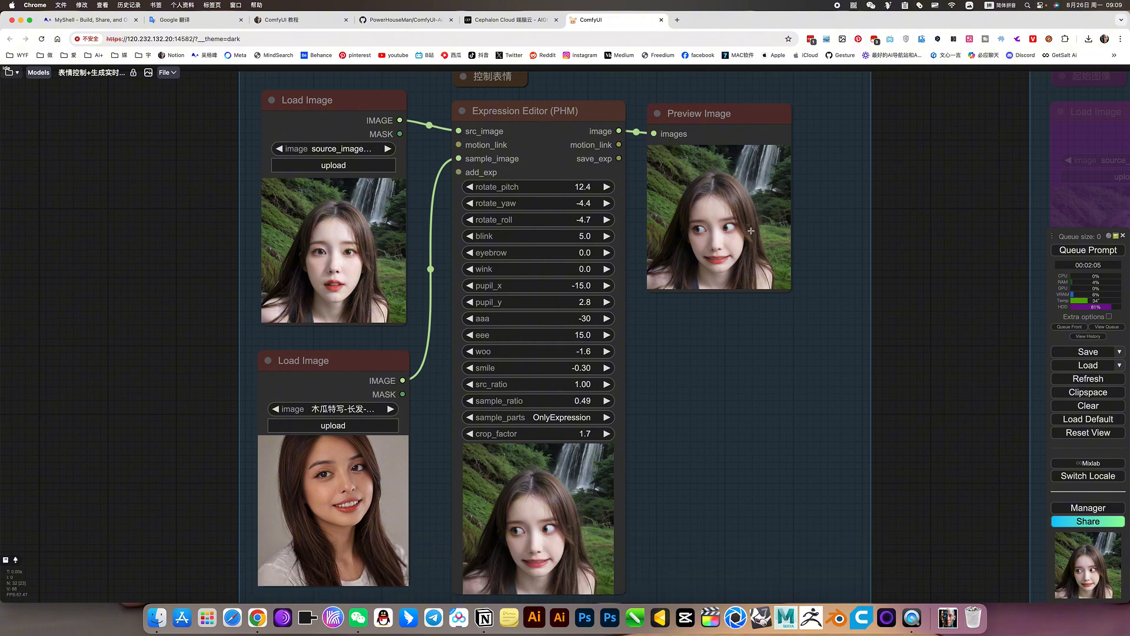
# - Examine the expression-editing workflow, from its source and sample images through the Expression Editor parameters to the preview image
pyautogui.scroll(5, 700, 234)
pyautogui.scroll(-4, 702, 233)
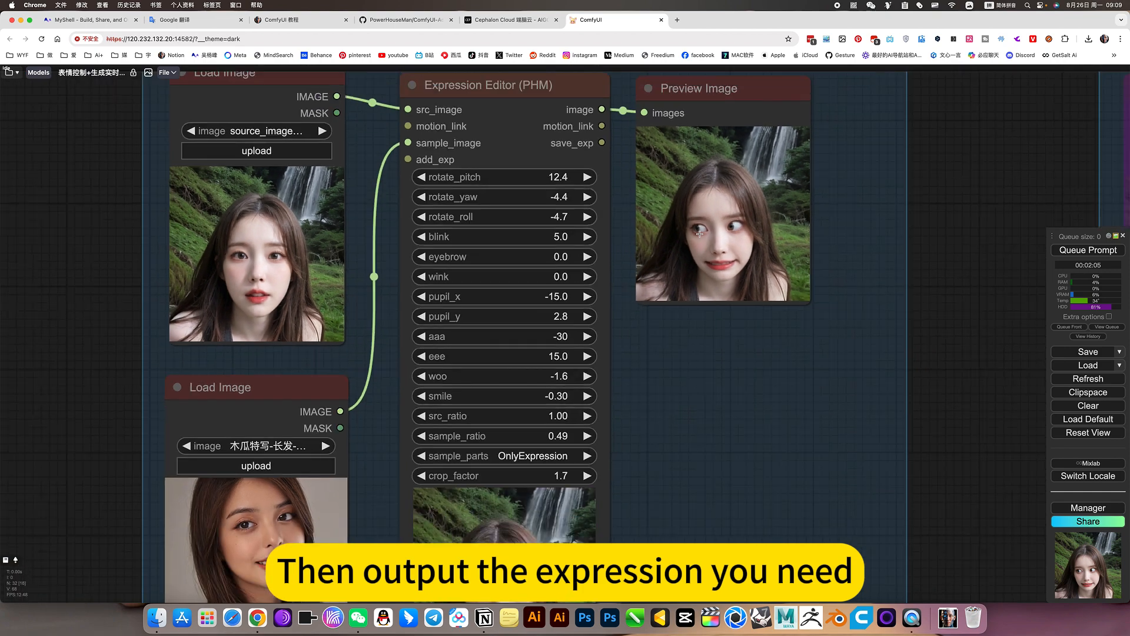
pyautogui.scroll(4, 713, 236)
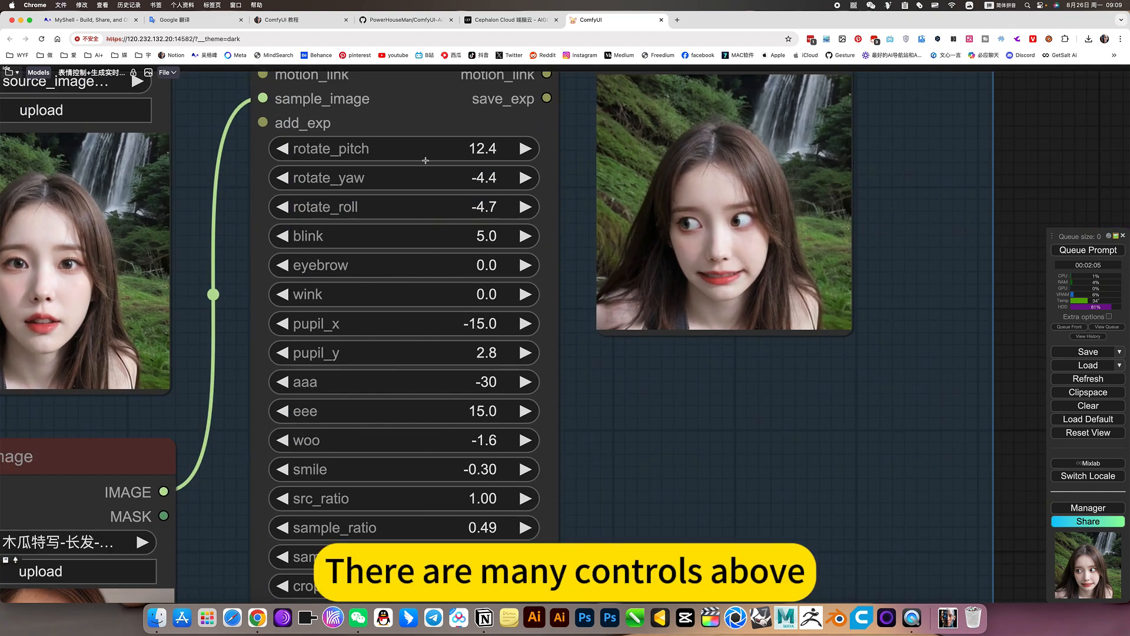
pyautogui.scroll(-4, 557, 311)
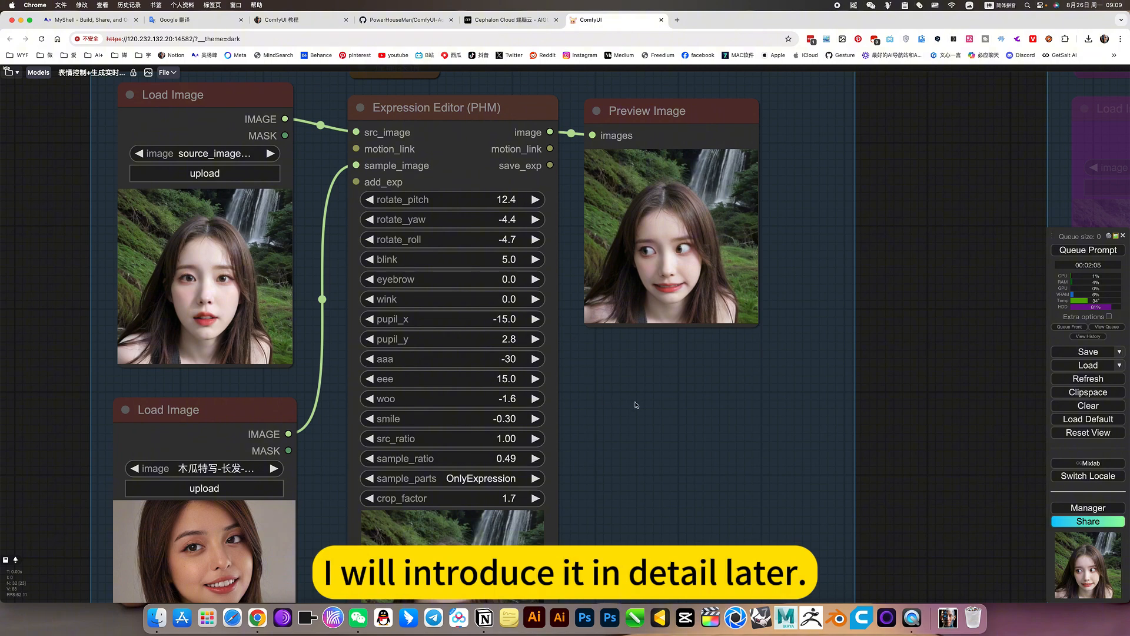
# - Examine the 起始图像生成视频 workflow group, following its nodes from the starting image to the Video Combine preview
pyautogui.scroll(-3, 636, 405)
pyautogui.moveTo(822, 453); pyautogui.dragTo(383, 276)
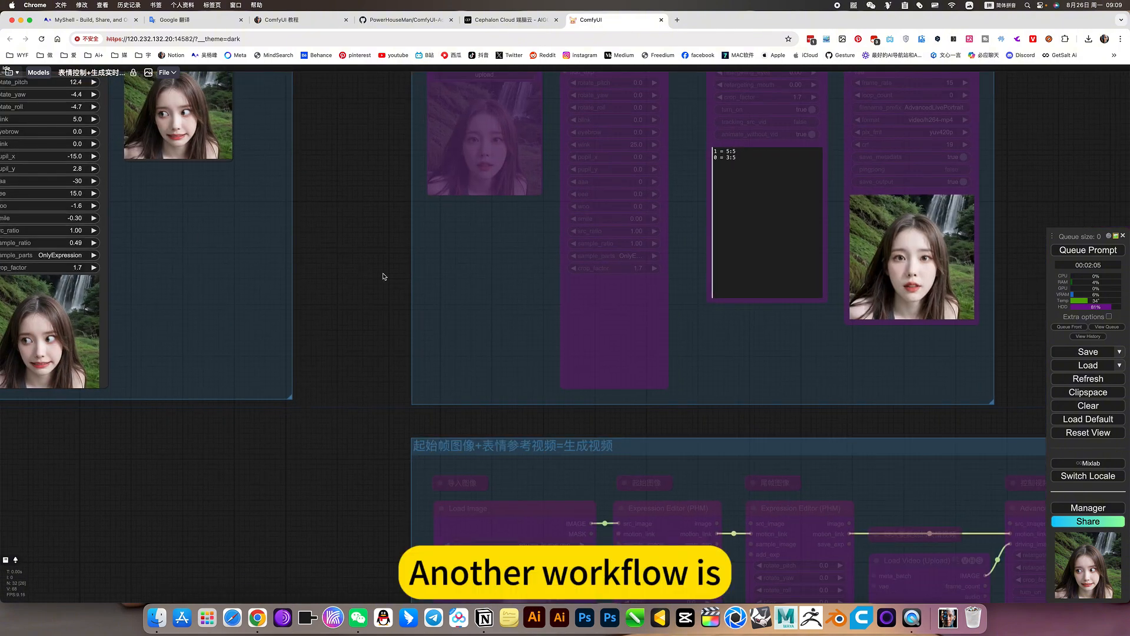
pyautogui.scroll(-3, 470, 277)
pyautogui.scroll(4, 370, 235)
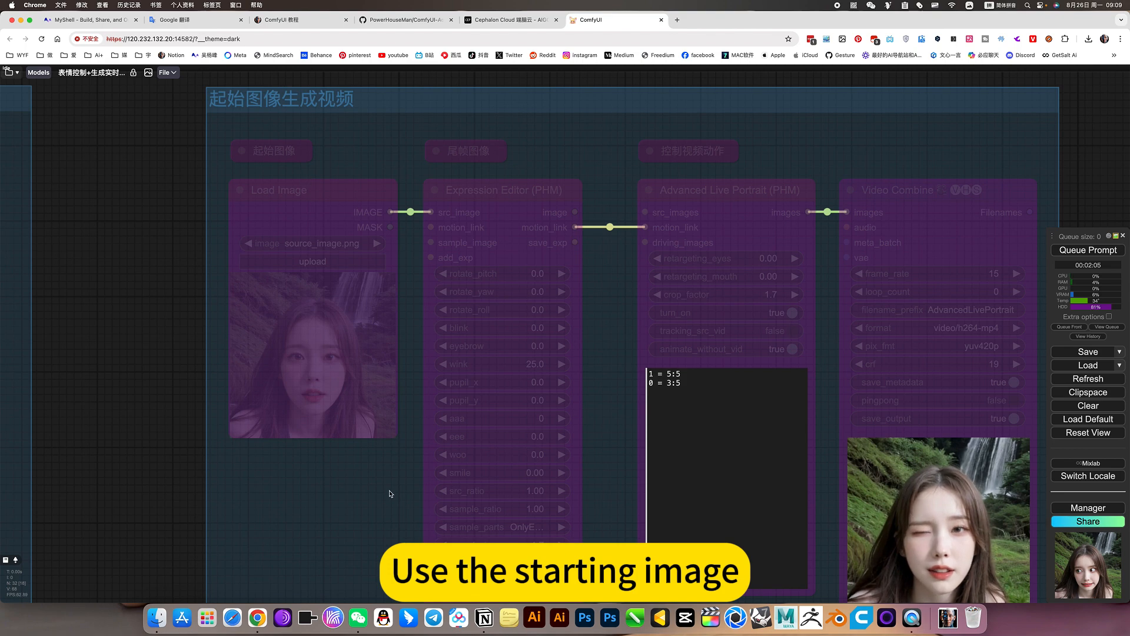
pyautogui.moveTo(389, 494); pyautogui.dragTo(273, 431)
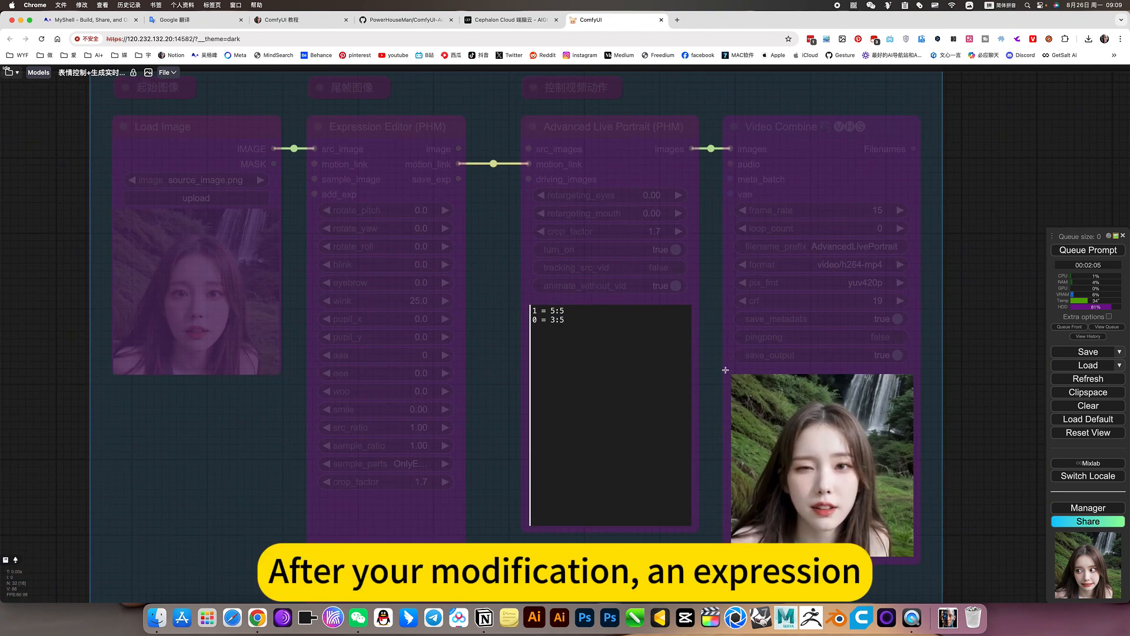
pyautogui.moveTo(497, 207); pyautogui.dragTo(570, 298)
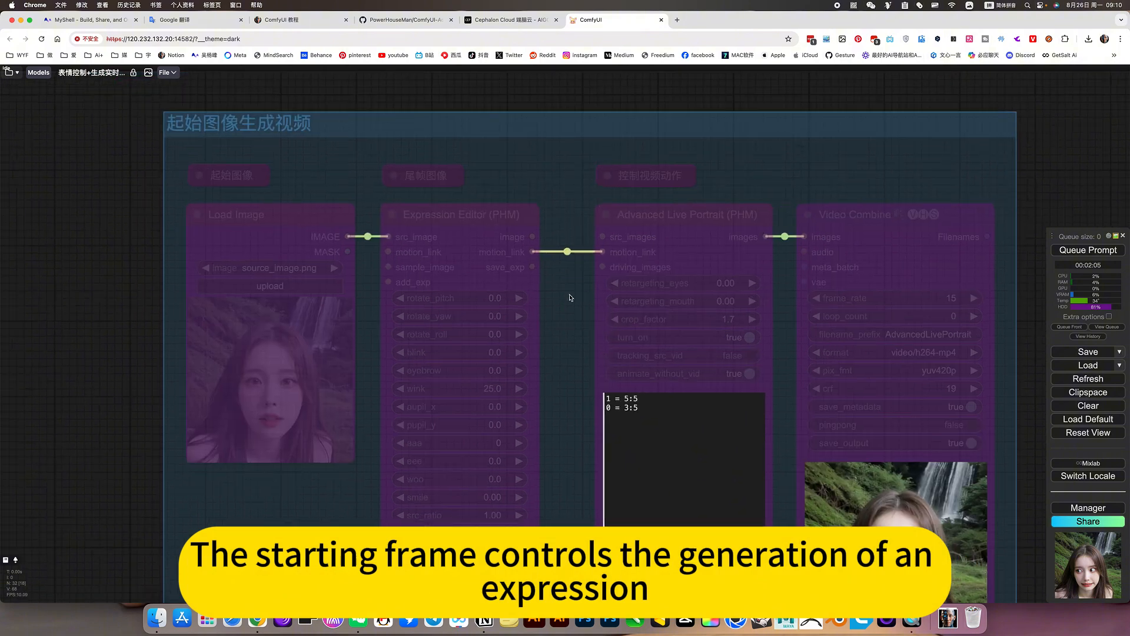
pyautogui.moveTo(820, 184); pyautogui.dragTo(560, 88)
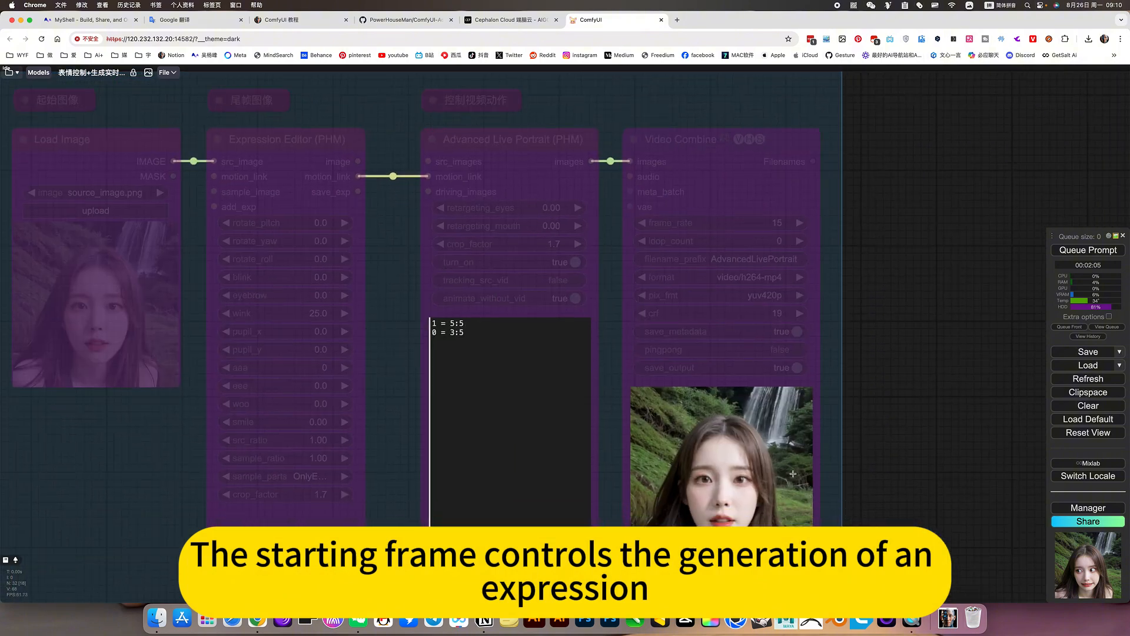
pyautogui.moveTo(895, 326); pyautogui.dragTo(870, 172)
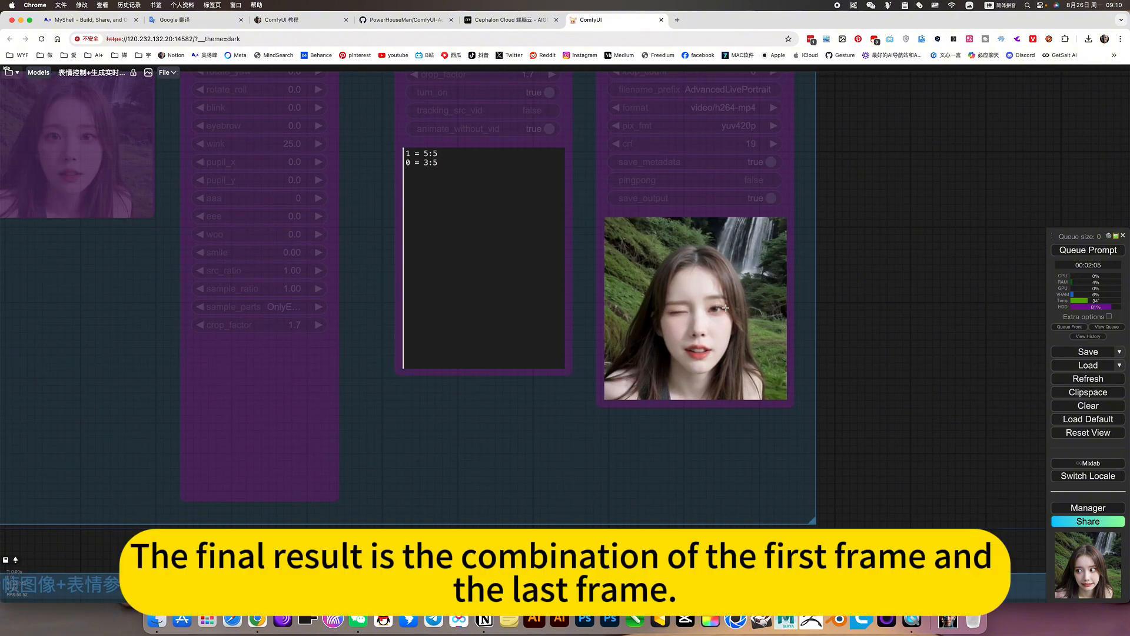
pyautogui.scroll(5, 721, 312)
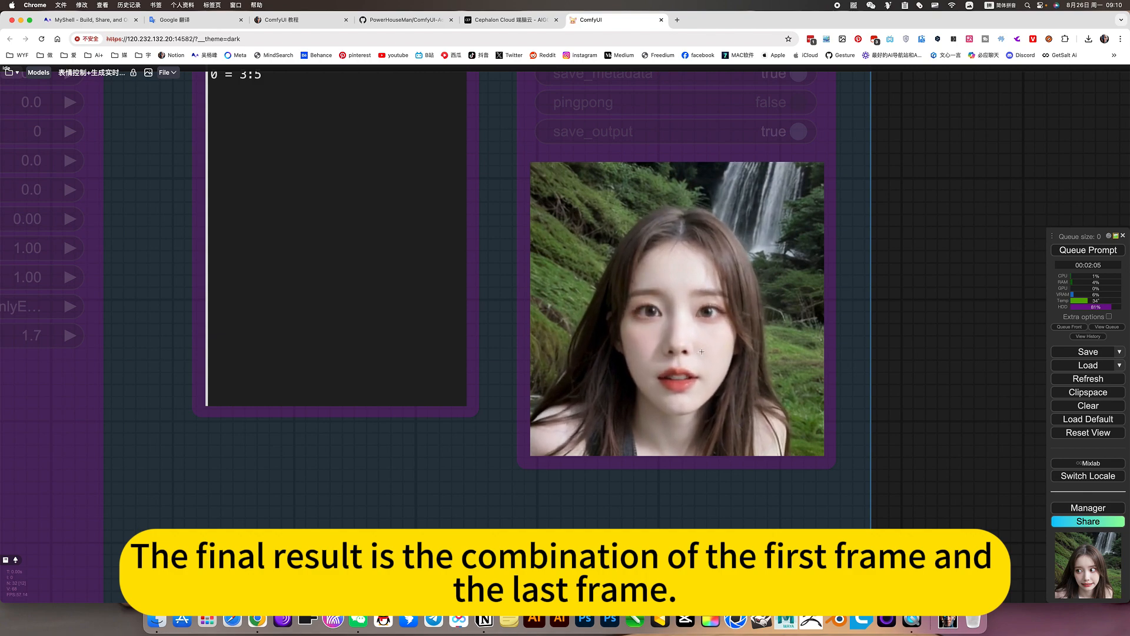
# - Inspect the 起始帧图像+表情参考视频=生成视频 group, including its source image, driving video, motion commands and combined video preview
pyautogui.scroll(-5, 698, 356)
pyautogui.scroll(-5, 702, 352)
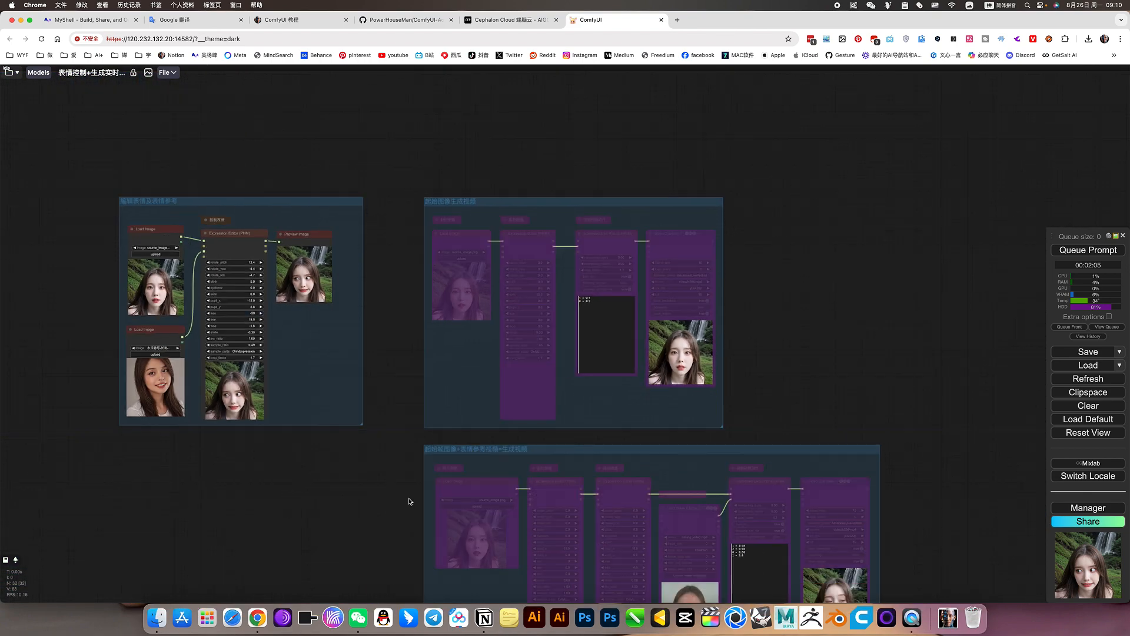
pyautogui.moveTo(393, 498); pyautogui.dragTo(351, 295)
pyautogui.scroll(5, 553, 309)
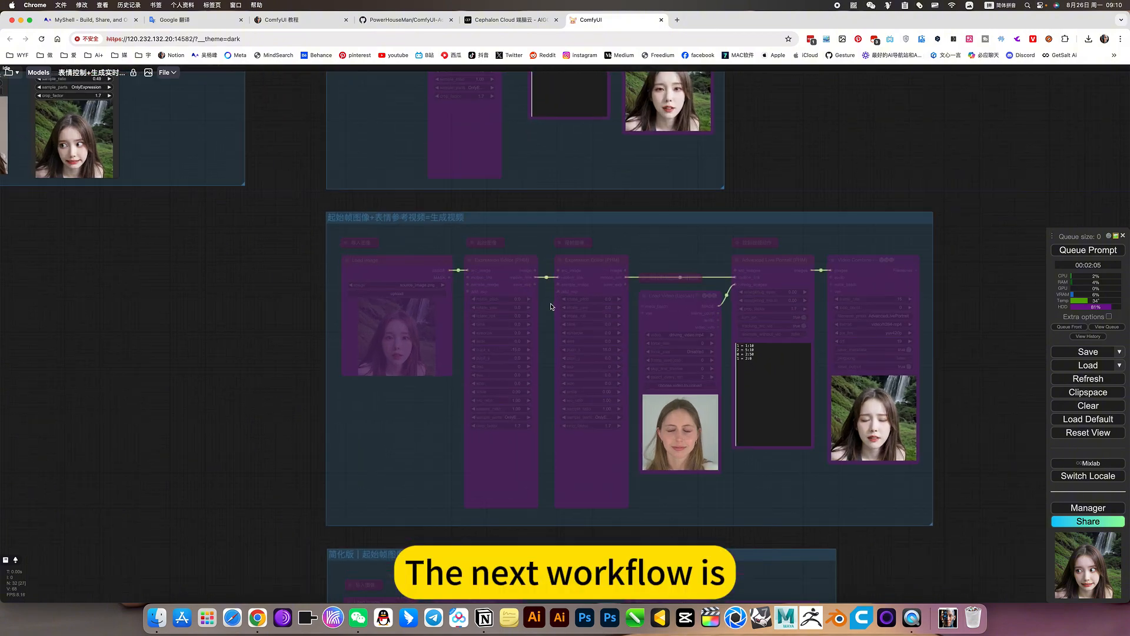
pyautogui.scroll(3, 654, 361)
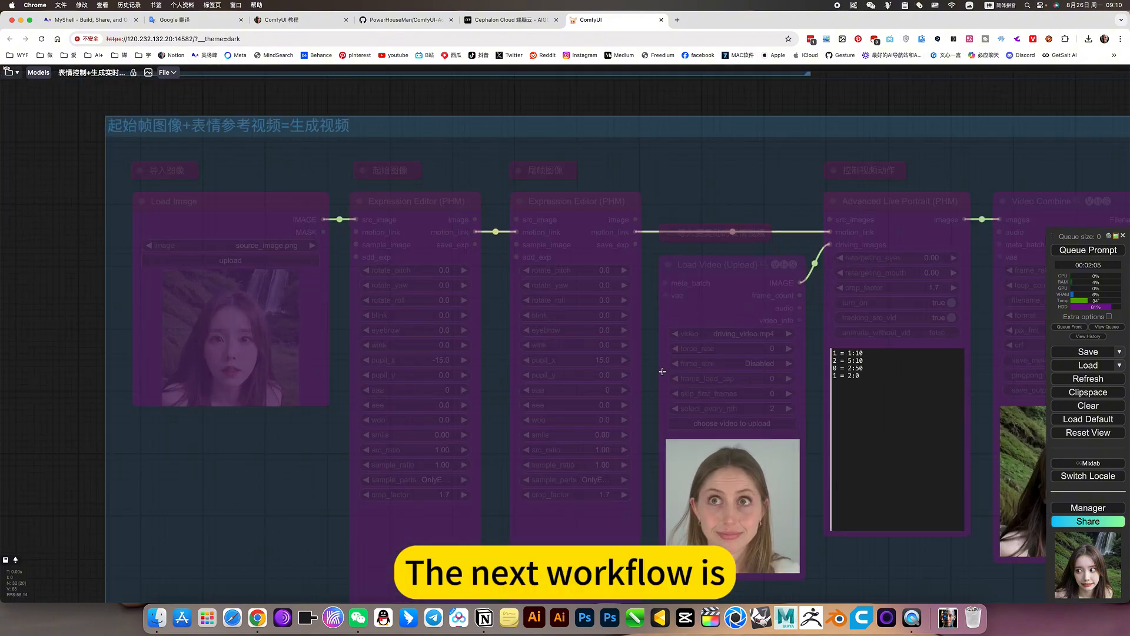
pyautogui.moveTo(716, 582); pyautogui.dragTo(602, 453)
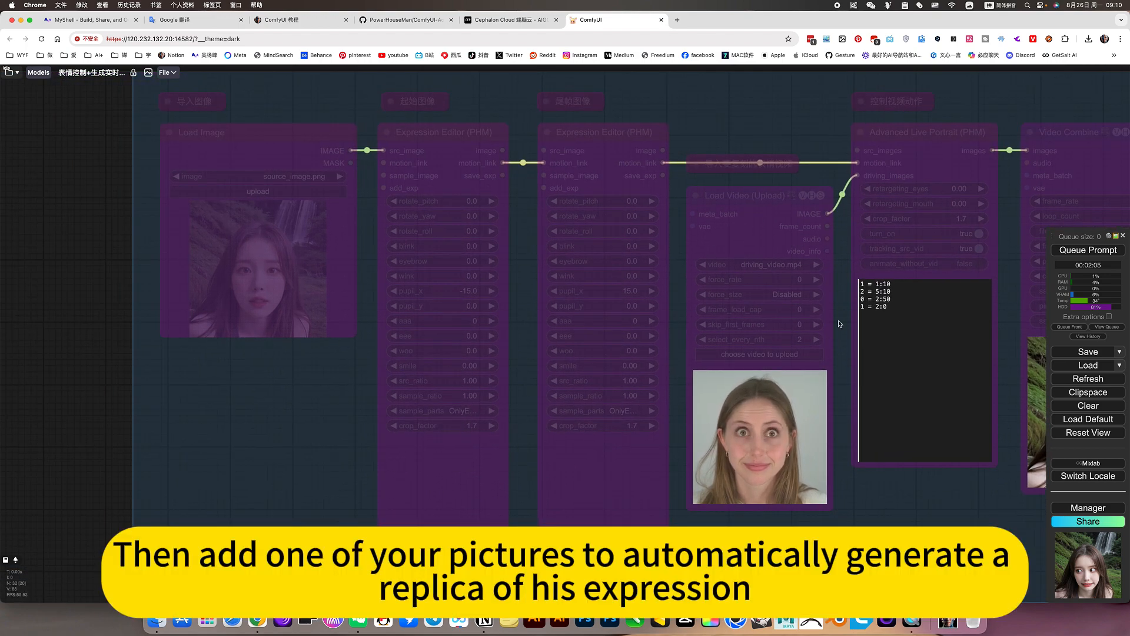
pyautogui.moveTo(865, 497); pyautogui.dragTo(559, 430)
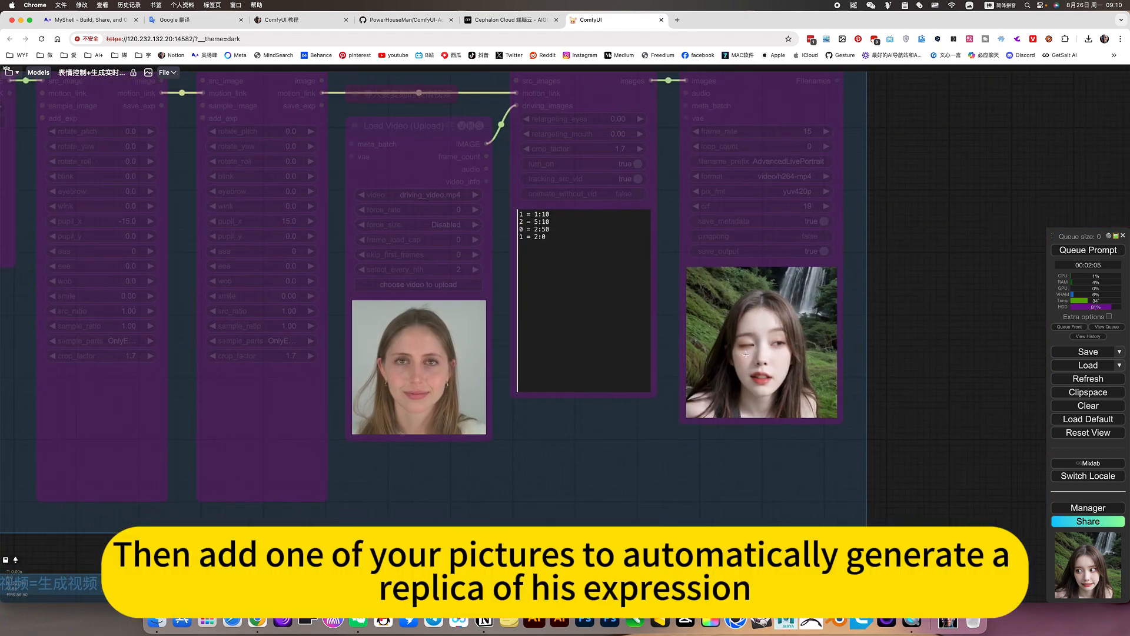
pyautogui.moveTo(749, 457); pyautogui.dragTo(650, 480)
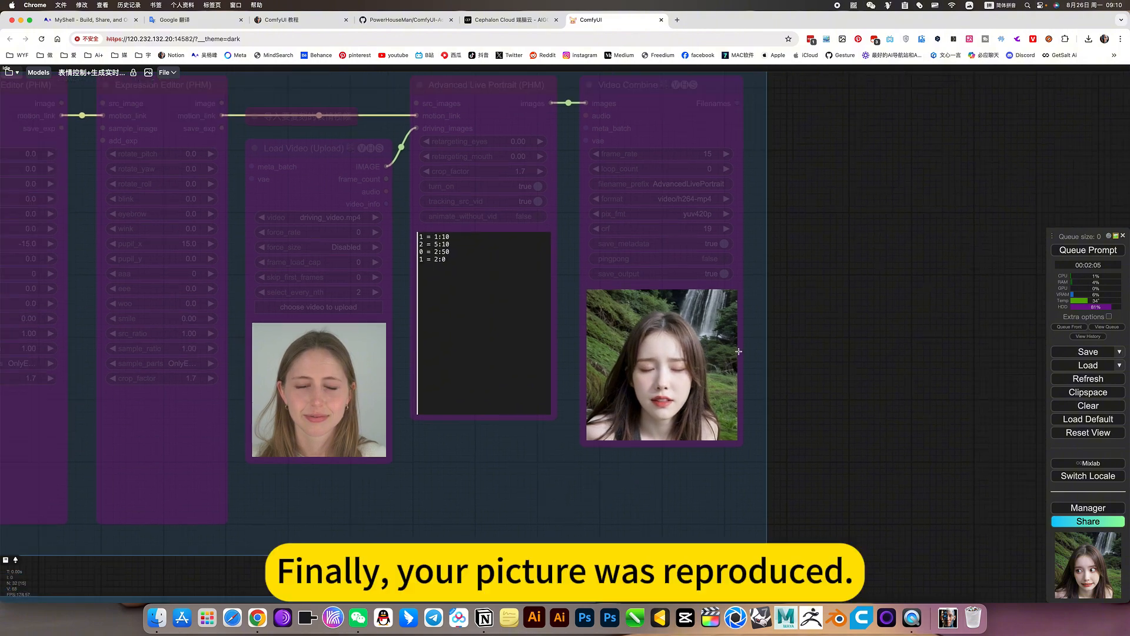
pyautogui.scroll(2, 733, 354)
pyautogui.scroll(3, 733, 354)
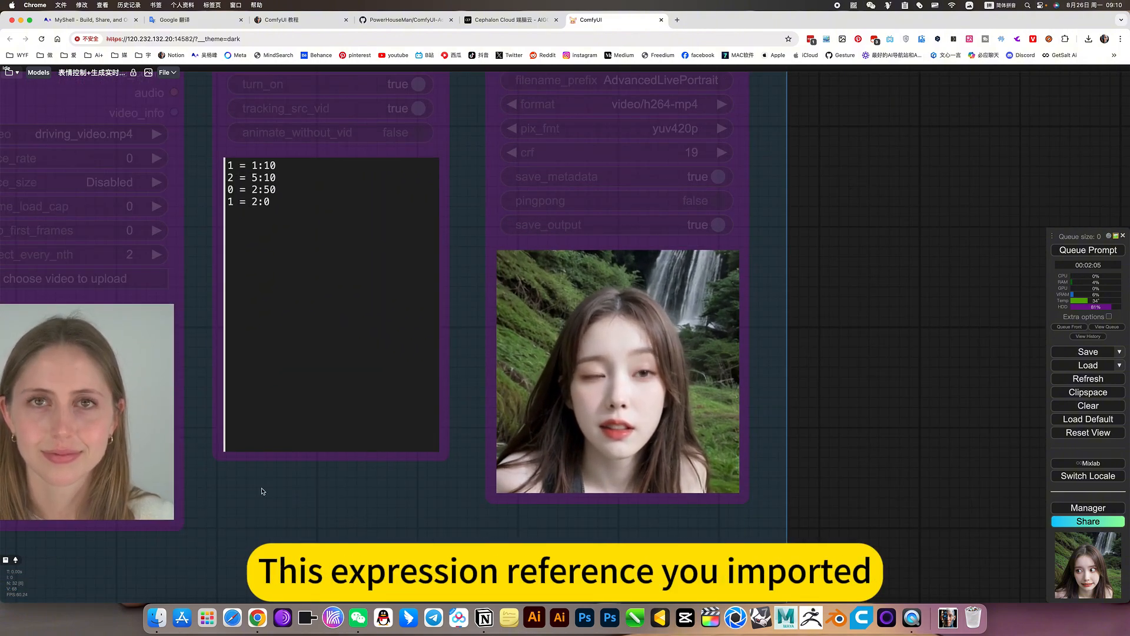
pyautogui.scroll(-3, 262, 490)
pyautogui.scroll(-2, 262, 490)
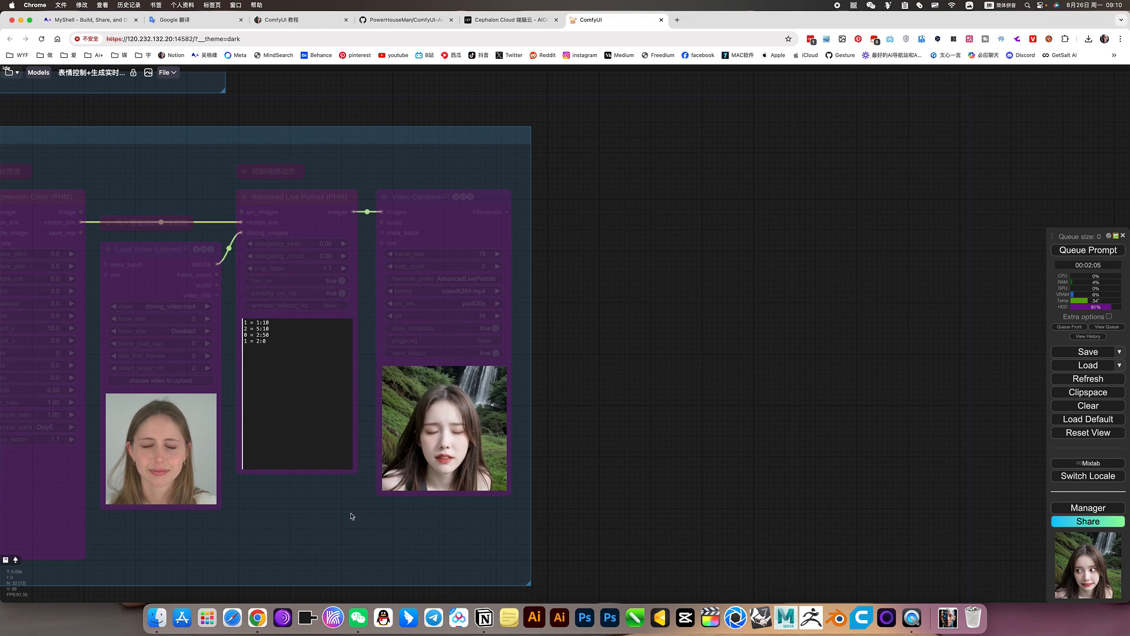
# - Review the simplified (简化版) start-frame and expression-reference-video workflow from its image input to its video output
pyautogui.moveTo(561, 331); pyautogui.dragTo(591, 302)
pyautogui.scroll(-10, 591, 302)
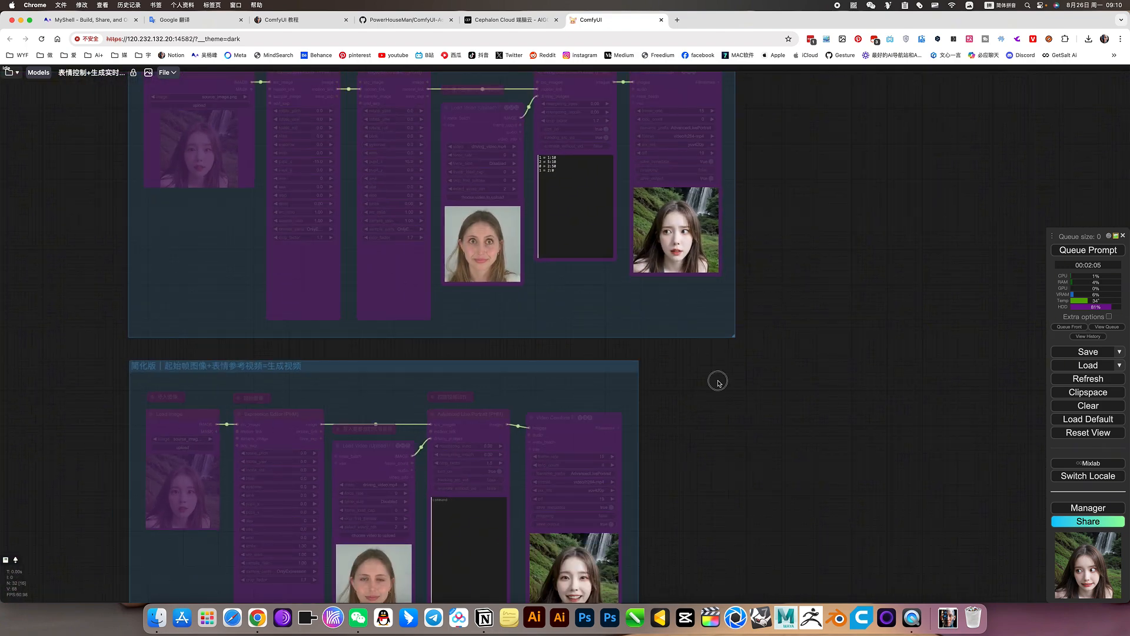
pyautogui.scroll(5, 428, 389)
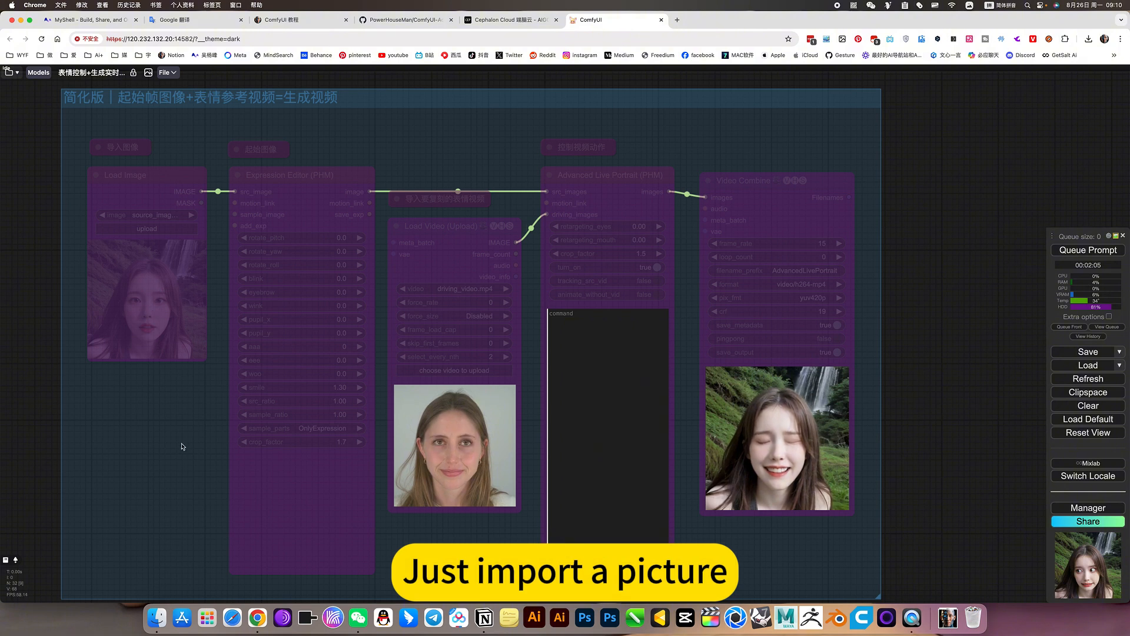
pyautogui.moveTo(184, 460); pyautogui.dragTo(126, 450)
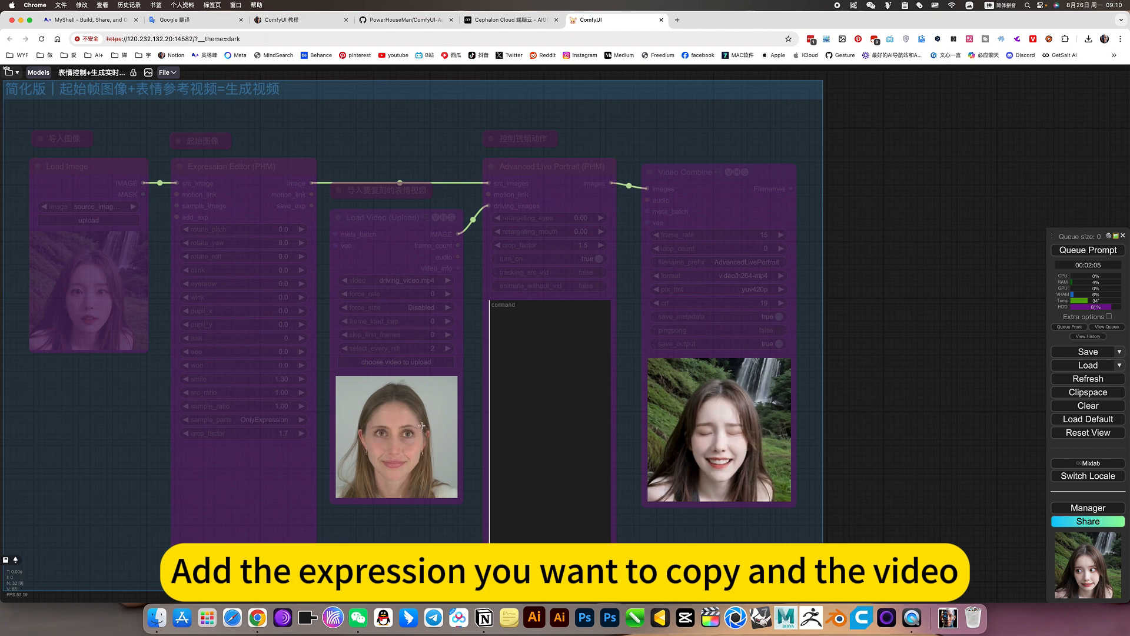
pyautogui.moveTo(852, 457); pyautogui.dragTo(812, 433)
# - Return to the full start-frame and reference-video workflow and examine its two Expression Editor nodes
pyautogui.scroll(-10, 689, 397)
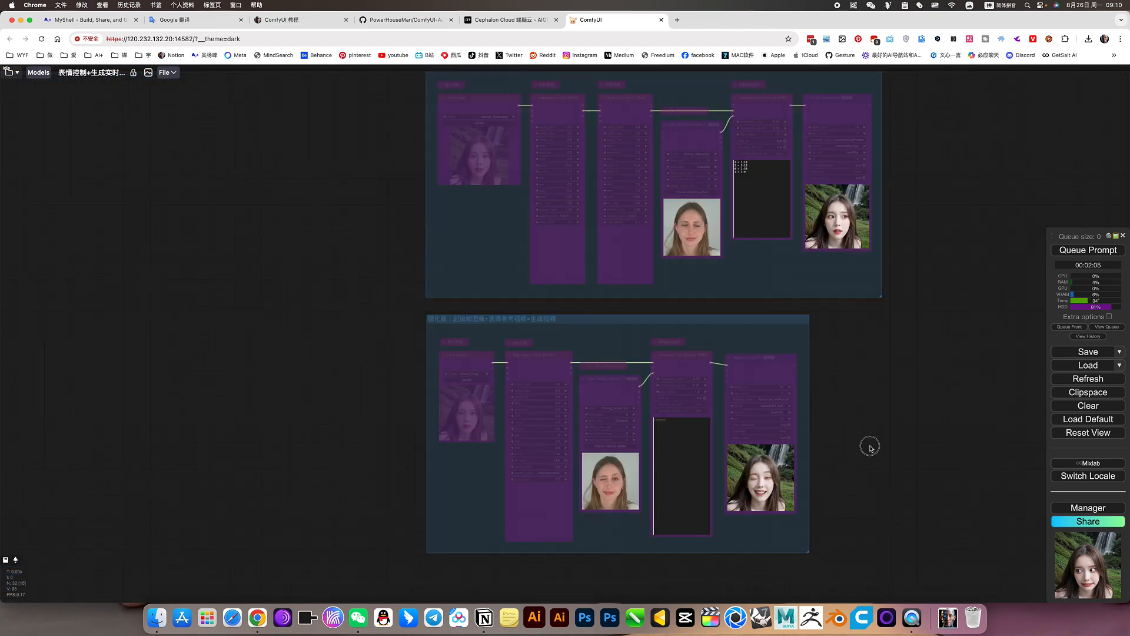
pyautogui.scroll(3, 575, 231)
pyautogui.scroll(7, 684, 220)
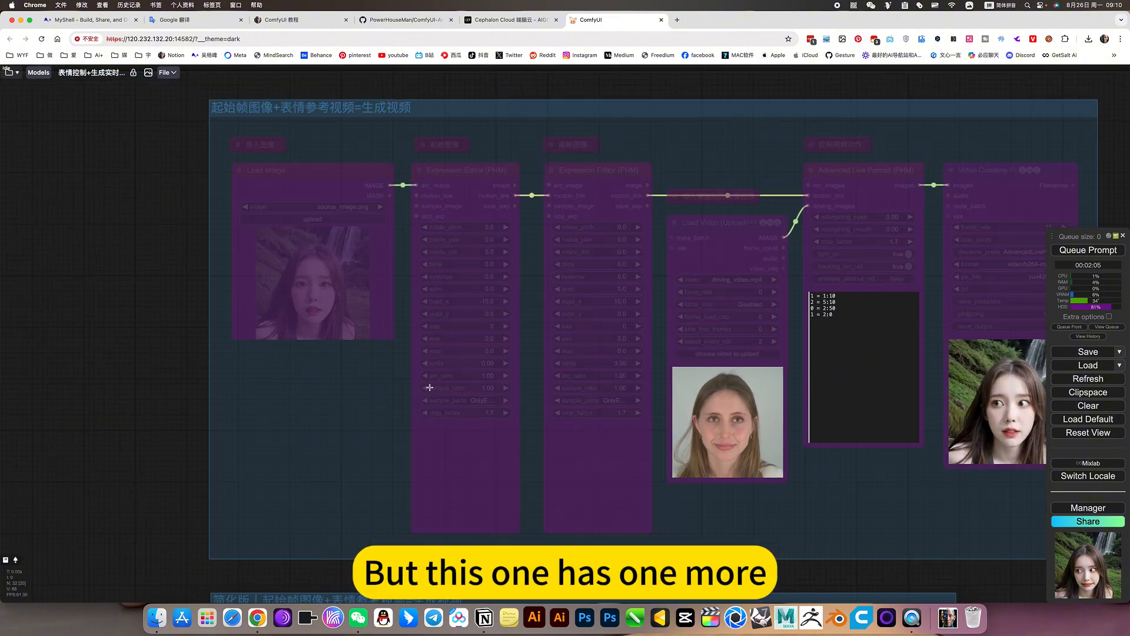
pyautogui.scroll(3, 432, 386)
pyautogui.scroll(2, 439, 386)
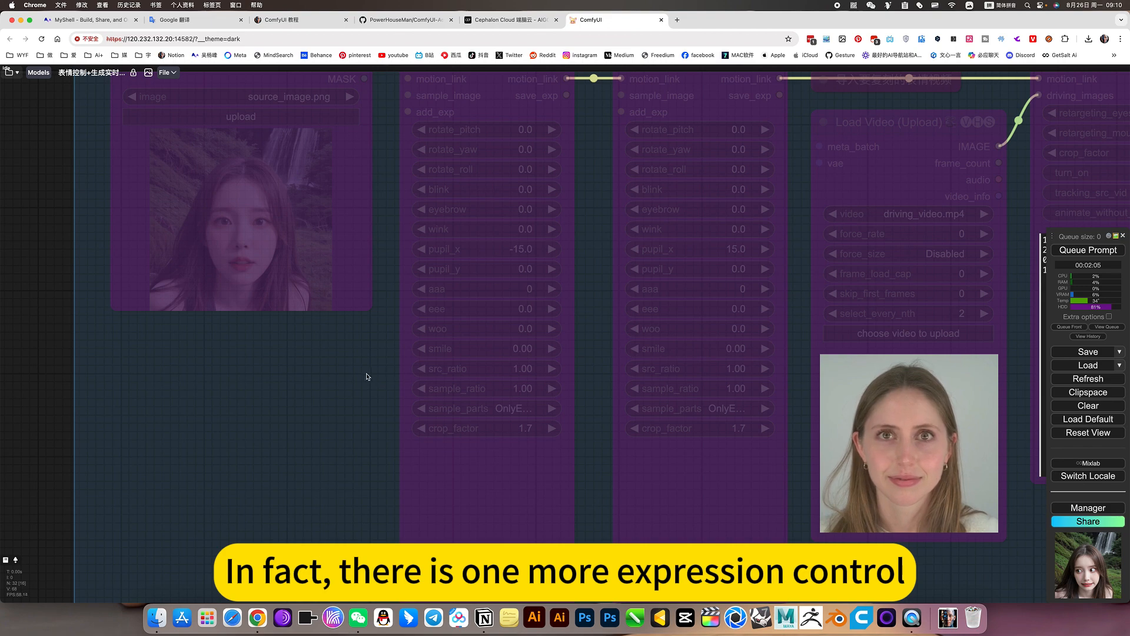
pyautogui.moveTo(386, 428); pyautogui.dragTo(394, 474)
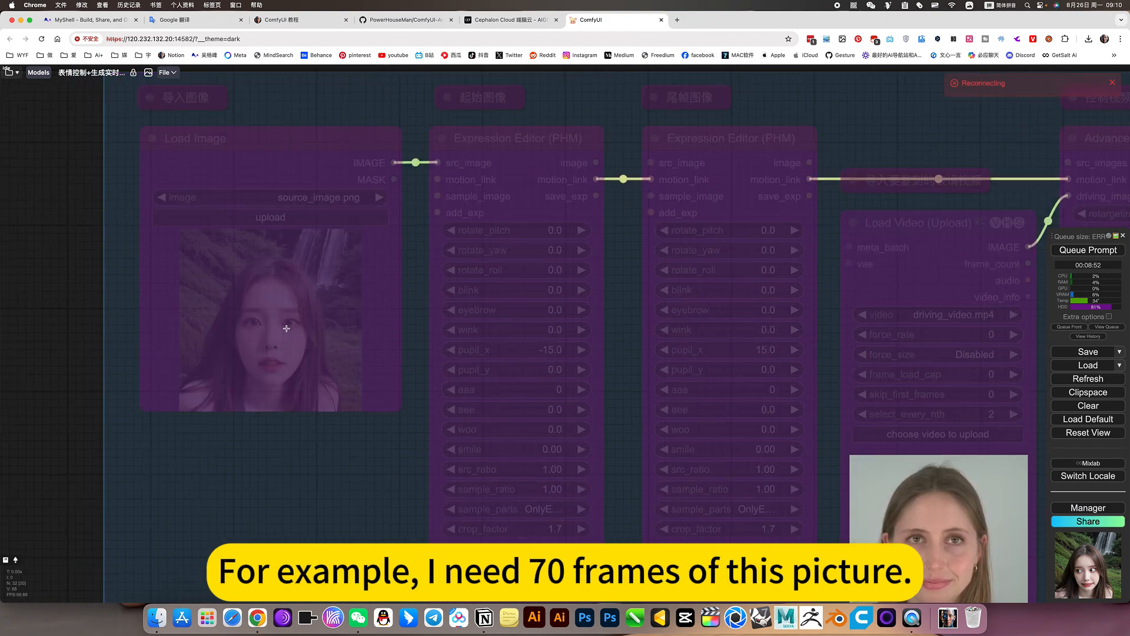
# - Select the full workflow's Load Image node, its start-frame Expression Editor and its end-frame Expression Editor one after another
pyautogui.click(286, 327)
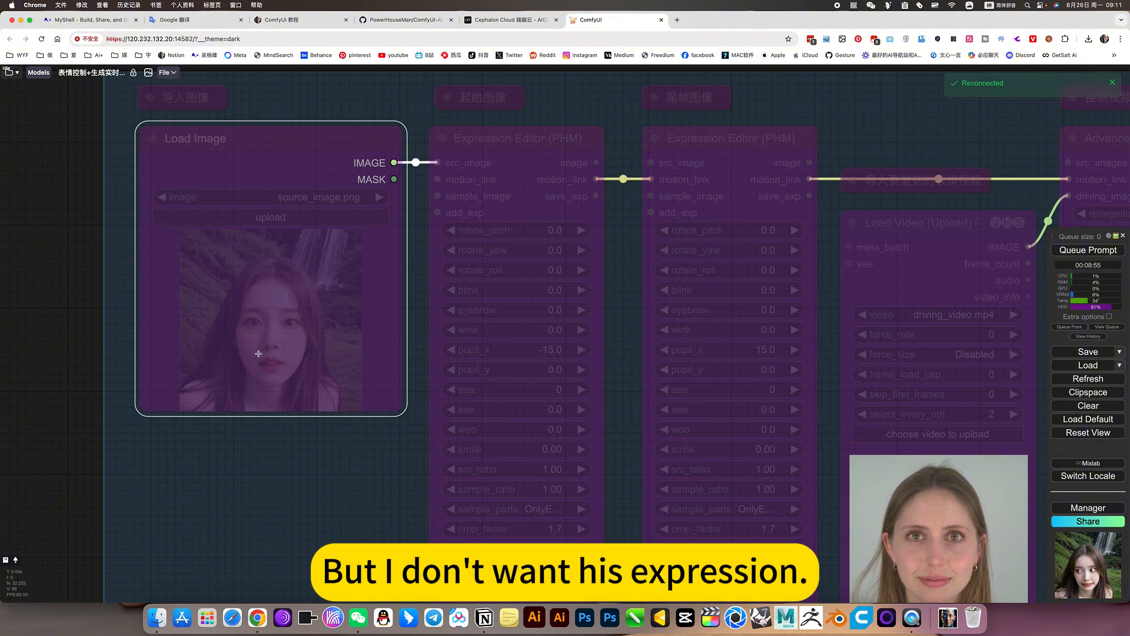
pyautogui.click(275, 440)
pyautogui.scroll(-4, 334, 300)
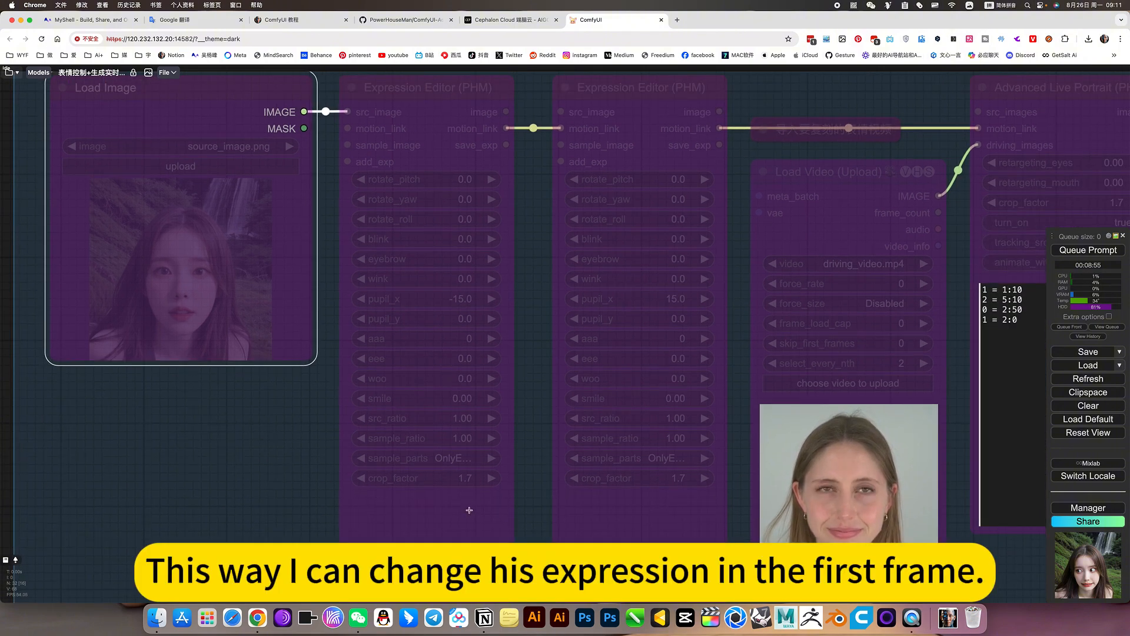
pyautogui.scroll(-3, 535, 376)
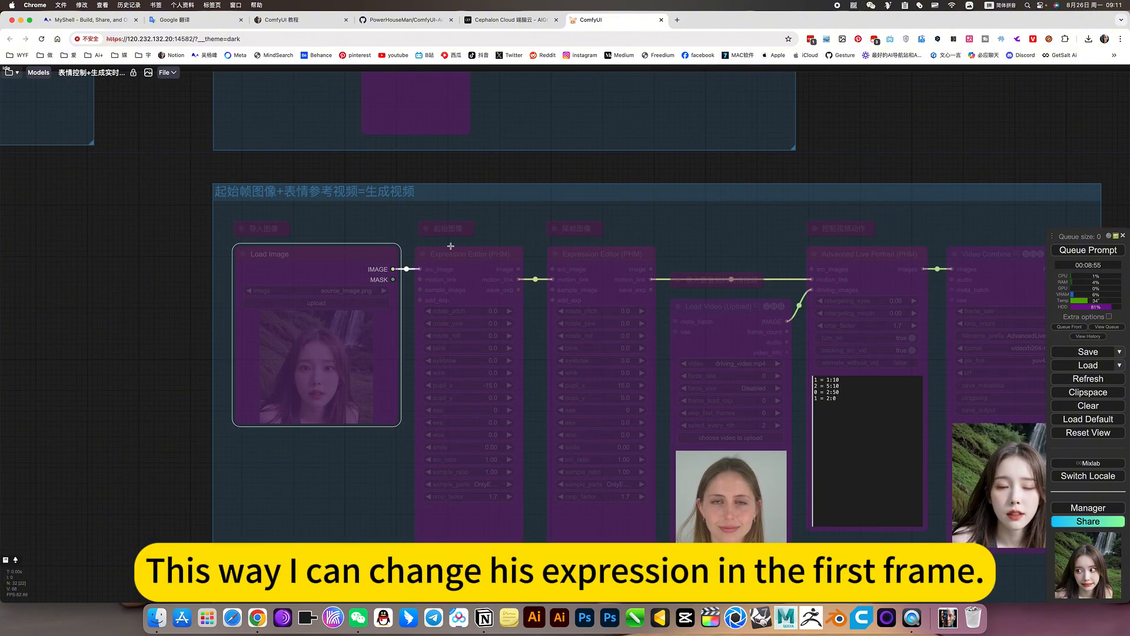
pyautogui.click(461, 251)
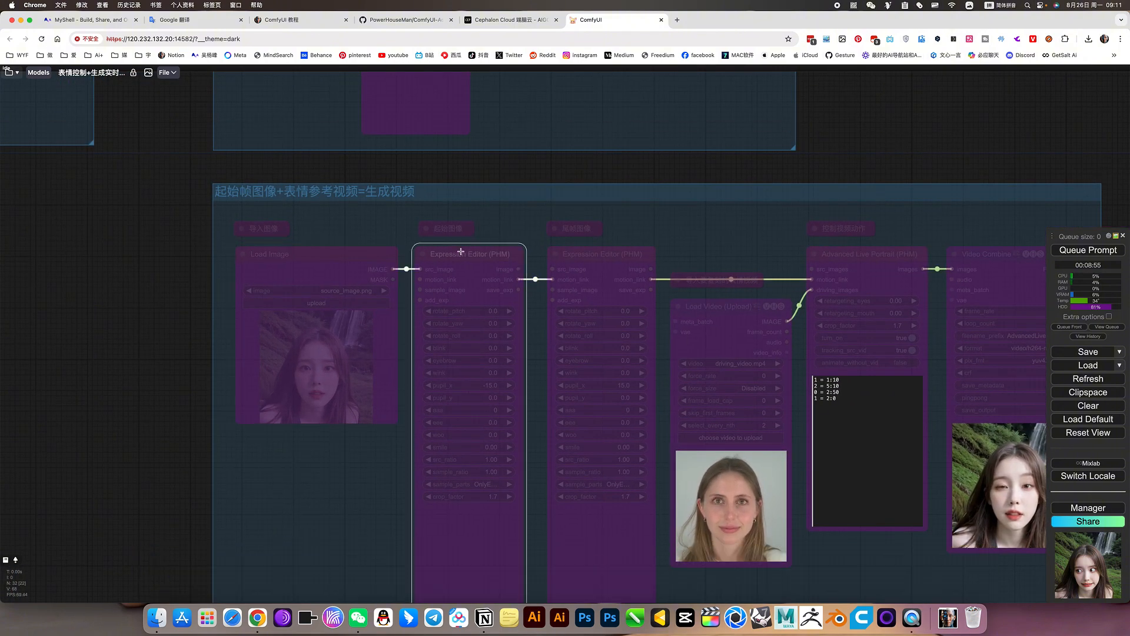
pyautogui.click(606, 256)
# - Go back to the expression-editing workflow group and view all of its nodes together
pyautogui.scroll(-8, 615, 352)
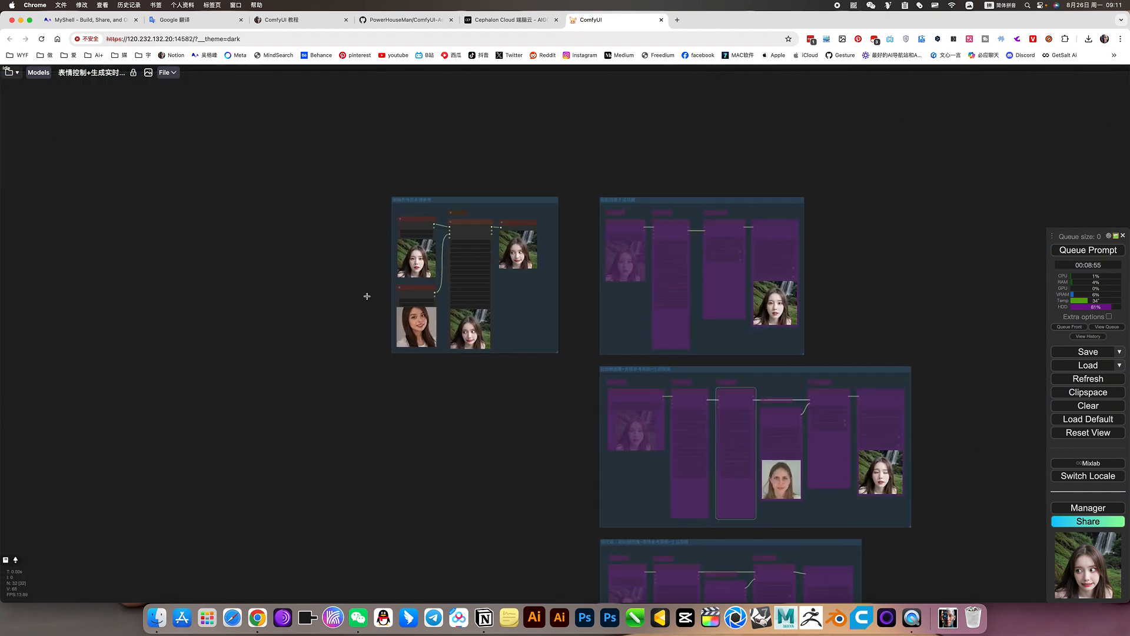
pyautogui.scroll(8, 465, 277)
pyautogui.scroll(5, 484, 263)
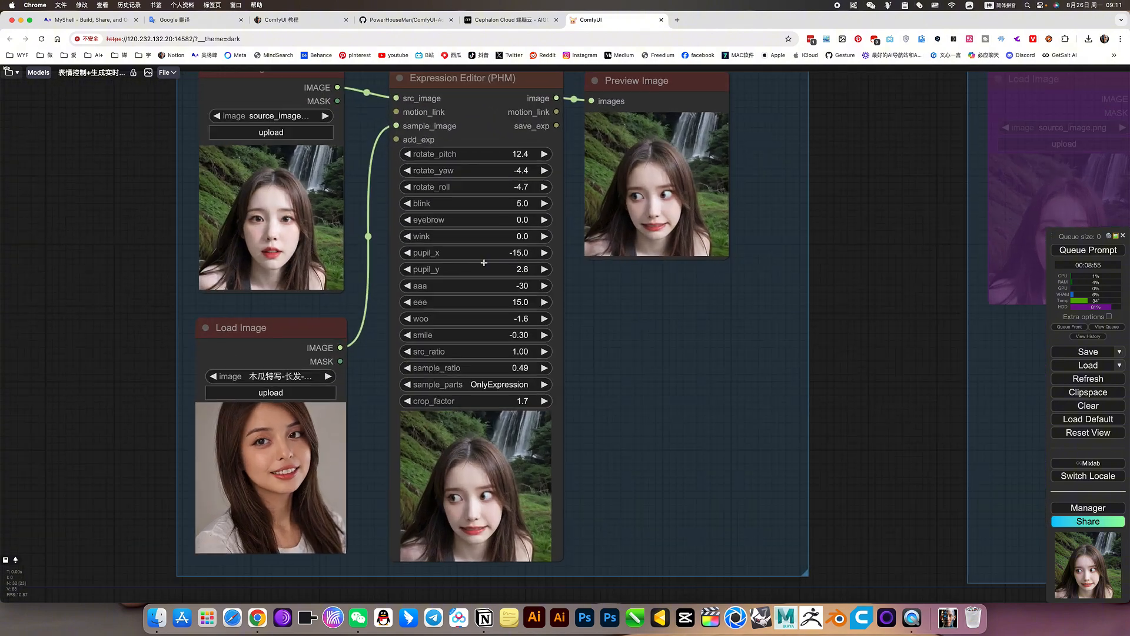
pyautogui.scroll(1, 633, 354)
pyautogui.scroll(-2, 640, 372)
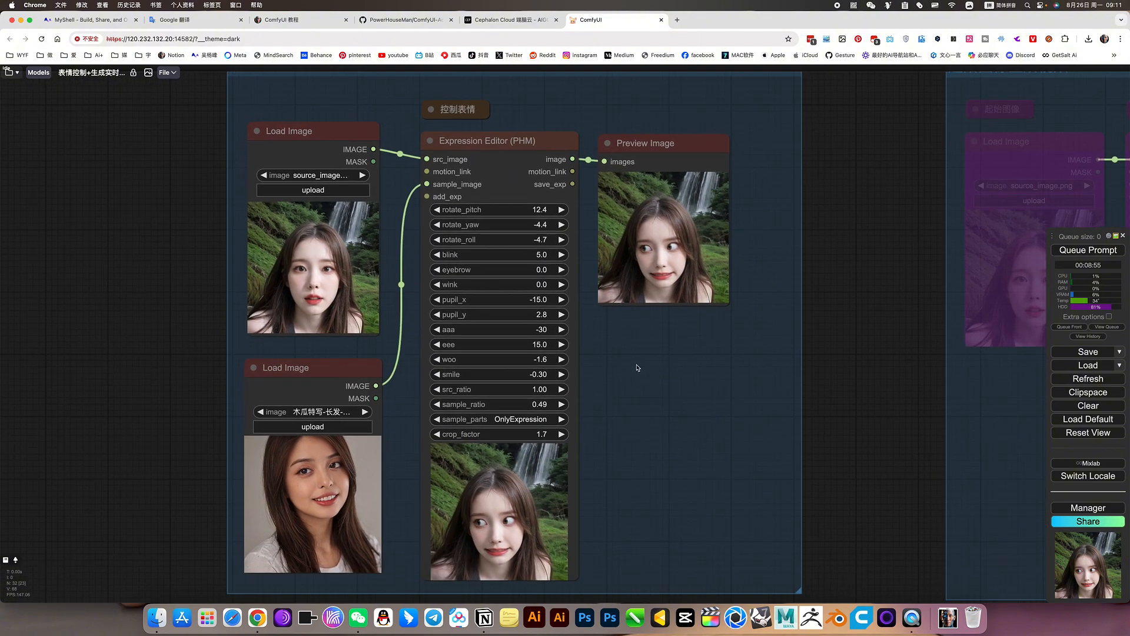
# - Switch to Cephalon Cloud, view its AIGC 应用 page, and return to the expression-editing workflow in ComfyUI
pyautogui.click(510, 19)
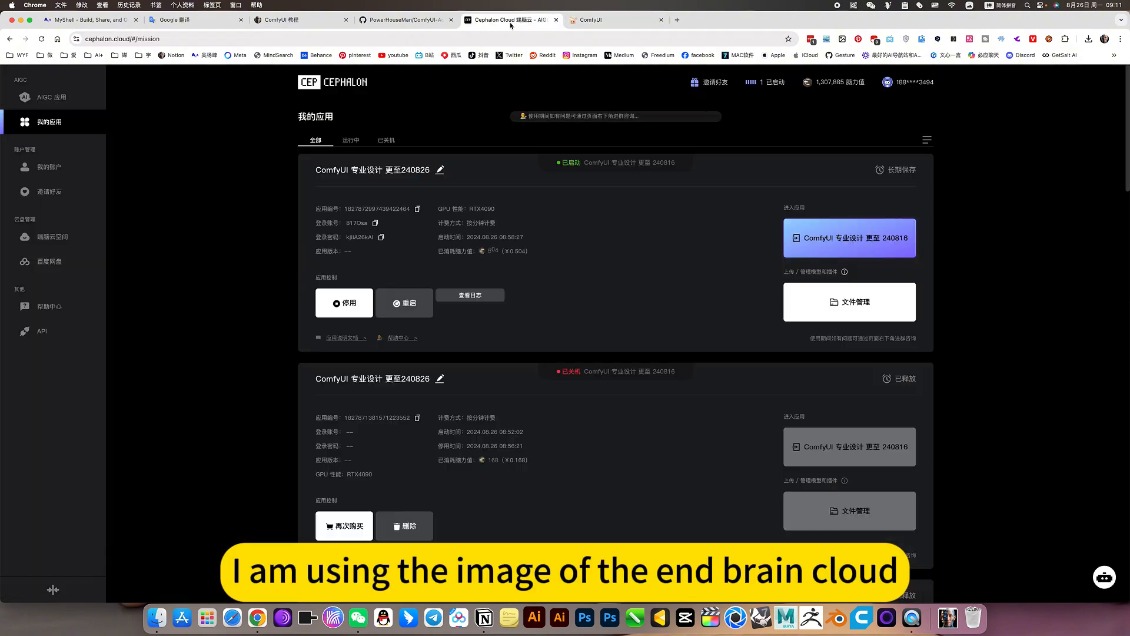
pyautogui.click(59, 99)
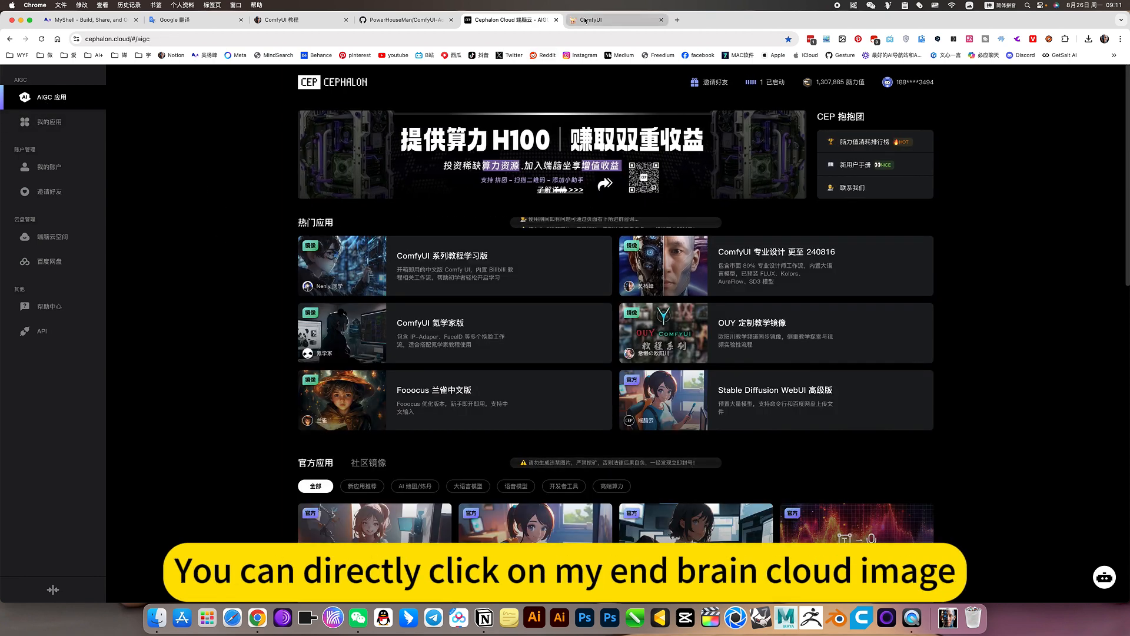
pyautogui.hotkey('ctrl', 'Tab')
pyautogui.moveTo(141, 141); pyautogui.dragTo(151, 155)
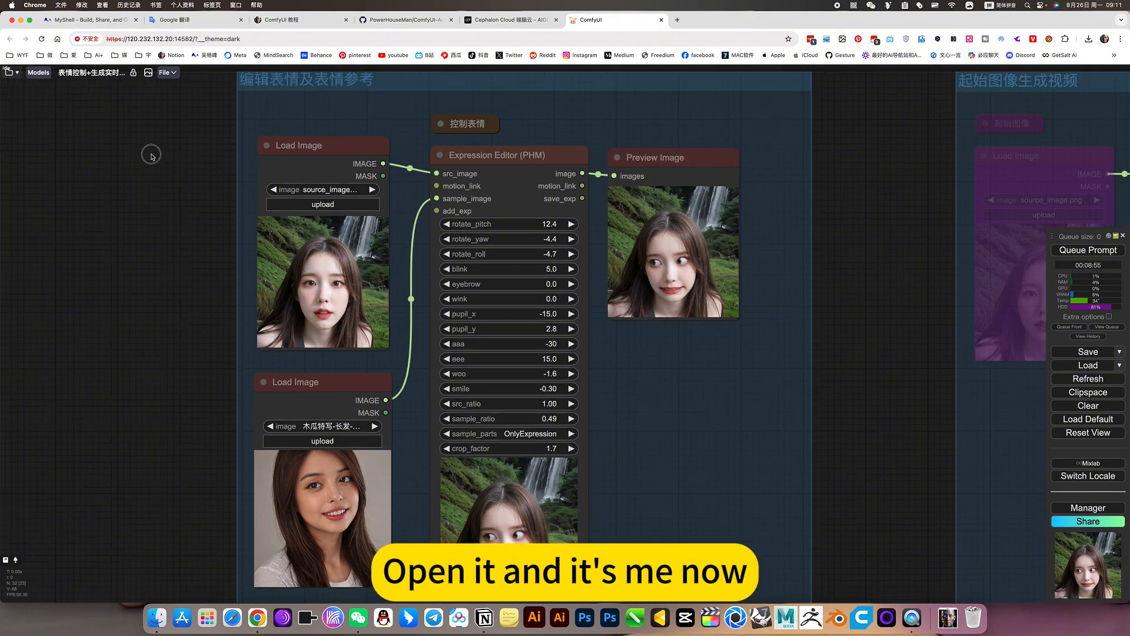
# - Open the saved-workflow list, find 表情控制+生成实时肖像视频 in its folder, and return to the expression-editing group
pyautogui.click(13, 76)
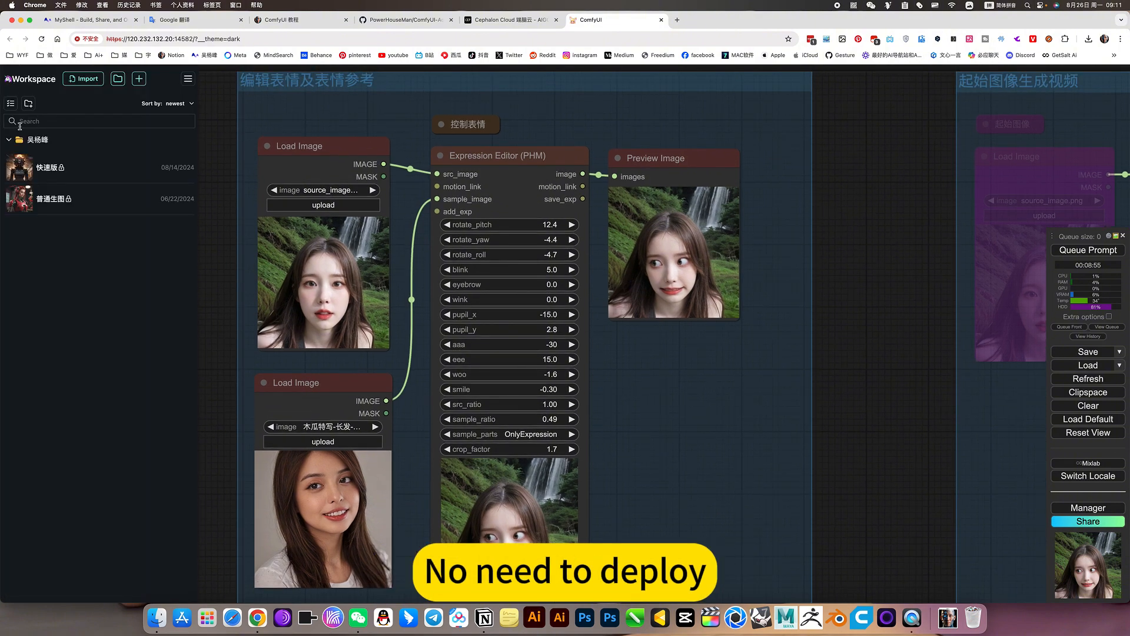
pyautogui.click(7, 140)
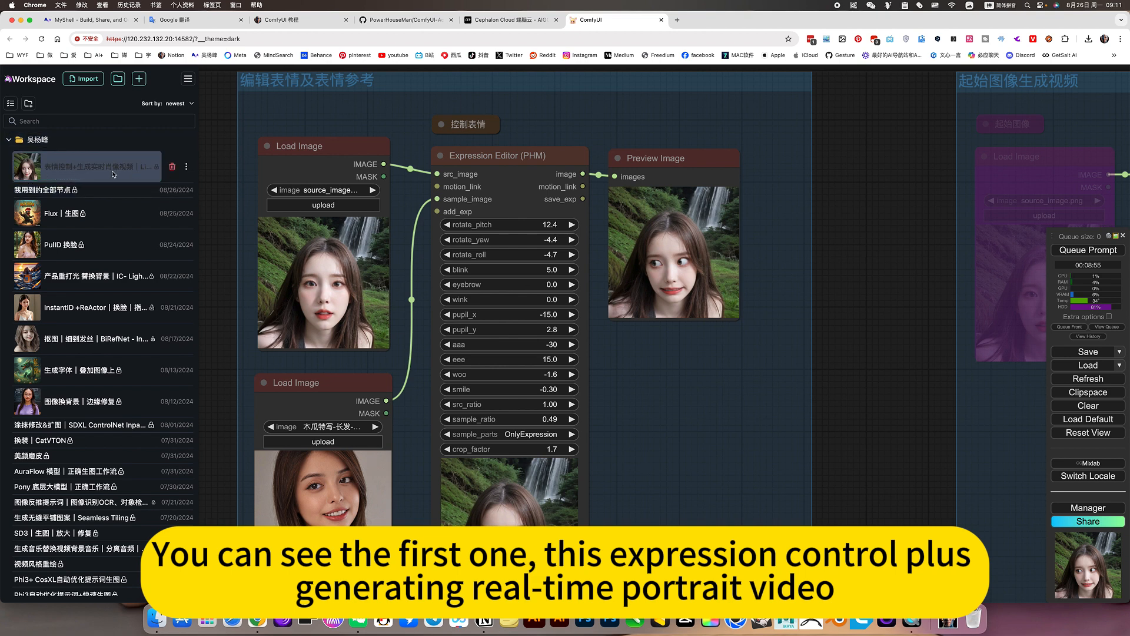
pyautogui.click(132, 172)
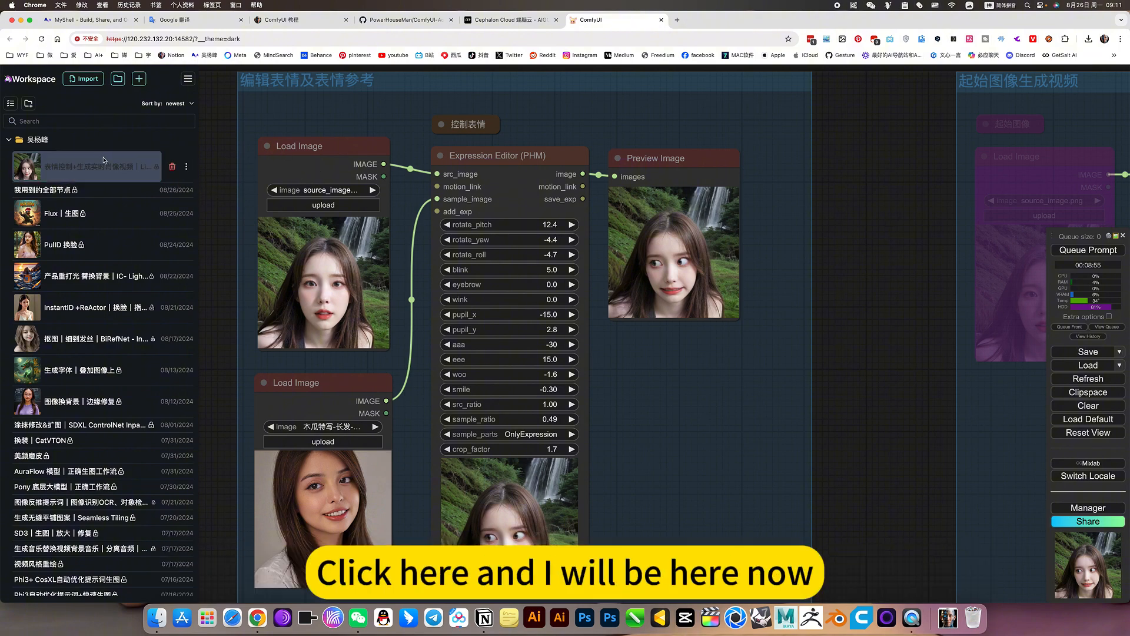
pyautogui.click(826, 315)
pyautogui.scroll(-4, 874, 285)
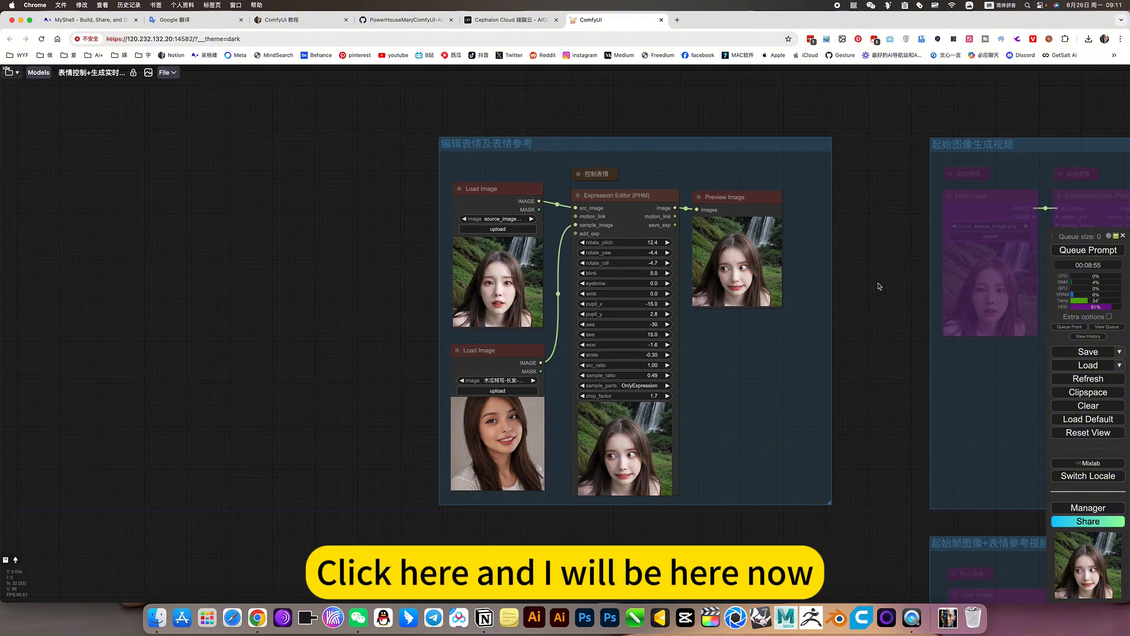
pyautogui.hscroll(5, 875, 283)
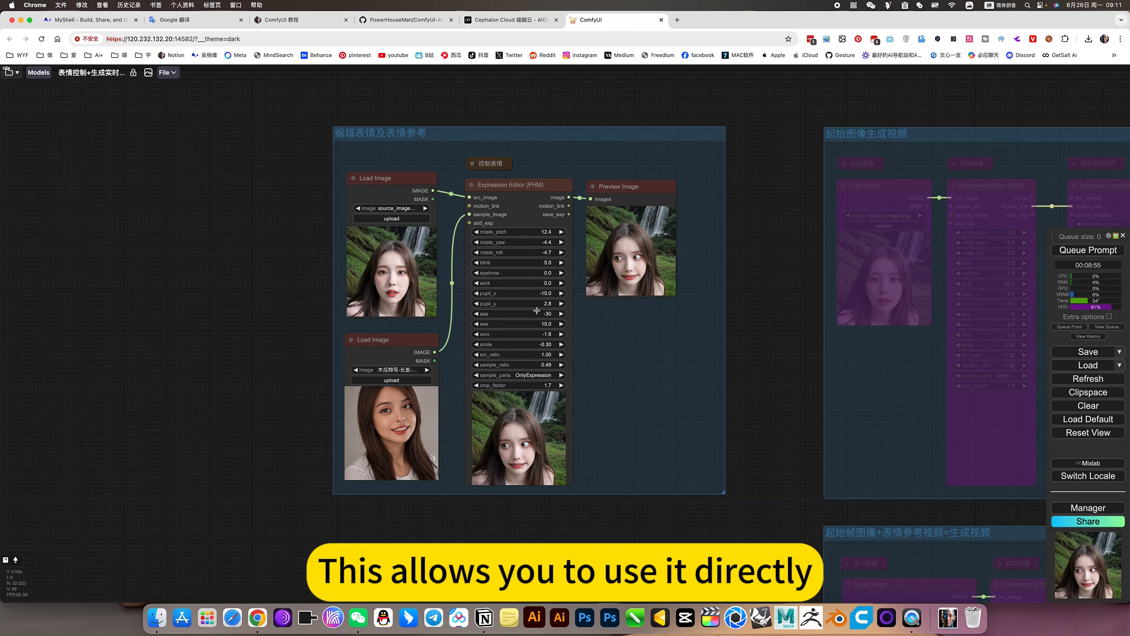
pyautogui.scroll(5, 536, 310)
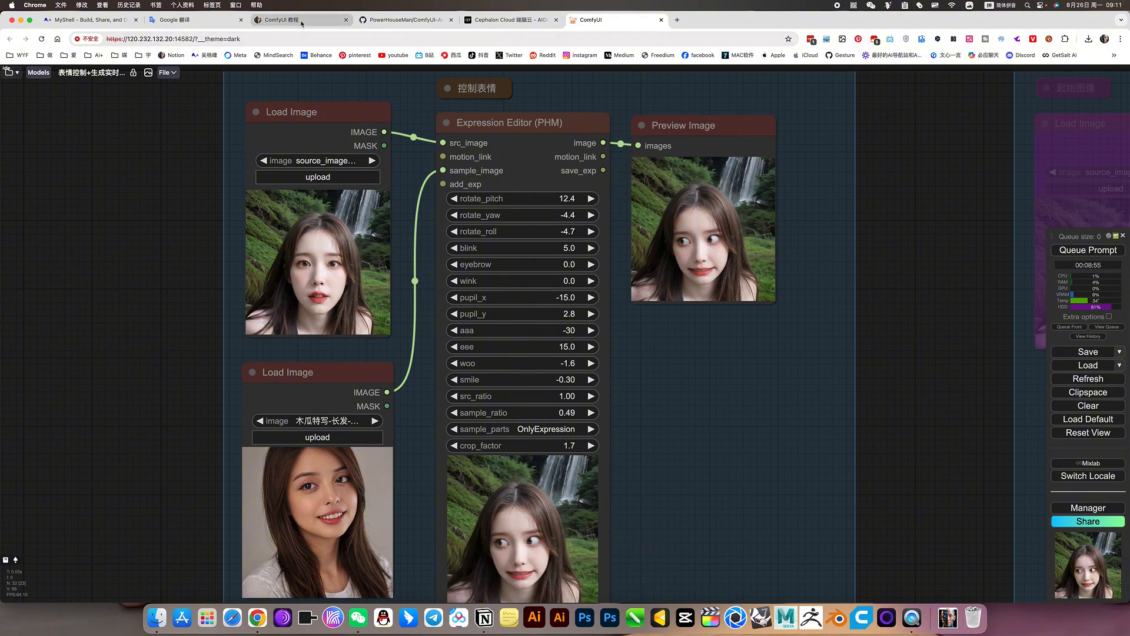
# - Switch to the ComfyUI 教程 notes page, go to its workflow list, and collapse the Live Portrait and Flux download settings
pyautogui.click(282, 19)
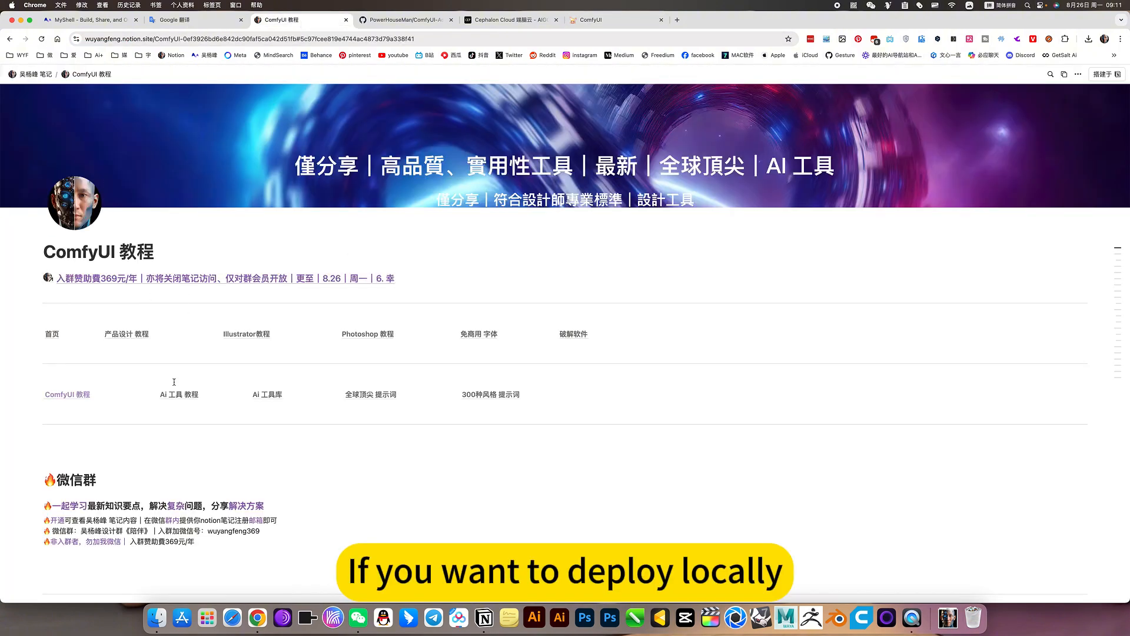
pyautogui.click(67, 396)
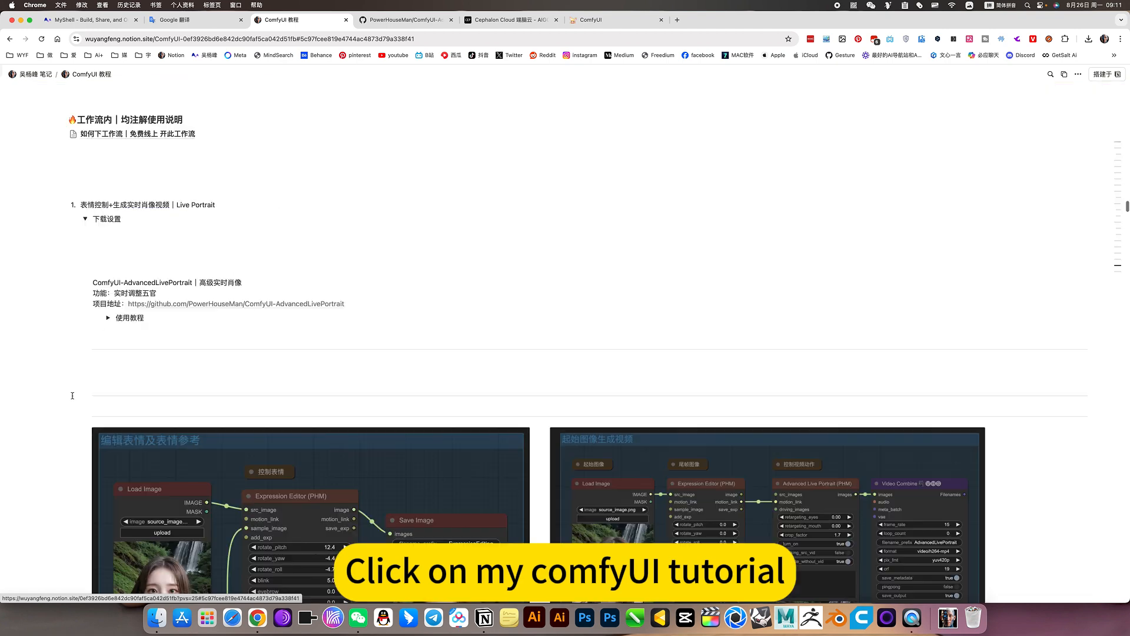
pyautogui.click(84, 219)
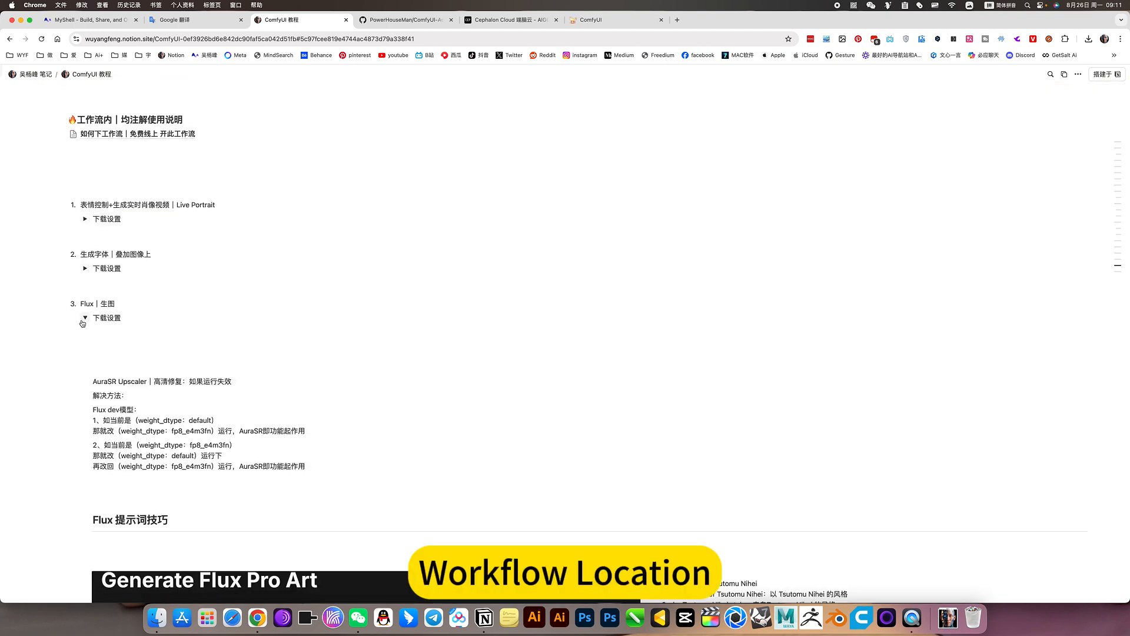
pyautogui.click(84, 318)
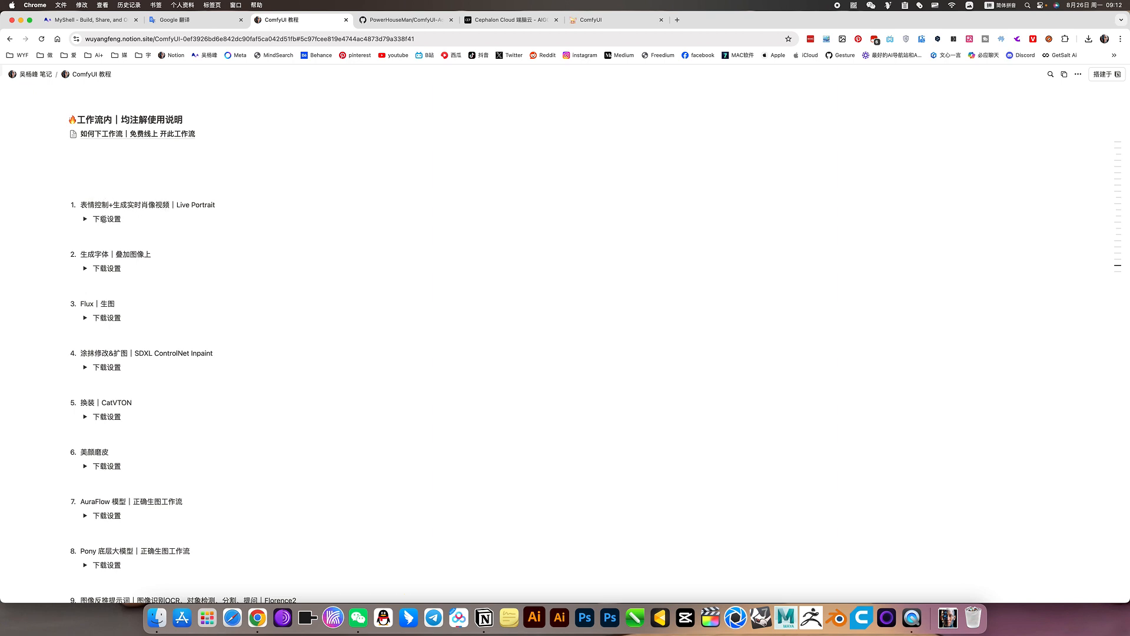
# - Expand the Live Portrait entry's 下载设置 section, examine its node link, workflow screenshots and JSON file, and collapse it again
pyautogui.click(85, 220)
pyautogui.scroll(-1, 176, 291)
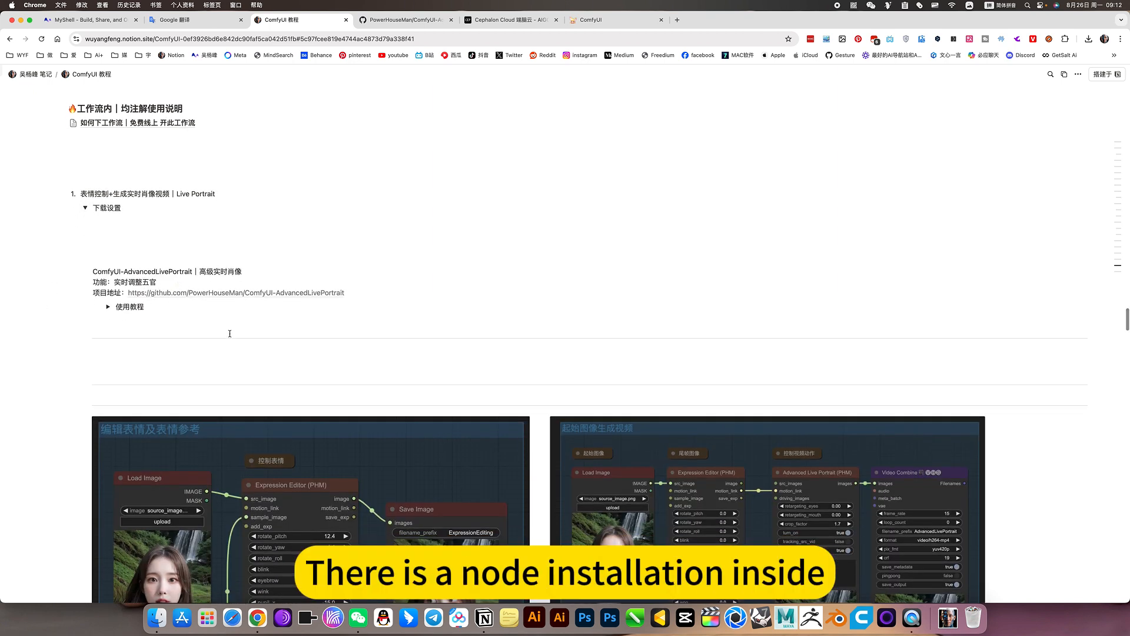
pyautogui.scroll(-10, 113, 318)
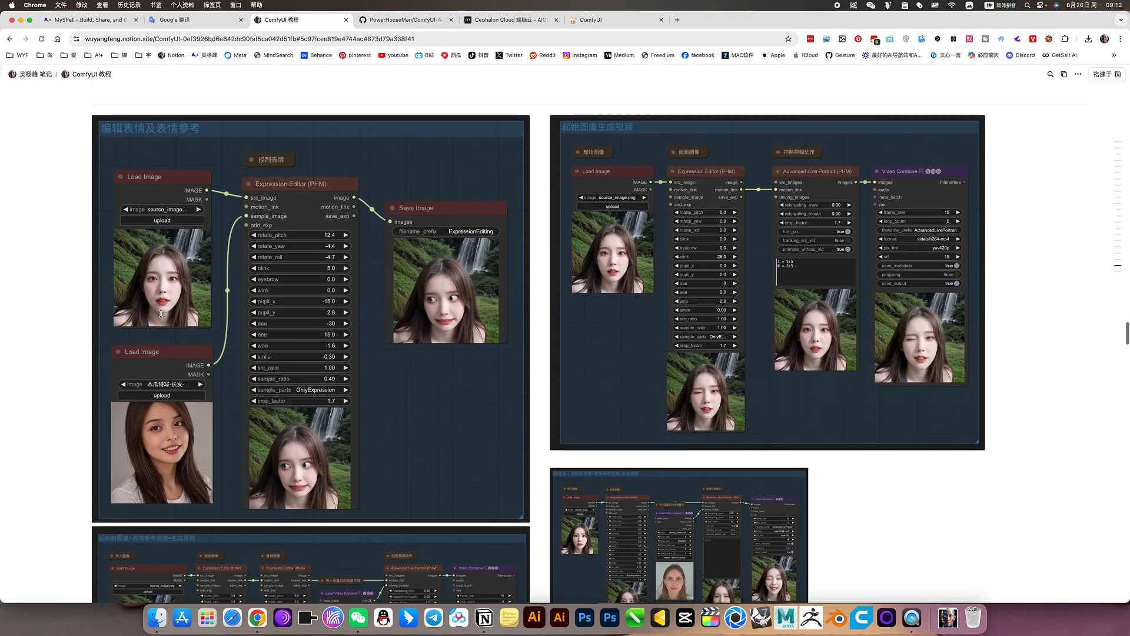
pyautogui.scroll(-8, 425, 412)
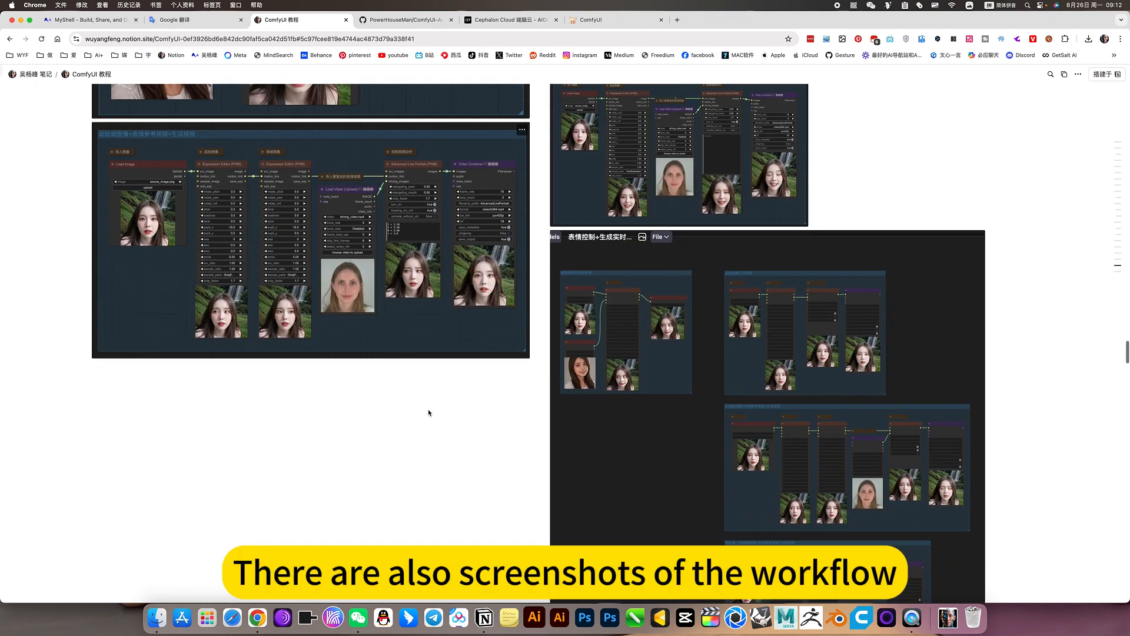
pyautogui.scroll(-10, 570, 410)
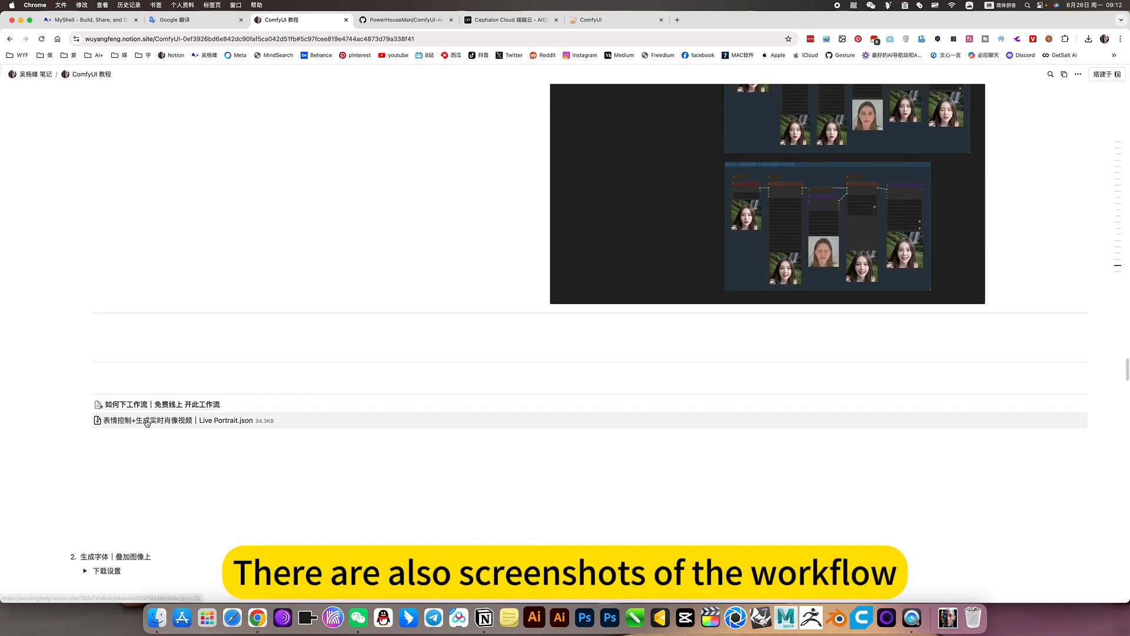
pyautogui.scroll(5, 274, 277)
pyautogui.scroll(15, 273, 277)
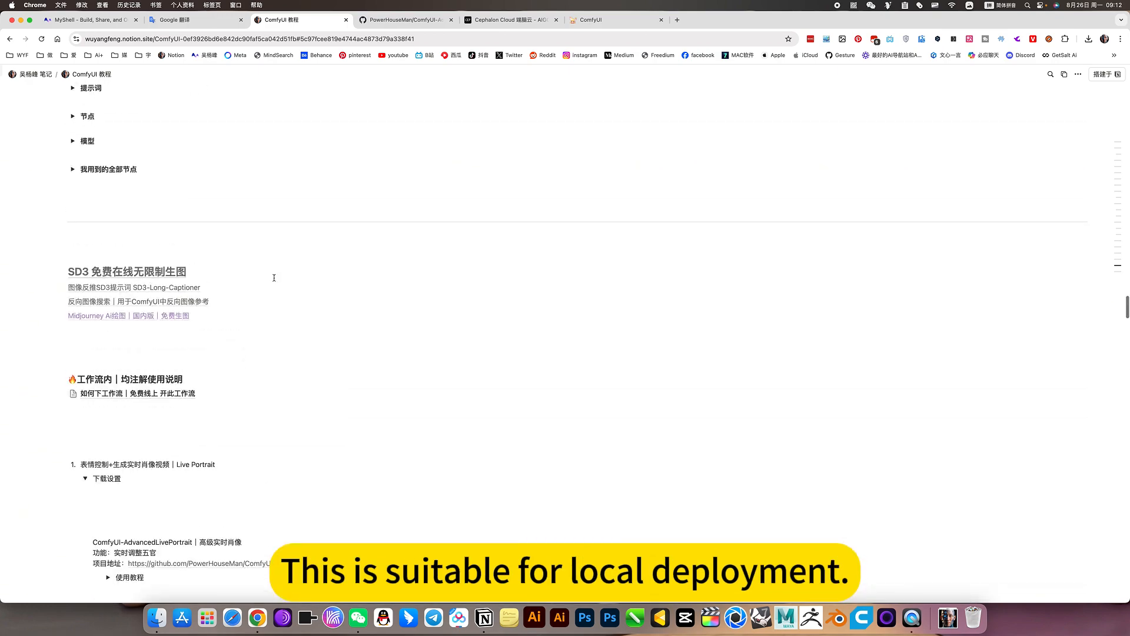
pyautogui.scroll(-2, 178, 376)
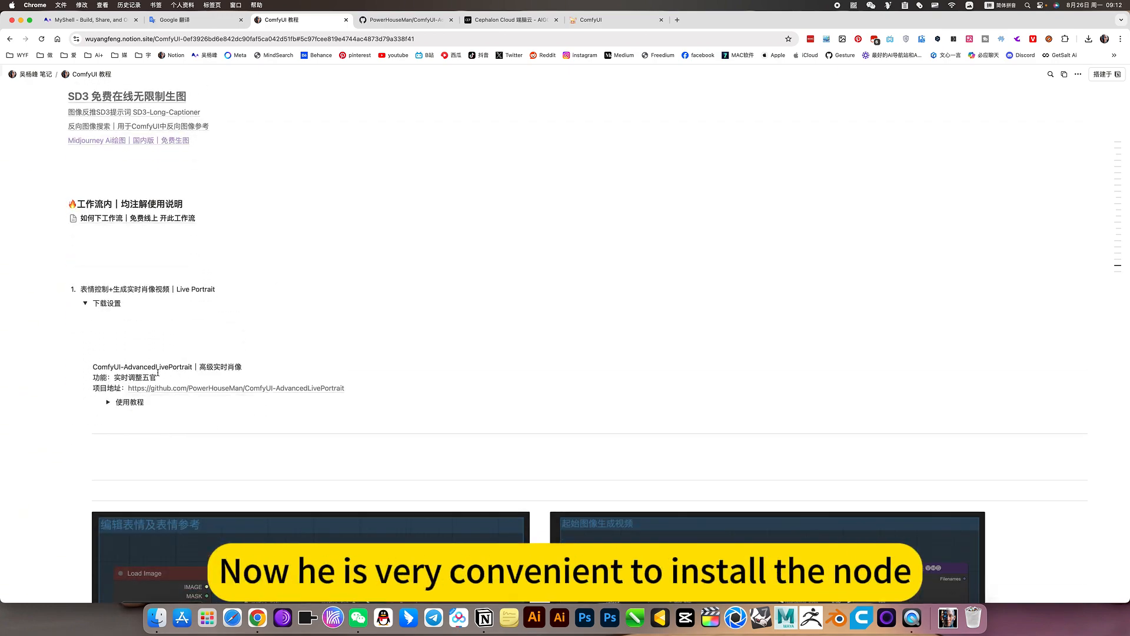
pyautogui.click(85, 303)
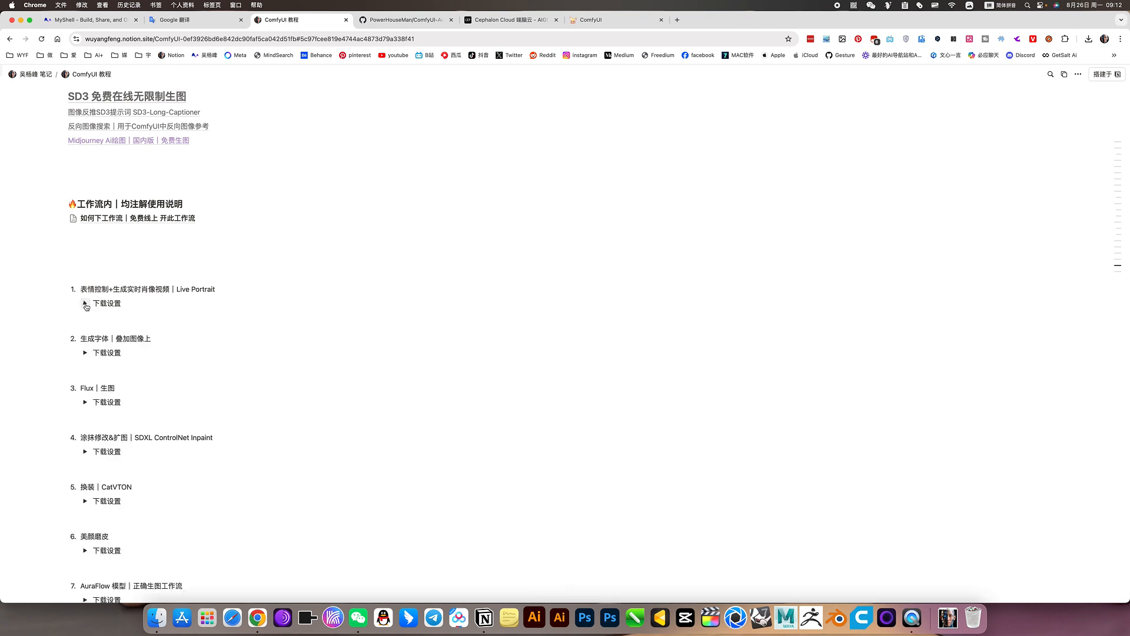
pyautogui.scroll(4, 141, 295)
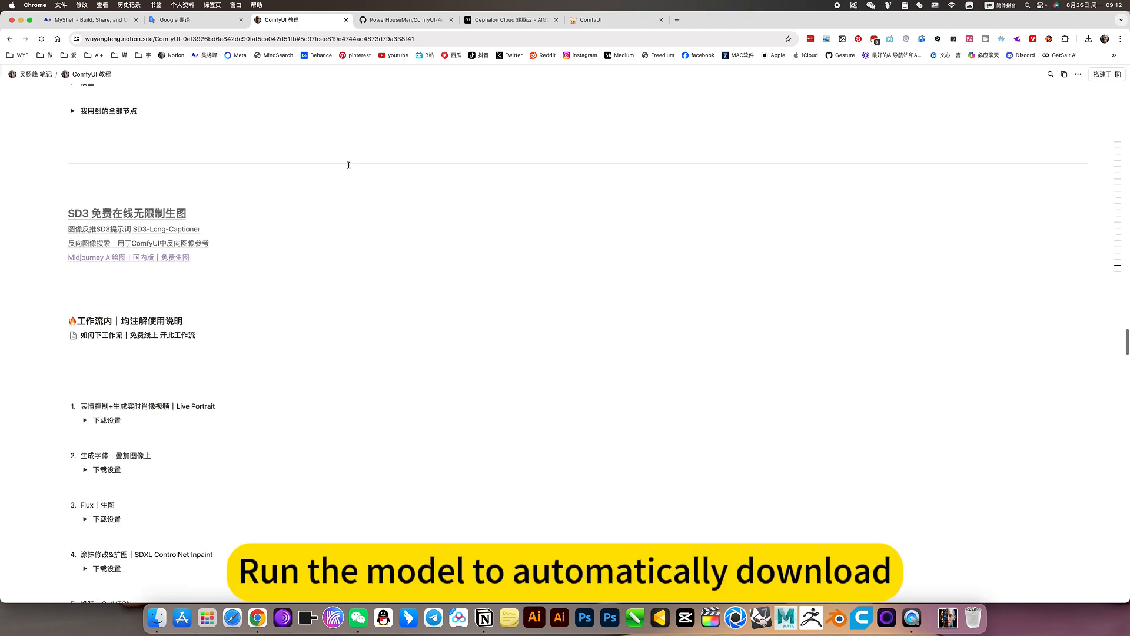
# - Return to ComfyUI and examine the nodes of the 编辑表情及表情参考 group up close
pyautogui.click(603, 22)
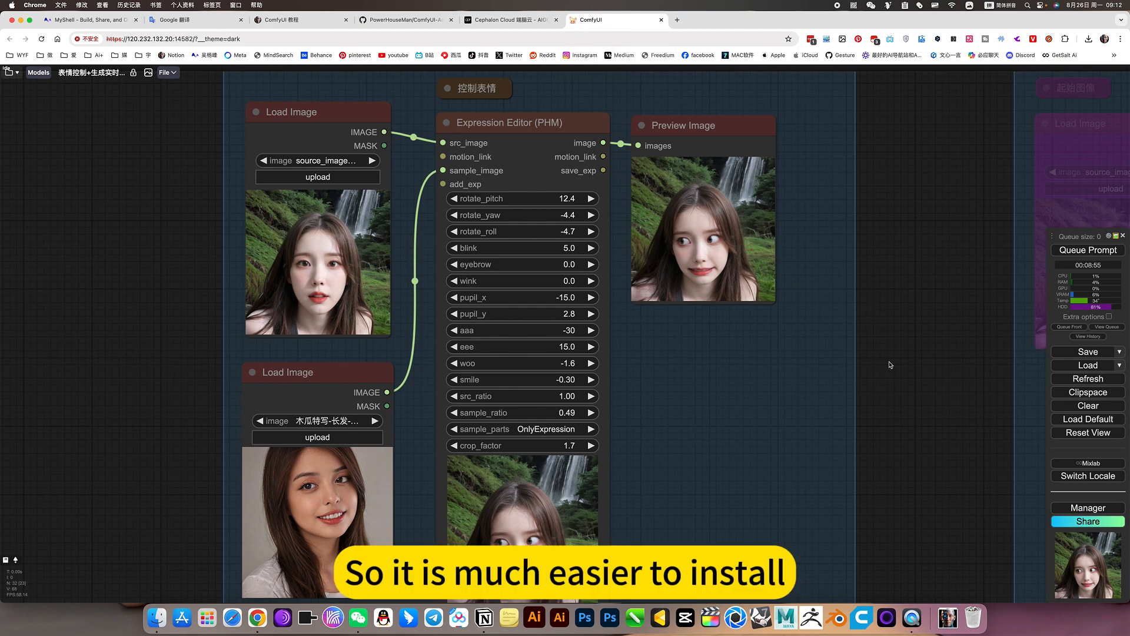
pyautogui.hscroll(-2, 747, 427)
pyautogui.scroll(-5, 746, 424)
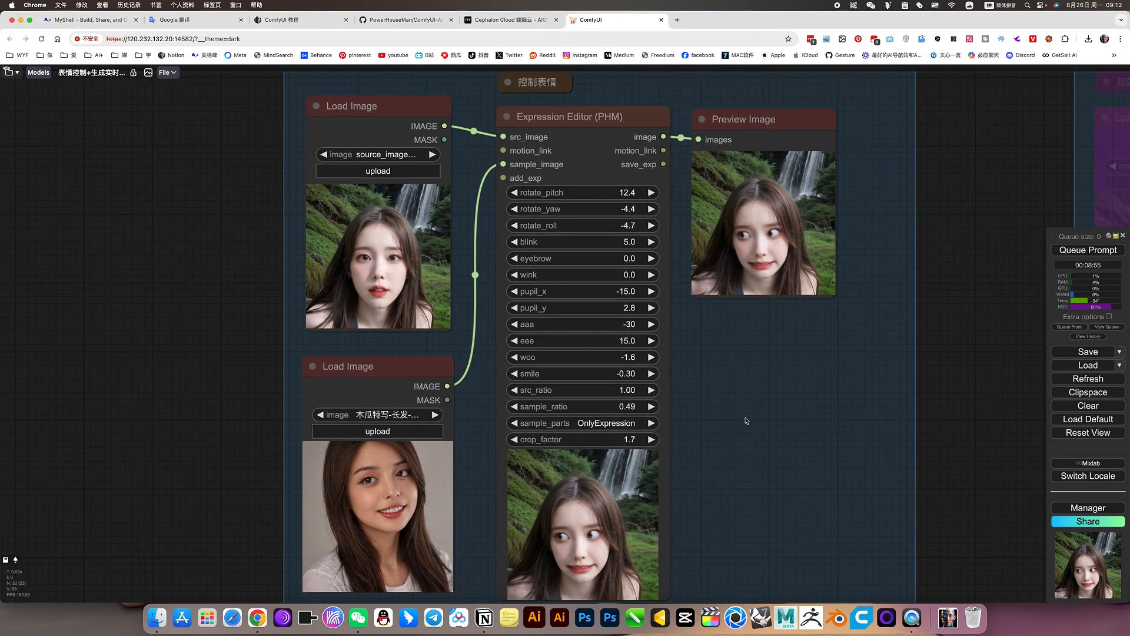
pyautogui.scroll(-1, 746, 421)
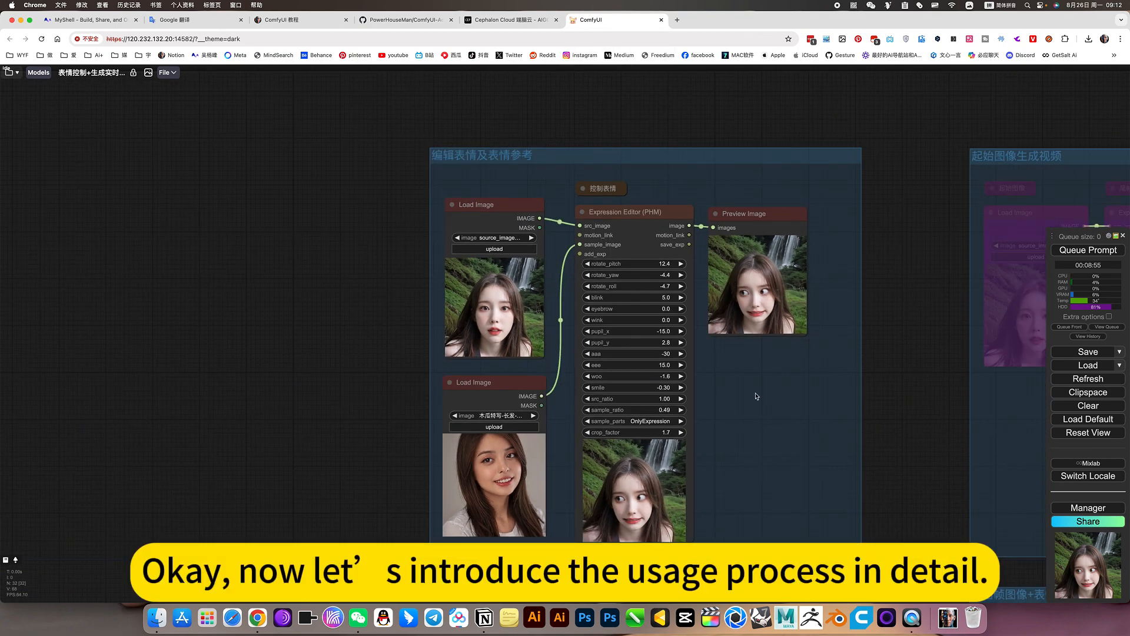
pyautogui.scroll(5, 754, 394)
pyautogui.scroll(3, 714, 409)
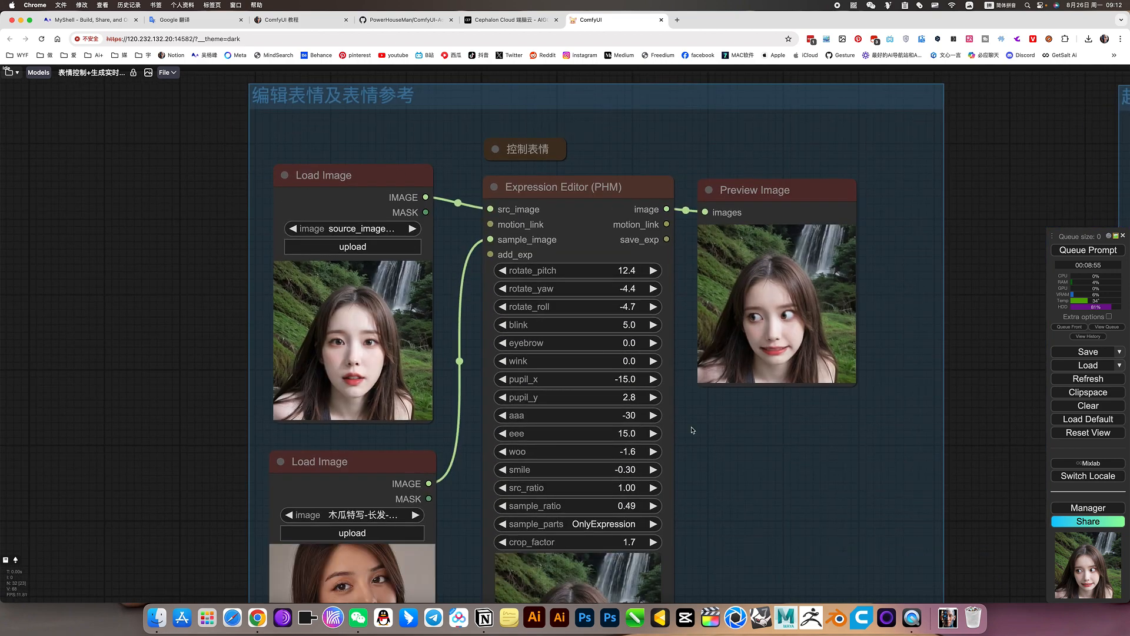
pyautogui.hscroll(2, 415, 130)
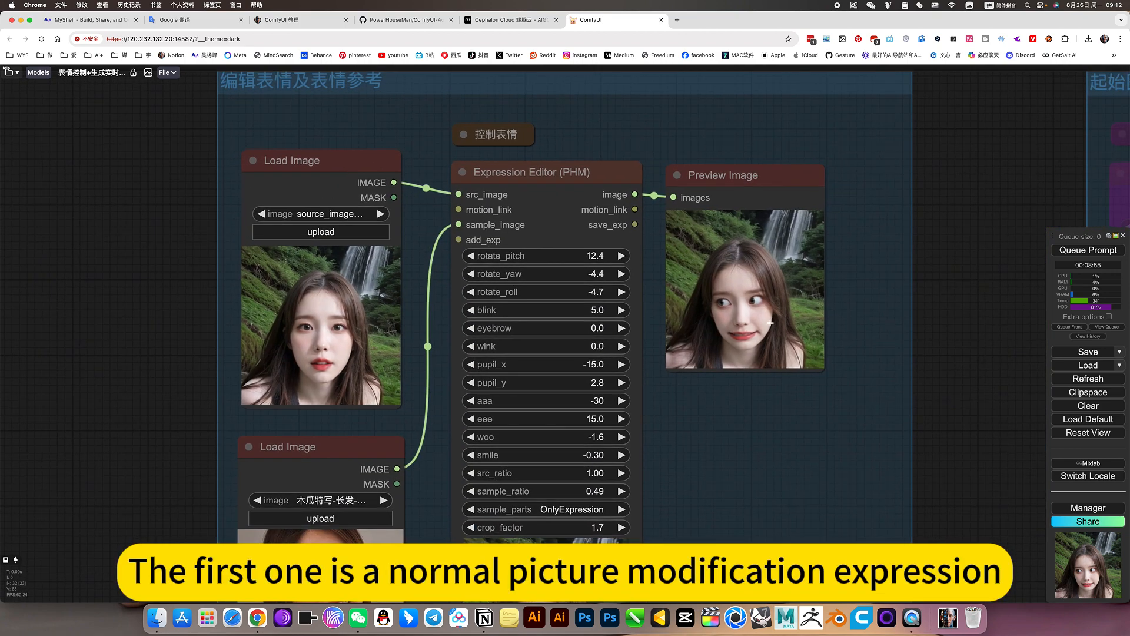
# - Select the expression-reference Load Image node and compare its portrait with the source image and the edited previews
pyautogui.scroll(-3, 787, 404)
pyautogui.hscroll(-3, 787, 404)
pyautogui.click(415, 384)
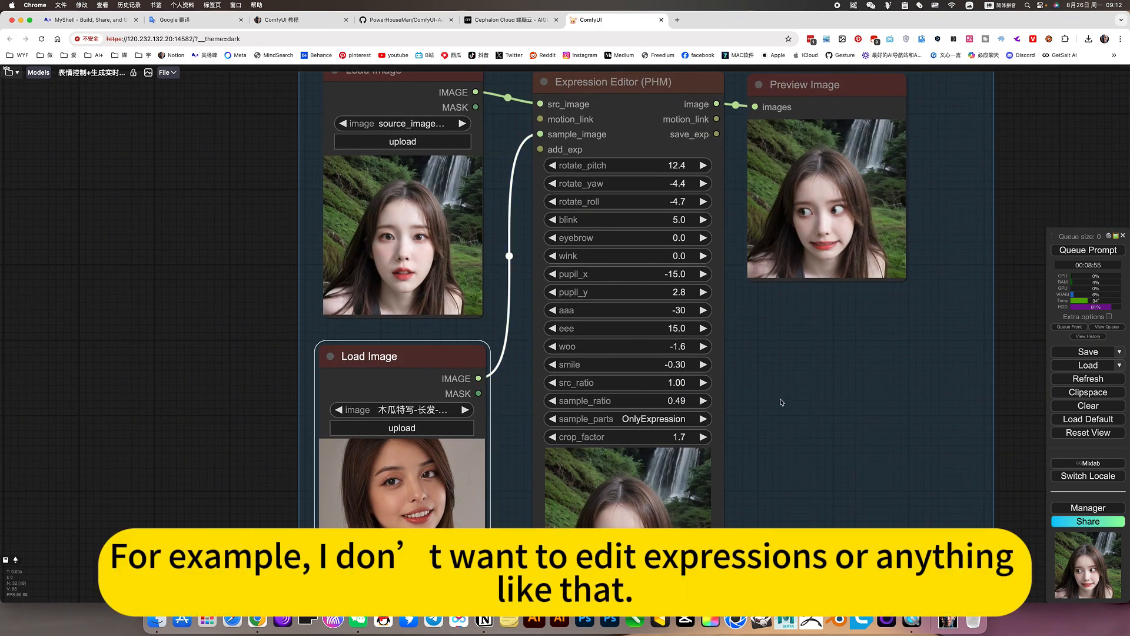
pyautogui.scroll(-2, 783, 389)
pyautogui.hscroll(2, 783, 389)
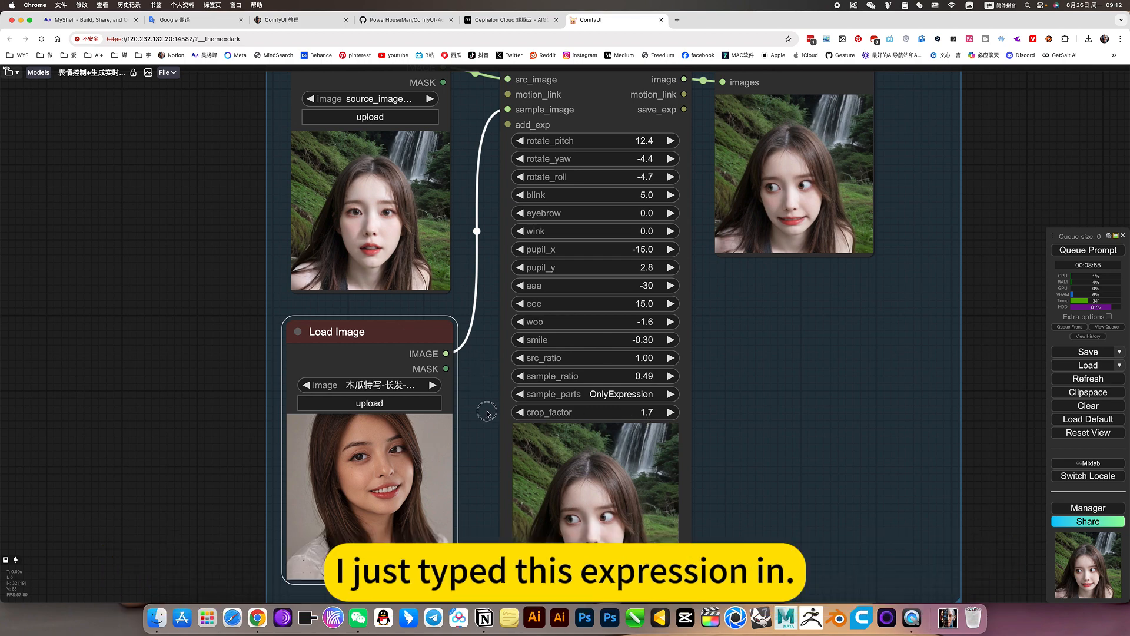
pyautogui.scroll(3, 487, 413)
pyautogui.hscroll(-1, 488, 413)
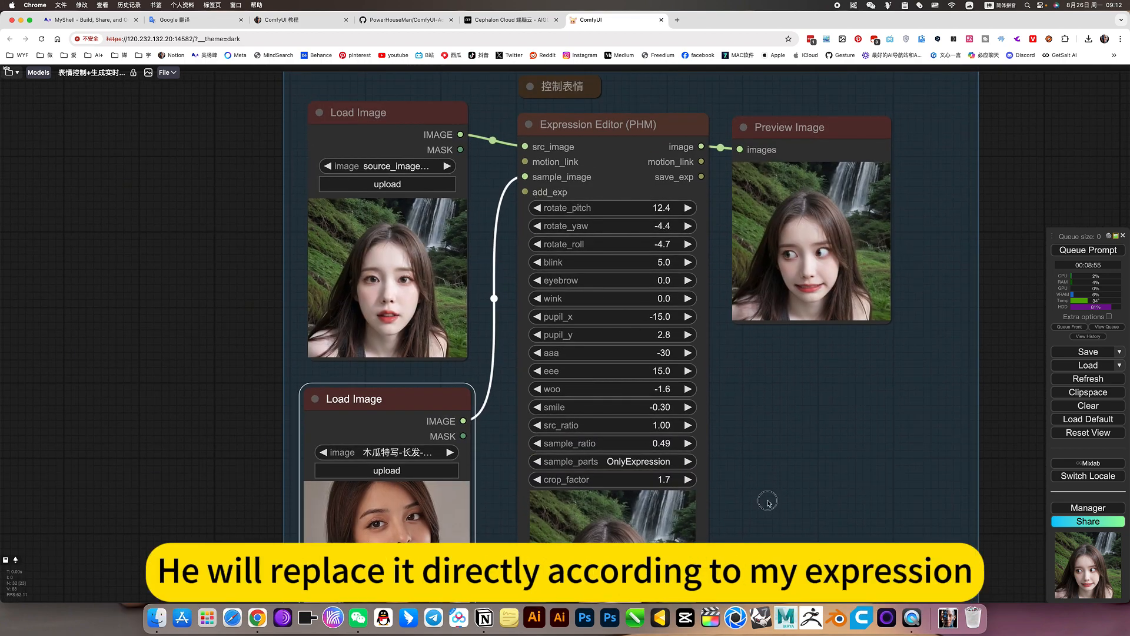
pyautogui.scroll(-5, 694, 398)
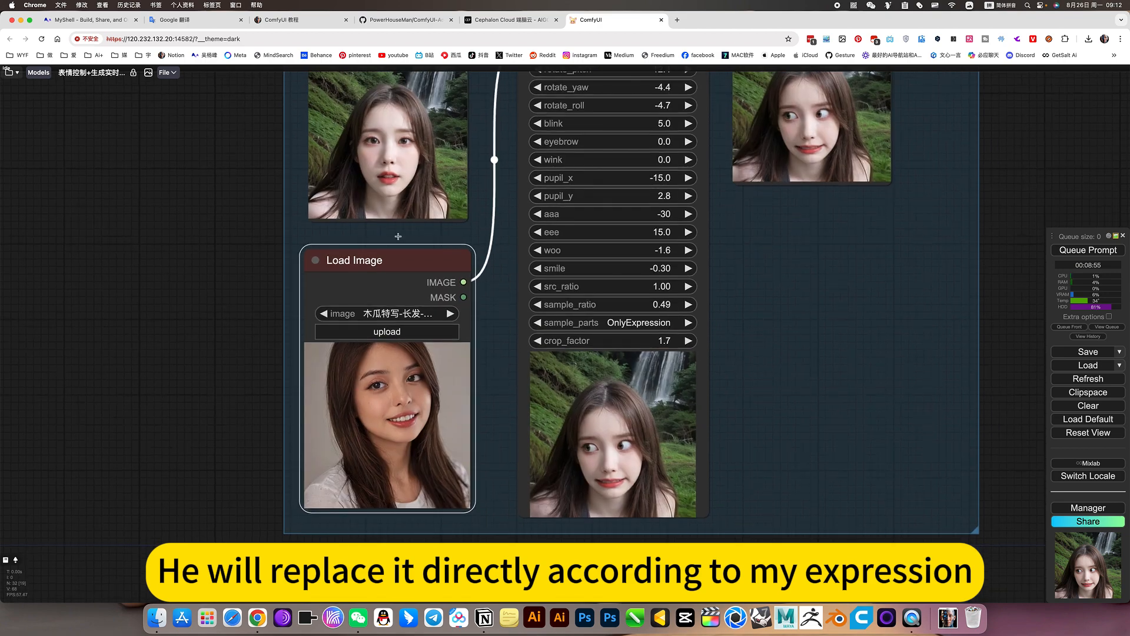
pyautogui.scroll(4, 785, 311)
pyautogui.hscroll(-1, 785, 312)
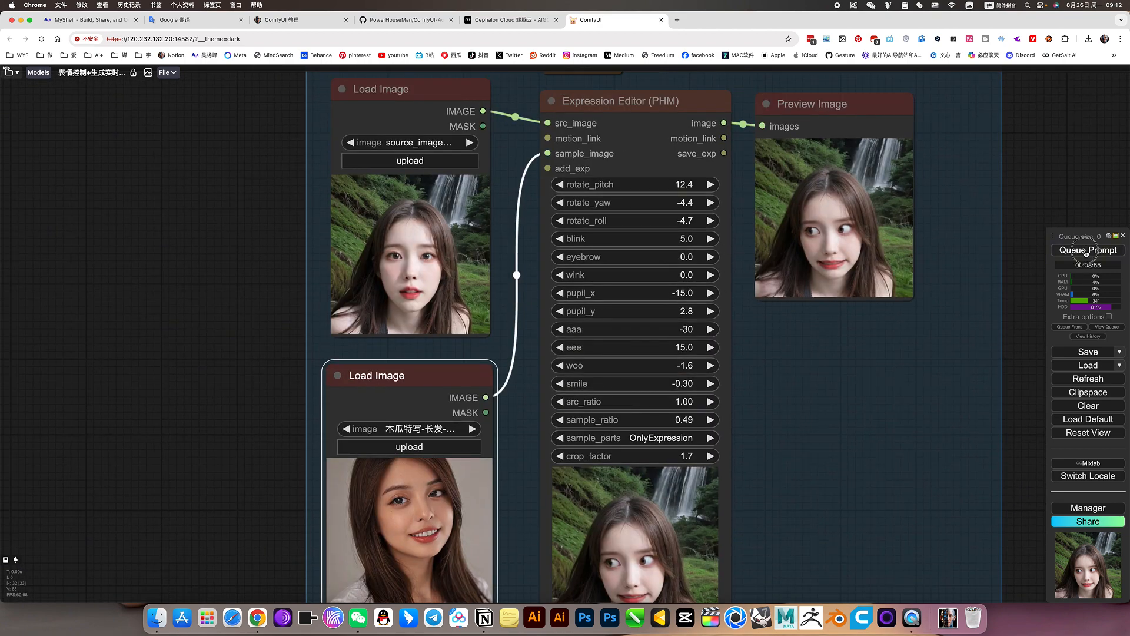
# - Disconnect the reference Load Image node from the Expression Editor's sample_image input and reconnect it
pyautogui.moveTo(548, 153)
pyautogui.mouseDown()
pyautogui.moveTo(514, 164)
pyautogui.moveTo(527, 156)
pyautogui.mouseUp()
pyautogui.click(780, 372)
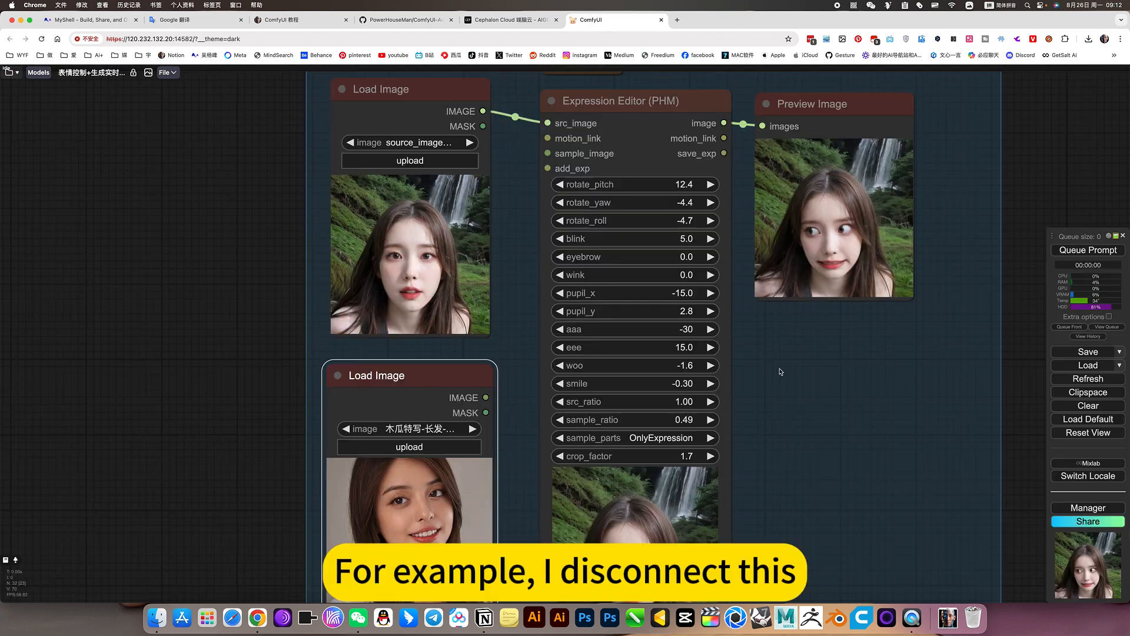
pyautogui.moveTo(783, 368); pyautogui.dragTo(781, 396)
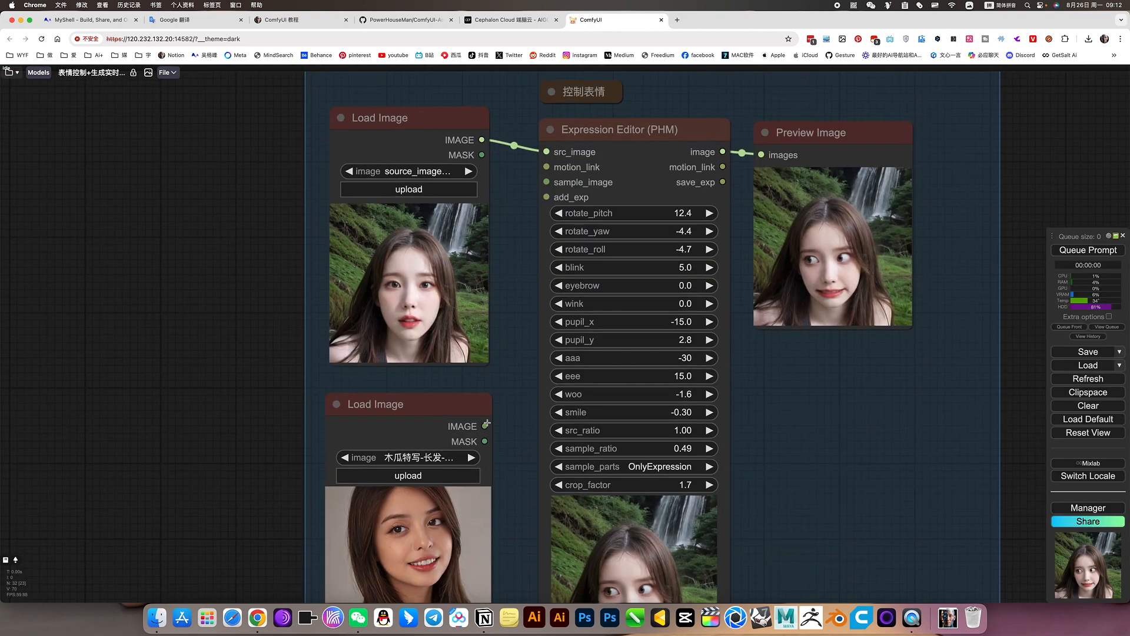
pyautogui.moveTo(484, 425); pyautogui.dragTo(547, 182)
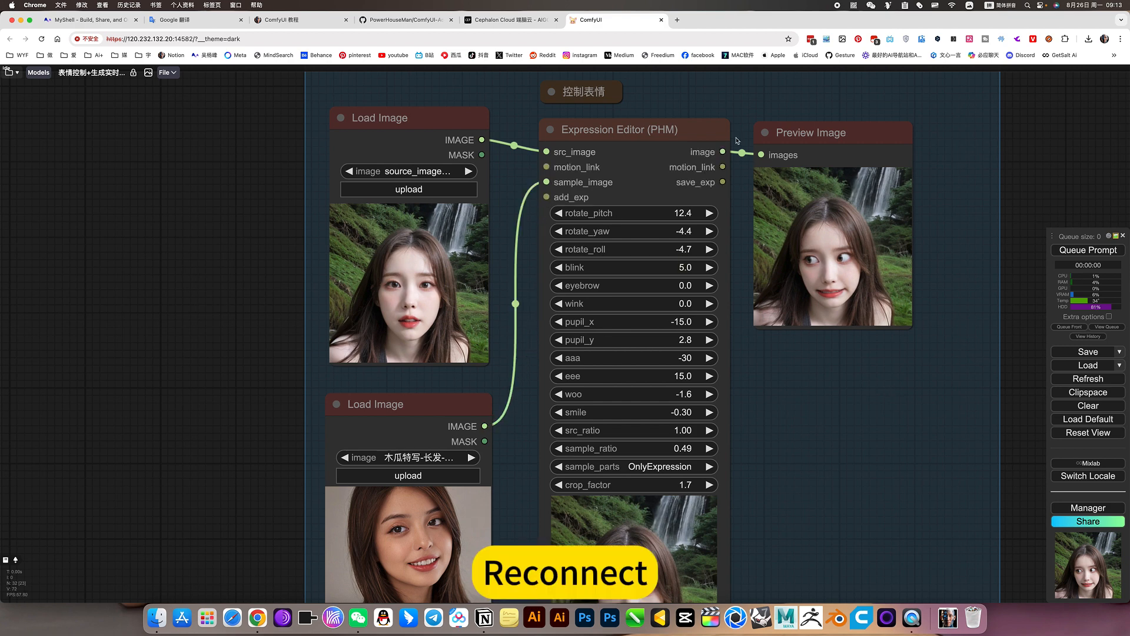
# - Run the expression-editing workflow, and rerun it with the Expression Editor's sample_parts set to All
pyautogui.click(1089, 250)
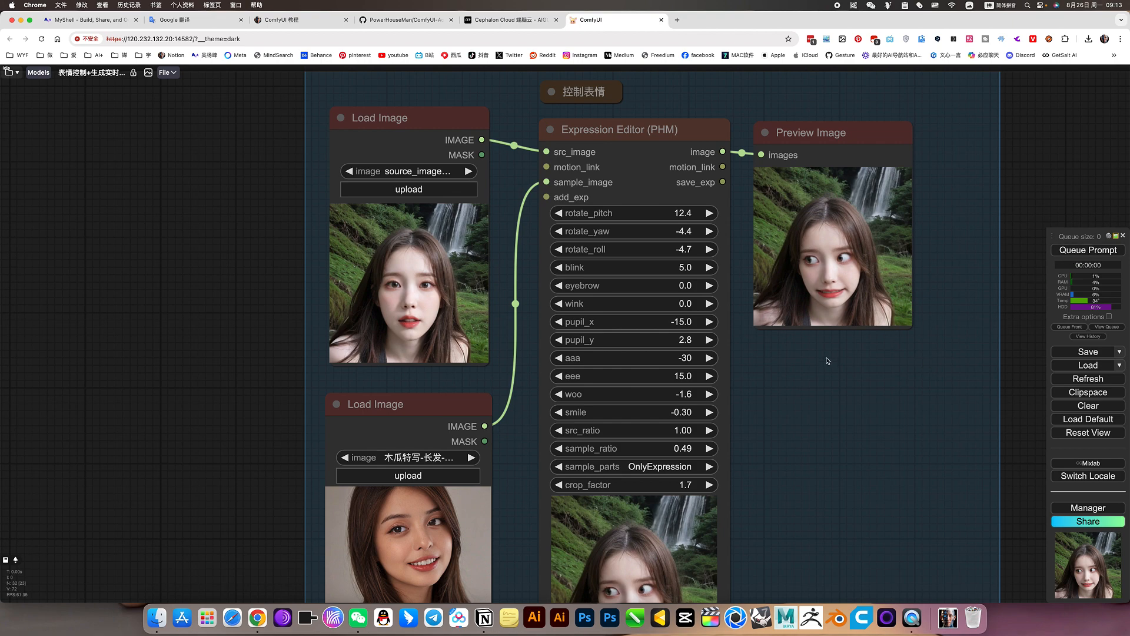
pyautogui.moveTo(828, 400); pyautogui.dragTo(823, 330)
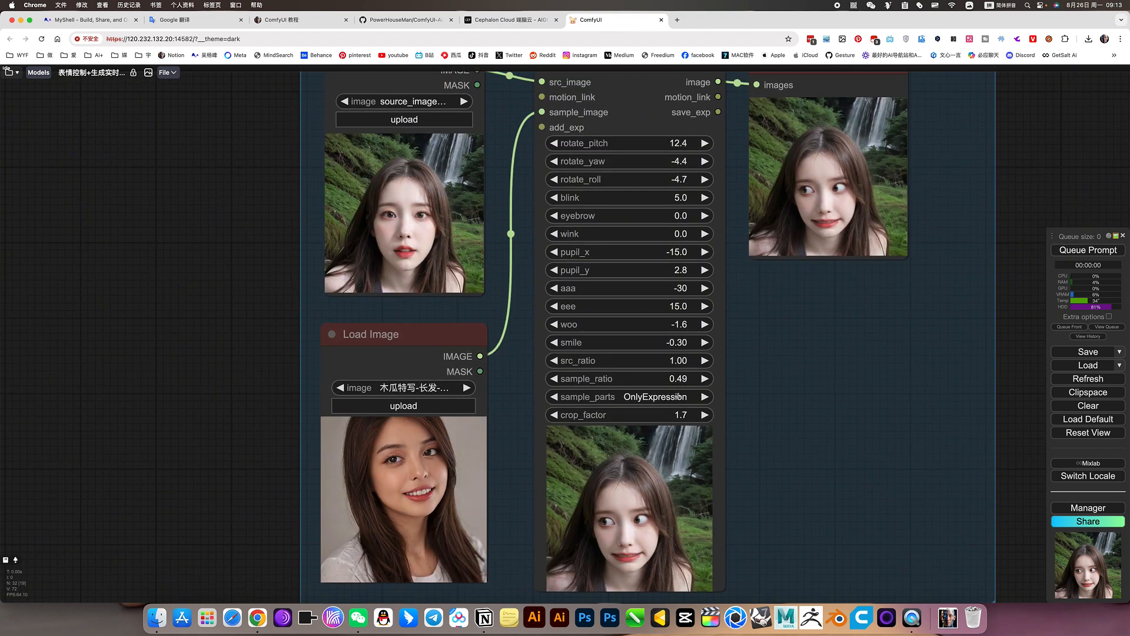
pyautogui.click(677, 398)
pyautogui.click(687, 450)
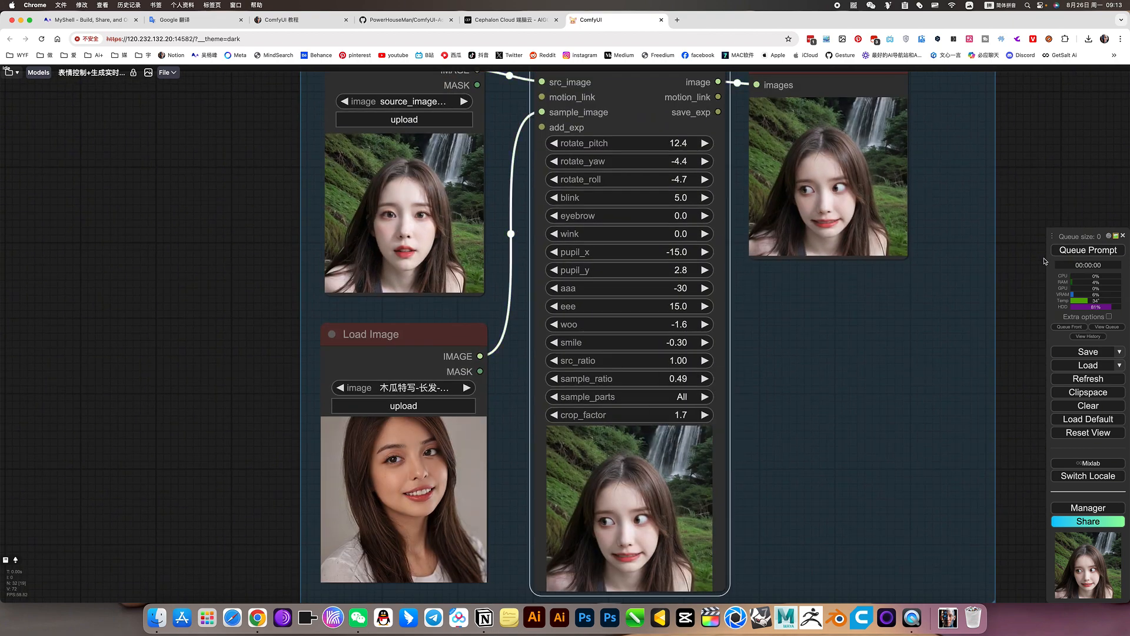
pyautogui.click(1086, 250)
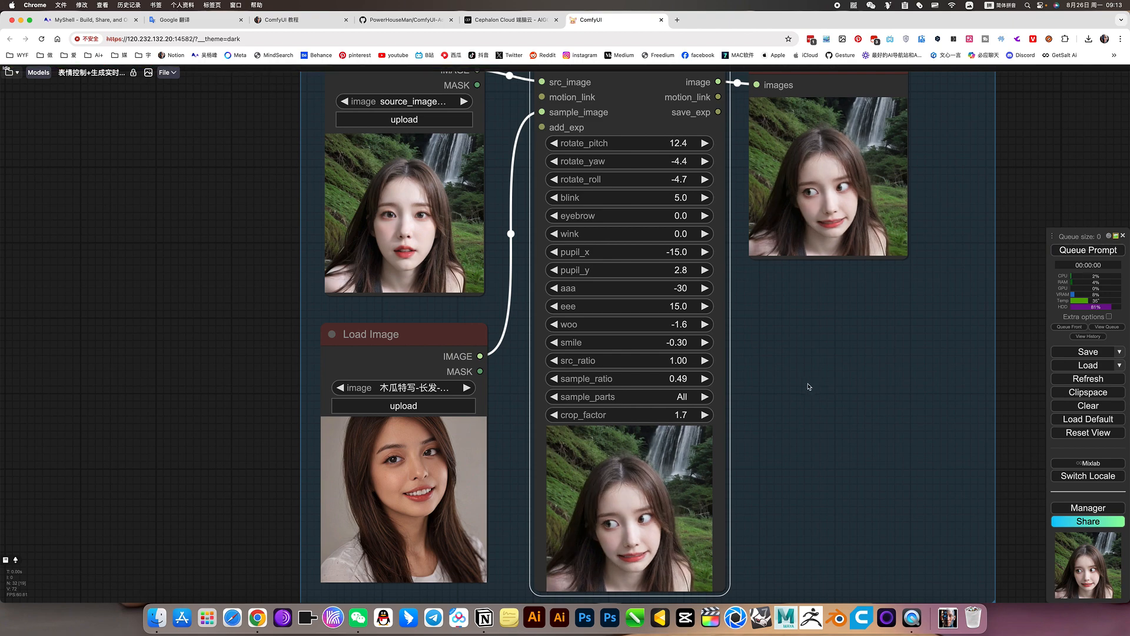
# - Set sample_parts to OnlyExpression on the existing Expression Editor node
pyautogui.scroll(2, 524, 469)
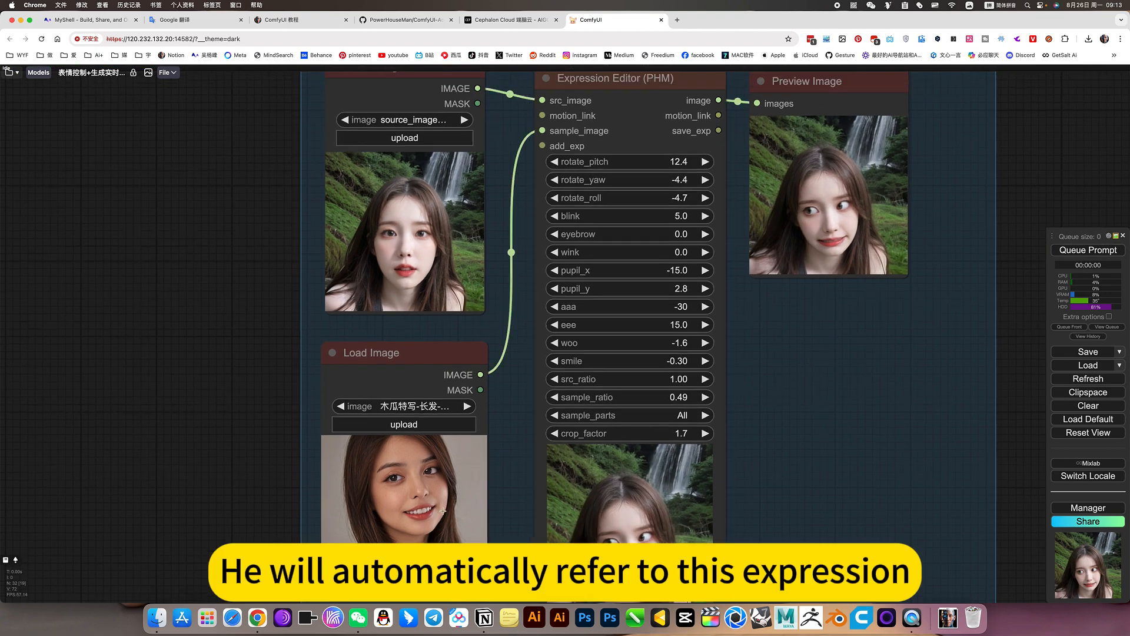
pyautogui.scroll(4, 768, 415)
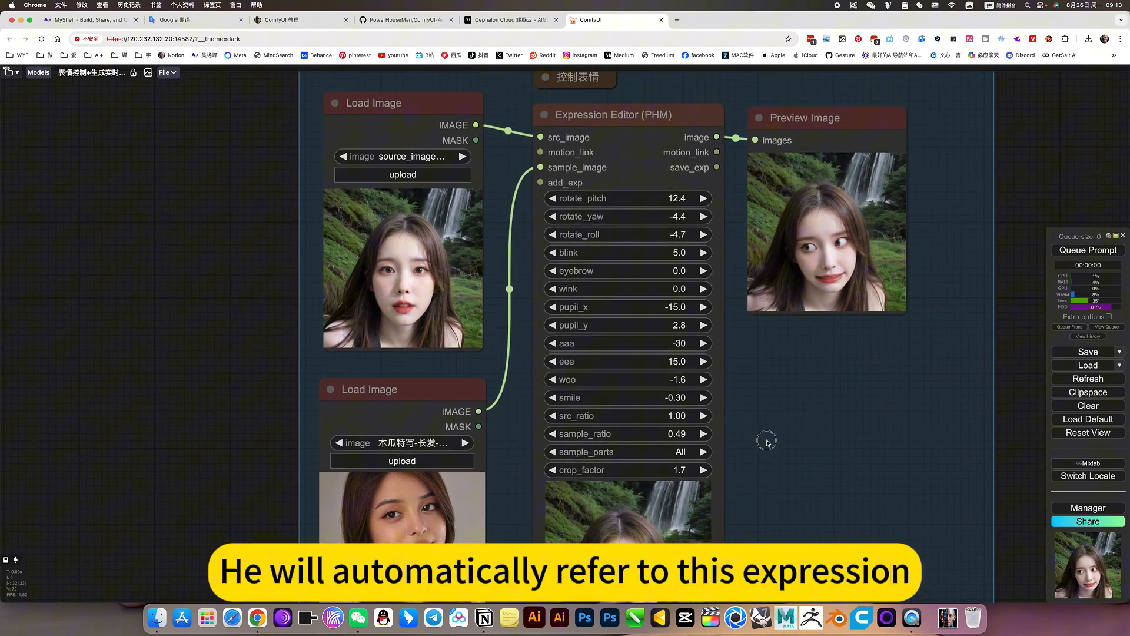
pyautogui.click(680, 200)
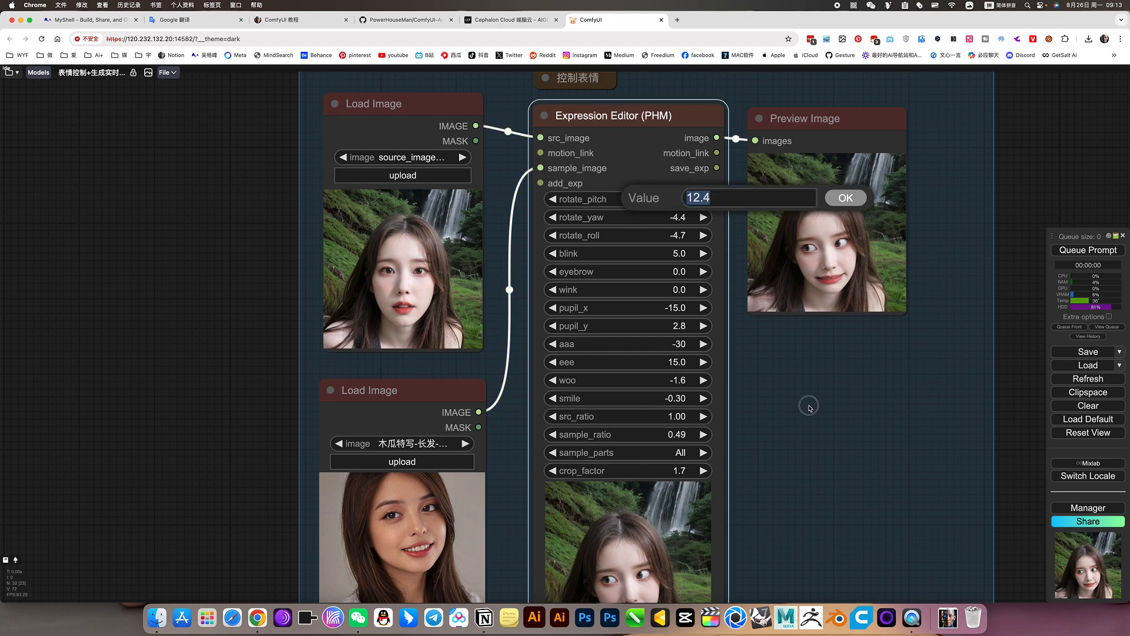
pyautogui.scroll(5, 704, 381)
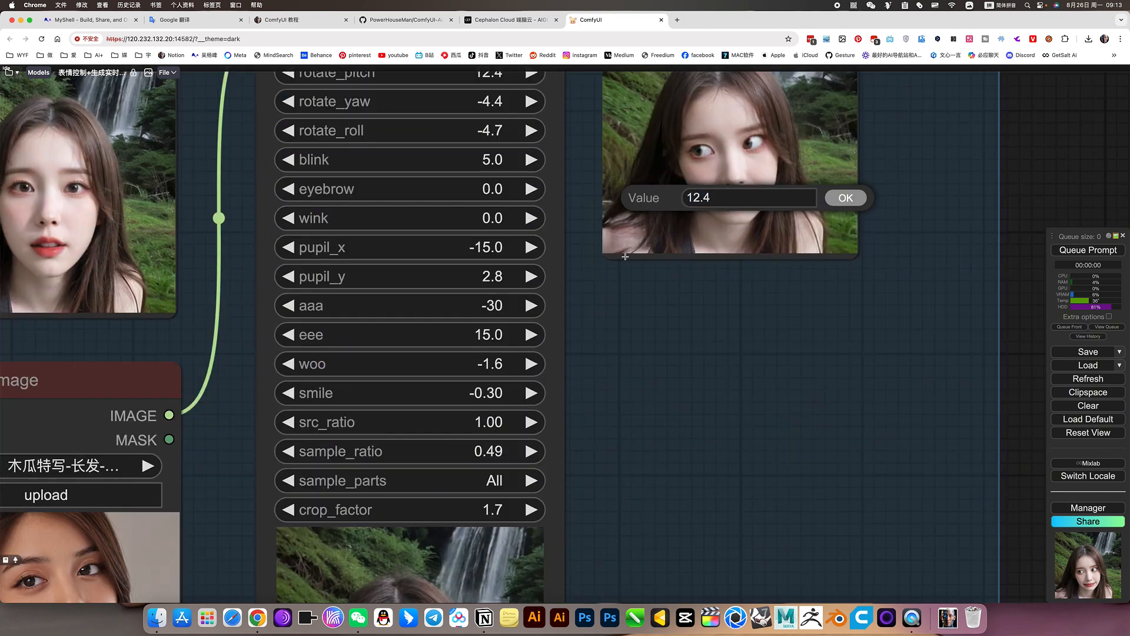
pyautogui.scroll(-2, 659, 359)
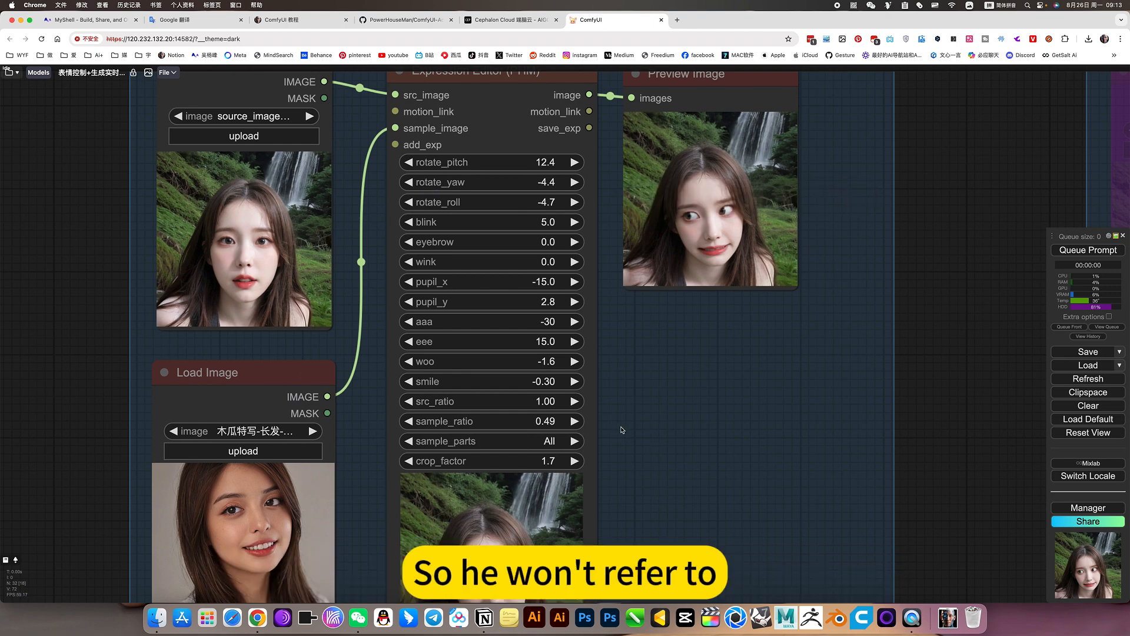
pyautogui.scroll(-4, 611, 432)
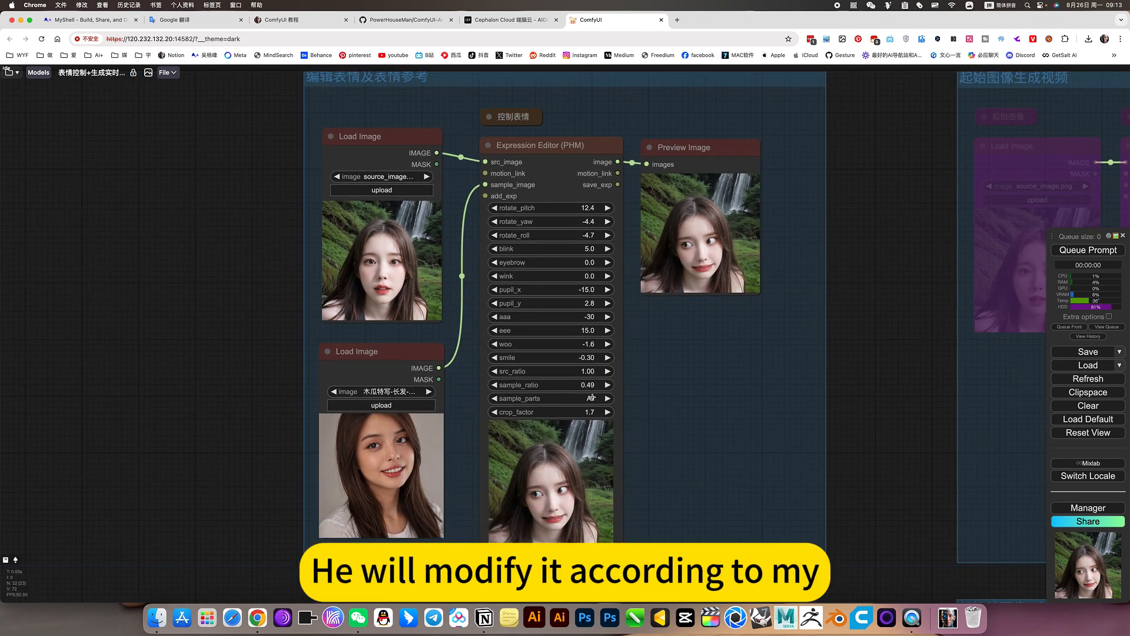
pyautogui.click(591, 398)
pyautogui.click(610, 393)
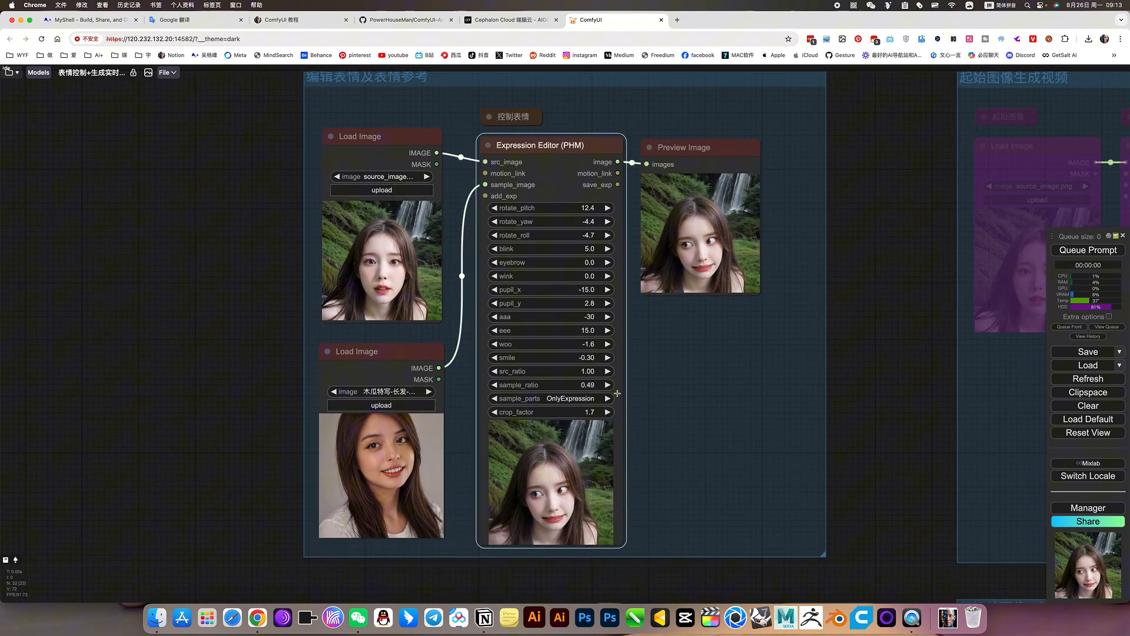
pyautogui.click(697, 347)
# - Search the nodes for "expr" and add a blank Expression Editor (PHM) node below the Preview Image node
pyautogui.scroll(1, 649, 363)
pyautogui.doubleClick(648, 362)
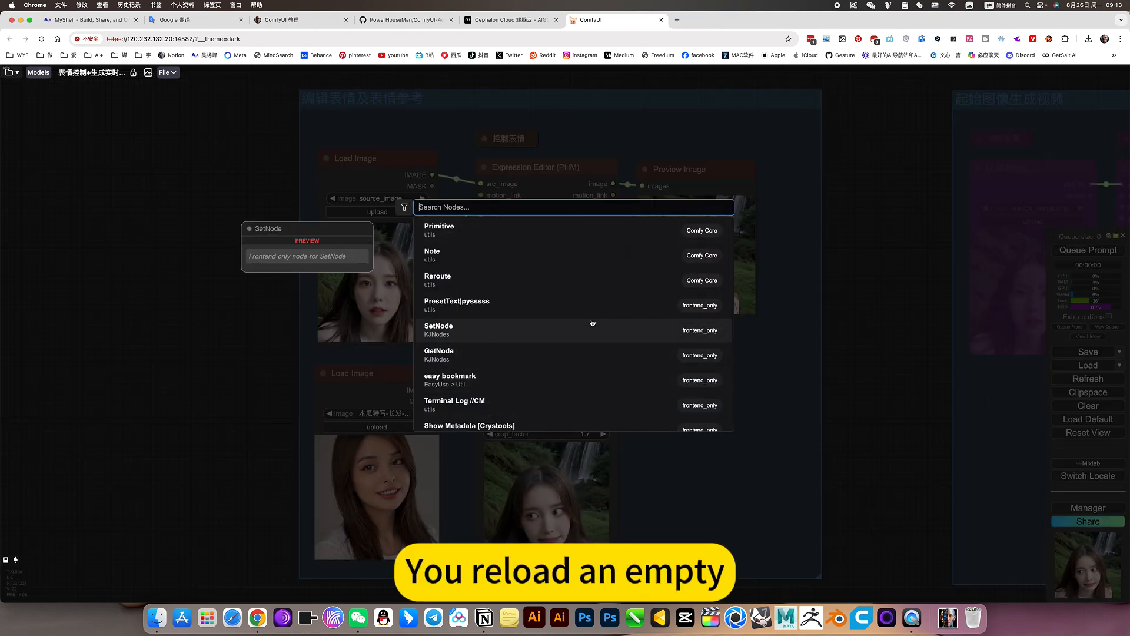
pyautogui.write('ex')
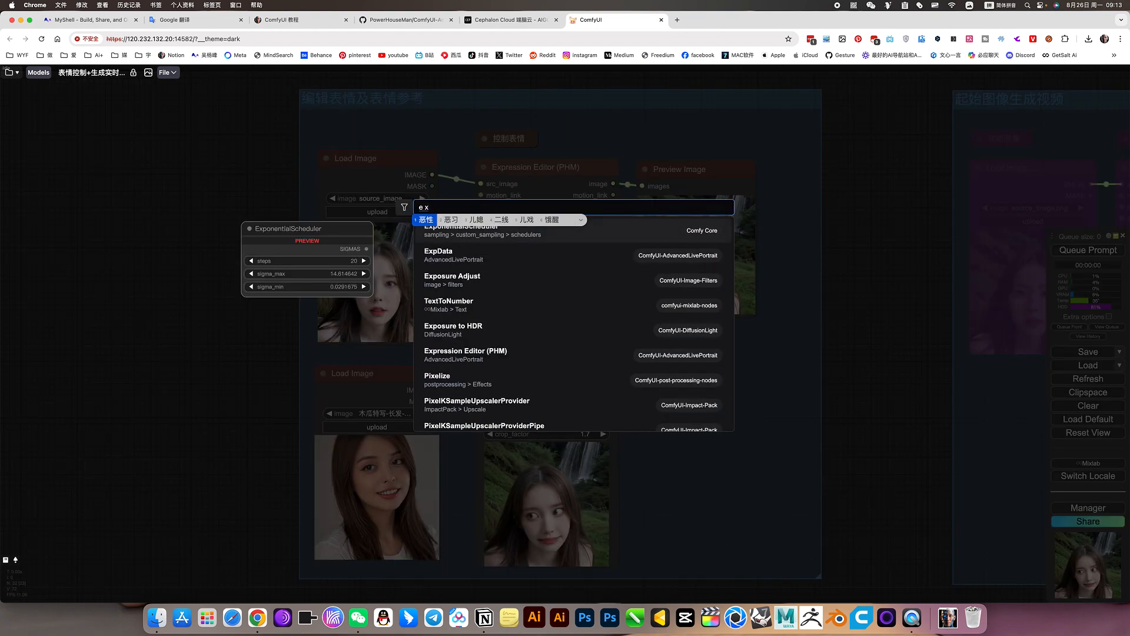
pyautogui.hotkey('ctrl', 'space')
pyautogui.write('pr')
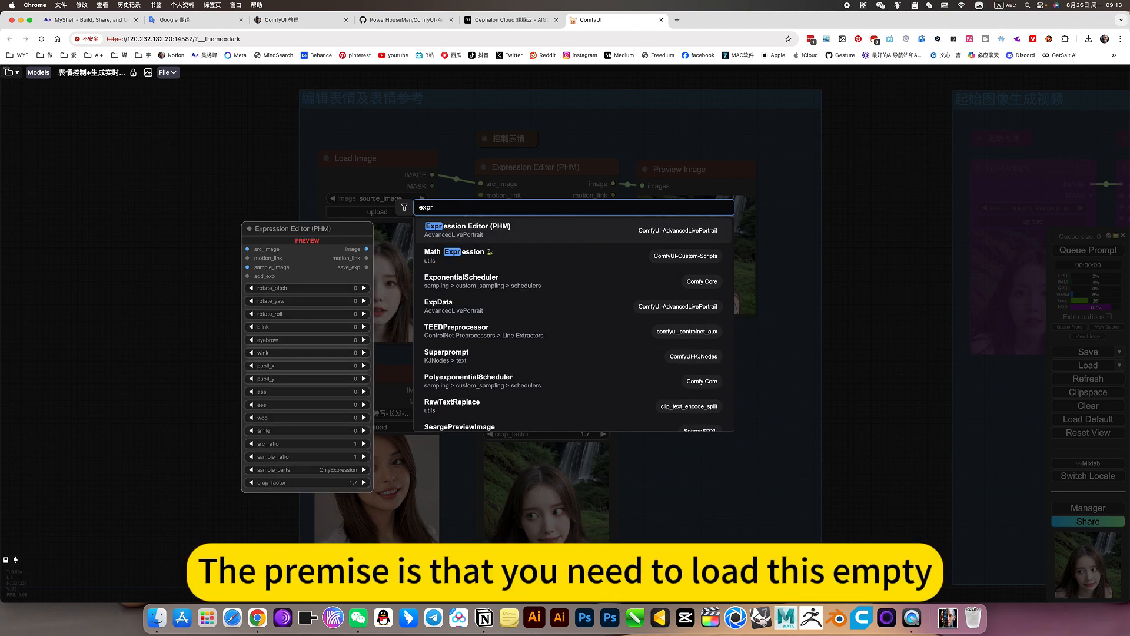
pyautogui.click(518, 232)
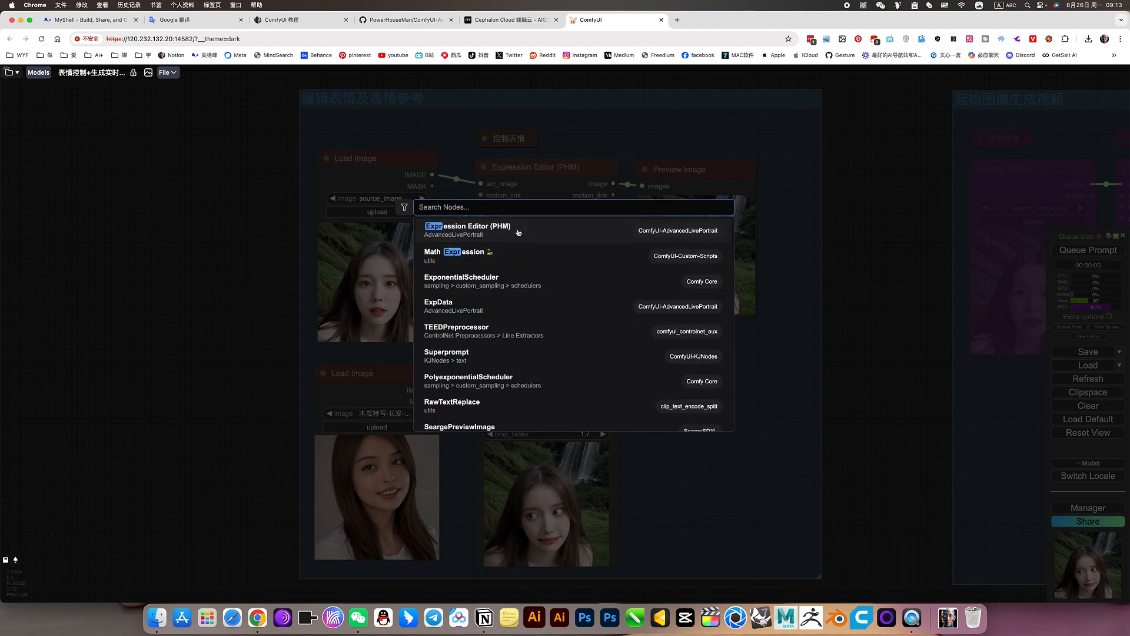
pyautogui.moveTo(759, 350); pyautogui.dragTo(734, 337)
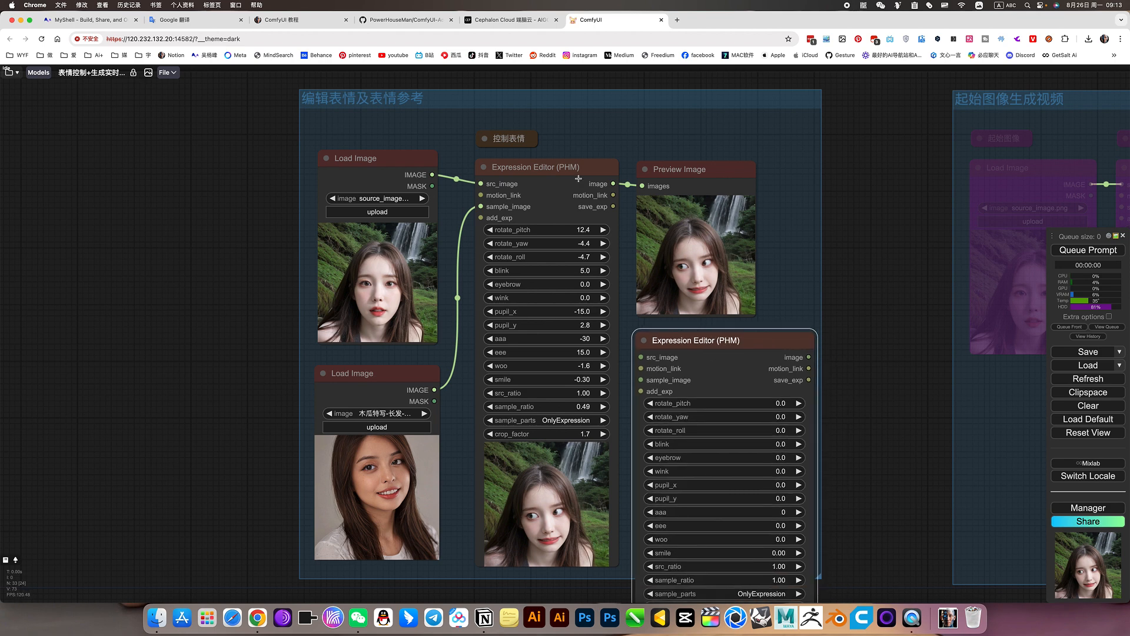
# - Delete the old Expression Editor node and fit the blank one into its place, making it narrower and taller
pyautogui.click(578, 179)
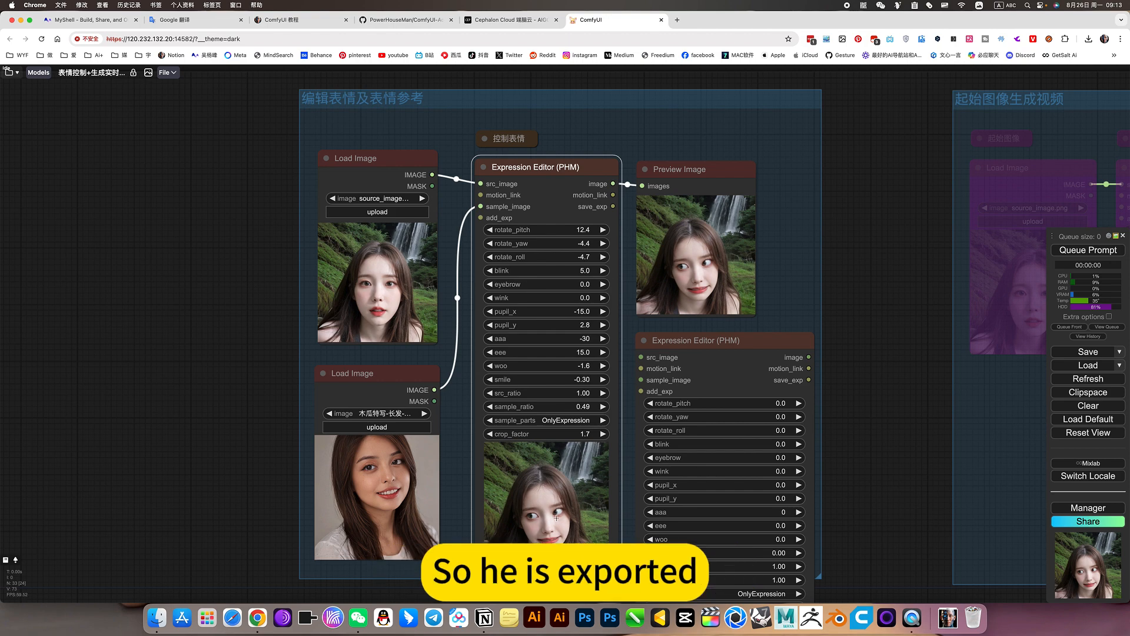
pyautogui.press('Delete')
pyautogui.moveTo(683, 340); pyautogui.dragTo(499, 203)
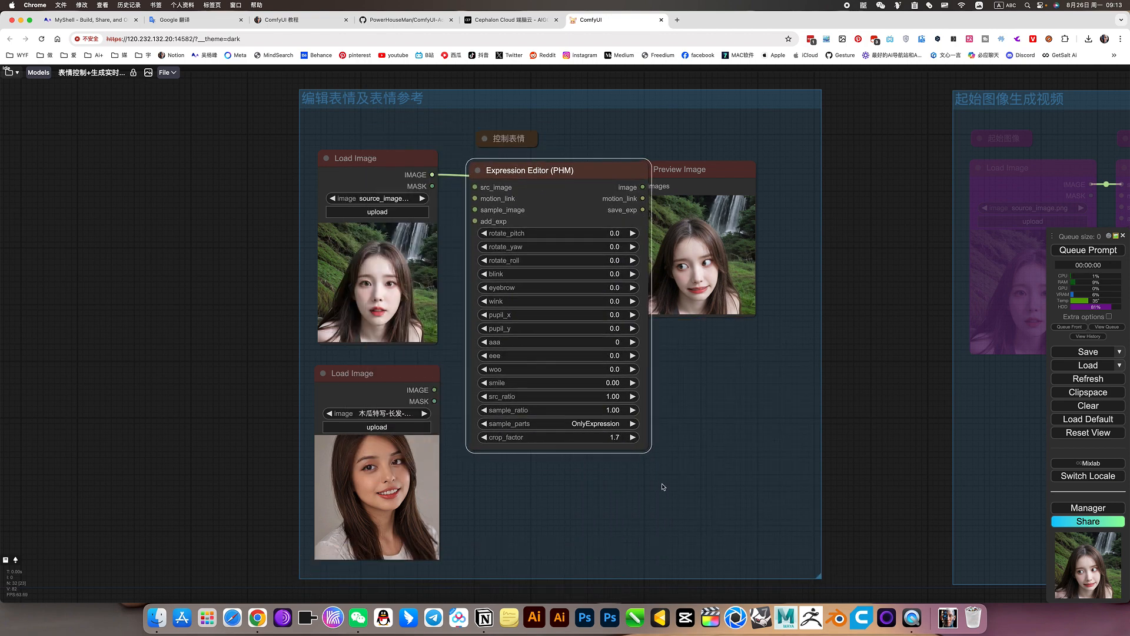
pyautogui.moveTo(647, 447); pyautogui.dragTo(609, 543)
# - Connect the reference Load Image's IMAGE output to the new Expression Editor's sample_image input and run the workflow
pyautogui.moveTo(434, 390); pyautogui.dragTo(478, 211)
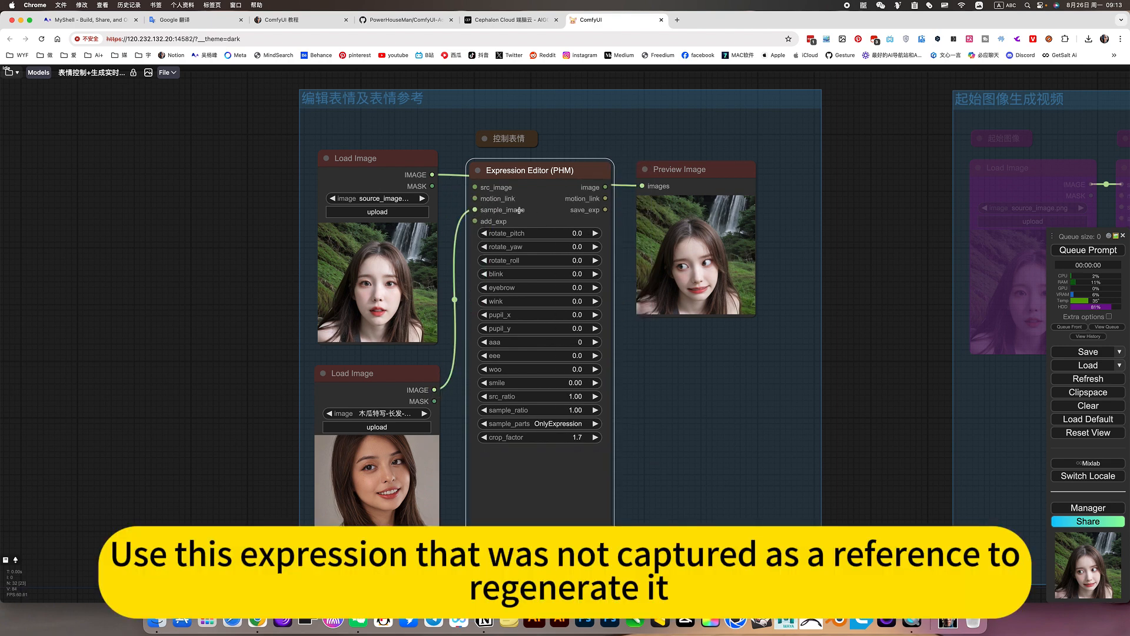
pyautogui.click(1090, 252)
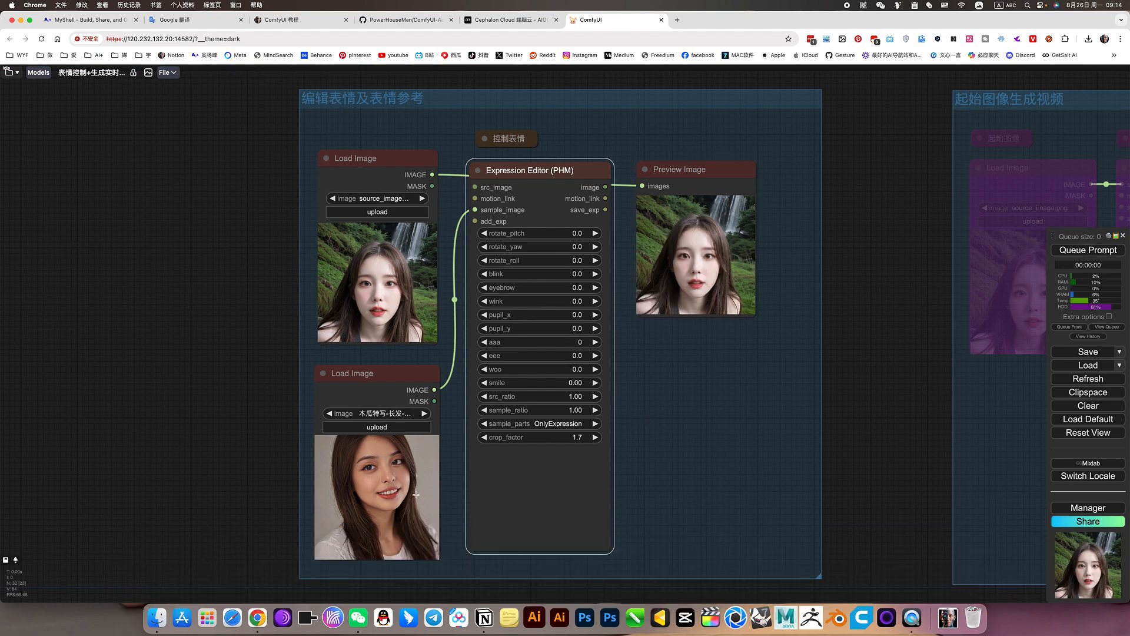
# - Set the new Expression Editor's sample_parts to All and its sample_ratio to 1.20
pyautogui.click(567, 425)
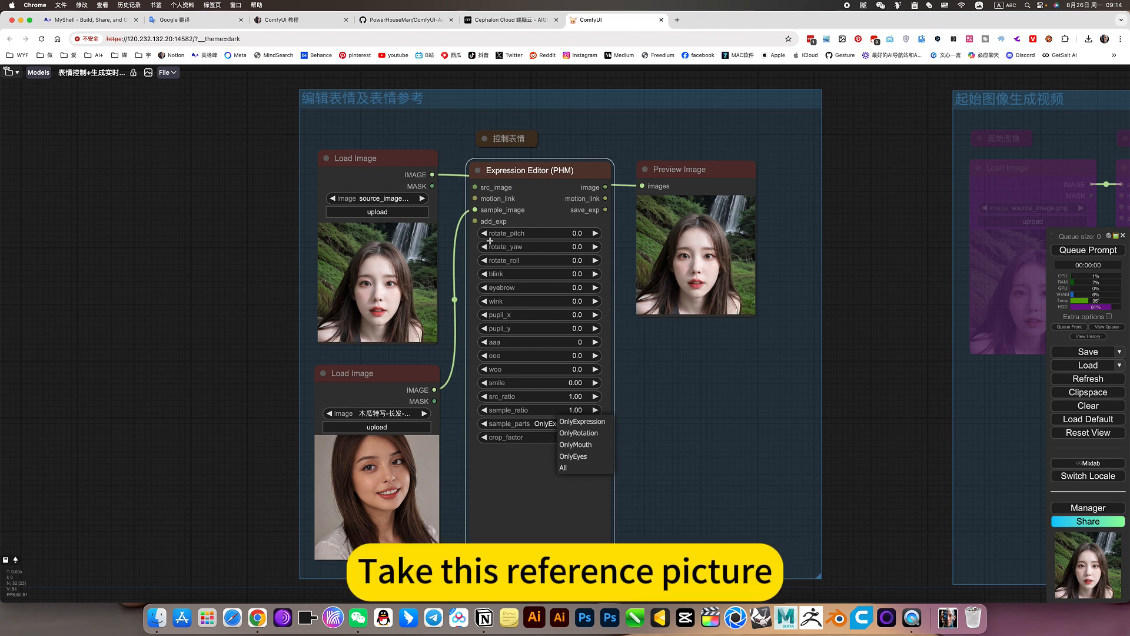
pyautogui.click(572, 469)
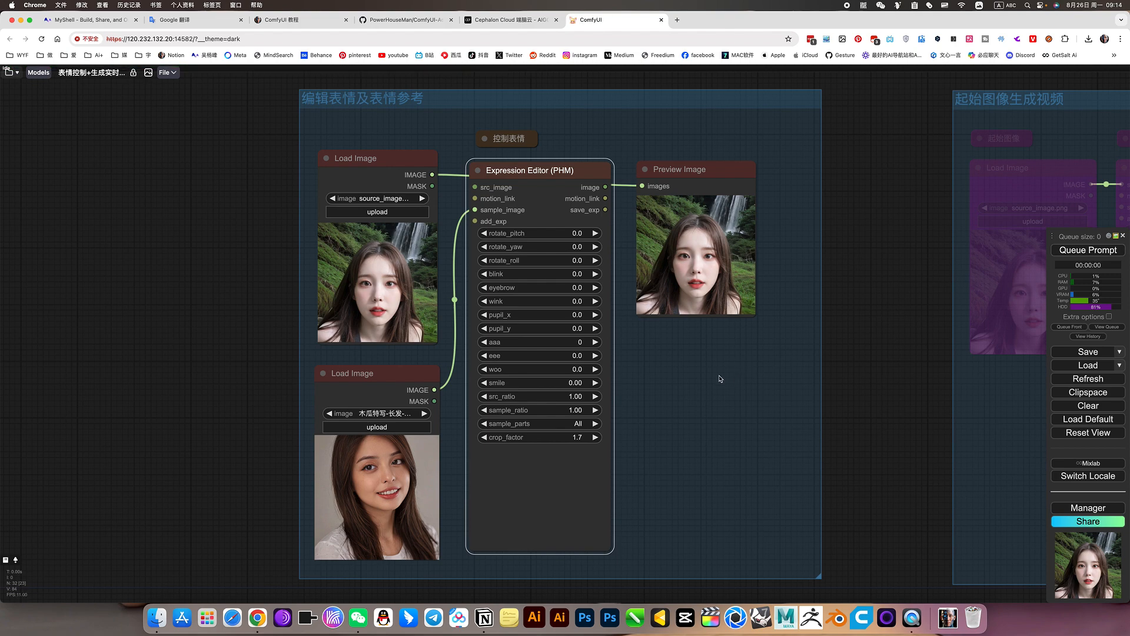
pyautogui.scroll(4, 629, 407)
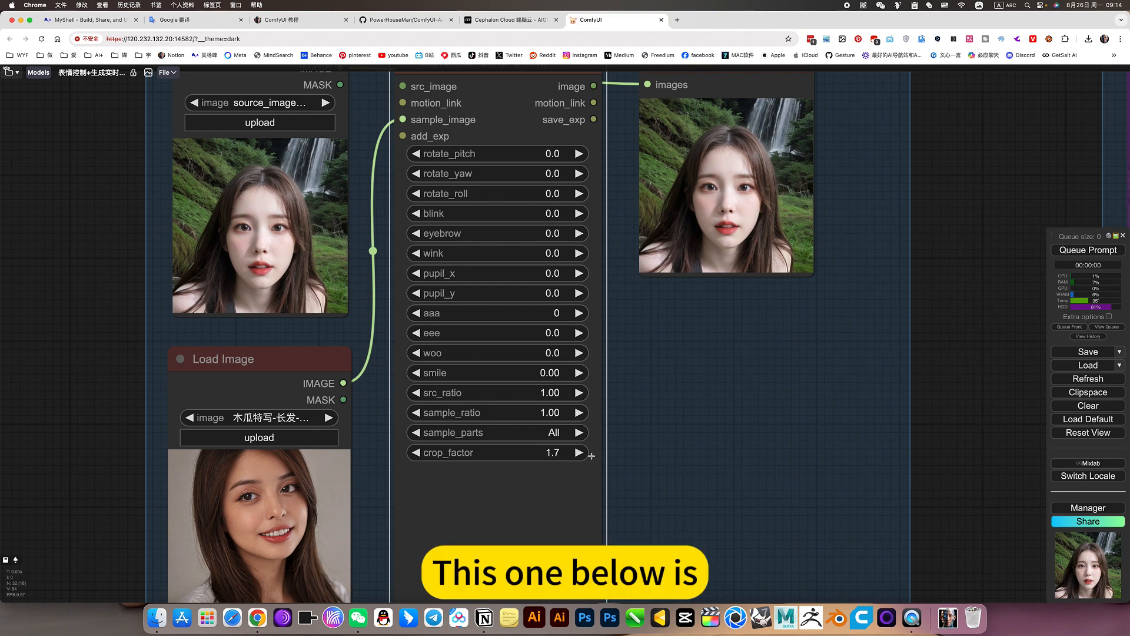
pyautogui.click(578, 414)
pyautogui.click(578, 414)
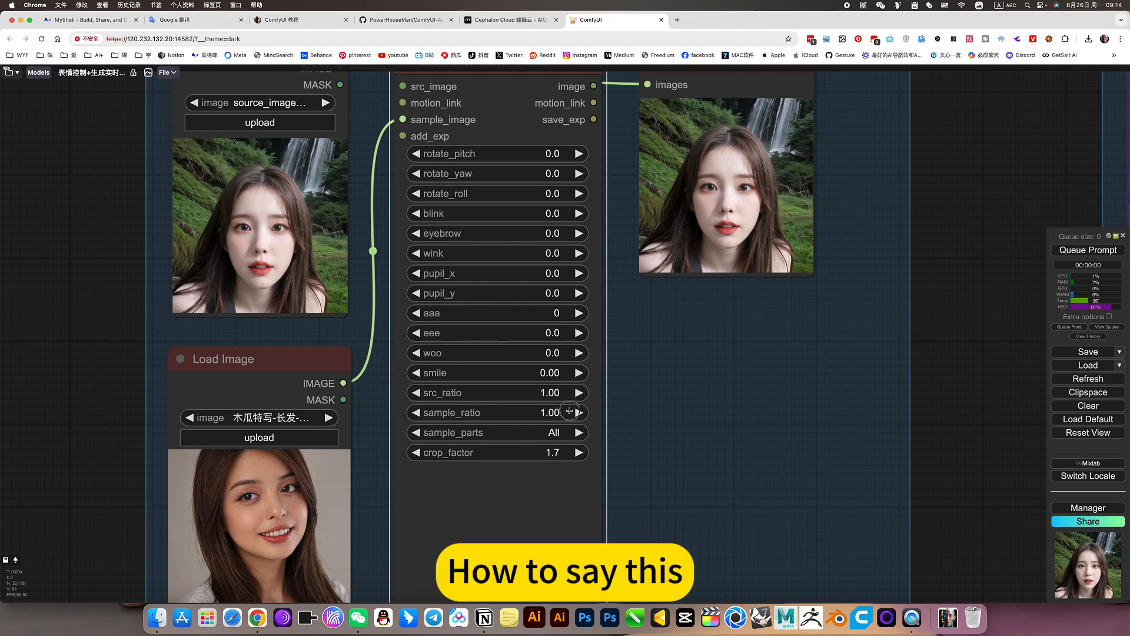
pyautogui.scroll(2, 690, 406)
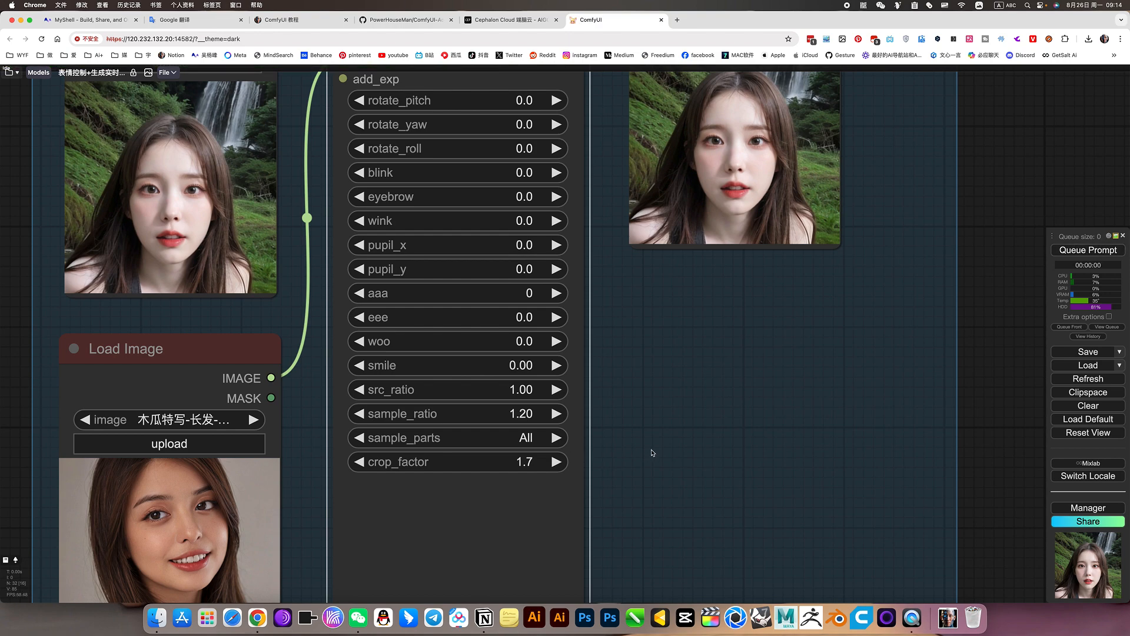
# - Lower the Expression Editor's crop_factor to 1.5 and run the workflow
pyautogui.scroll(-3, 652, 452)
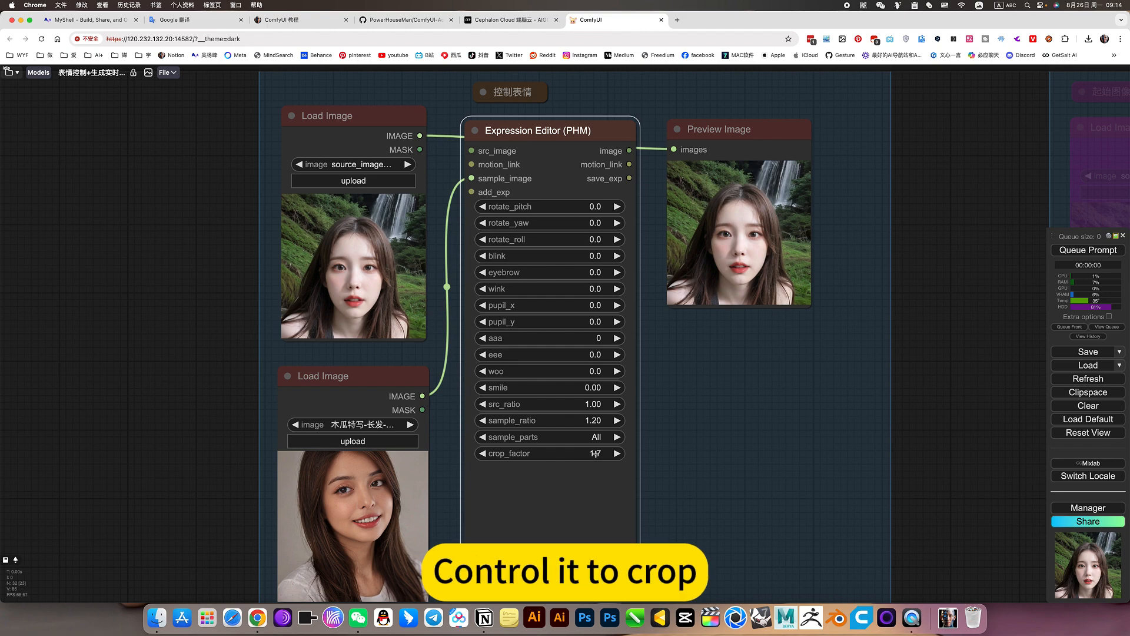
pyautogui.scroll(5, 752, 204)
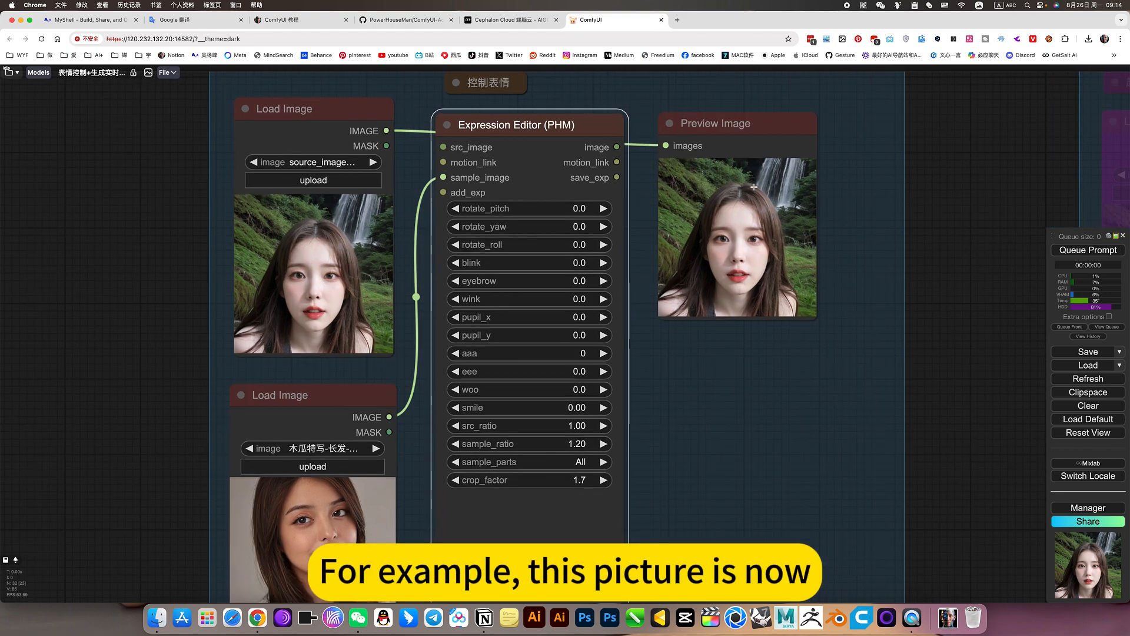
pyautogui.scroll(-4, 713, 462)
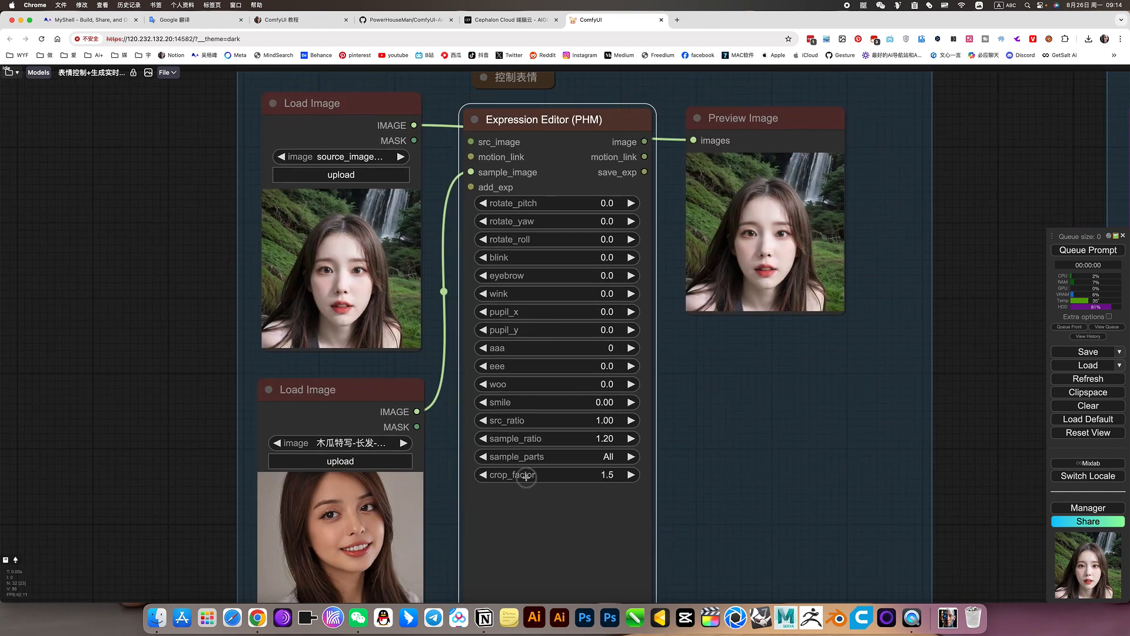
pyautogui.click(484, 475)
pyautogui.click(484, 474)
pyautogui.click(1079, 253)
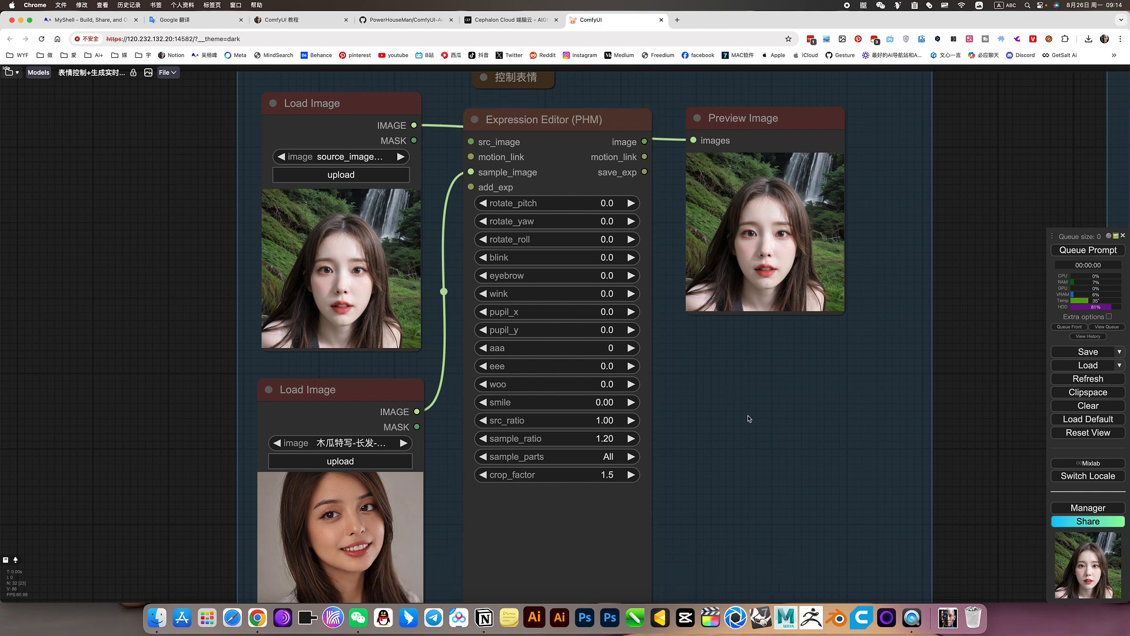
# - Show the extra queue options and enable Auto Queue in change mode
pyautogui.moveTo(748, 419); pyautogui.dragTo(759, 382)
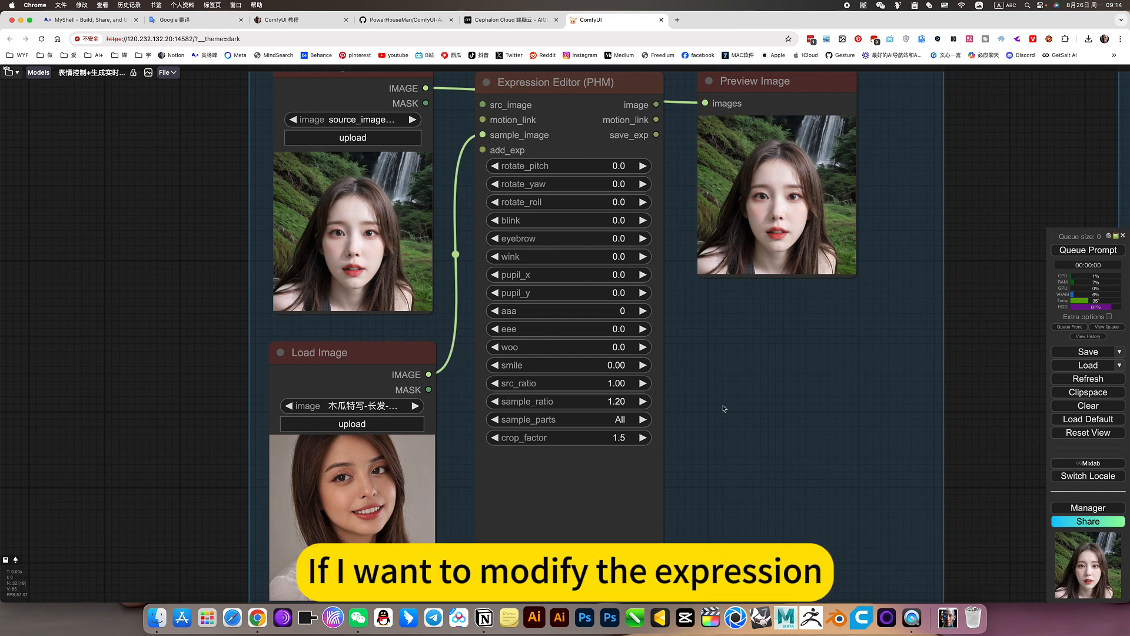
pyautogui.click(1110, 317)
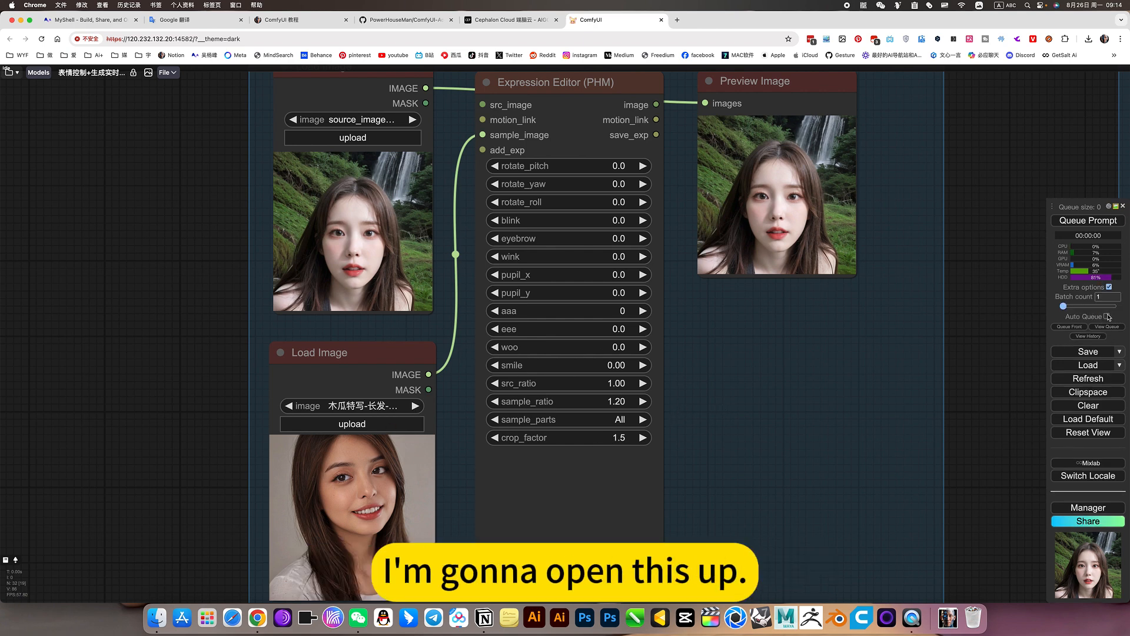
pyautogui.click(1107, 317)
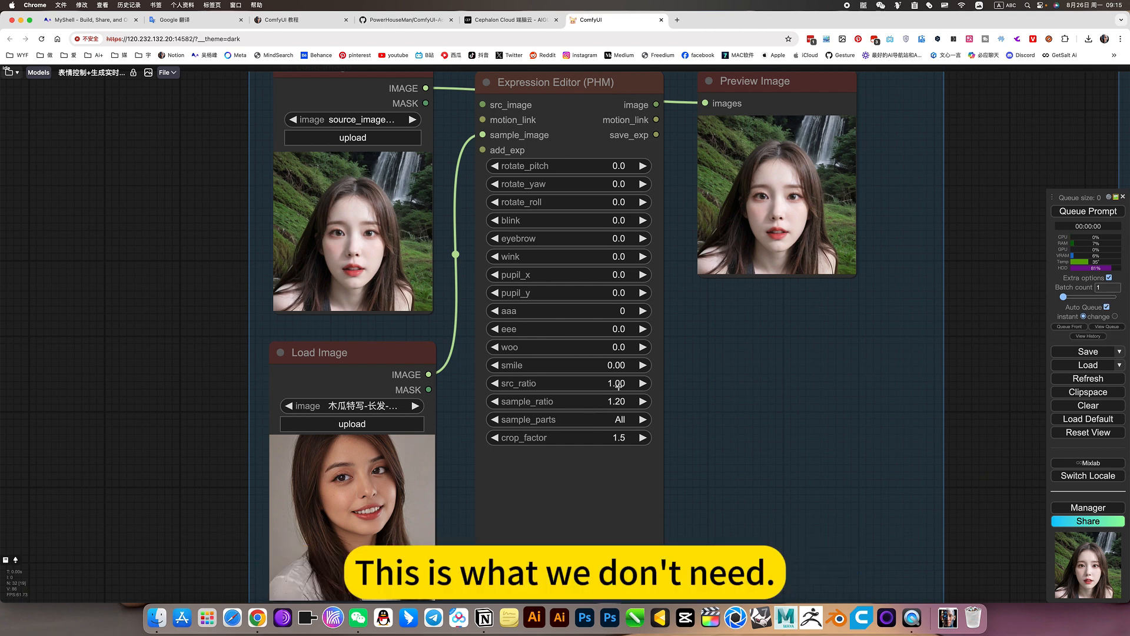
pyautogui.click(1115, 317)
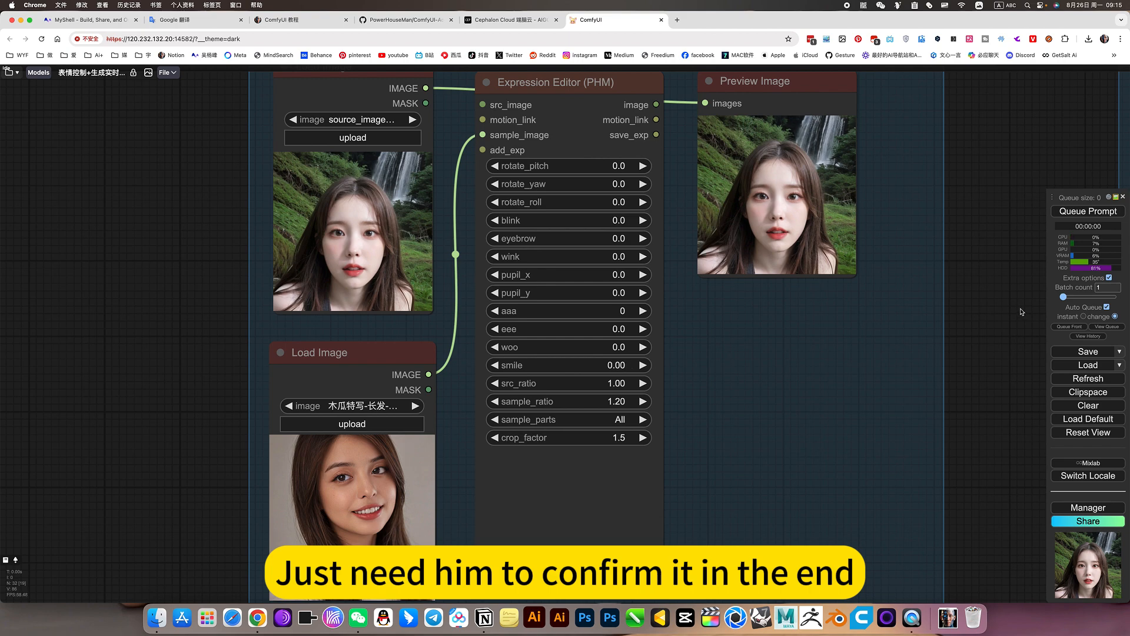
# - Limit the new Expression Editor's sample_parts to OnlyExpression
pyautogui.scroll(2, 1044, 311)
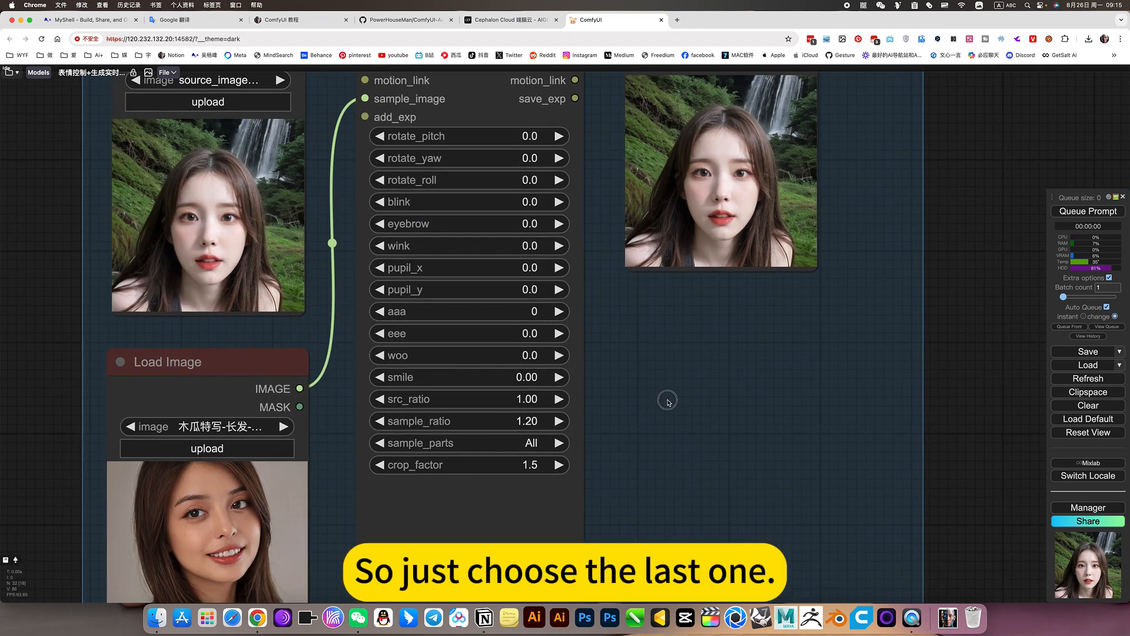
pyautogui.scroll(3, 668, 412)
pyautogui.scroll(-1, 562, 287)
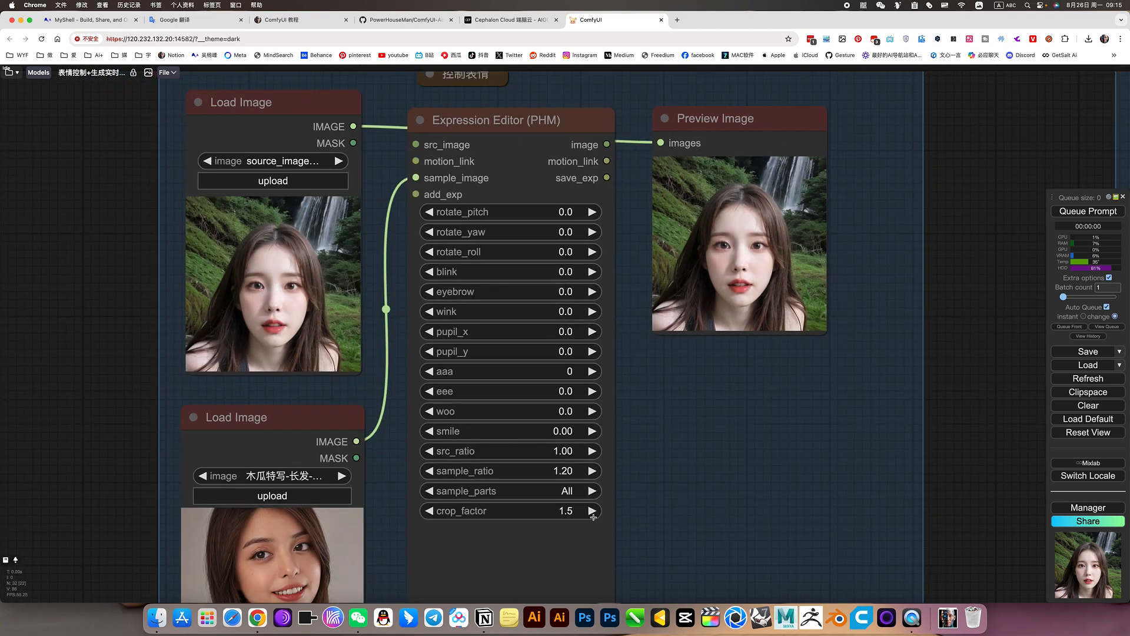
pyautogui.click(576, 489)
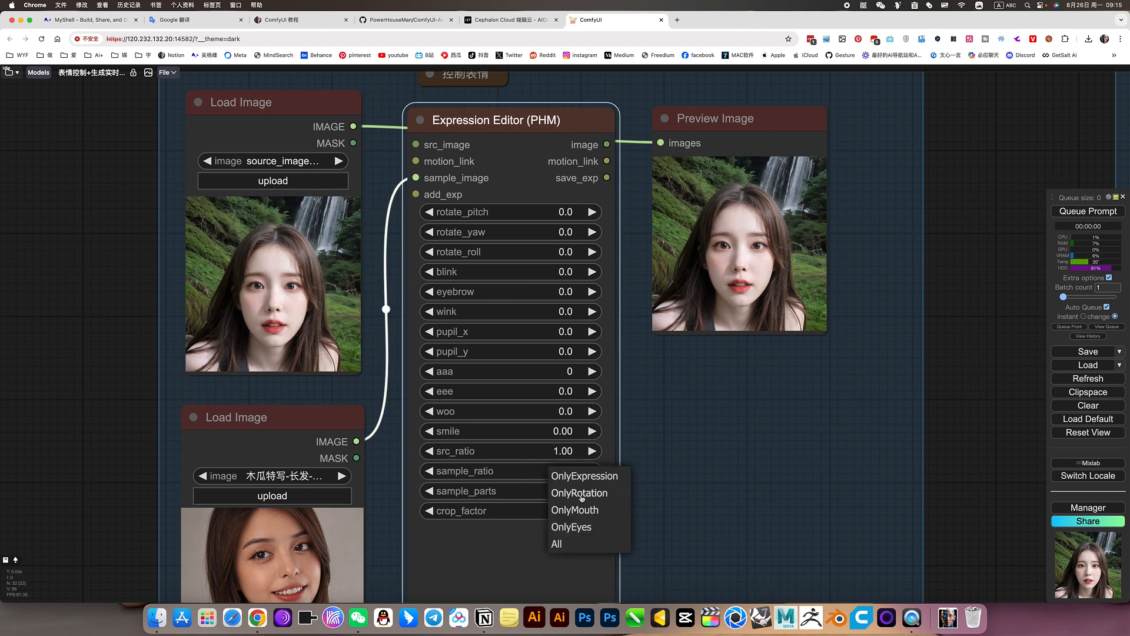
pyautogui.click(584, 472)
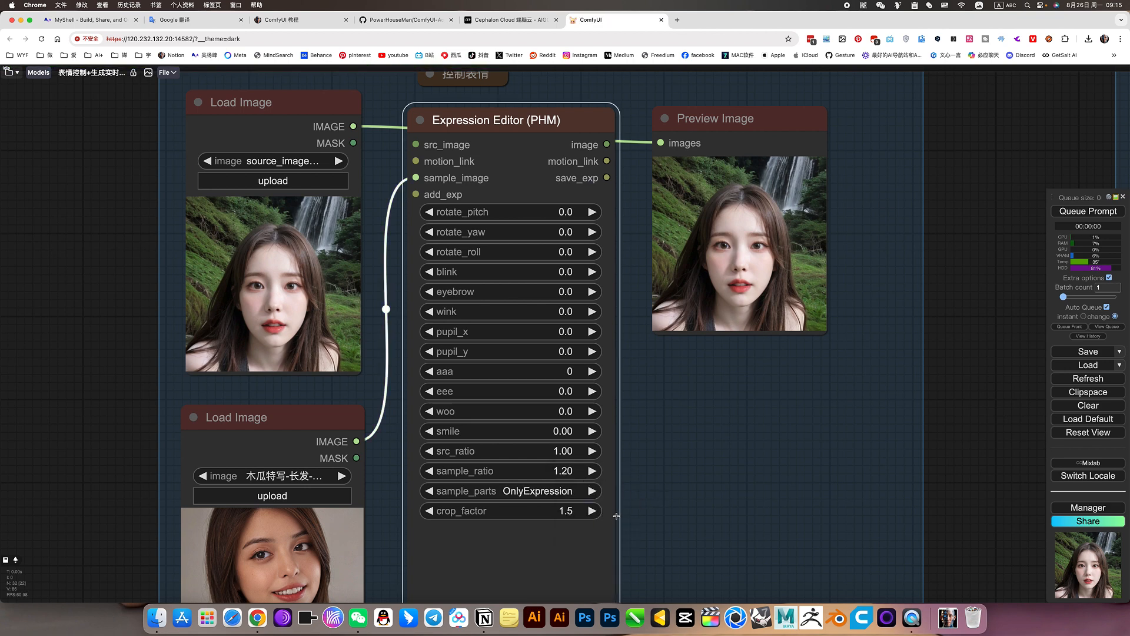
# - Raise the Expression Editor's crop_factor to 2.5
pyautogui.scroll(-1, 613, 504)
pyautogui.moveTo(573, 491); pyautogui.dragTo(581, 491)
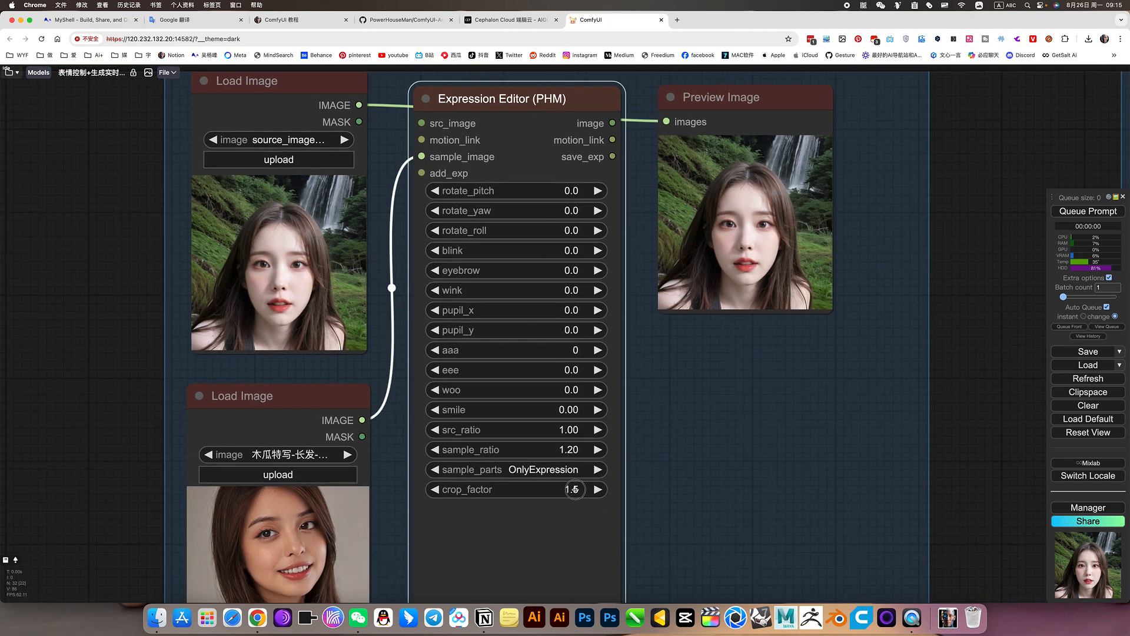
pyautogui.scroll(-3, 673, 507)
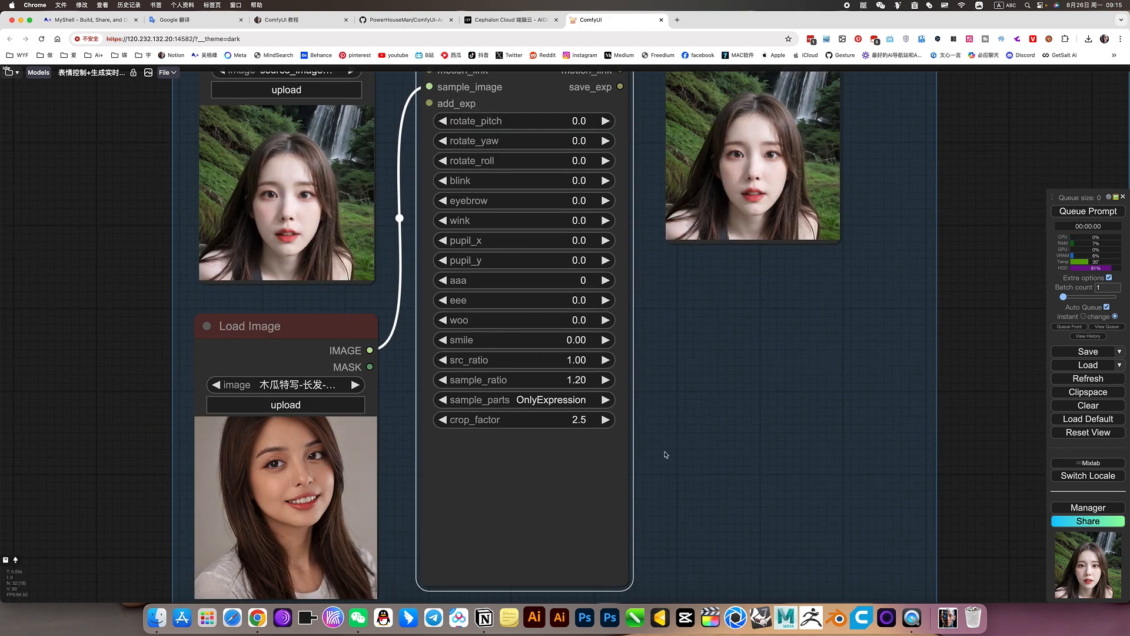
# - Enlarge the Expression Editor node toward the lower edge of its group
pyautogui.scroll(-5, 694, 501)
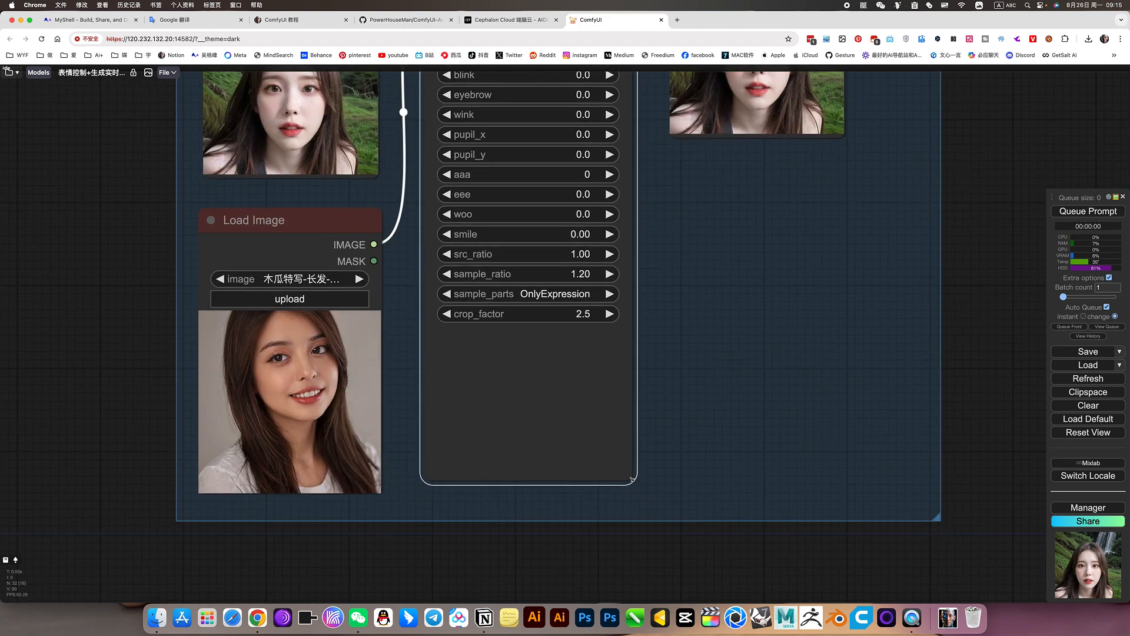
pyautogui.moveTo(631, 476); pyautogui.dragTo(638, 499)
pyautogui.scroll(10, 706, 487)
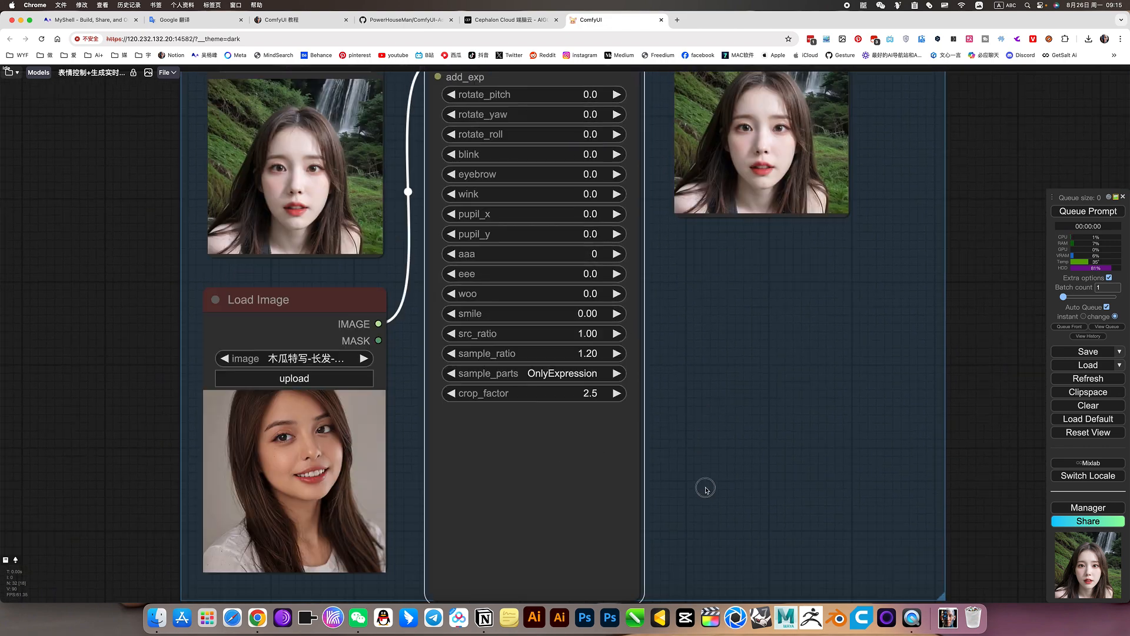
# - Set the Expression Editor's rotate_pitch to 20.0 and run the workflow
pyautogui.moveTo(594, 238); pyautogui.dragTo(624, 238)
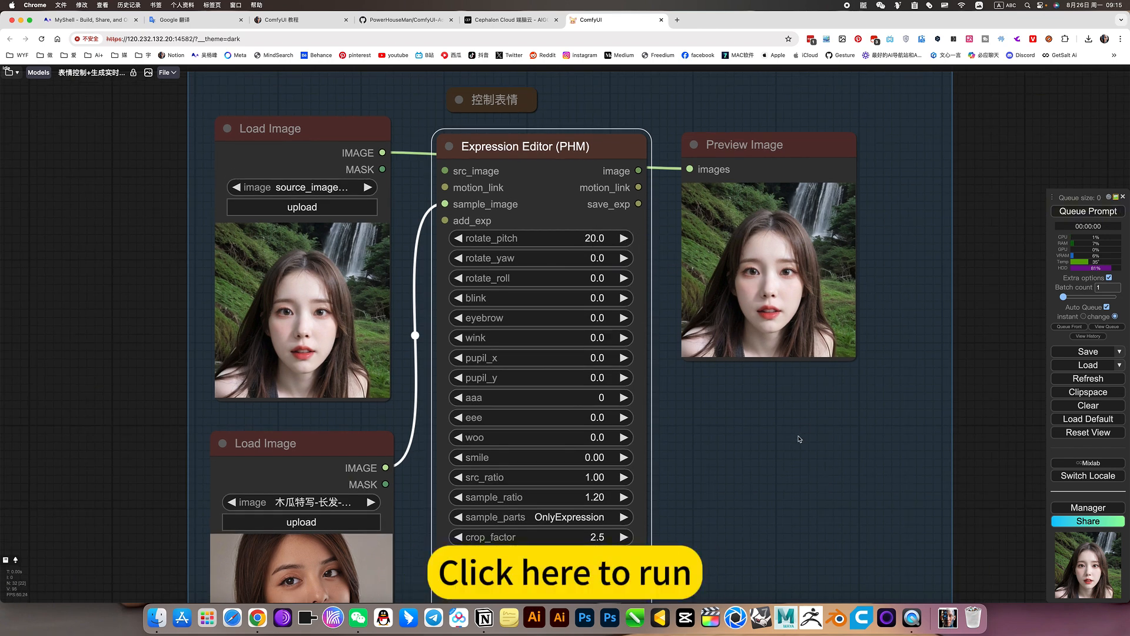
pyautogui.scroll(-2, 744, 417)
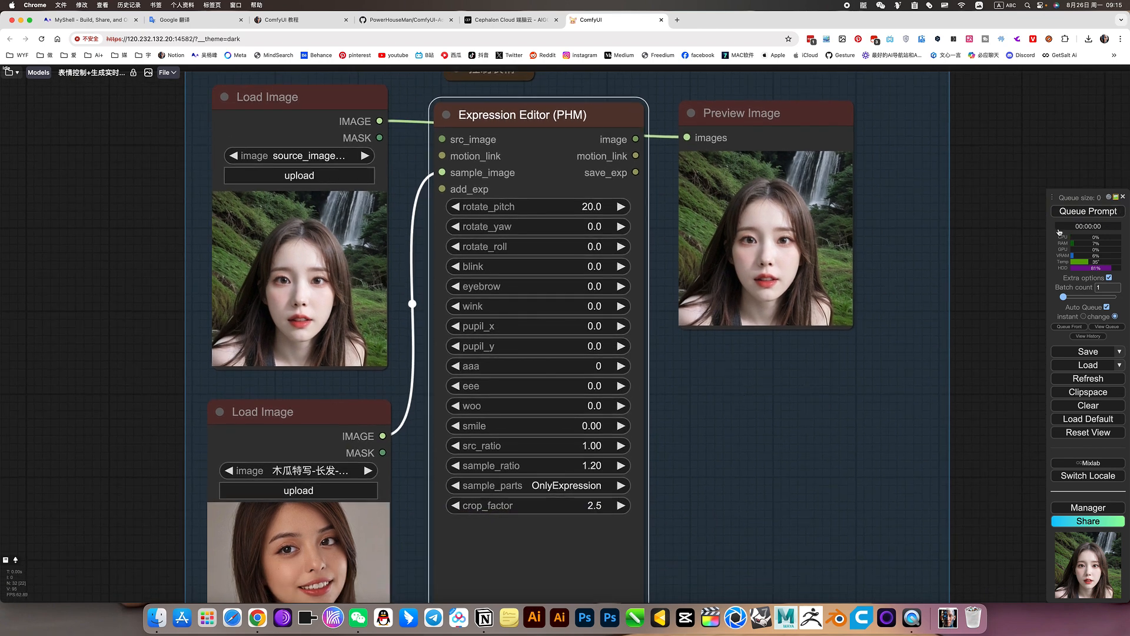
pyautogui.click(1100, 213)
# - Set the Expression Editor's rotate_pitch to -20.0 and compare the previewed portrait with the source
pyautogui.moveTo(591, 209); pyautogui.dragTo(569, 209)
pyautogui.click(765, 400)
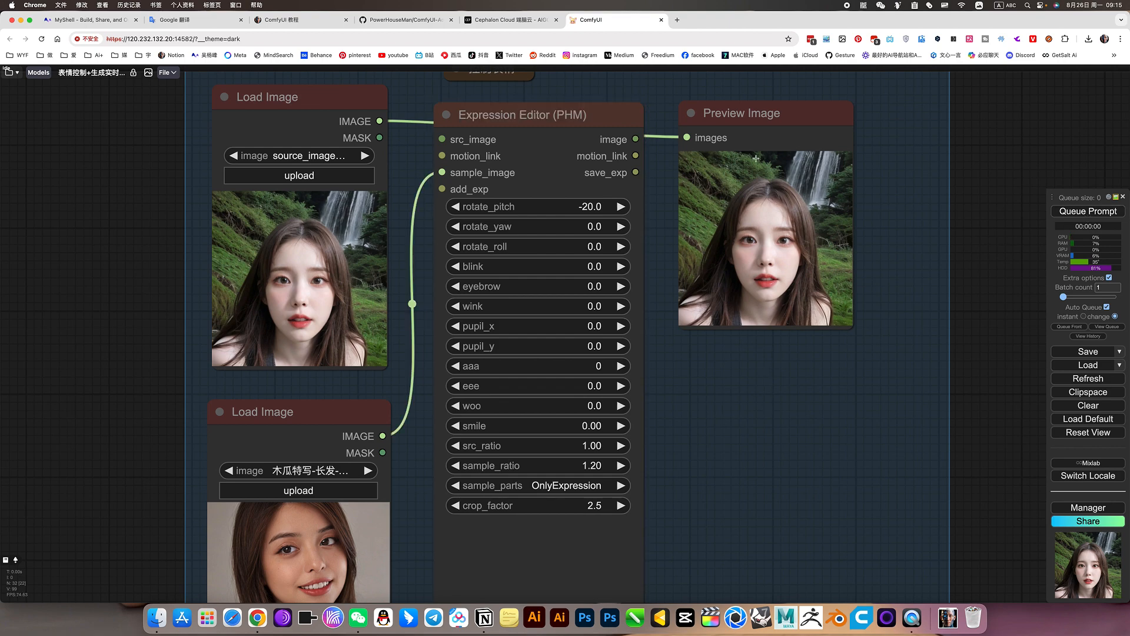
pyautogui.click(731, 109)
pyautogui.scroll(-3, 699, 408)
pyautogui.scroll(-2, 707, 382)
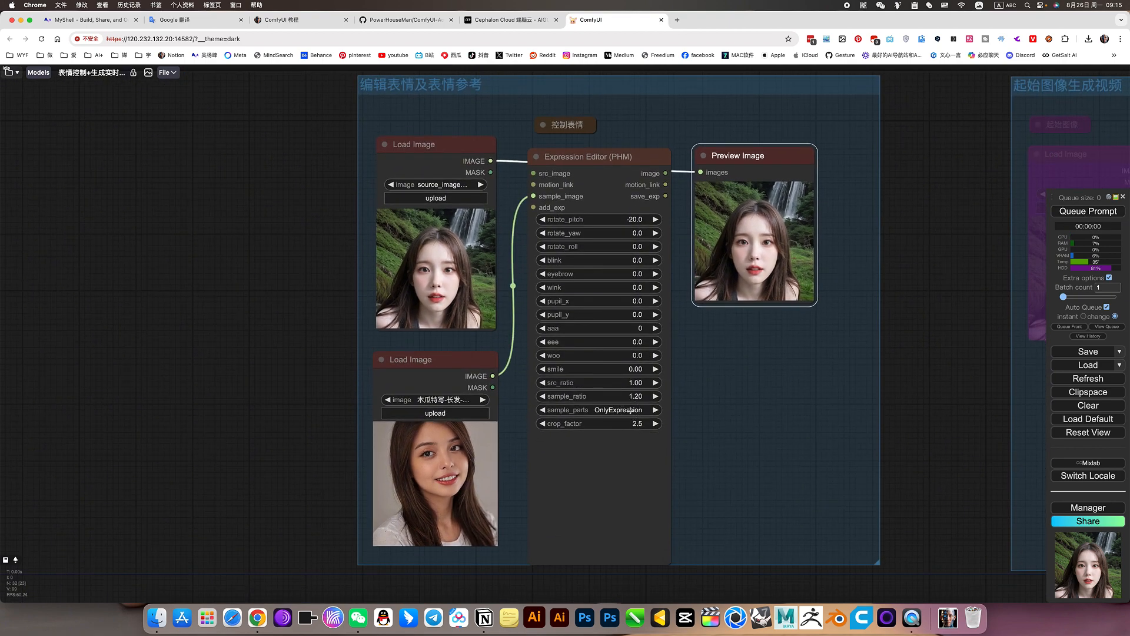
# - Lower the Expression Editor's crop_factor to 1.5 and its sample_ratio to 0.40
pyautogui.scroll(2, 630, 411)
pyautogui.click(630, 410)
pyautogui.scroll(3, 589, 424)
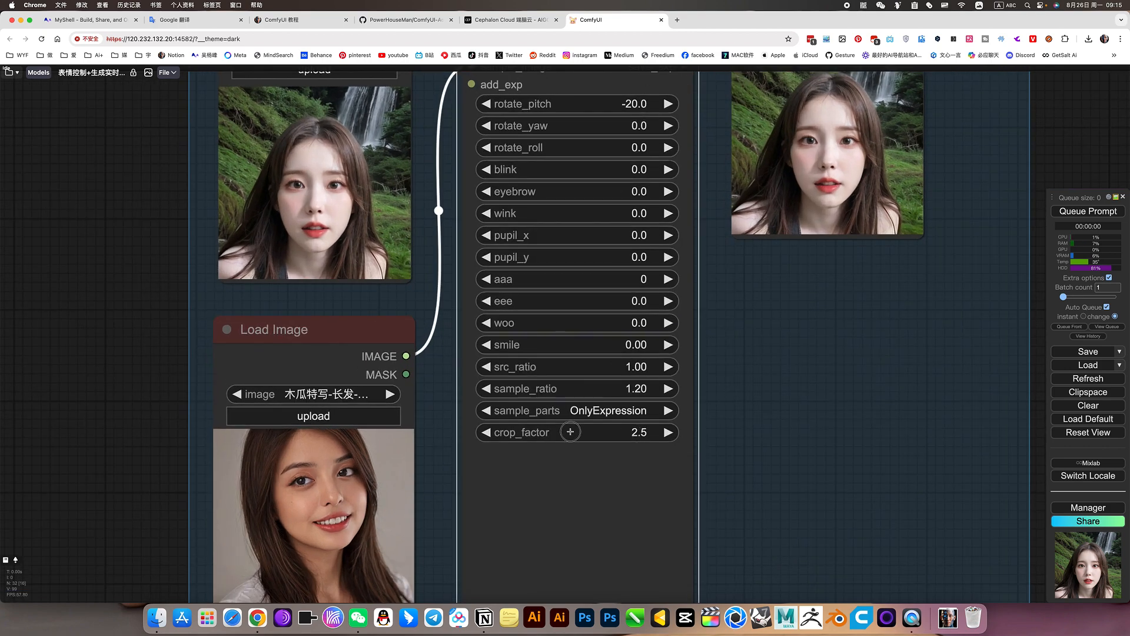
pyautogui.moveTo(570, 431); pyautogui.dragTo(557, 432)
pyautogui.scroll(-1, 557, 431)
pyautogui.scroll(3, 732, 392)
pyautogui.moveTo(663, 383); pyautogui.dragTo(606, 381)
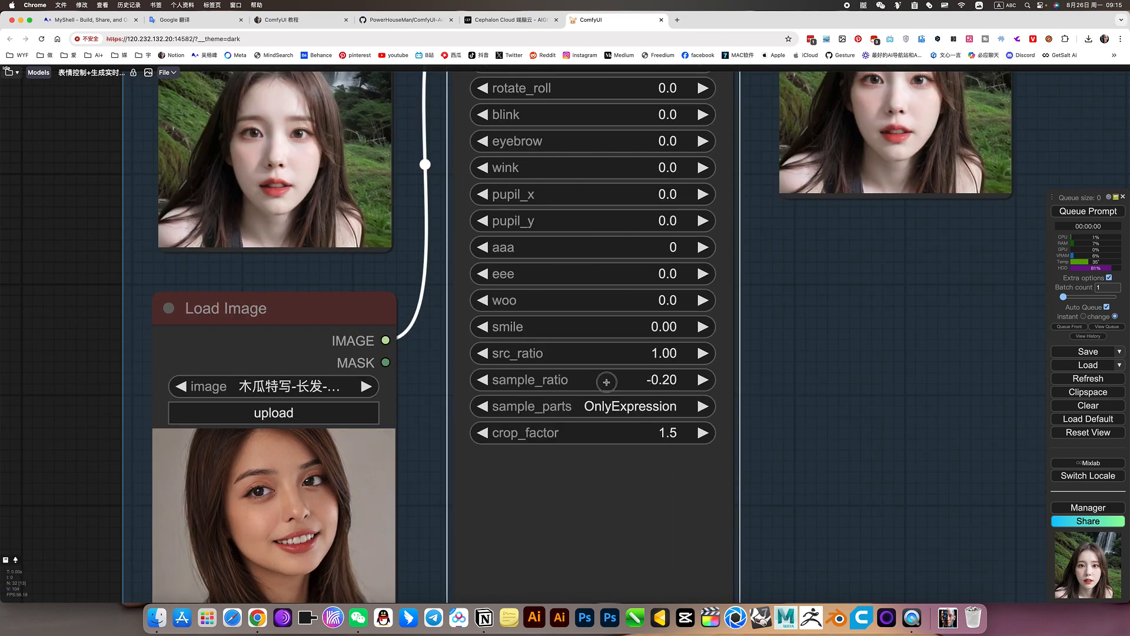
pyautogui.click(693, 380)
# - Hide the extra queue options and set the Expression Editor's rotate_pitch to 20.0
pyautogui.click(1109, 277)
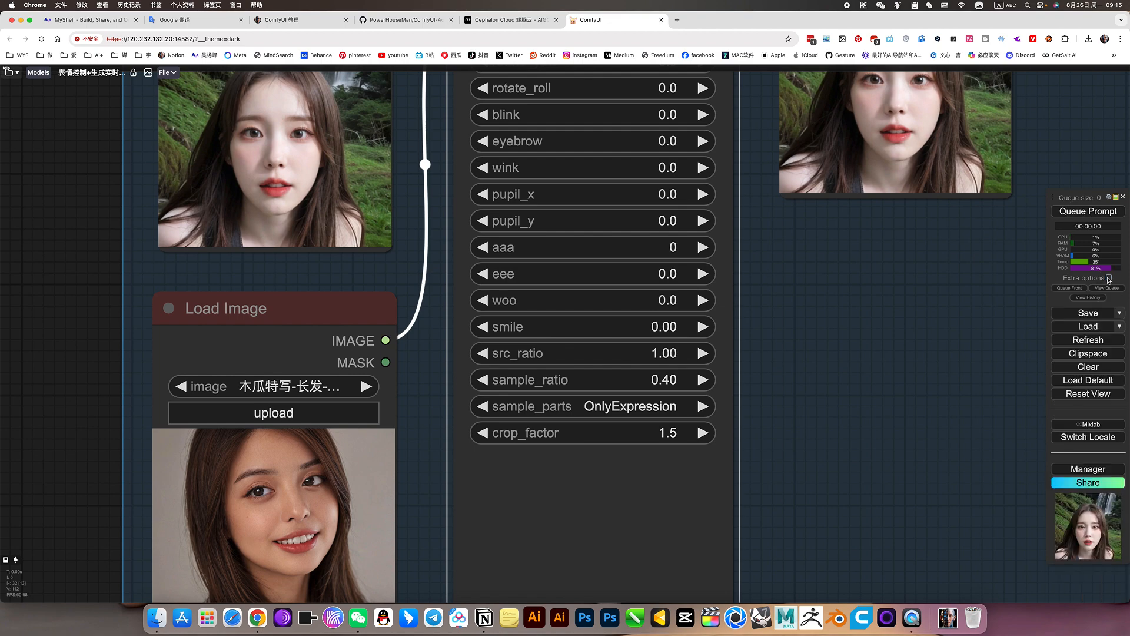
pyautogui.scroll(5, 861, 282)
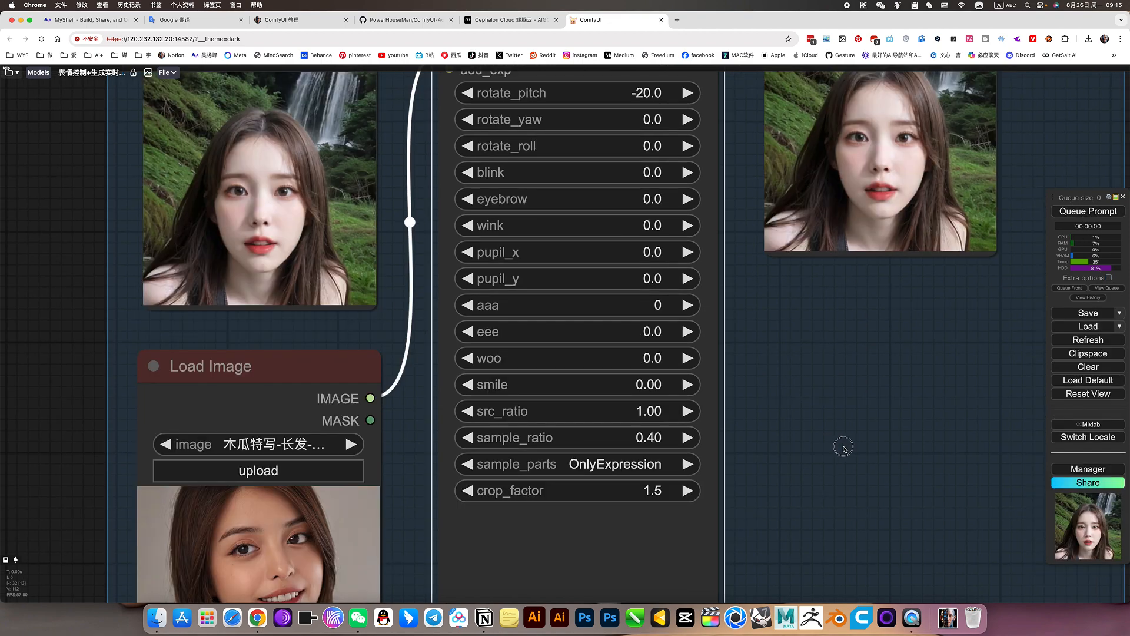
pyautogui.moveTo(602, 214); pyautogui.dragTo(679, 220)
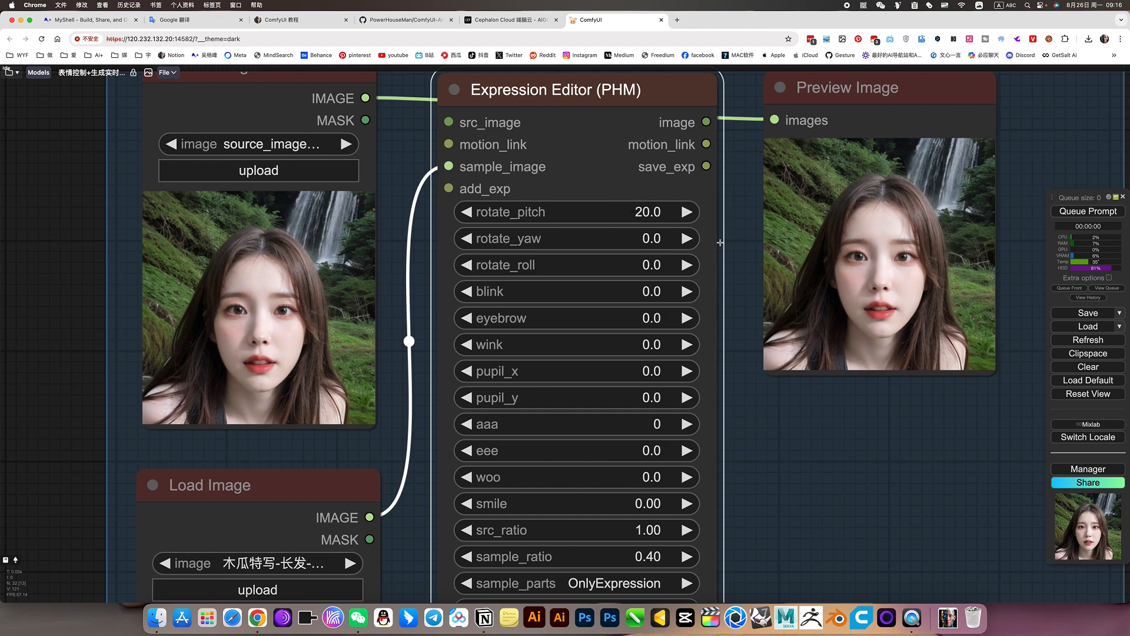
# - Connect the source Load Image to the Expression Editor's src_image, and the editor's image output to Preview Image
pyautogui.scroll(-3, 720, 242)
pyautogui.moveTo(459, 136); pyautogui.dragTo(523, 154)
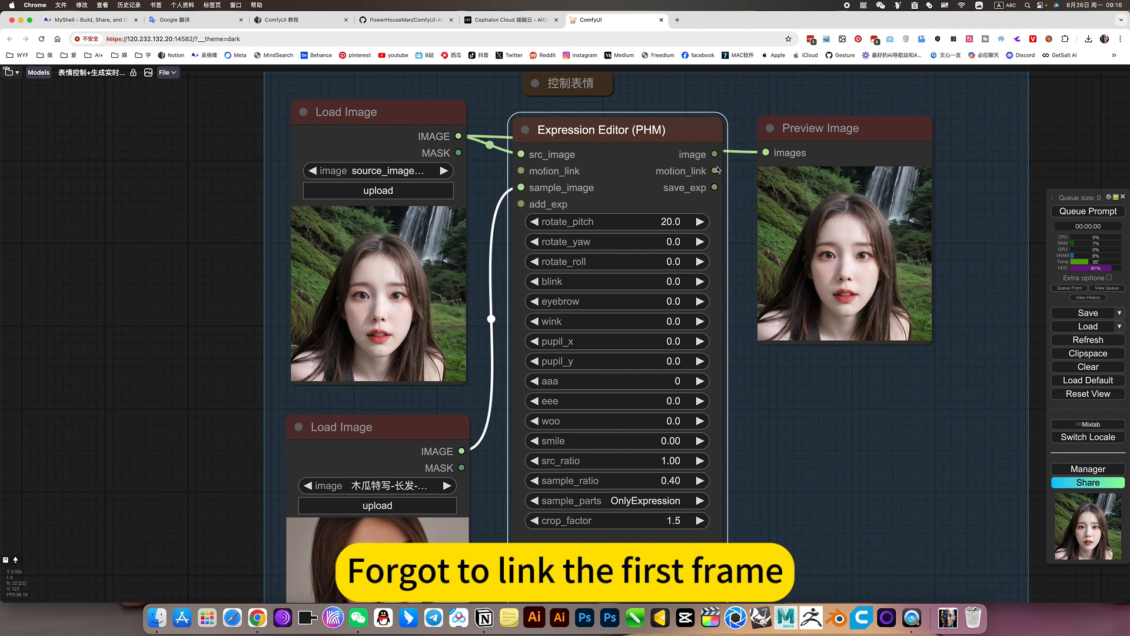
pyautogui.moveTo(714, 155); pyautogui.dragTo(766, 153)
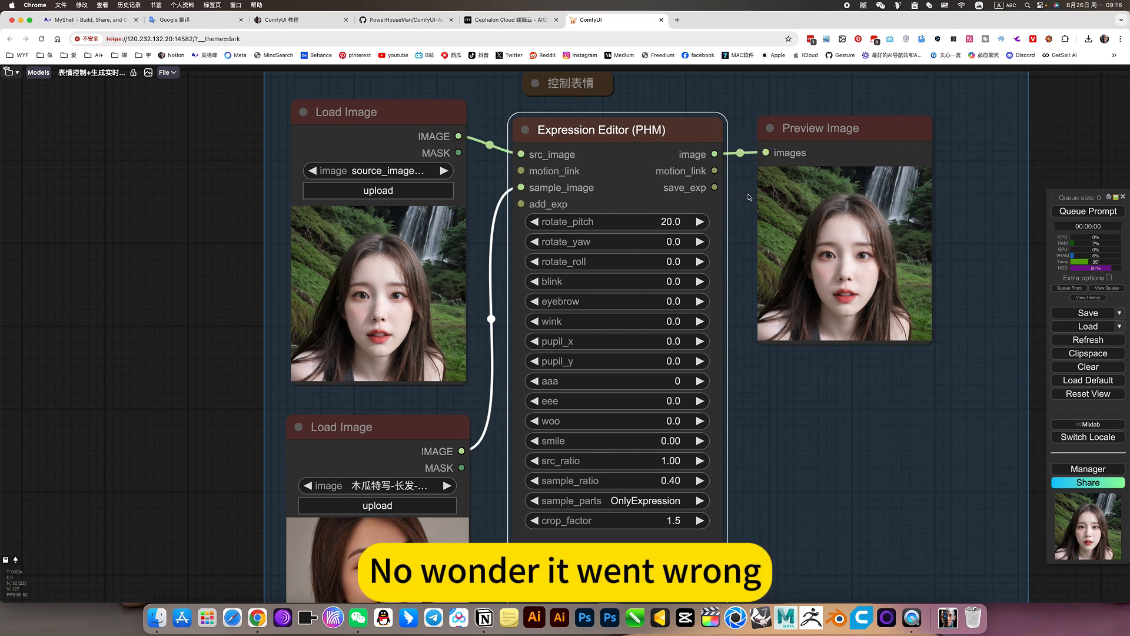
# - Show the extra queue options and turn Auto Queue back on
pyautogui.click(1109, 278)
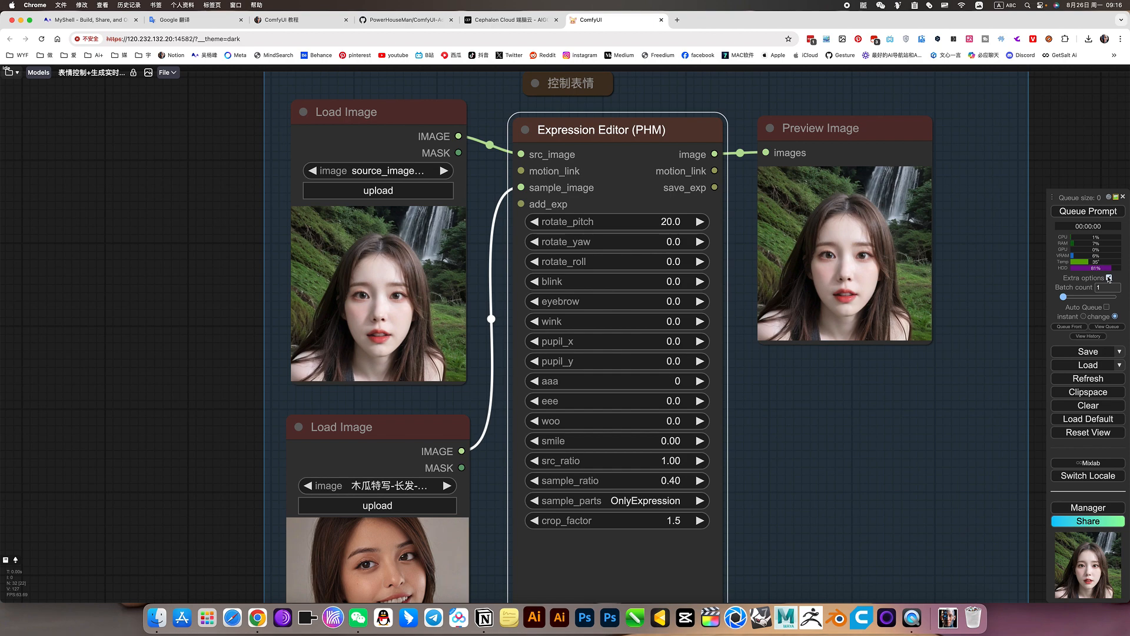
pyautogui.click(1108, 308)
pyautogui.scroll(-5, 886, 392)
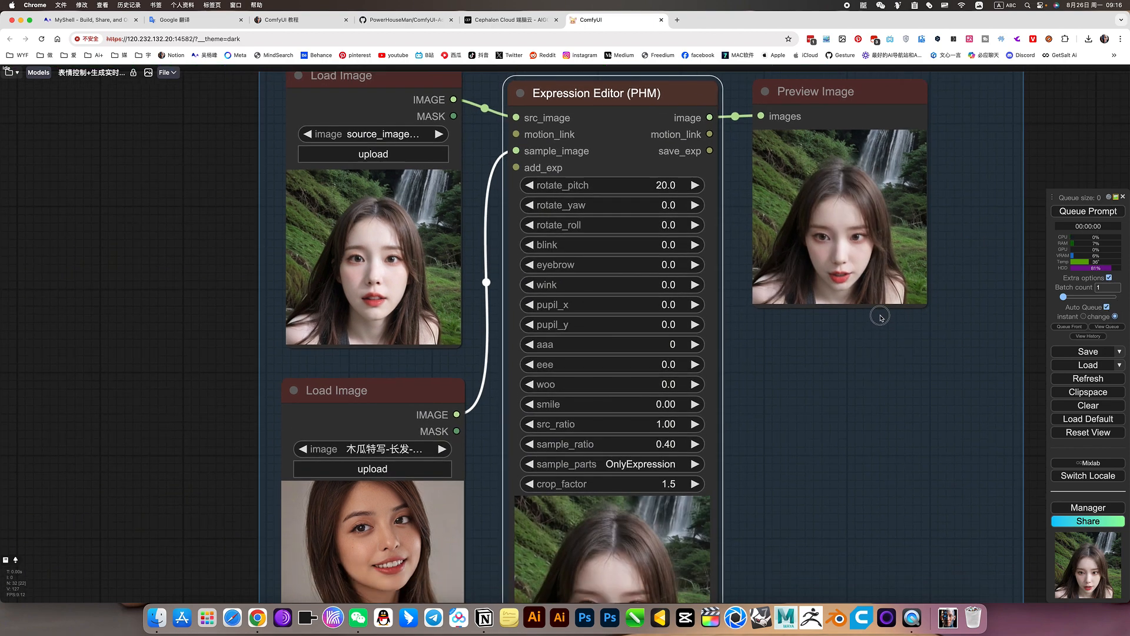
# - Raise the Expression Editor's smile value to 1.30
pyautogui.scroll(-3, 777, 356)
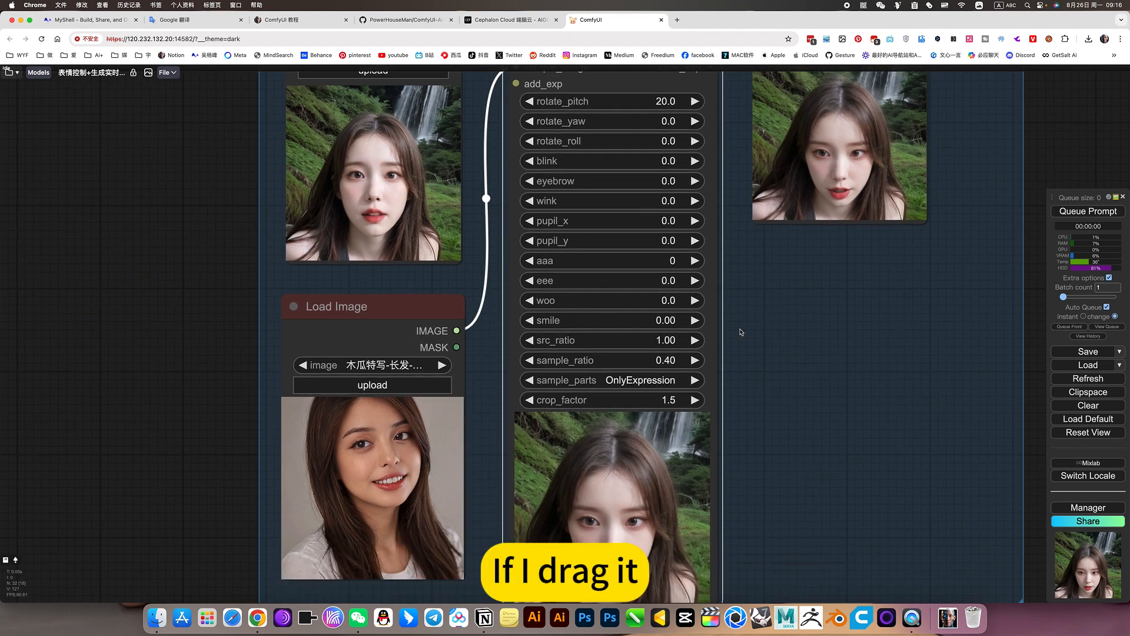
pyautogui.moveTo(661, 322); pyautogui.dragTo(784, 322)
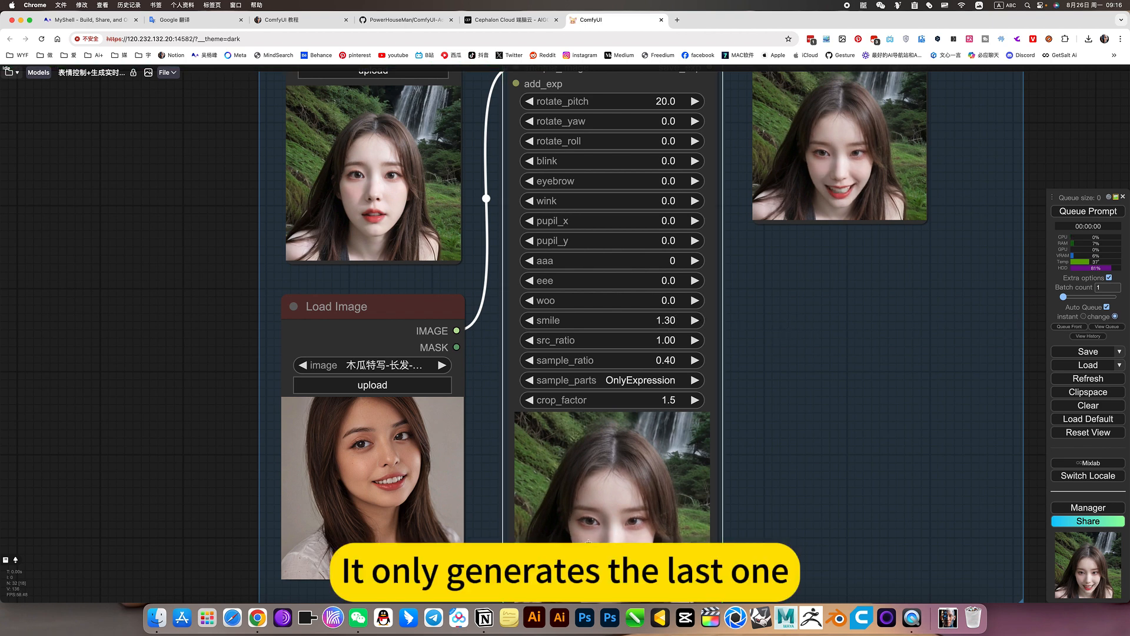
# - Switch Auto Queue to instant mode and raise the Expression Editor's woo value to 15.0
pyautogui.click(1084, 317)
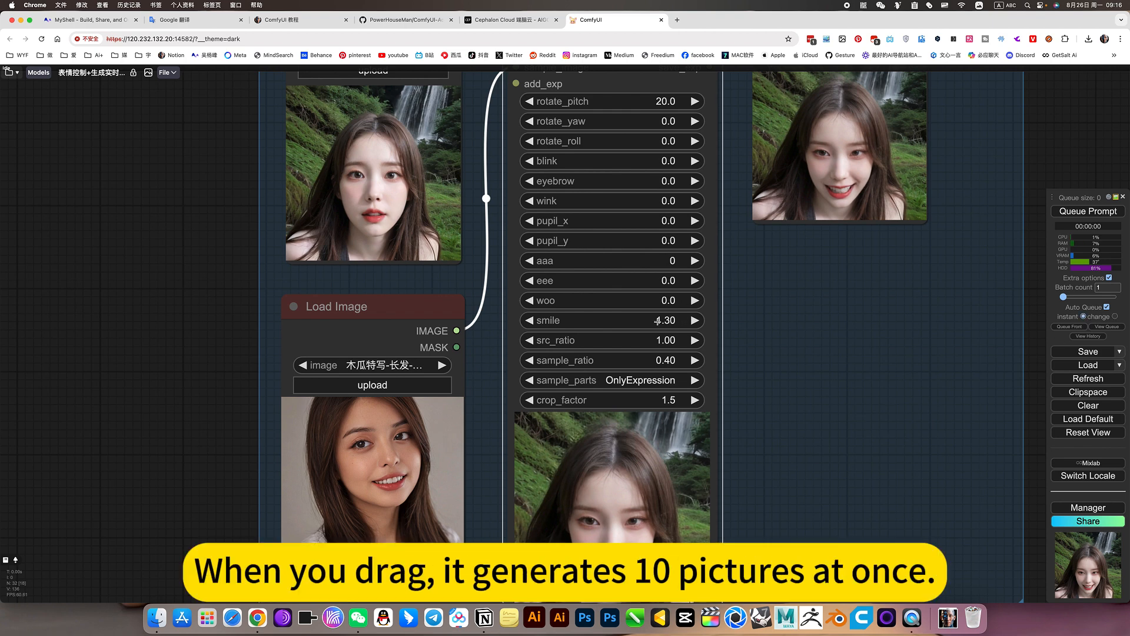
pyautogui.moveTo(666, 301); pyautogui.dragTo(795, 304)
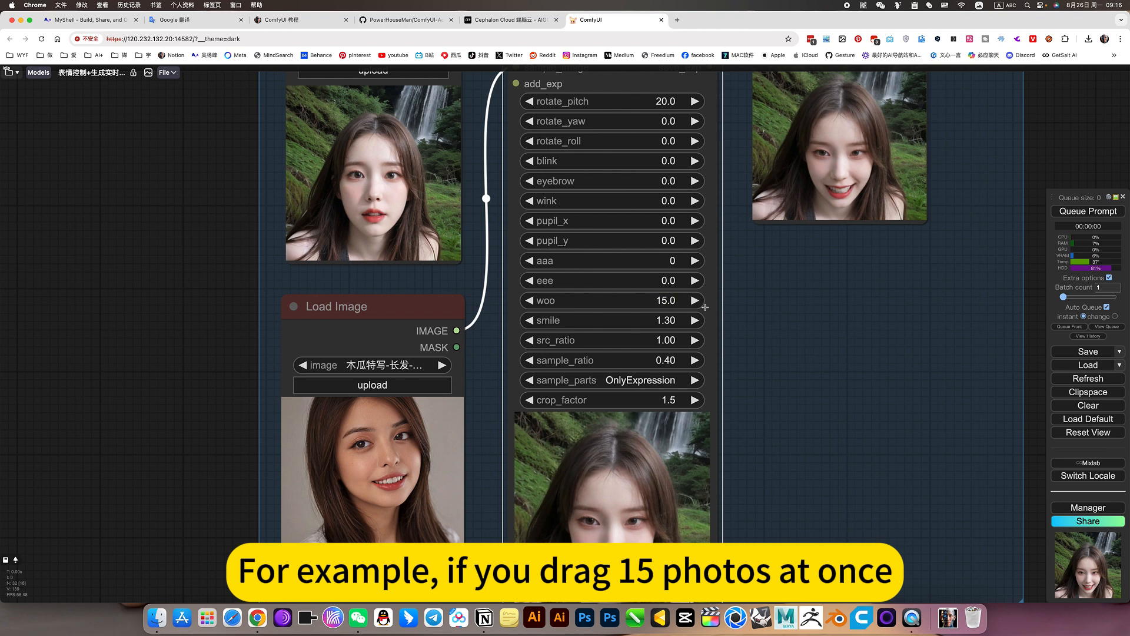
# - Switch Auto Queue to change mode and set the Expression Editor's woo value to -2.4
pyautogui.click(1116, 317)
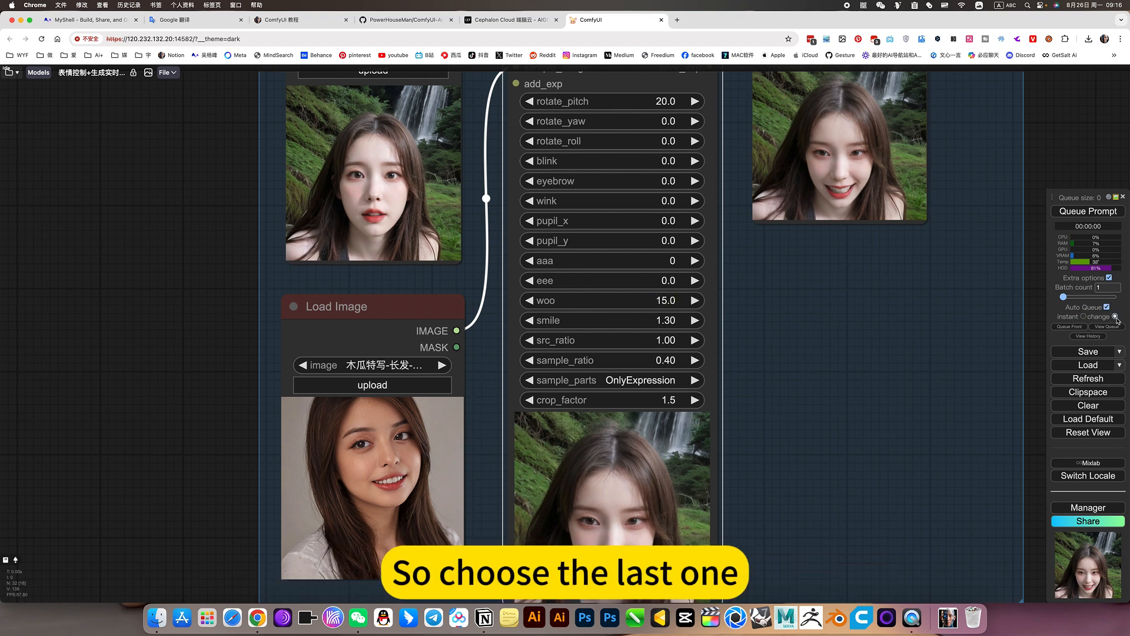
pyautogui.scroll(5, 673, 368)
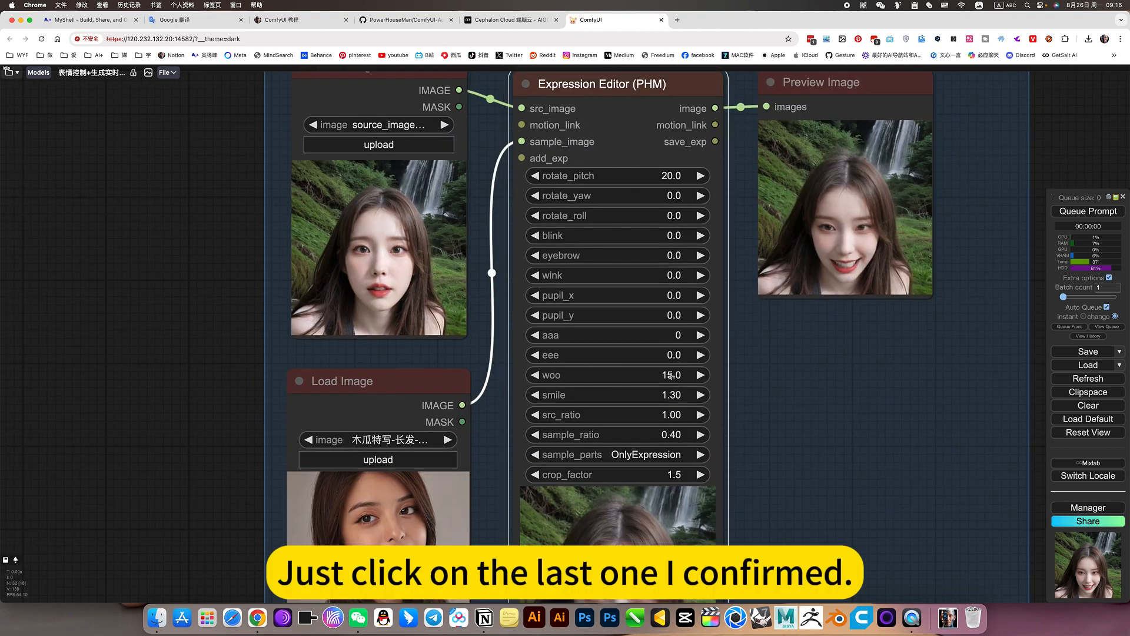
pyautogui.moveTo(670, 376); pyautogui.dragTo(653, 376)
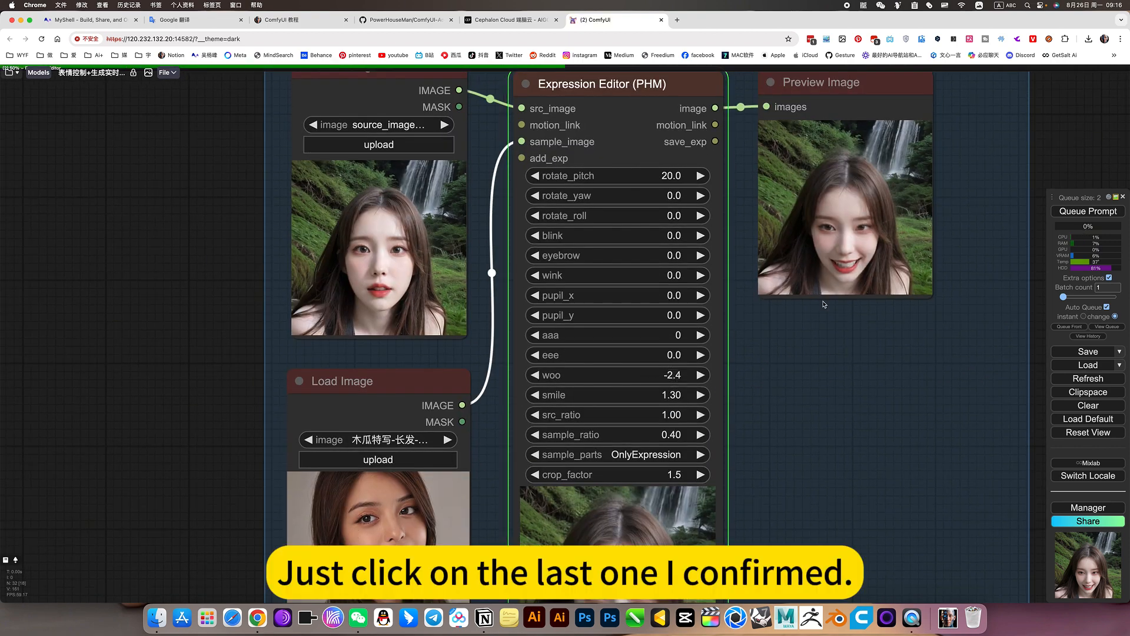
# - Raise the Expression Editor's eee value to 14.2 and review the resulting portrait
pyautogui.scroll(-5, 821, 300)
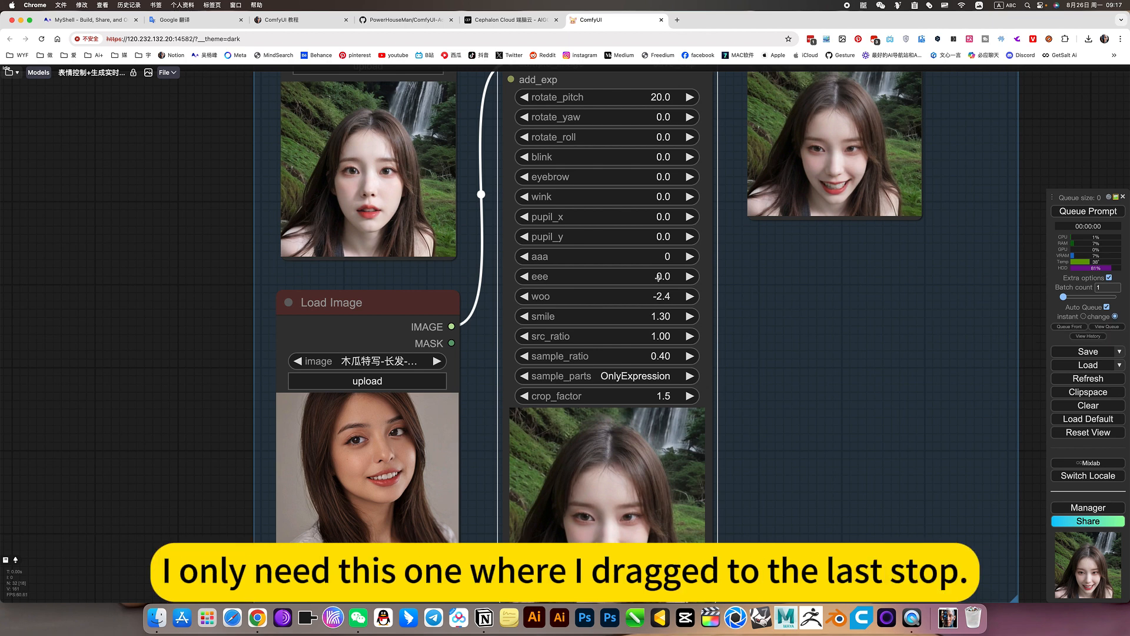
pyautogui.moveTo(660, 276); pyautogui.dragTo(682, 278)
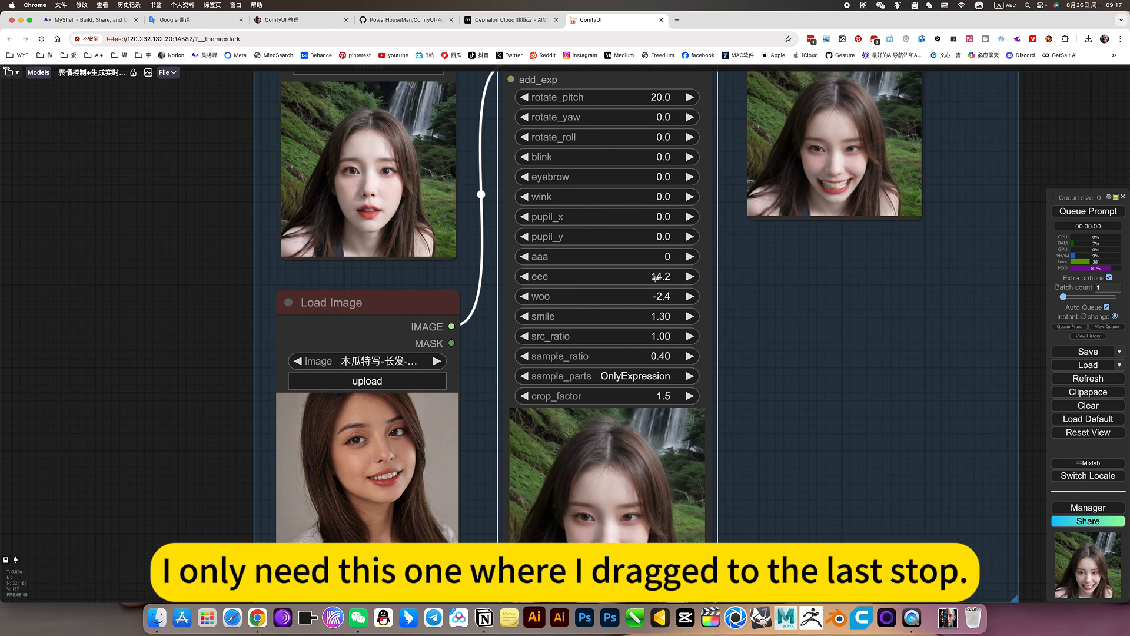
pyautogui.scroll(-3, 782, 374)
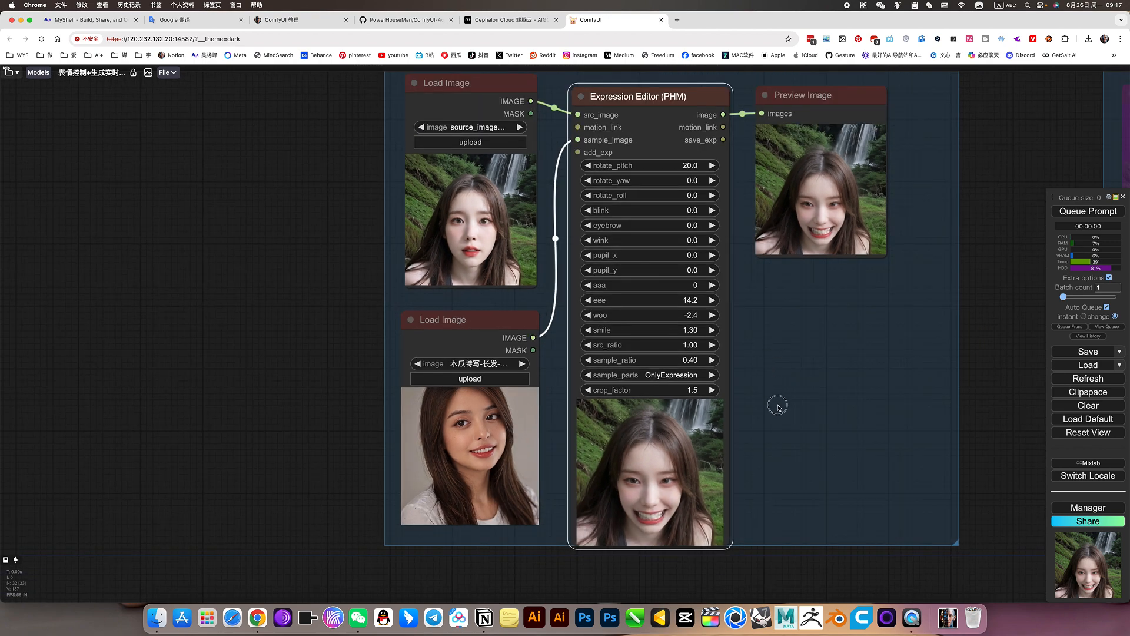
pyautogui.moveTo(778, 406); pyautogui.dragTo(782, 471)
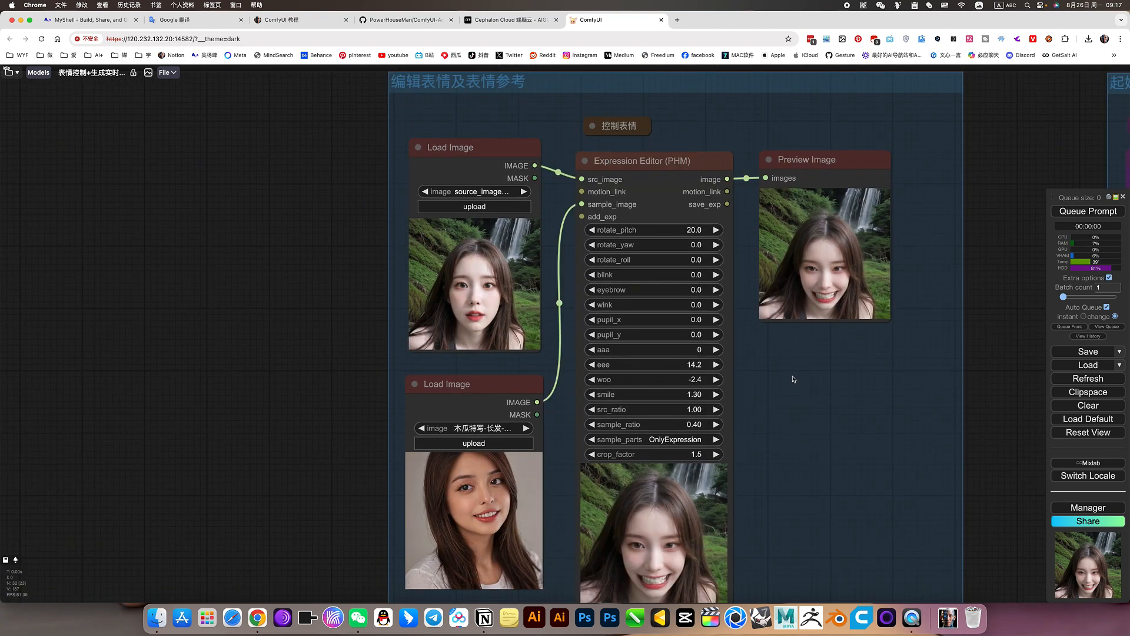
pyautogui.moveTo(793, 378); pyautogui.dragTo(780, 343)
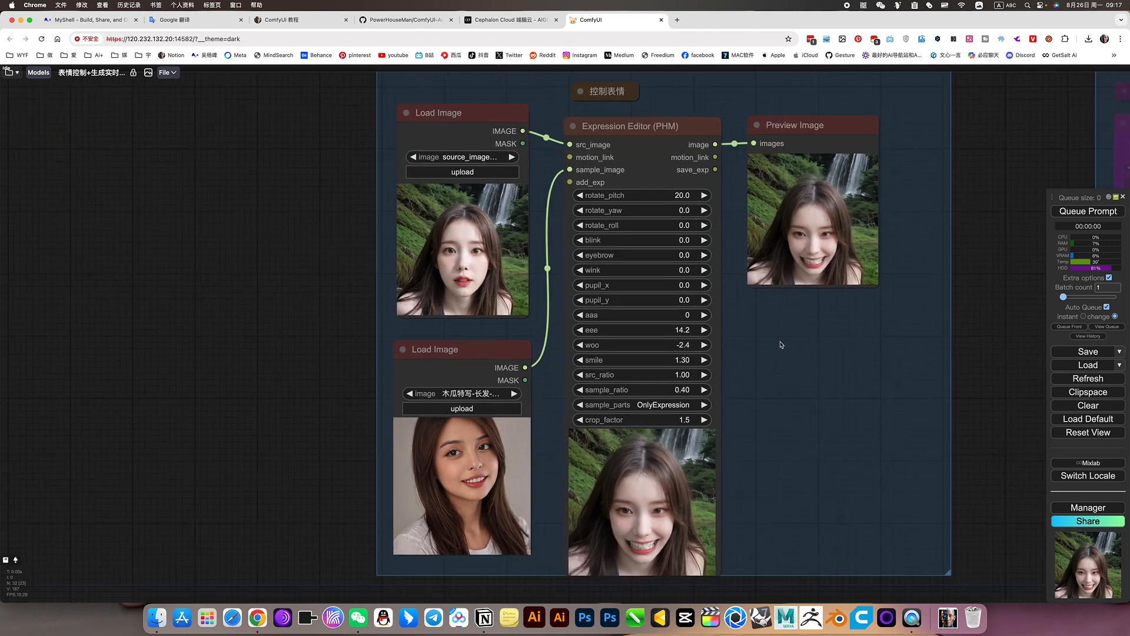
# - Delete the Expression Editor node from the expression-editing group
pyautogui.click(652, 128)
pyautogui.press('Delete')
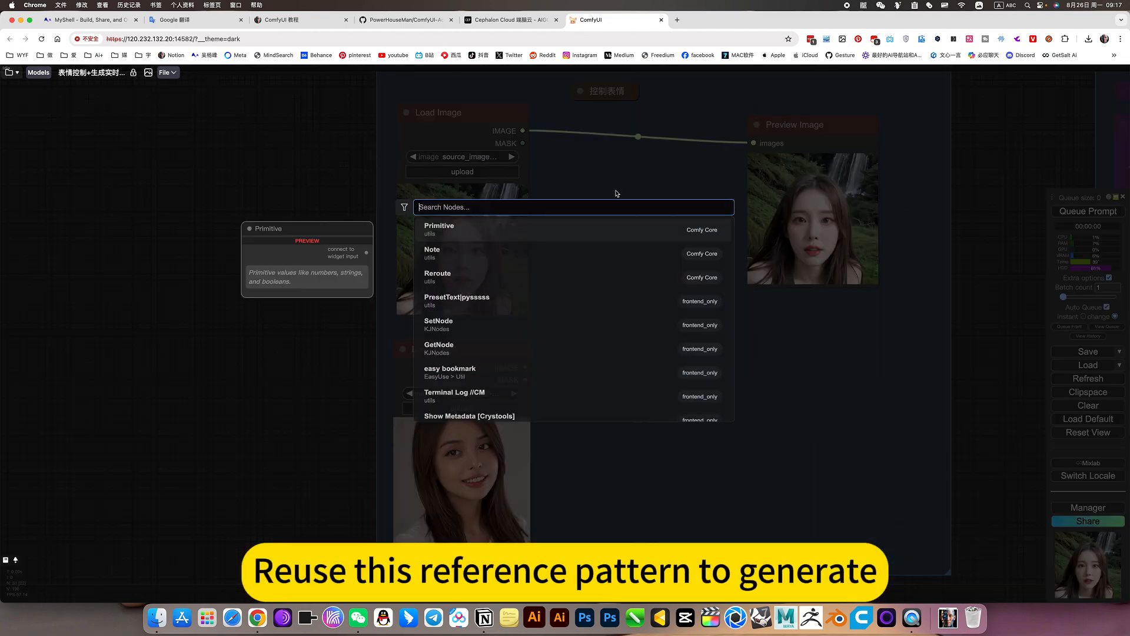
pyautogui.doubleClick(616, 194)
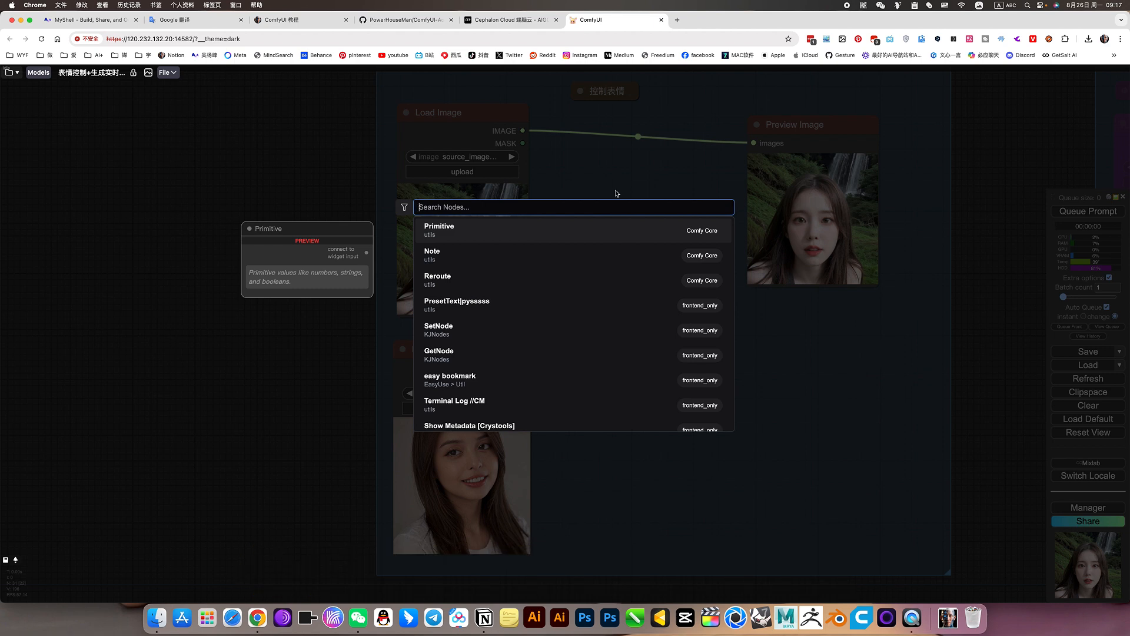
pyautogui.write('e')
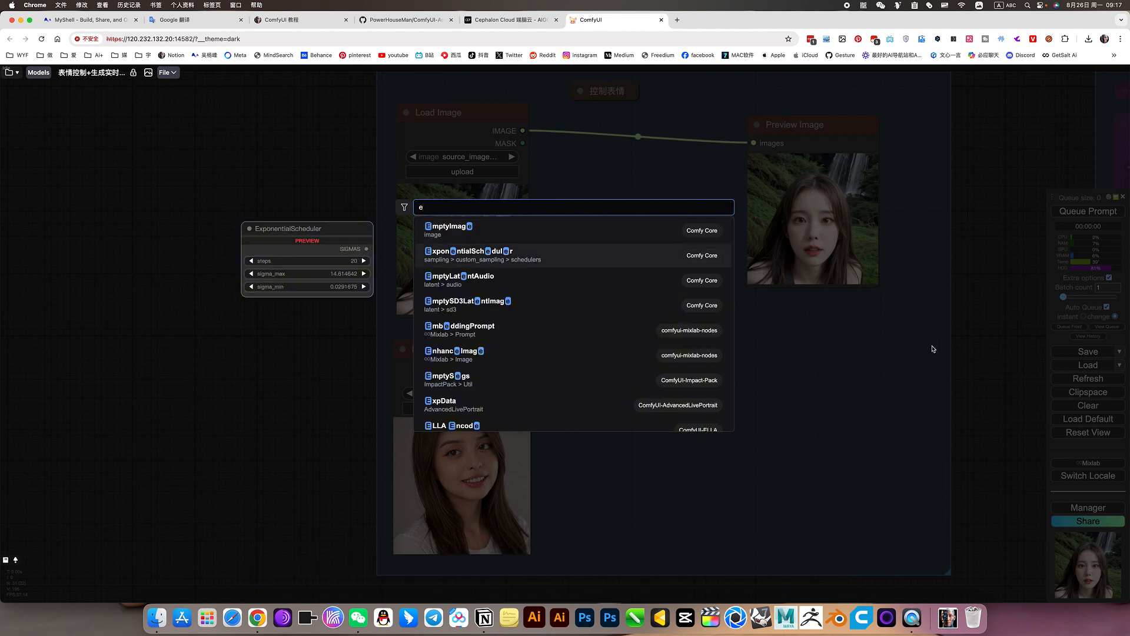
pyautogui.press('BackSpace')
pyautogui.press('Escape')
# - Add a new Expression Editor (PHM) node and place it between the Load Image nodes and Preview Image
pyautogui.moveTo(856, 379); pyautogui.dragTo(606, 391)
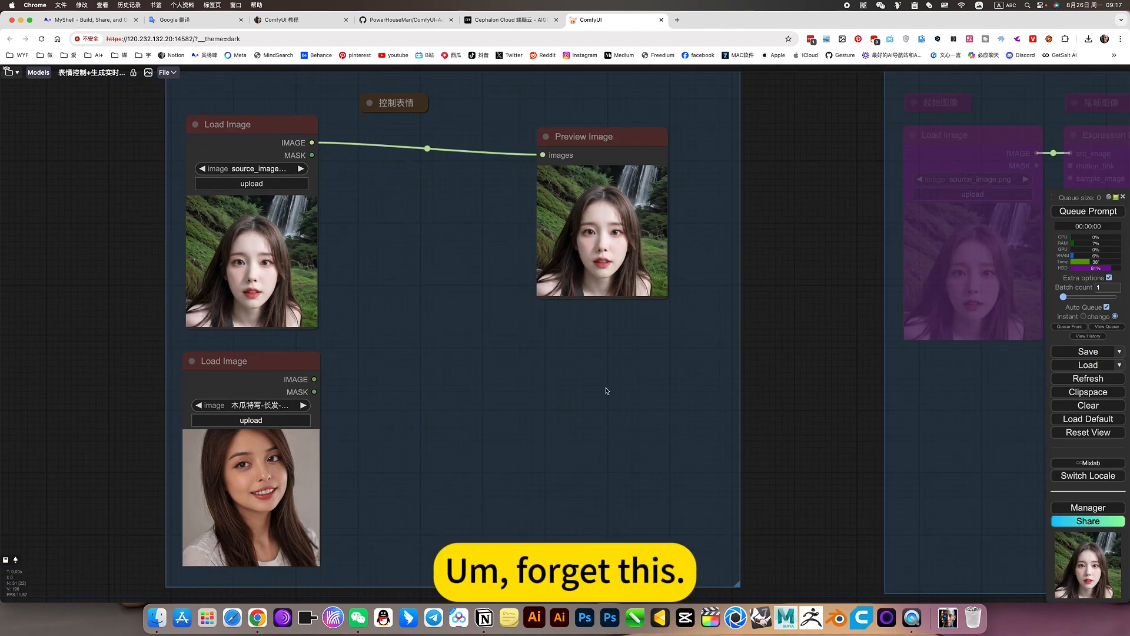
pyautogui.doubleClick(371, 292)
pyautogui.write('exp')
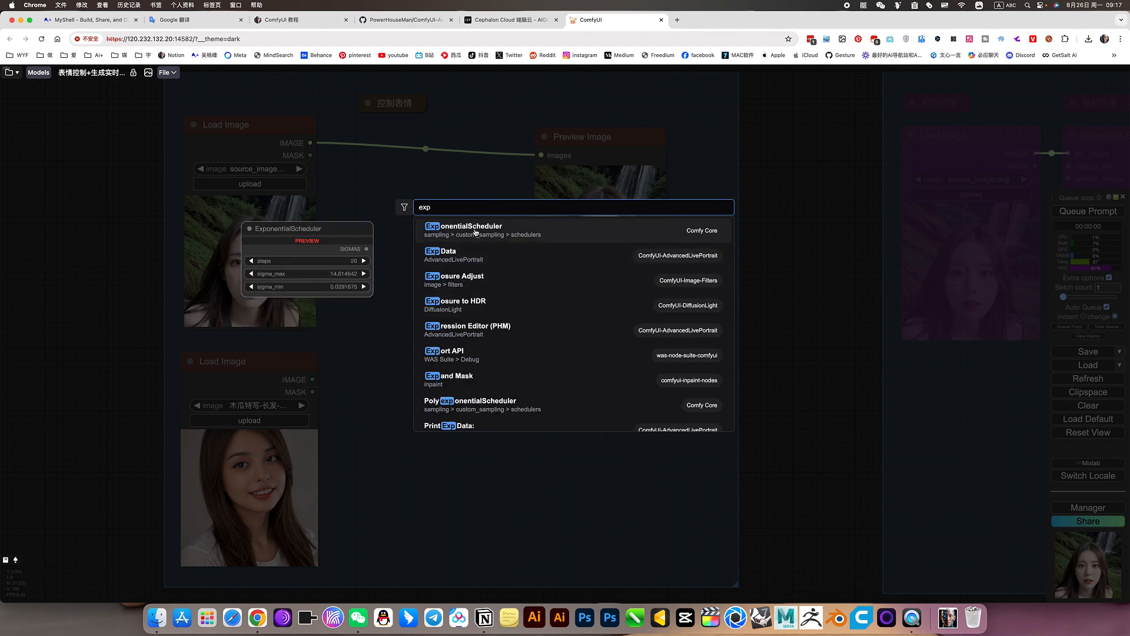
pyautogui.click(467, 329)
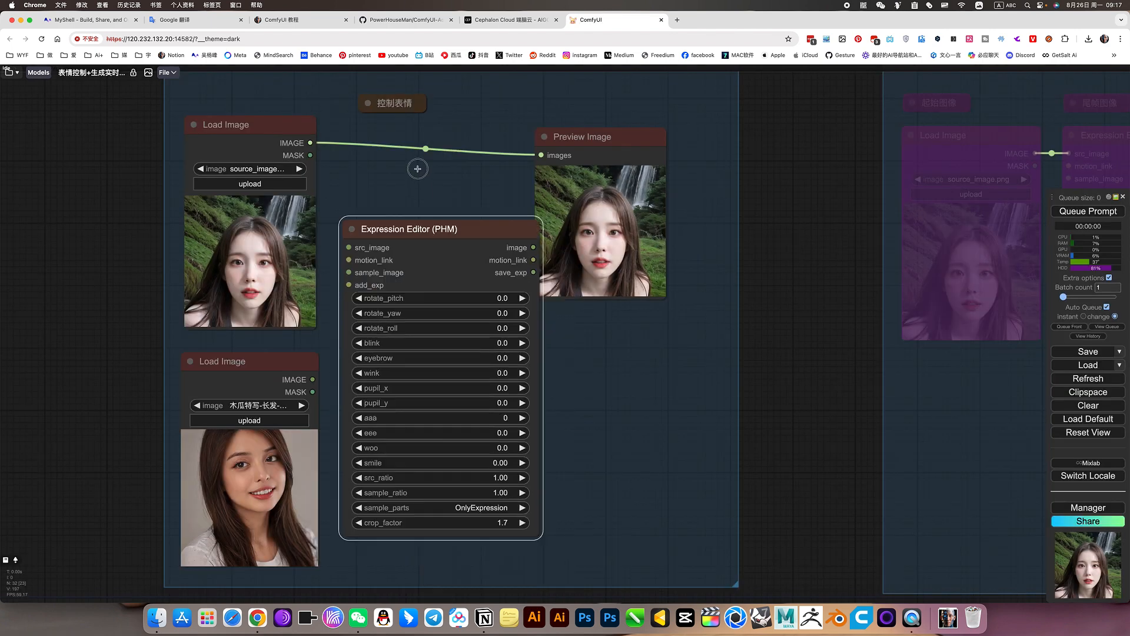
pyautogui.moveTo(412, 228)
pyautogui.mouseDown()
pyautogui.moveTo(400, 157)
pyautogui.moveTo(405, 208)
pyautogui.mouseUp()
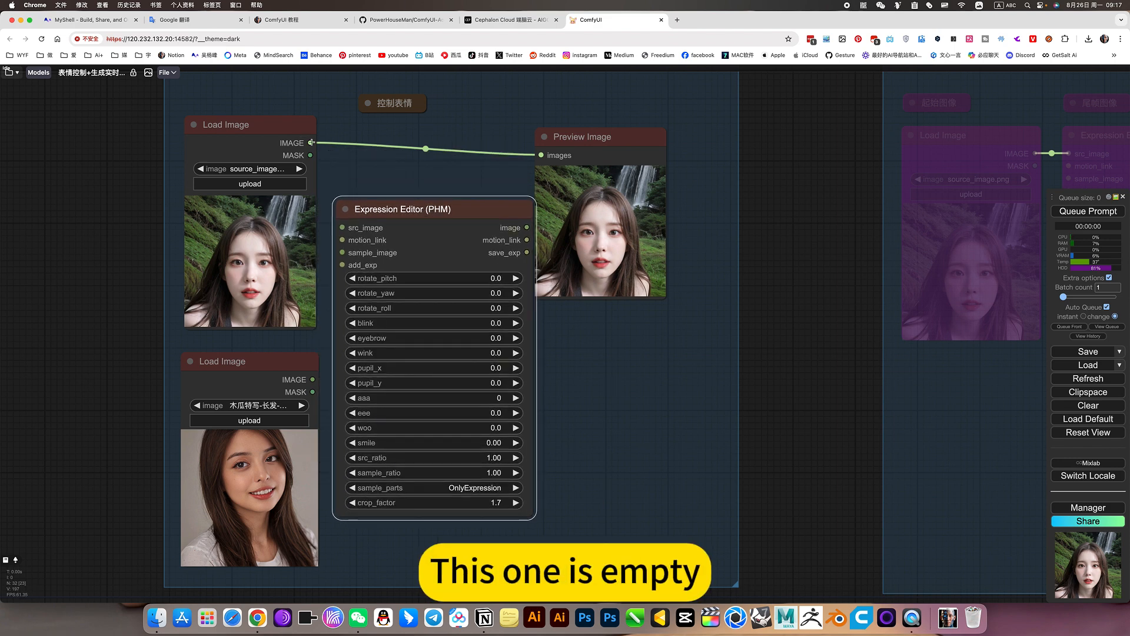
# - Wire the upper Load Image into src_image and the editor's image output into Preview Image, and move and narrow the Expression Editor node between them
pyautogui.moveTo(312, 143); pyautogui.dragTo(342, 227)
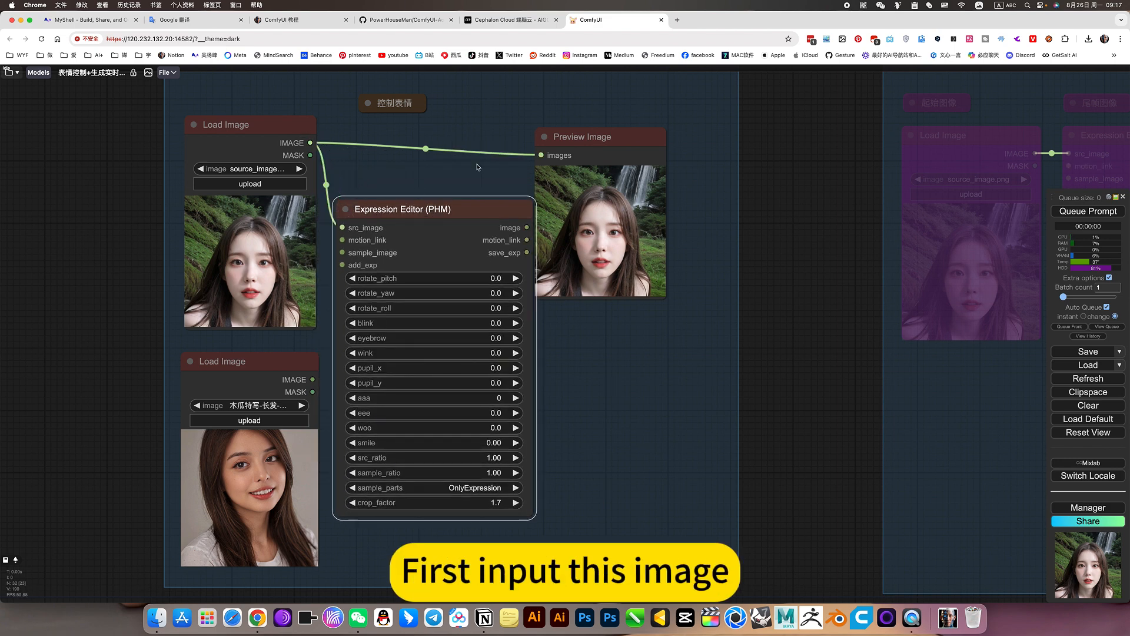
pyautogui.moveTo(529, 228); pyautogui.dragTo(541, 155)
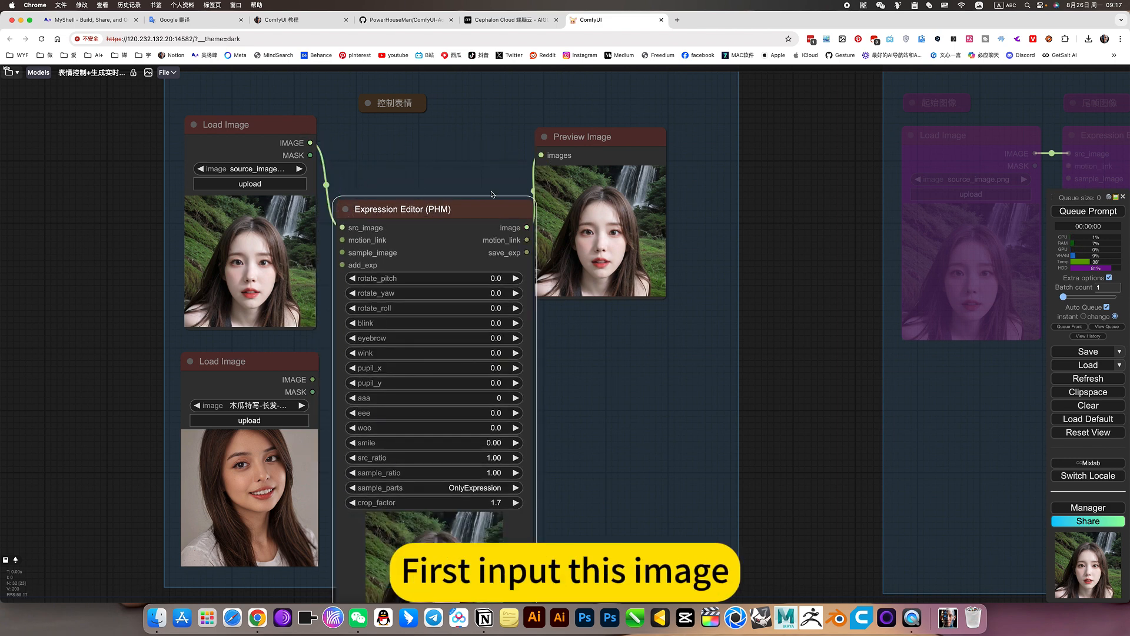
pyautogui.moveTo(460, 211); pyautogui.dragTo(457, 135)
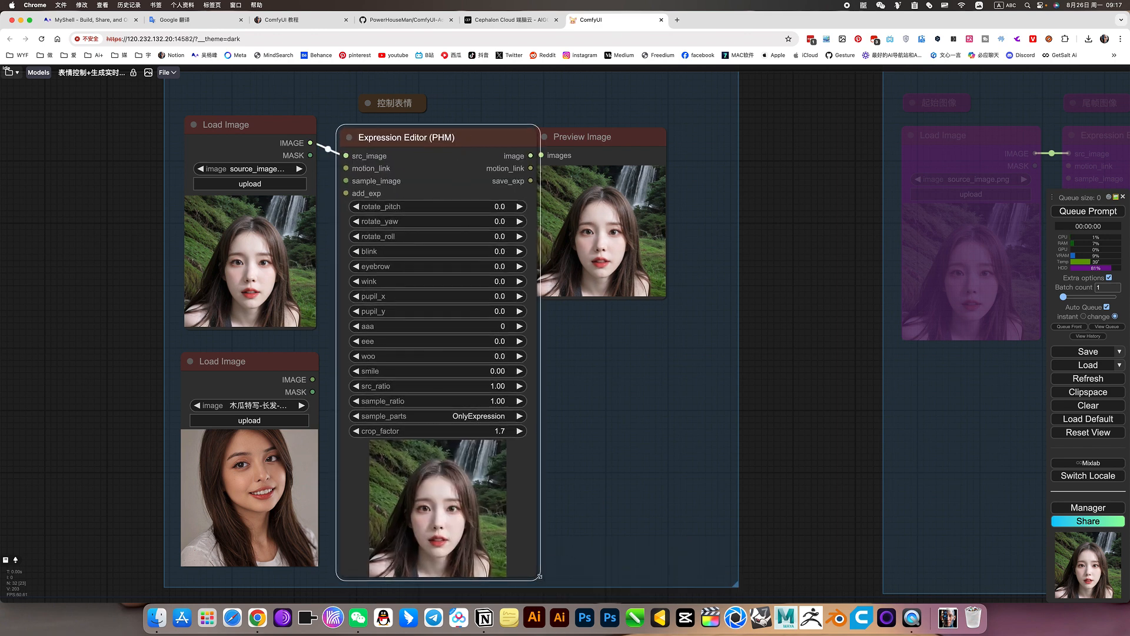
pyautogui.moveTo(541, 583); pyautogui.dragTo(501, 583)
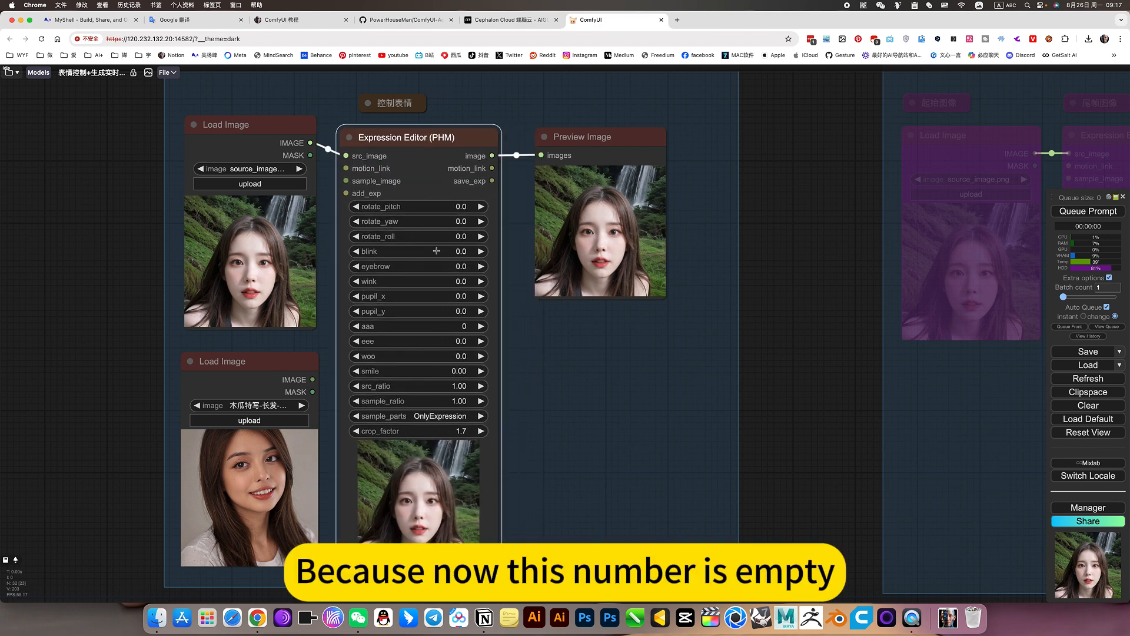
# - Connect the lower Load Image to the Expression Editor's sample_image input and compare the resulting expression with the reference portrait
pyautogui.moveTo(312, 379); pyautogui.dragTo(346, 181)
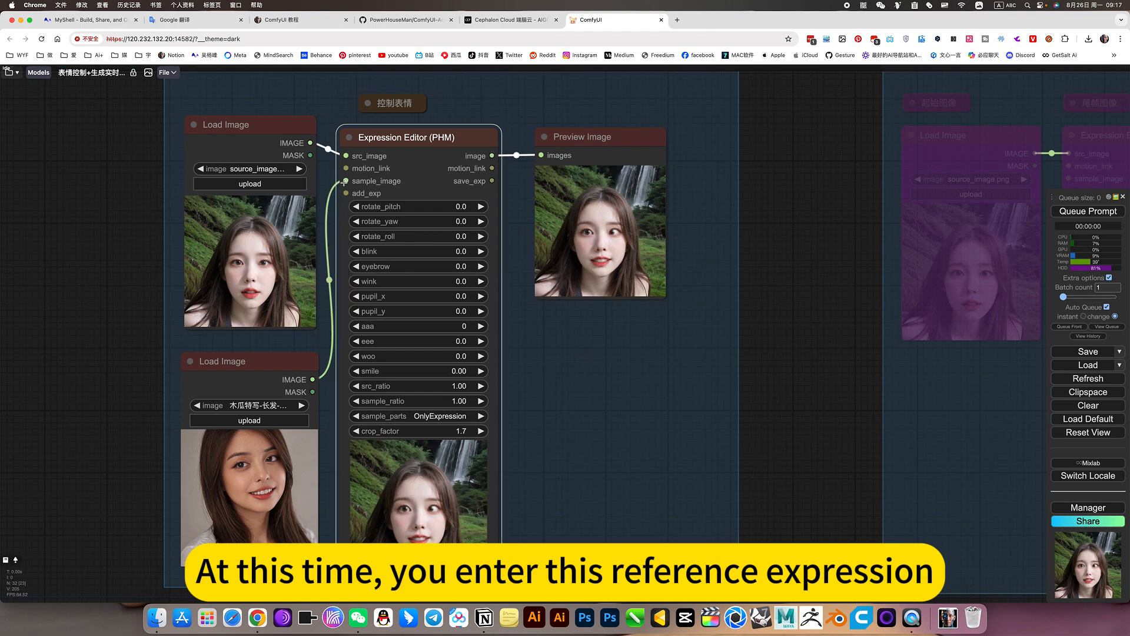
pyautogui.moveTo(589, 471); pyautogui.dragTo(677, 406)
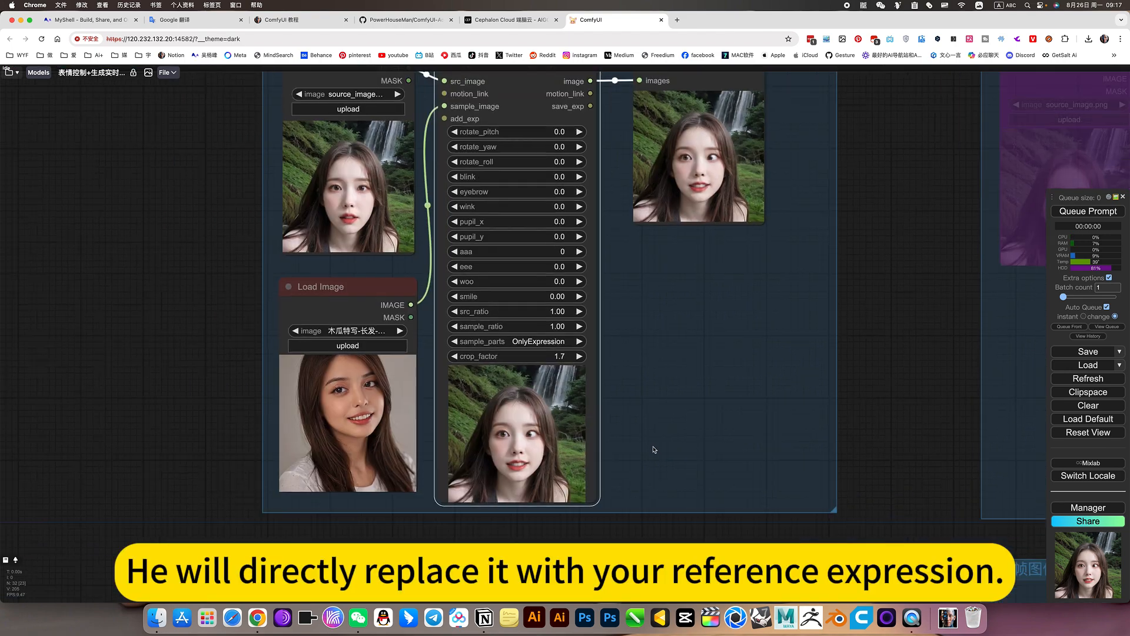
pyautogui.scroll(5, 458, 434)
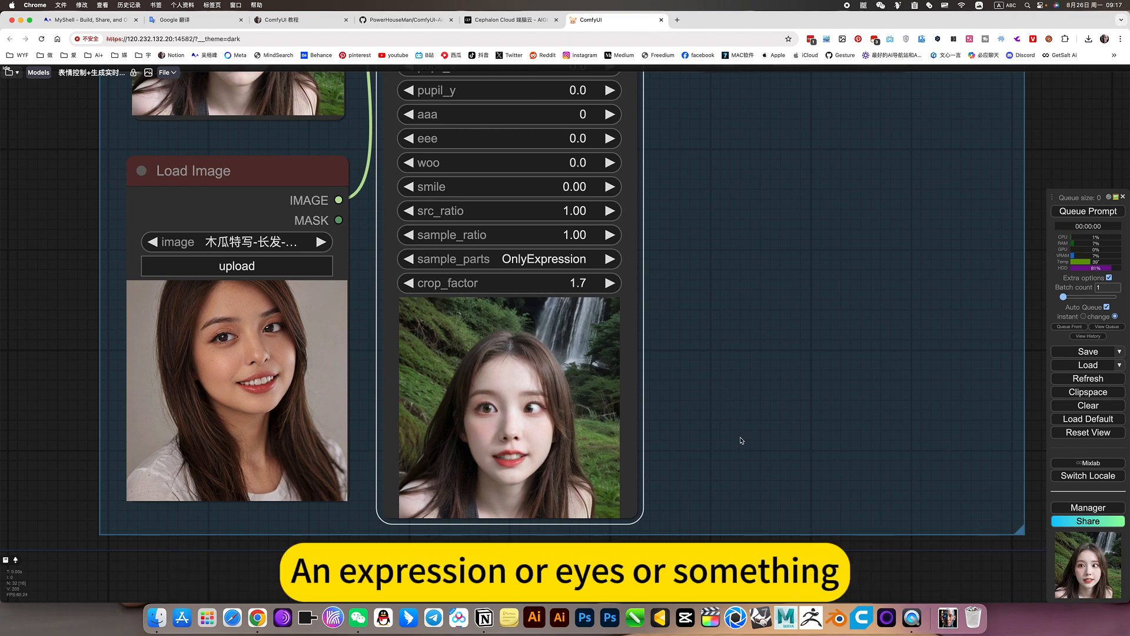
pyautogui.scroll(-5, 741, 440)
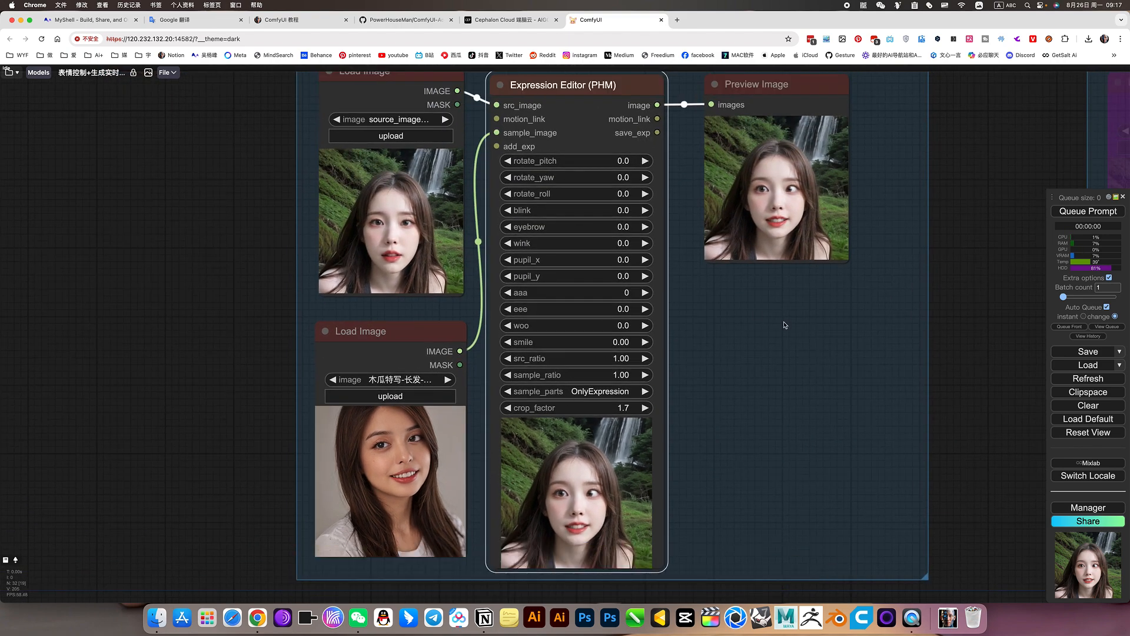
pyautogui.scroll(2, 771, 345)
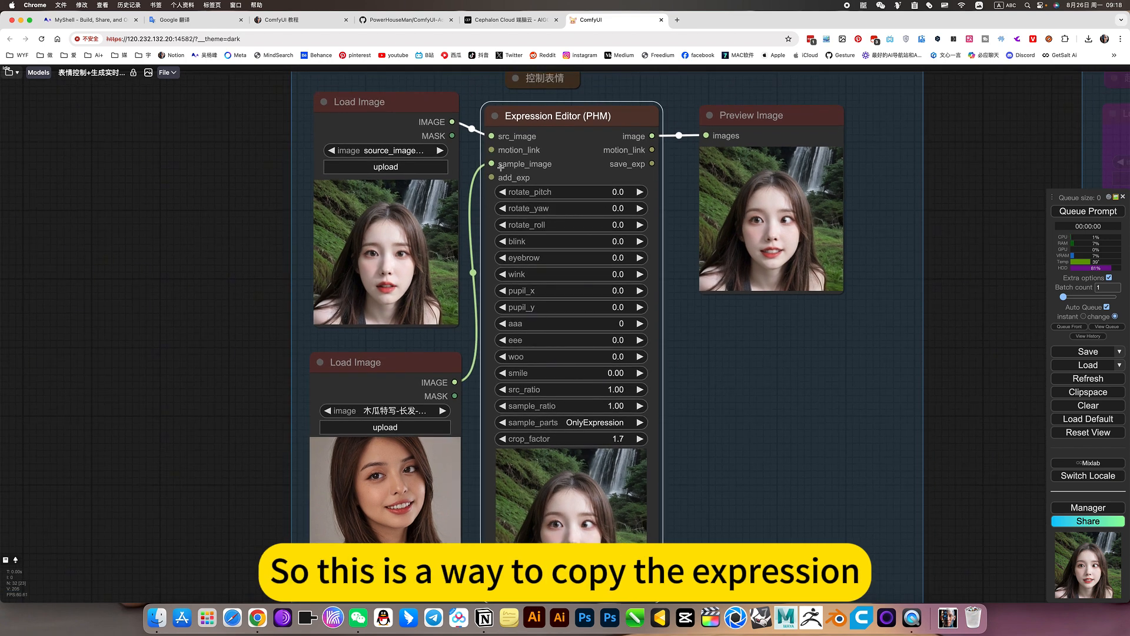
# - Disconnect the reference image from sample_image and set the Expression Editor's rotate_pitch to 20.0
pyautogui.moveTo(491, 164); pyautogui.dragTo(445, 356)
pyautogui.click(792, 457)
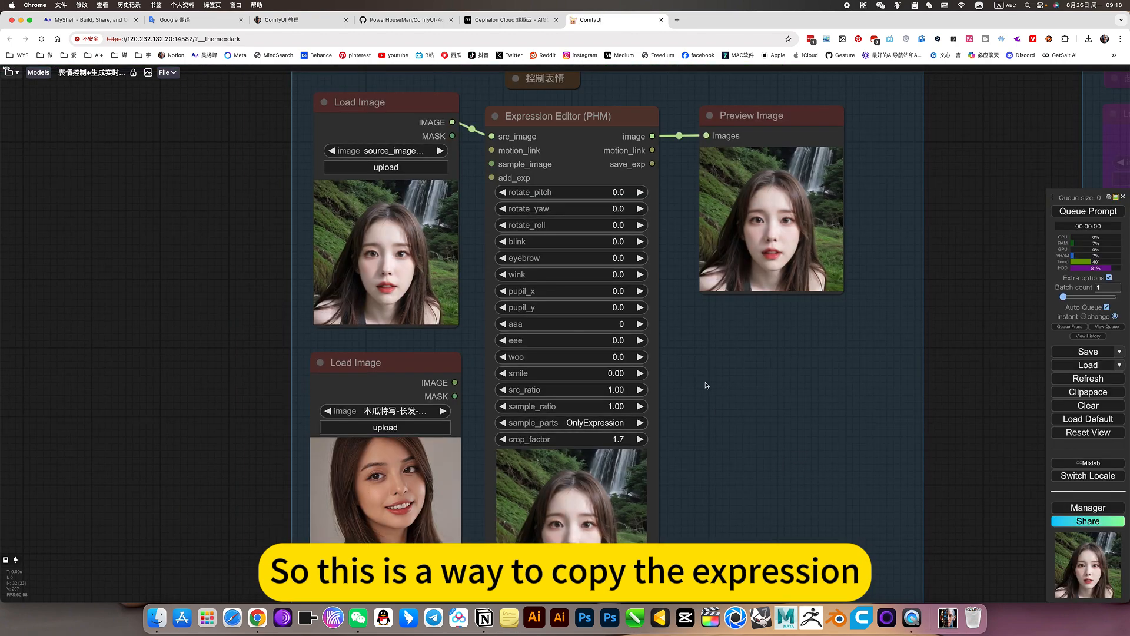
pyautogui.moveTo(697, 407); pyautogui.dragTo(692, 373)
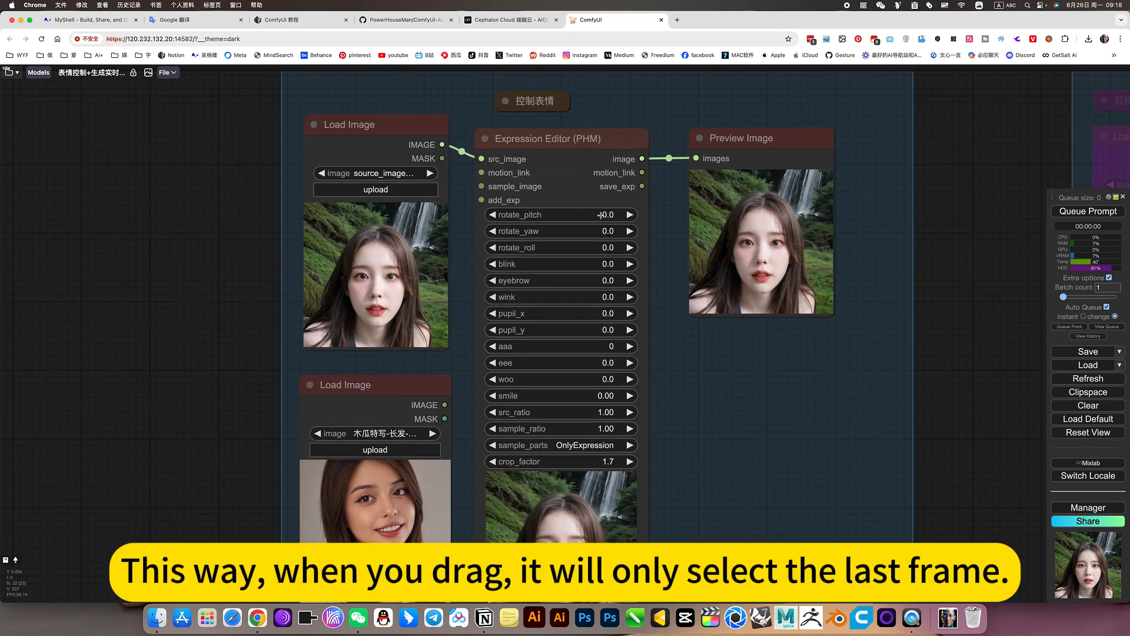
pyautogui.moveTo(601, 215)
pyautogui.mouseDown()
pyautogui.moveTo(633, 217)
pyautogui.moveTo(608, 220)
pyautogui.mouseUp()
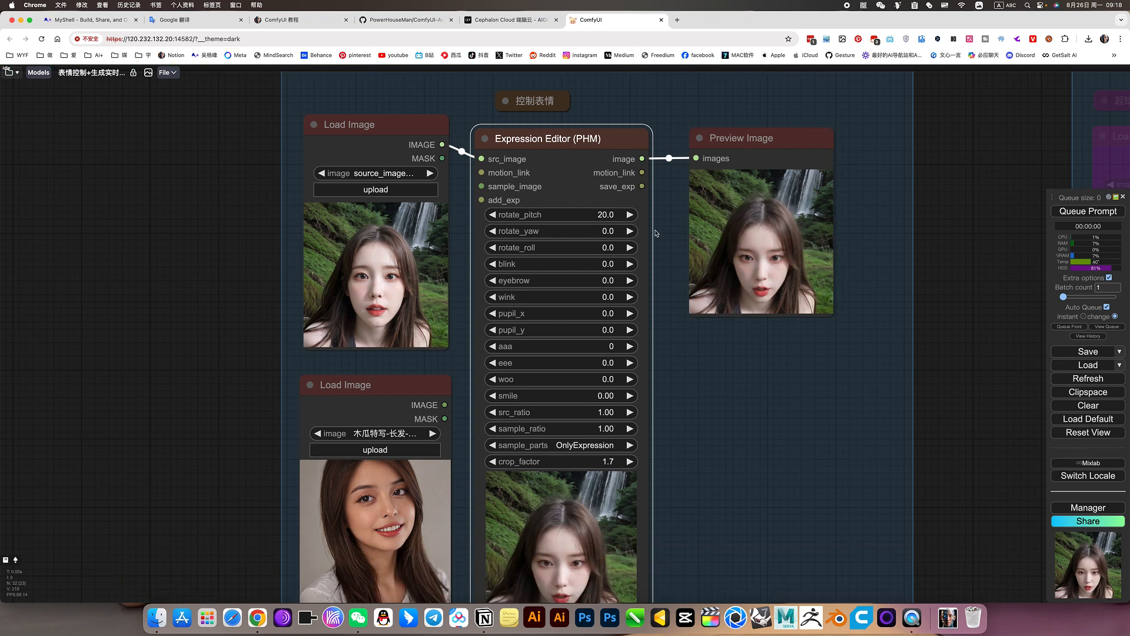
# - Switch Auto Queue to instant mode and set rotate_pitch to 8.6
pyautogui.click(1084, 317)
pyautogui.moveTo(598, 216)
pyautogui.mouseDown()
pyautogui.moveTo(570, 215)
pyautogui.moveTo(591, 217)
pyautogui.mouseUp()
pyautogui.scroll(2, 616, 219)
pyautogui.click(768, 389)
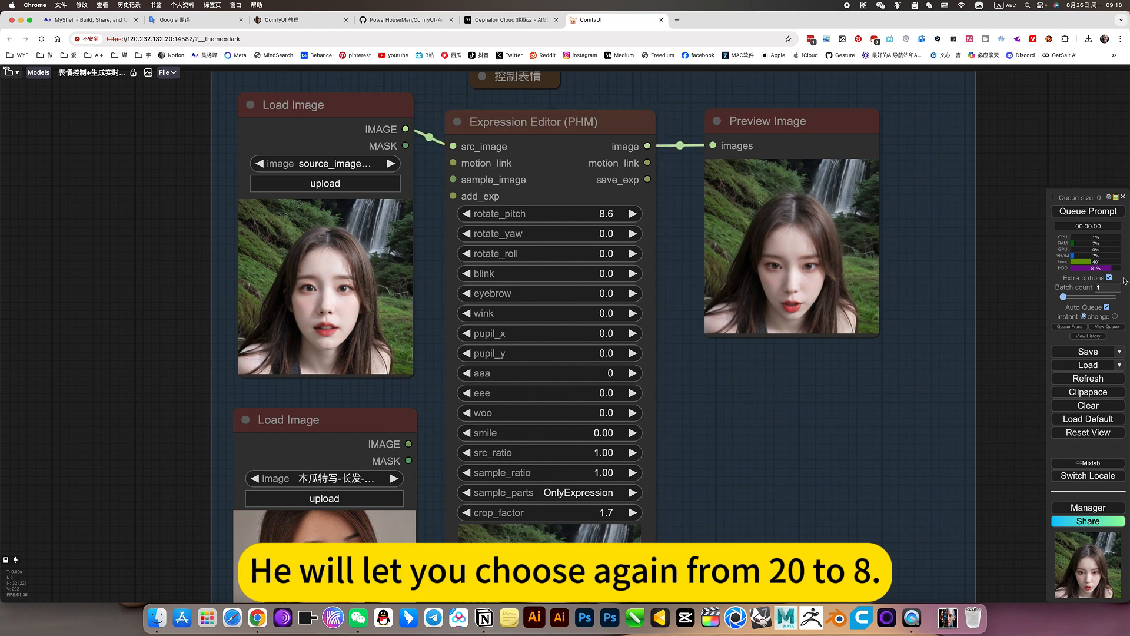
# - Start the queue in instant mode and set rotate_pitch to -20.0, reviewing the live head movement in the preview
pyautogui.click(1091, 213)
pyautogui.moveTo(827, 443); pyautogui.dragTo(849, 386)
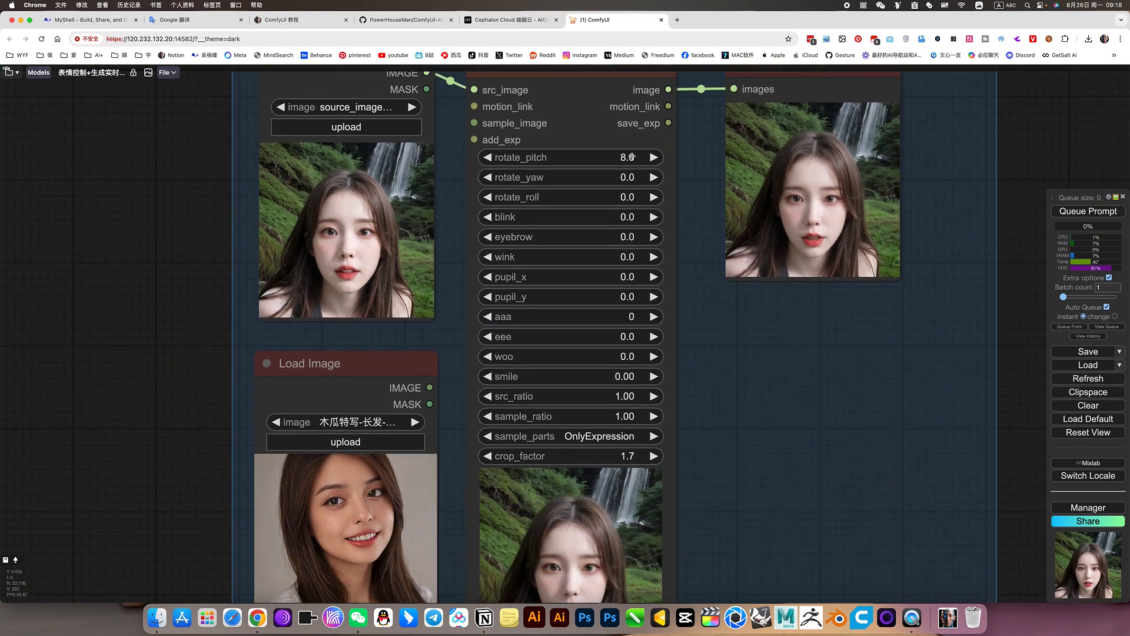
pyautogui.moveTo(632, 157); pyautogui.dragTo(620, 160)
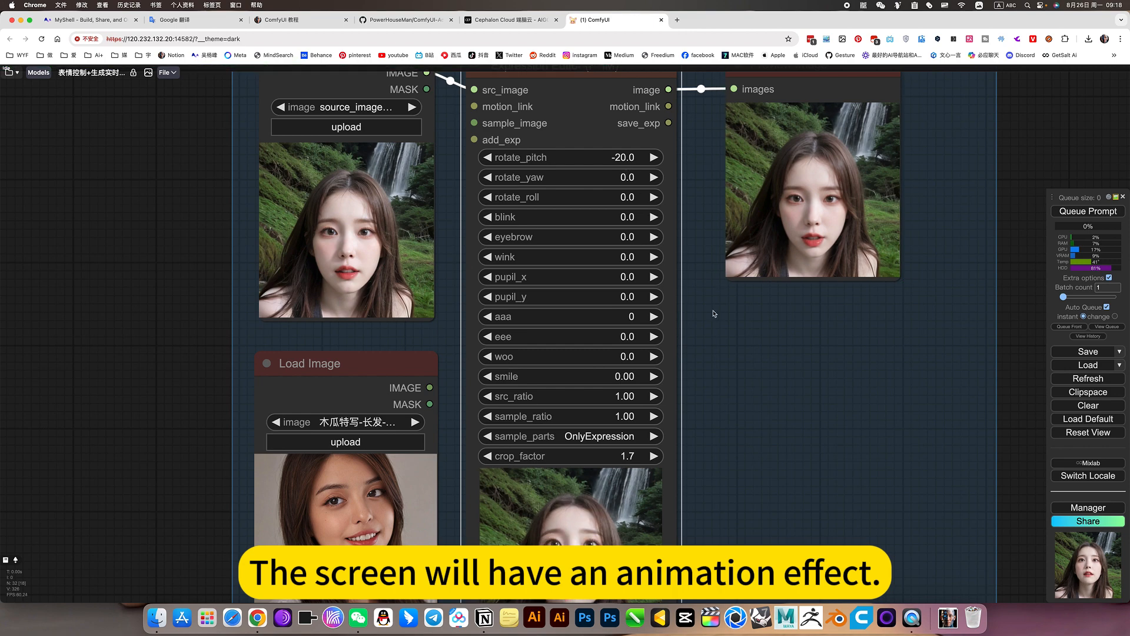
pyautogui.scroll(-1, 714, 314)
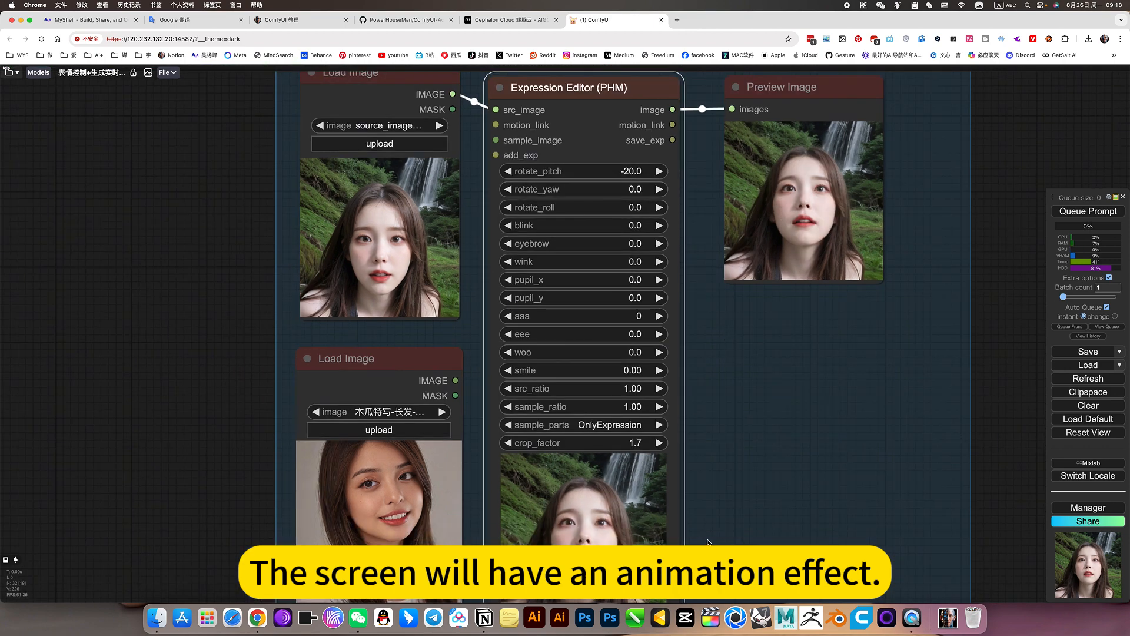
pyautogui.moveTo(722, 524); pyautogui.dragTo(718, 510)
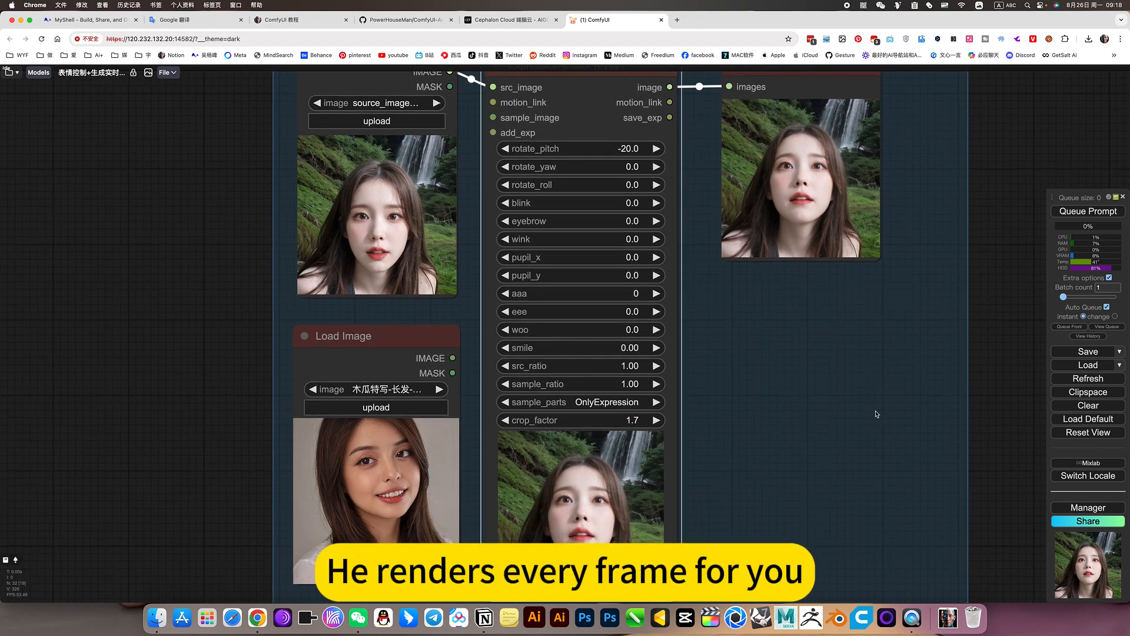
pyautogui.scroll(3, 863, 383)
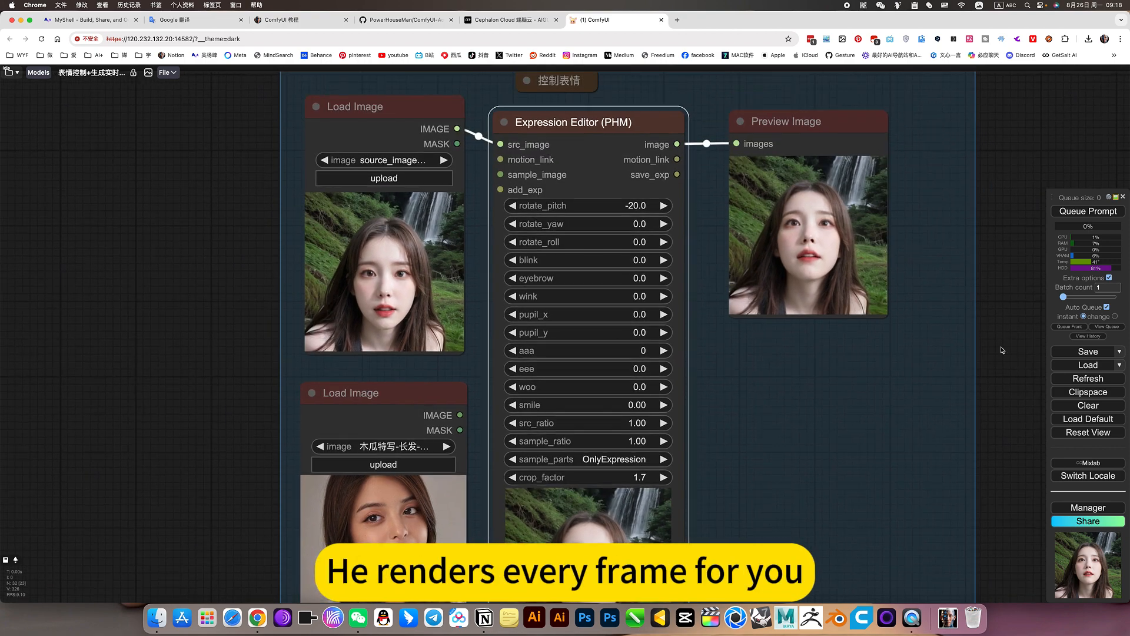
# - Switch Auto Queue to change mode and queue the prompt with rotate_pitch set to -12.7
pyautogui.click(1115, 317)
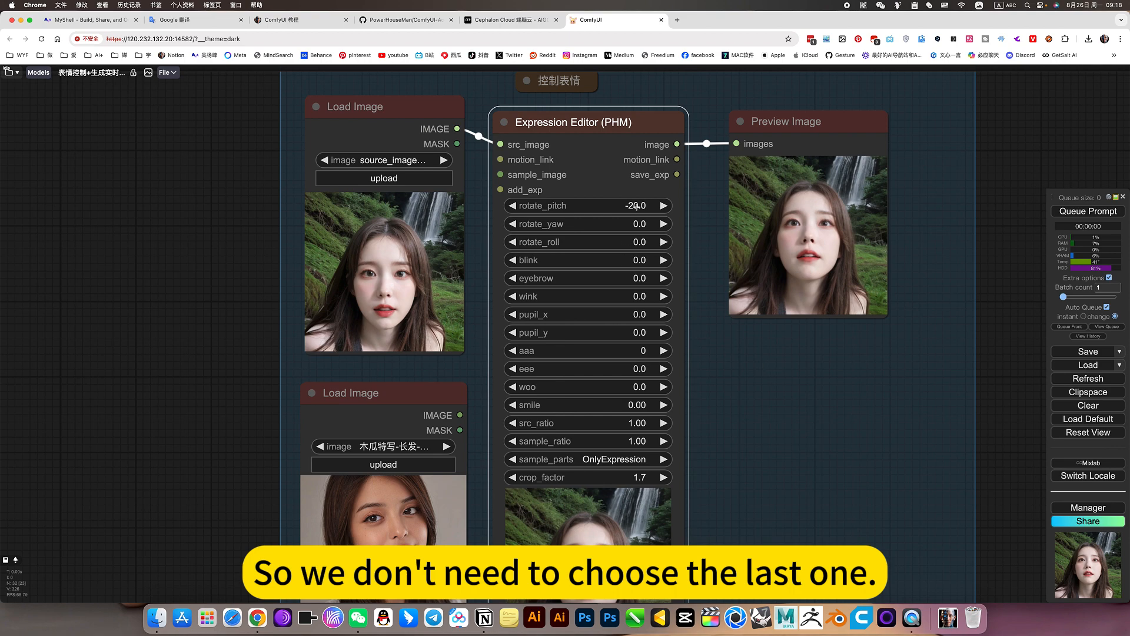
pyautogui.moveTo(631, 205); pyautogui.dragTo(641, 205)
pyautogui.moveTo(781, 460); pyautogui.dragTo(783, 396)
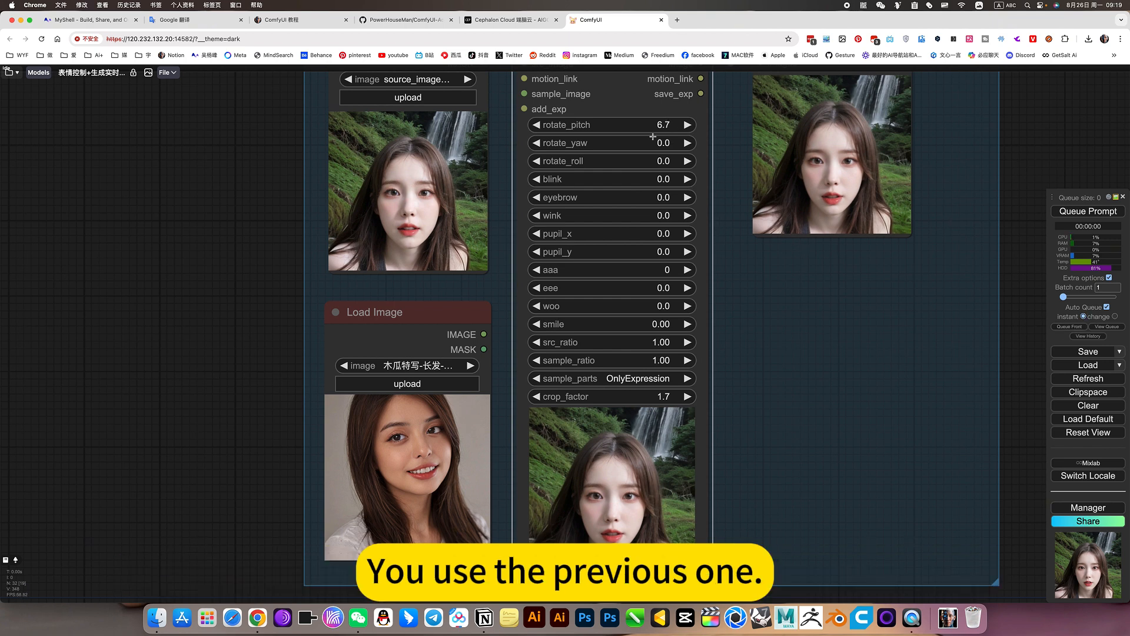
pyautogui.moveTo(660, 124); pyautogui.dragTo(650, 125)
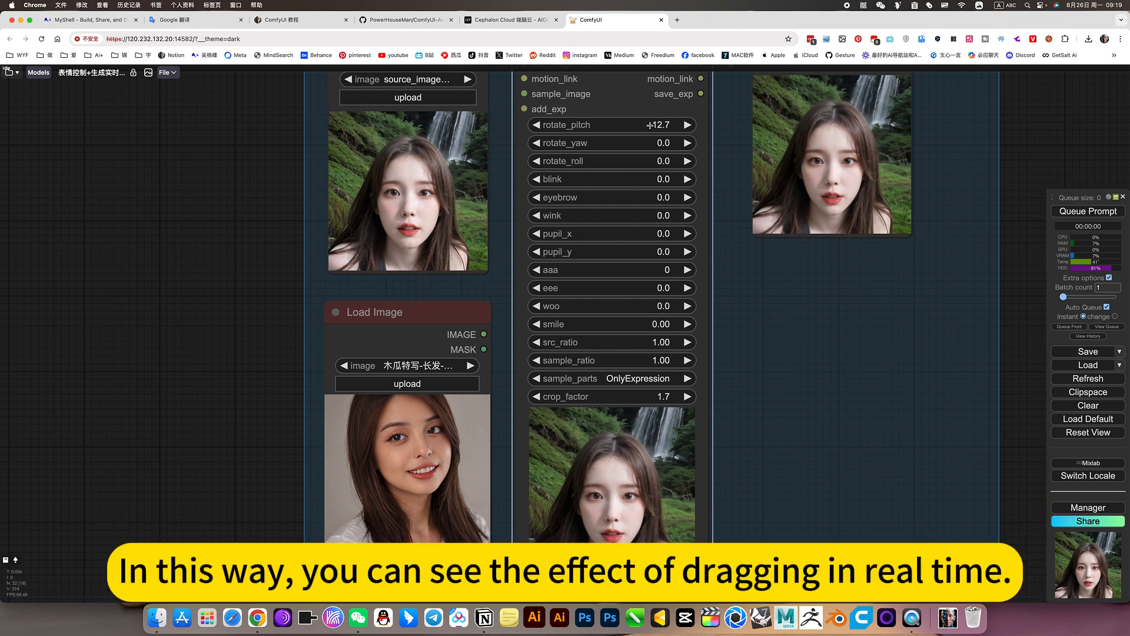
pyautogui.click(1086, 211)
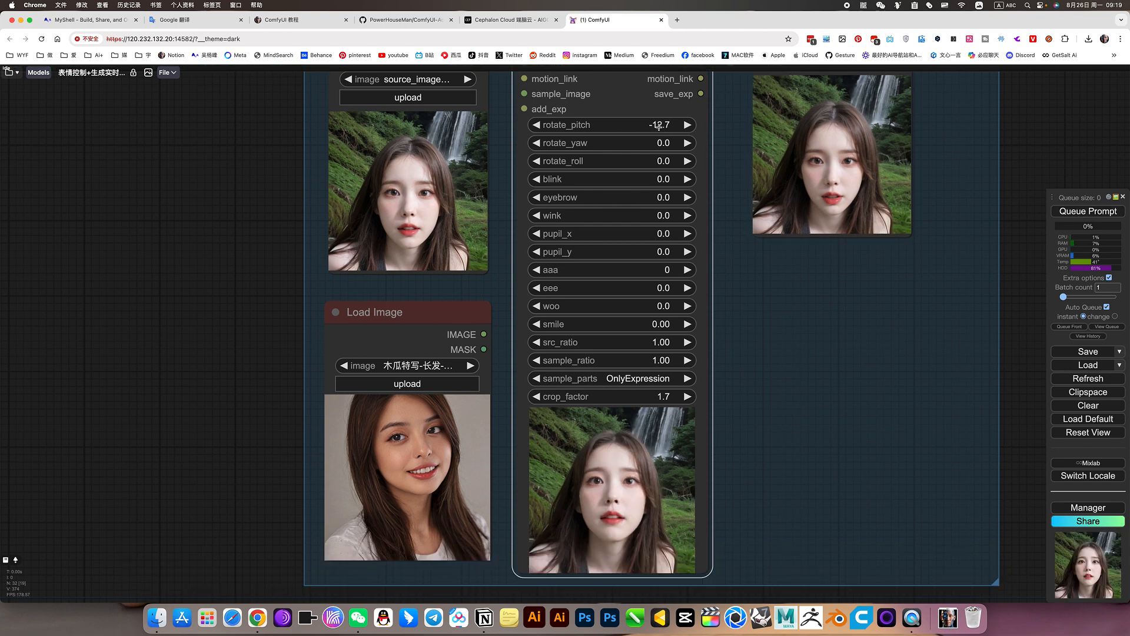
# - Pose the head with rotate_pitch 0.4, rotate_yaw 19.1 and rotate_roll 18.1, and inspect the portrait
pyautogui.moveTo(657, 125); pyautogui.dragTo(664, 125)
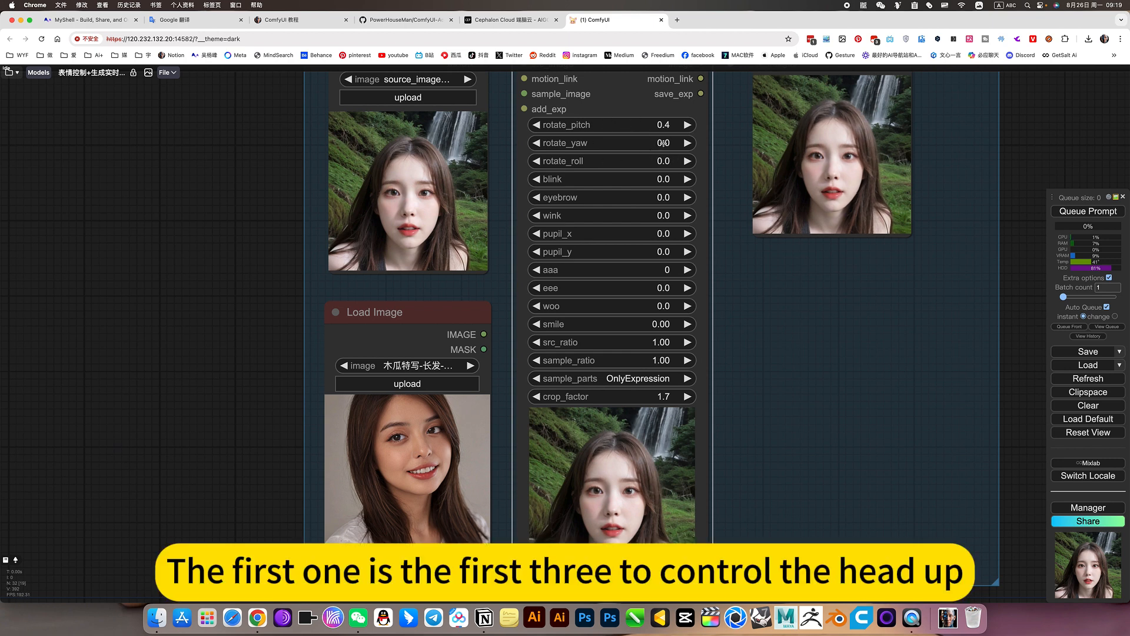
pyautogui.moveTo(663, 143); pyautogui.dragTo(662, 162)
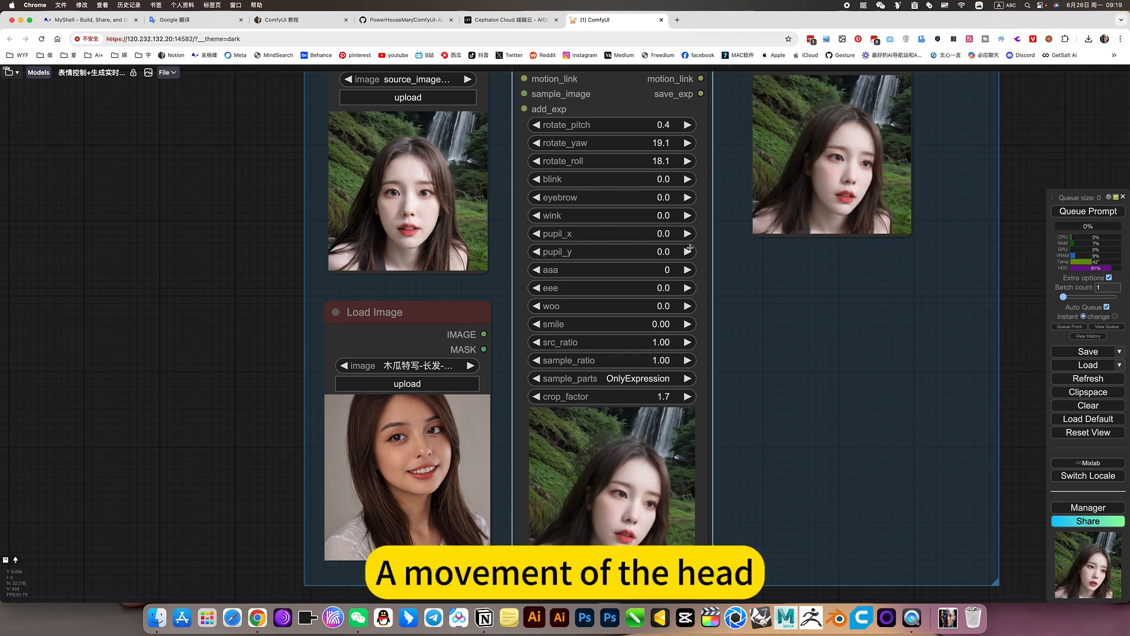
pyautogui.scroll(3, 653, 198)
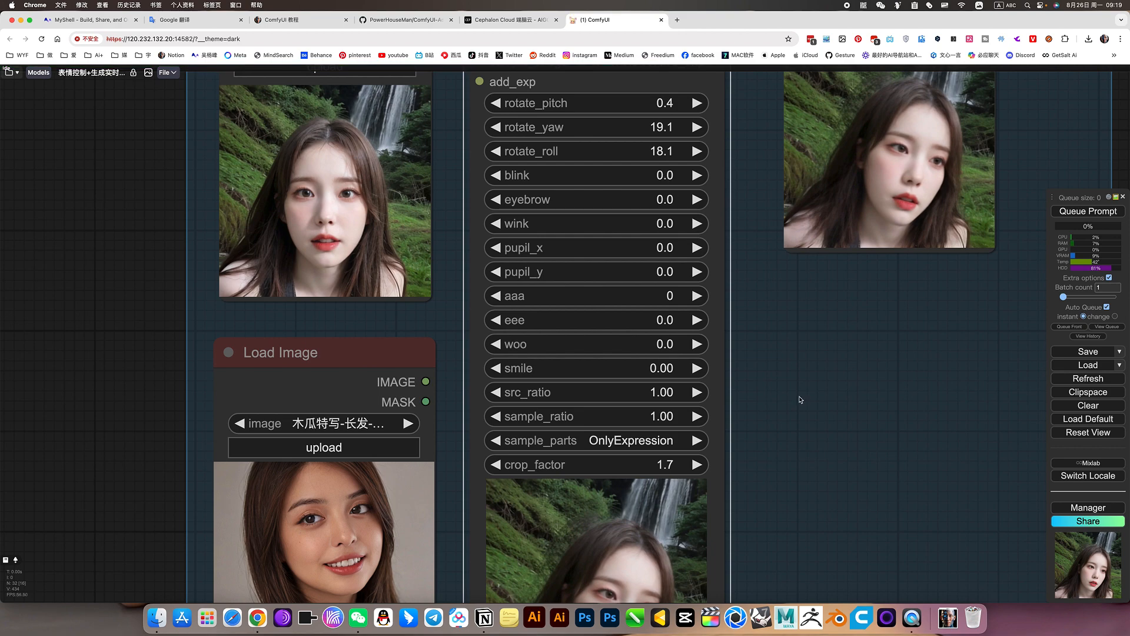
pyautogui.scroll(-2, 801, 351)
pyautogui.scroll(2, 801, 351)
pyautogui.scroll(-4, 795, 349)
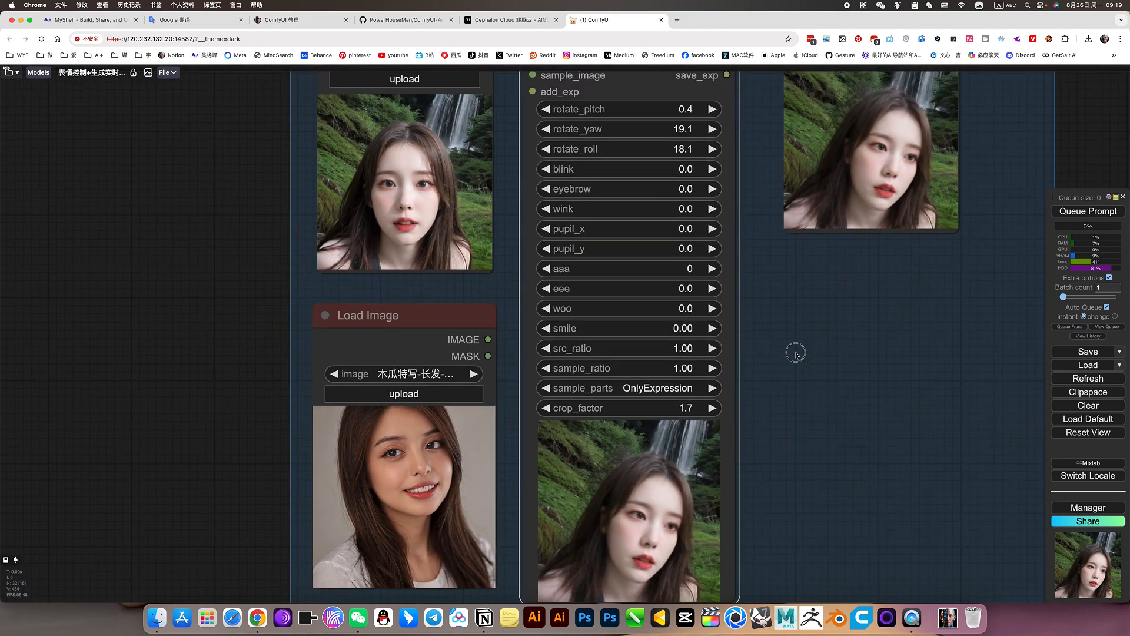
# - Close the eyes with blink at -20.0, and open them again by setting blink to 5.0
pyautogui.scroll(-1, 779, 353)
pyautogui.moveTo(686, 146); pyautogui.dragTo(671, 148)
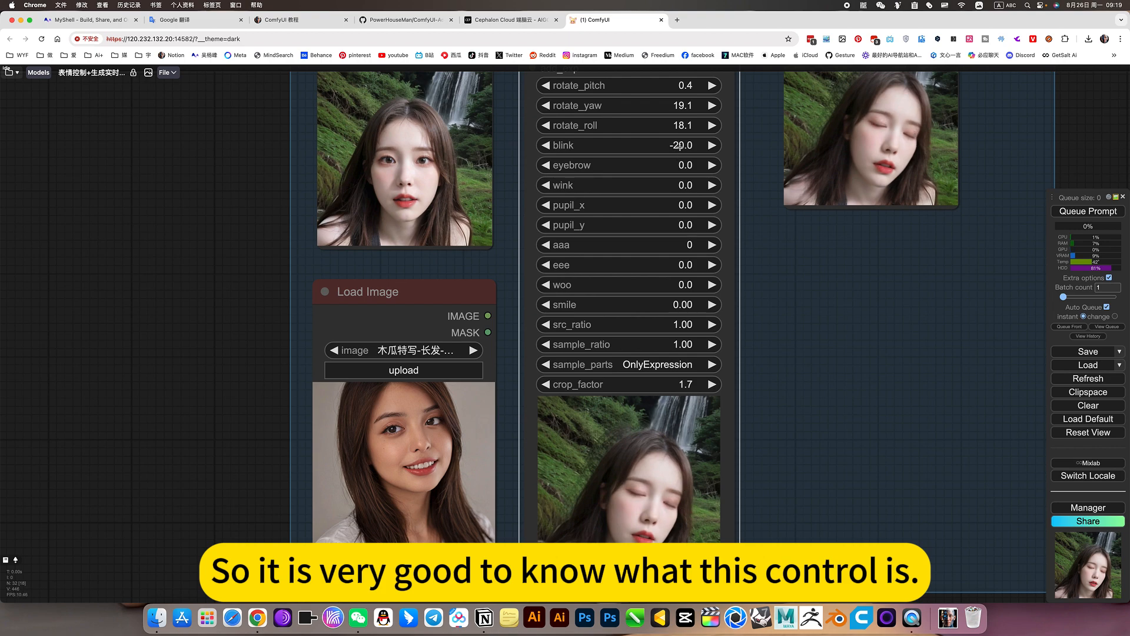
pyautogui.moveTo(680, 146); pyautogui.dragTo(724, 147)
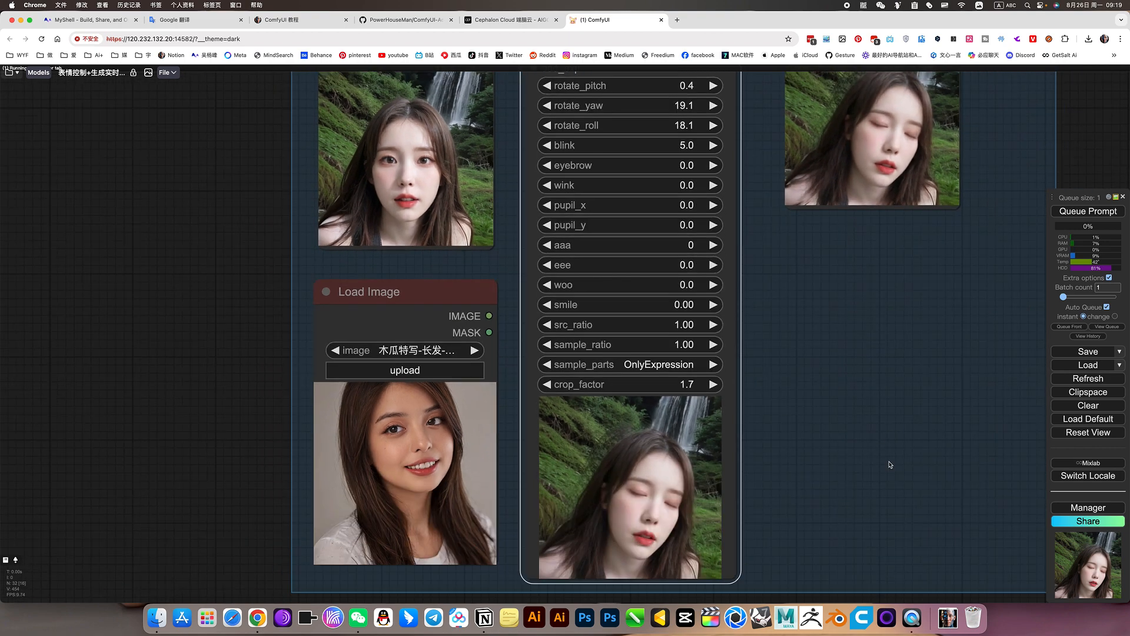
# - Try eyebrow at -10.0, and settle on eyebrow 2.6 and wink 0.9
pyautogui.scroll(-2, 795, 419)
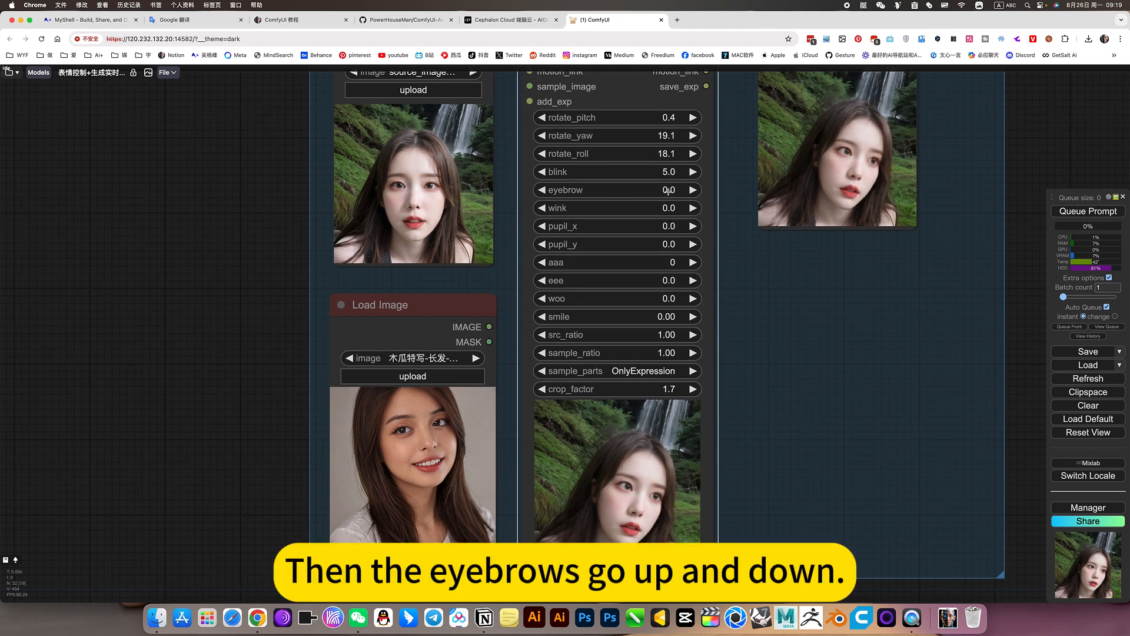
pyautogui.moveTo(668, 191); pyautogui.dragTo(655, 189)
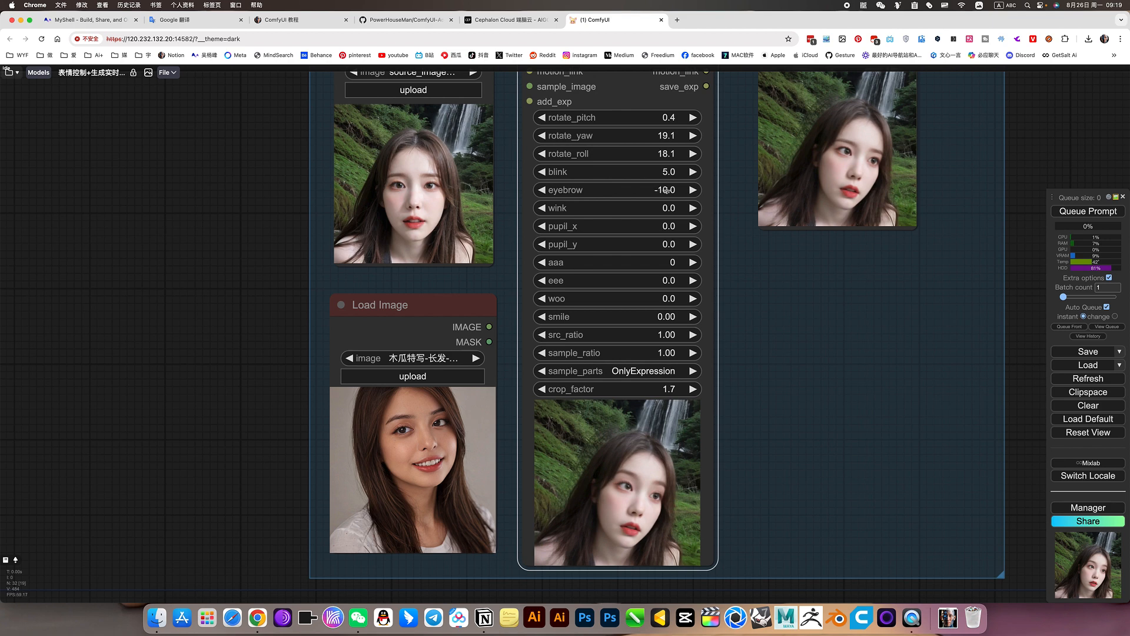
pyautogui.moveTo(663, 190)
pyautogui.mouseDown()
pyautogui.moveTo(675, 209)
pyautogui.moveTo(661, 212)
pyautogui.mouseUp()
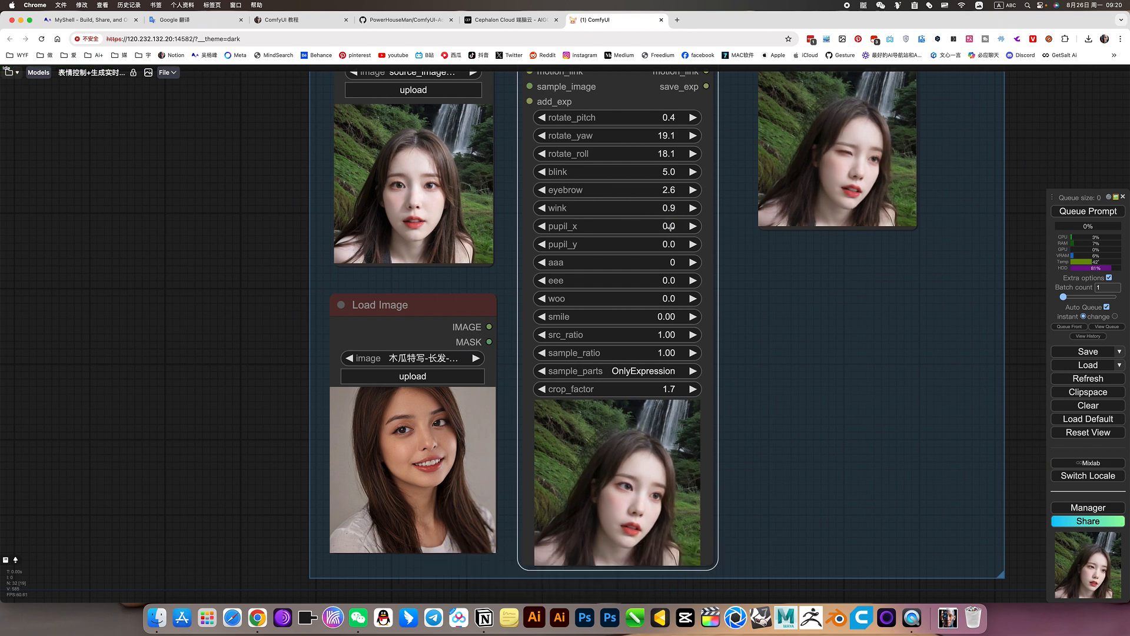
# - Redirect the gaze with pupil_x -15.0 and pupil_y -11.9, and close the mouth by setting aaa to -30
pyautogui.moveTo(665, 226); pyautogui.dragTo(673, 226)
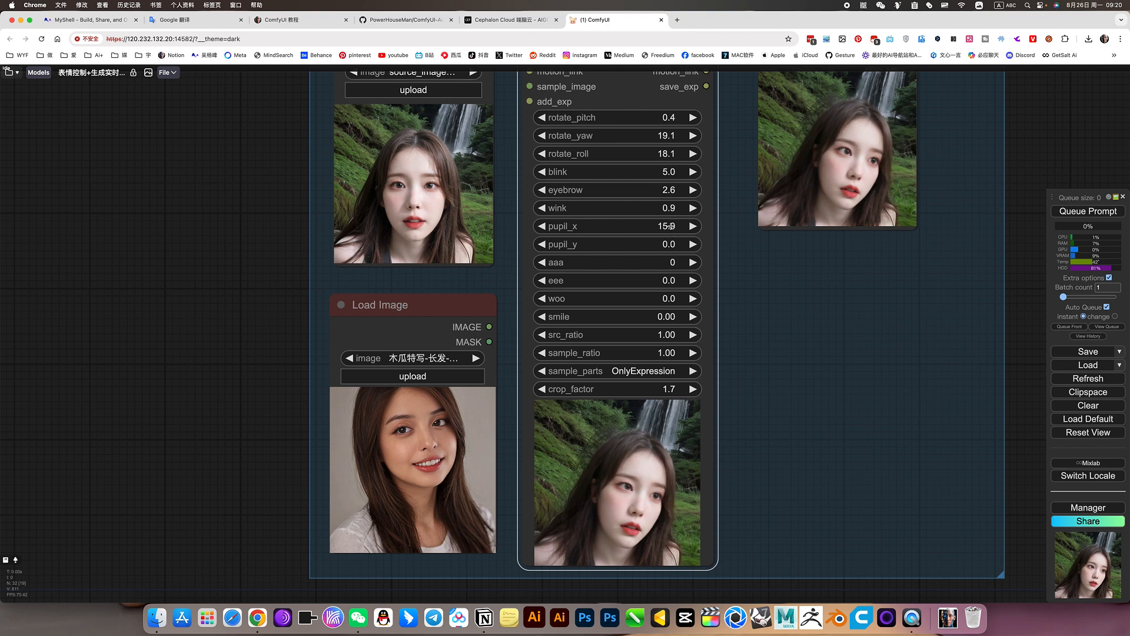
pyautogui.moveTo(667, 226)
pyautogui.mouseDown()
pyautogui.moveTo(656, 227)
pyautogui.moveTo(667, 245)
pyautogui.mouseUp()
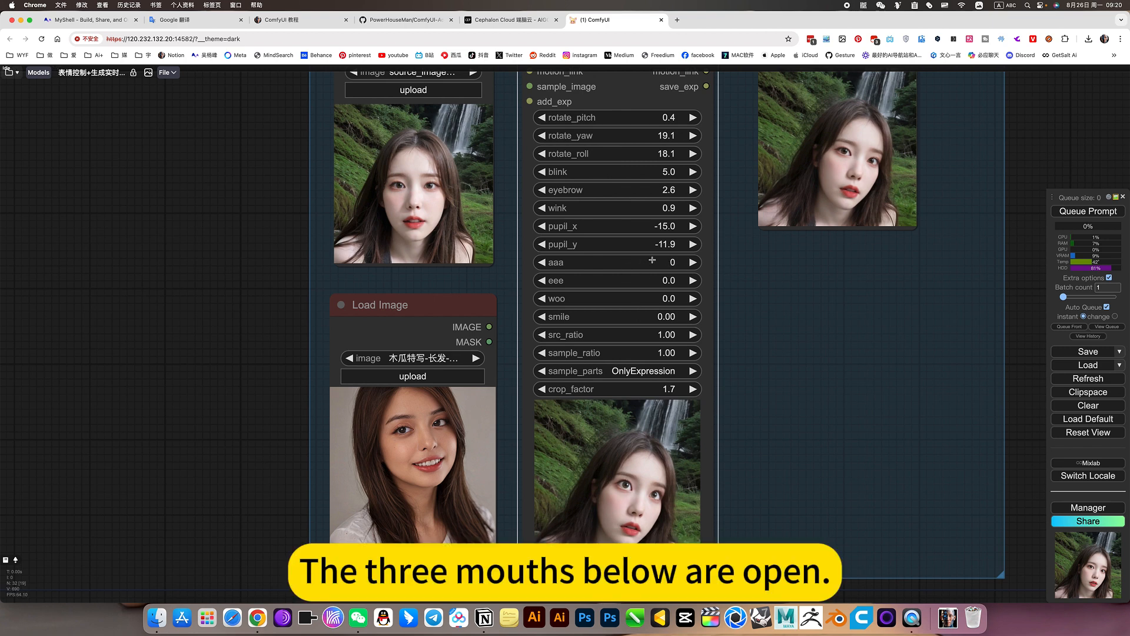
pyautogui.moveTo(674, 264); pyautogui.dragTo(648, 264)
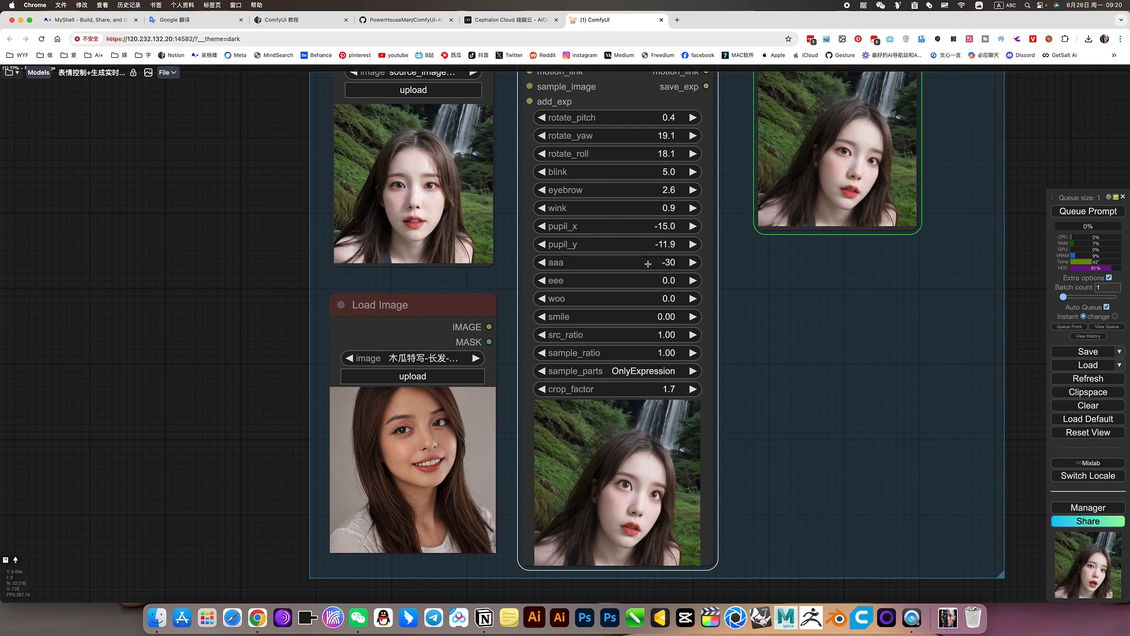
pyautogui.hscroll(3, 742, 371)
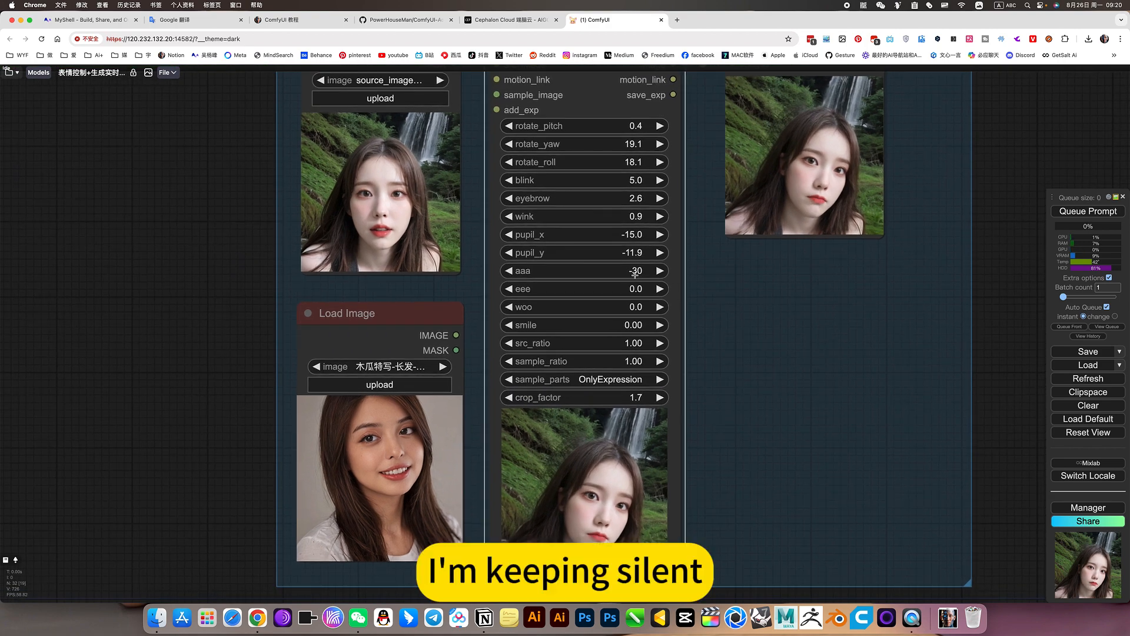
# - Open the portrait's mouth by setting aaa to 43, and switch the Auto Queue mode from instant to change
pyautogui.moveTo(636, 271); pyautogui.dragTo(686, 277)
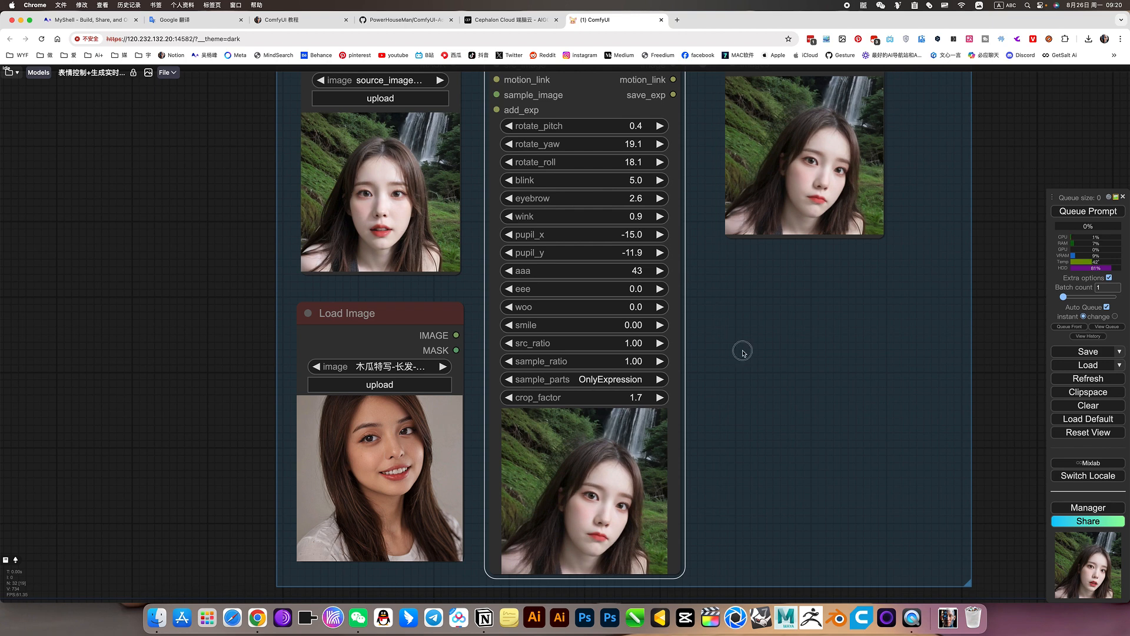
pyautogui.scroll(-2, 748, 371)
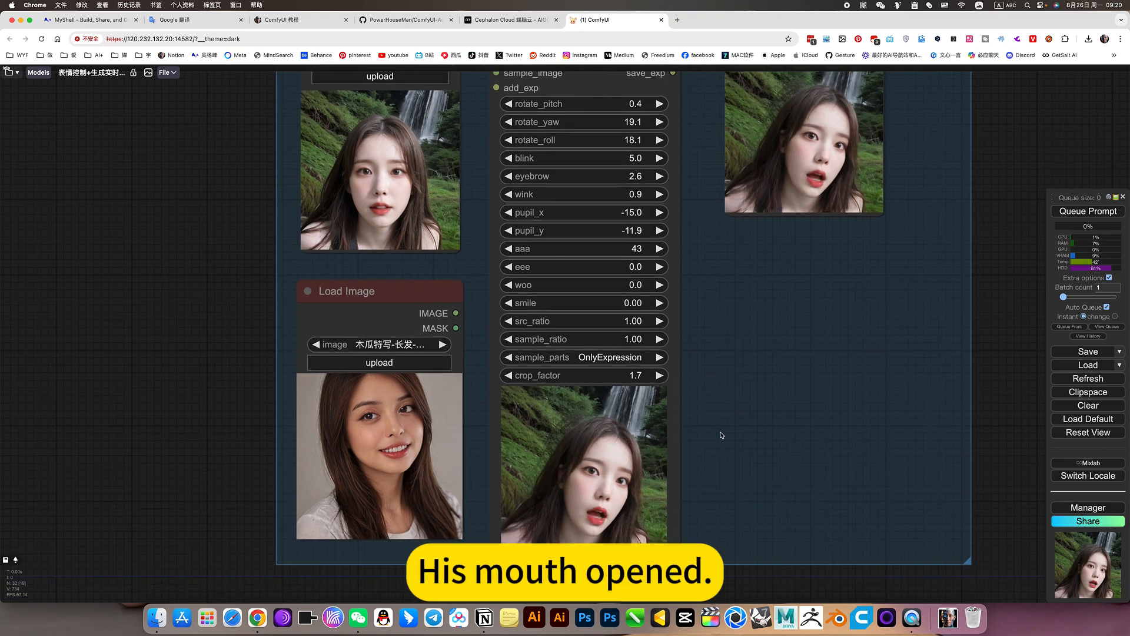
pyautogui.click(1115, 317)
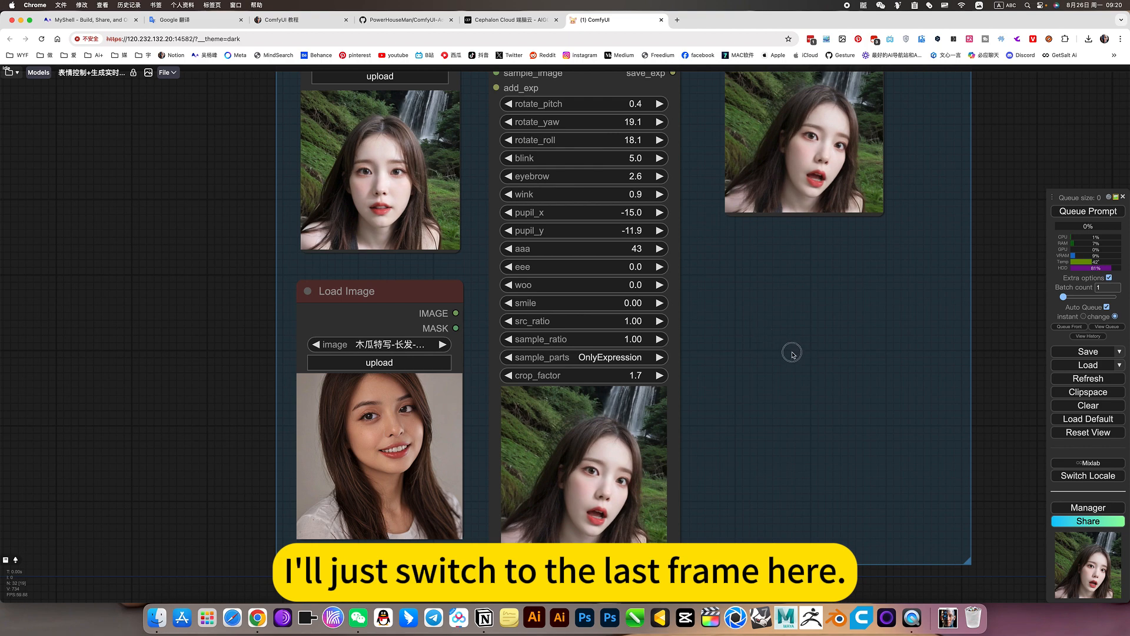
# - Set aaa to 49 and eee to 15.0 in the Expression Editor to reshape the open mouth
pyautogui.hscroll(-3, 795, 356)
pyautogui.scroll(2, 795, 356)
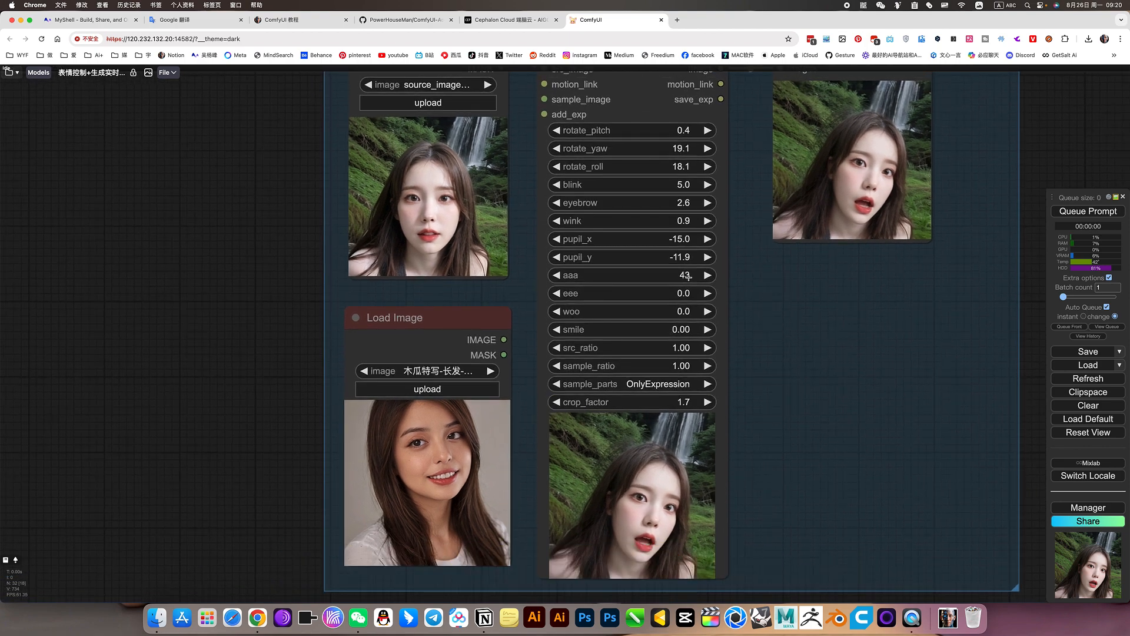
pyautogui.moveTo(685, 275); pyautogui.dragTo(737, 273)
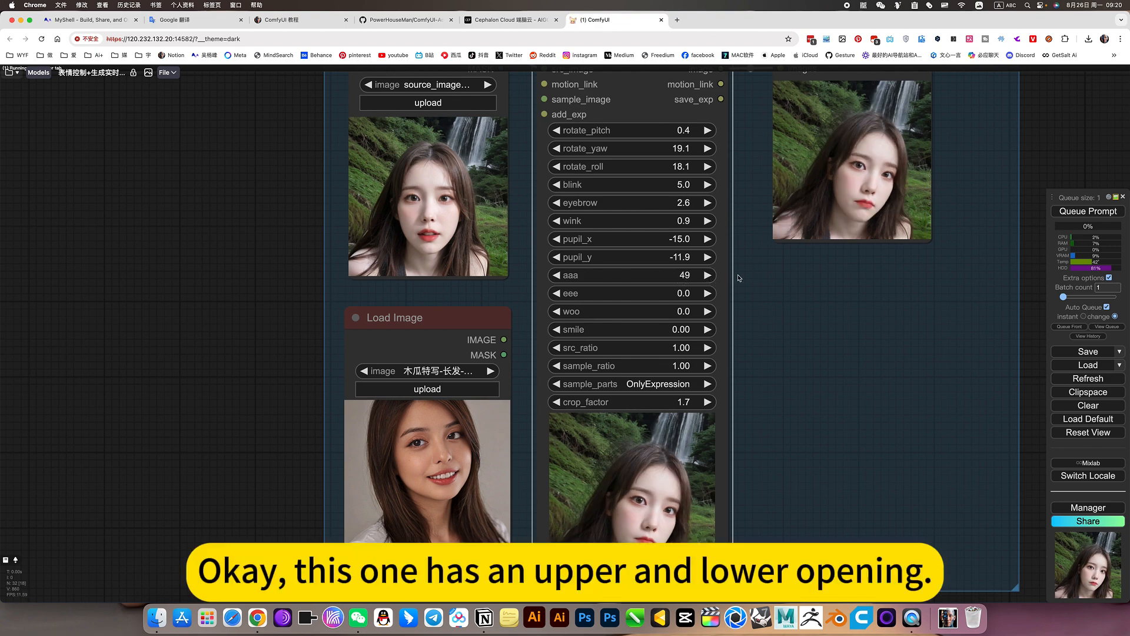
pyautogui.moveTo(777, 312); pyautogui.dragTo(765, 305)
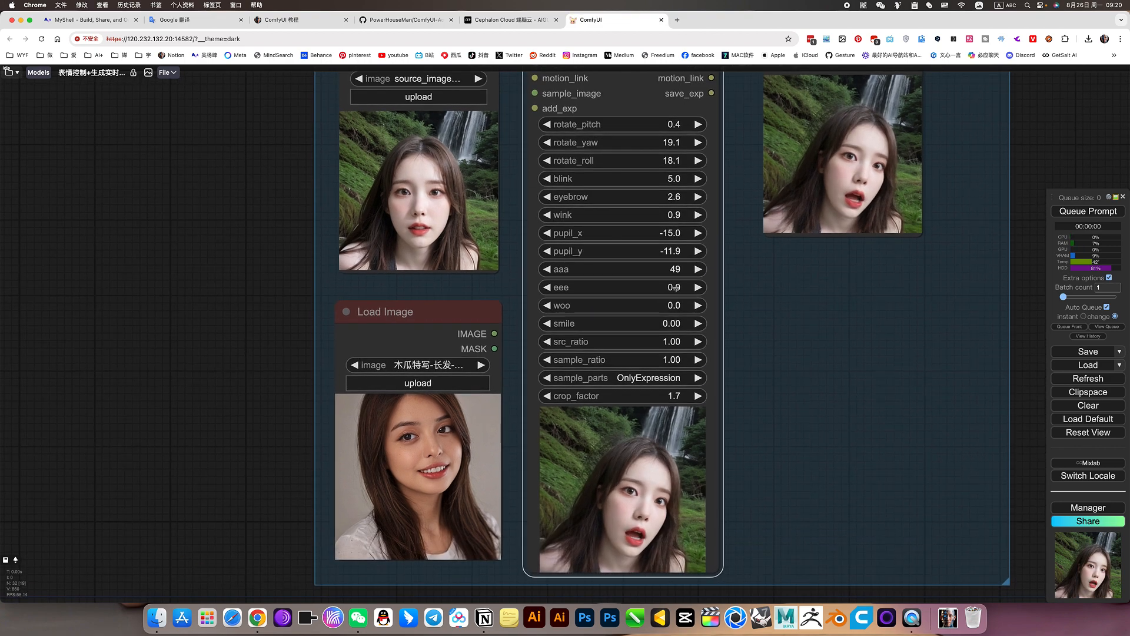
pyautogui.moveTo(672, 287); pyautogui.dragTo(732, 290)
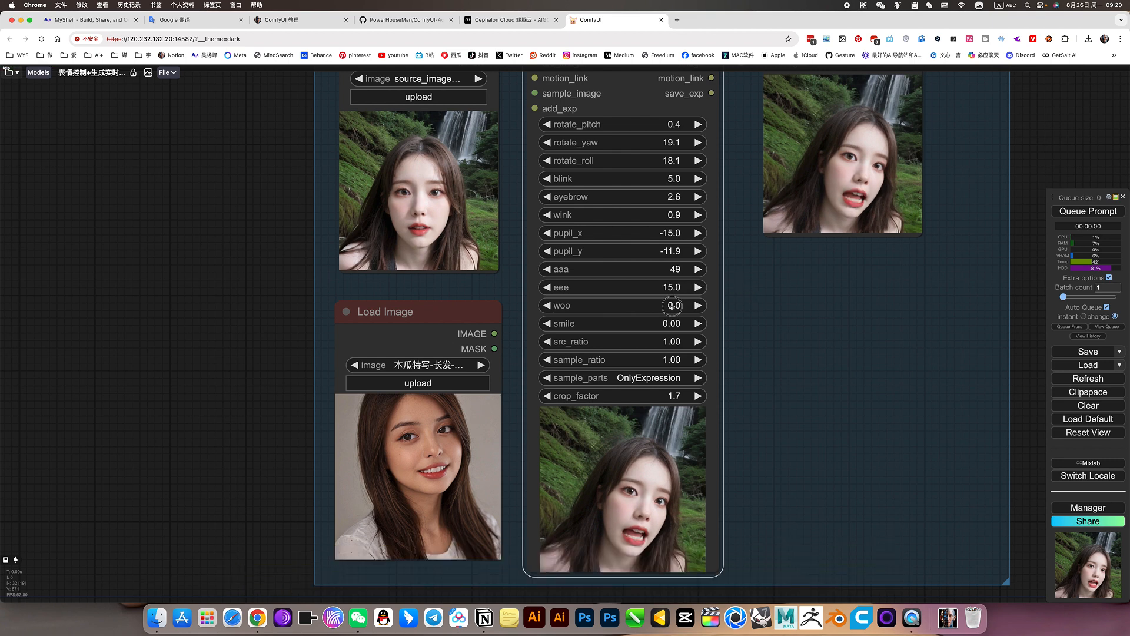
# - Try woo at 15.0 and -20.0 to compare mouth shapes, and bring it to -13.4
pyautogui.moveTo(673, 306); pyautogui.dragTo(724, 307)
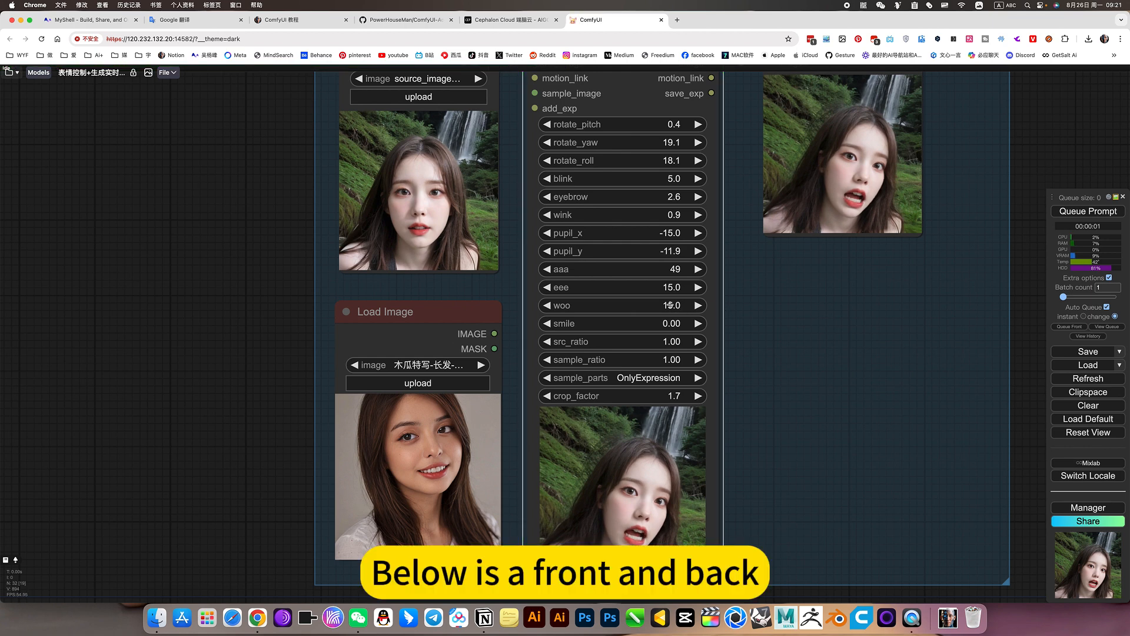
pyautogui.moveTo(670, 305); pyautogui.dragTo(626, 306)
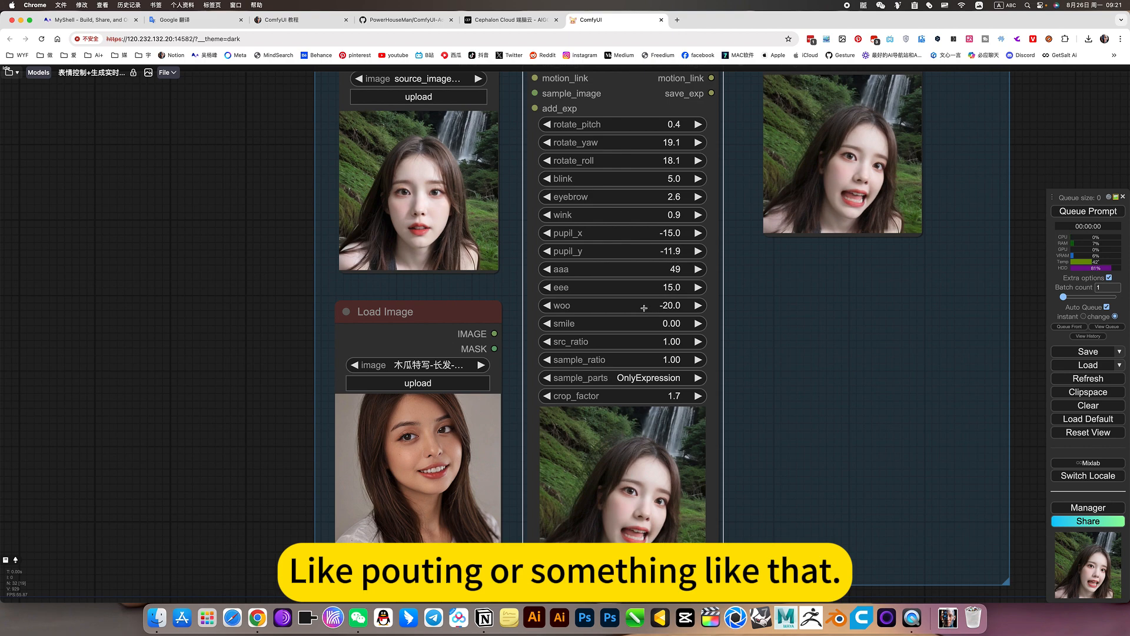
pyautogui.moveTo(667, 306); pyautogui.dragTo(674, 305)
# - Reset eee and aaa to 0 so that only woo shapes the mouth
pyautogui.click(674, 289)
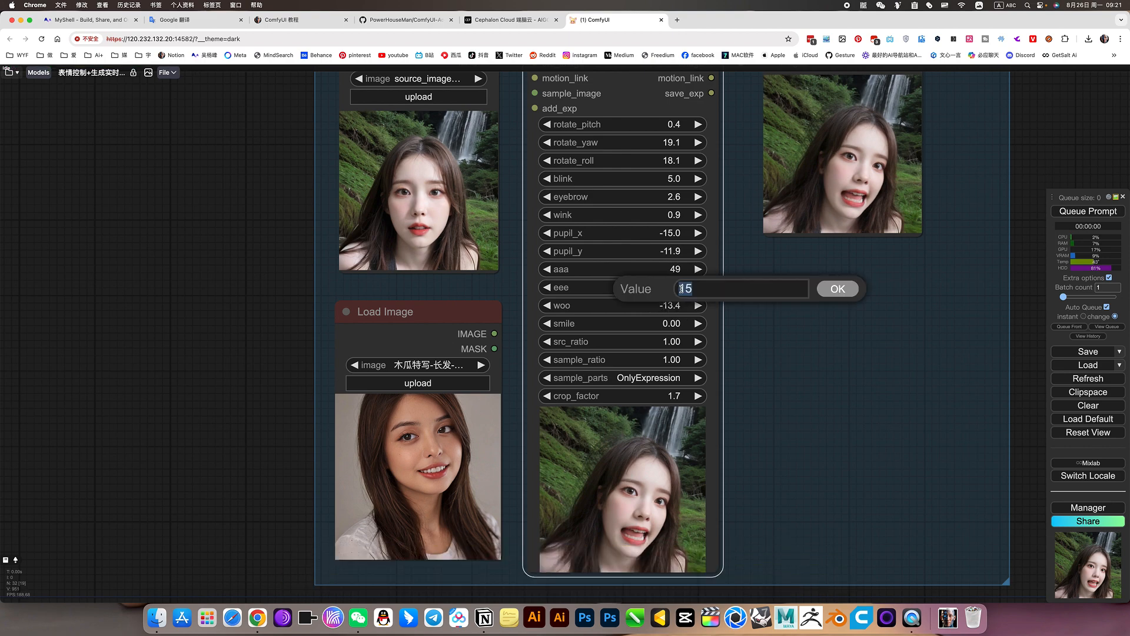
pyautogui.write('0')
pyautogui.click(838, 288)
pyautogui.click(676, 270)
pyautogui.write('0')
pyautogui.click(838, 266)
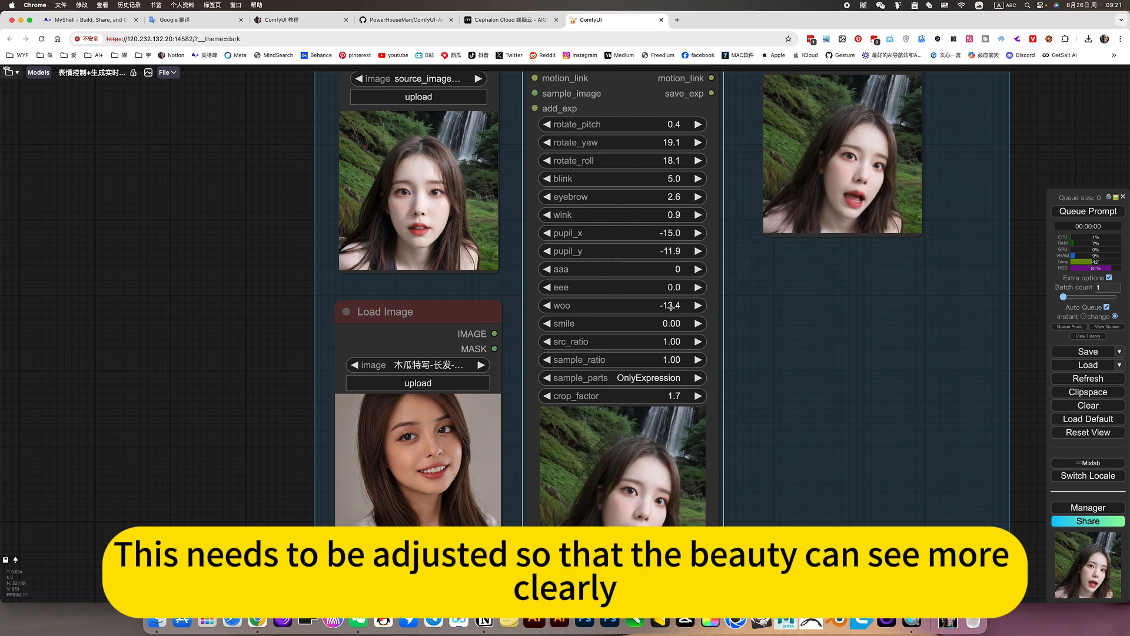
# - Pout the lips with woo at 15.0, and reset woo to 0
pyautogui.moveTo(672, 307); pyautogui.dragTo(768, 310)
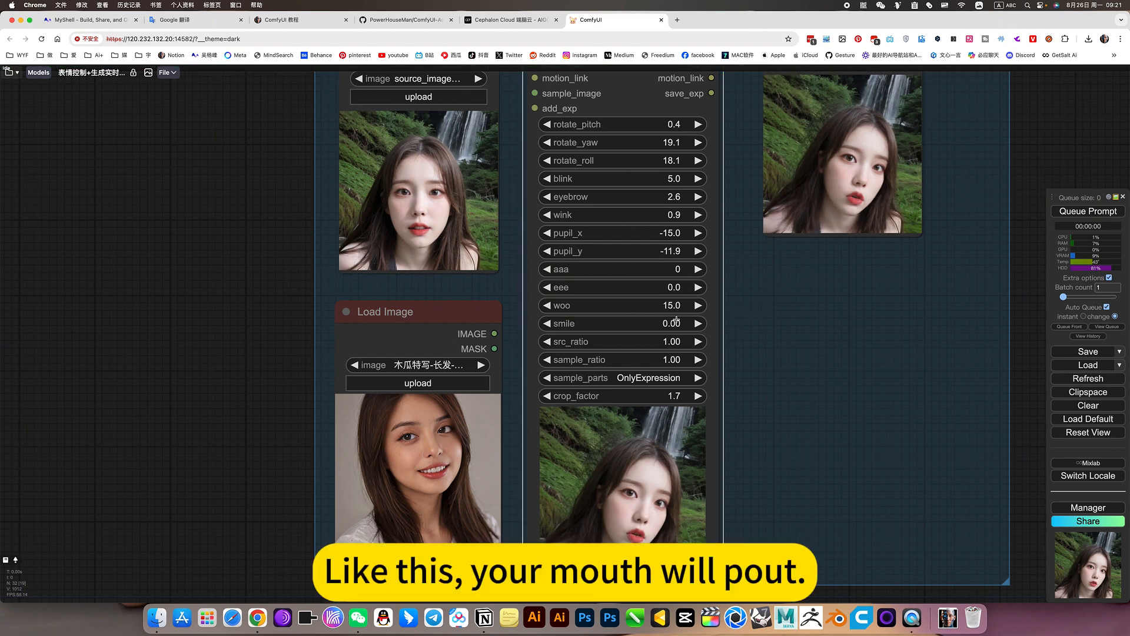
pyautogui.click(677, 306)
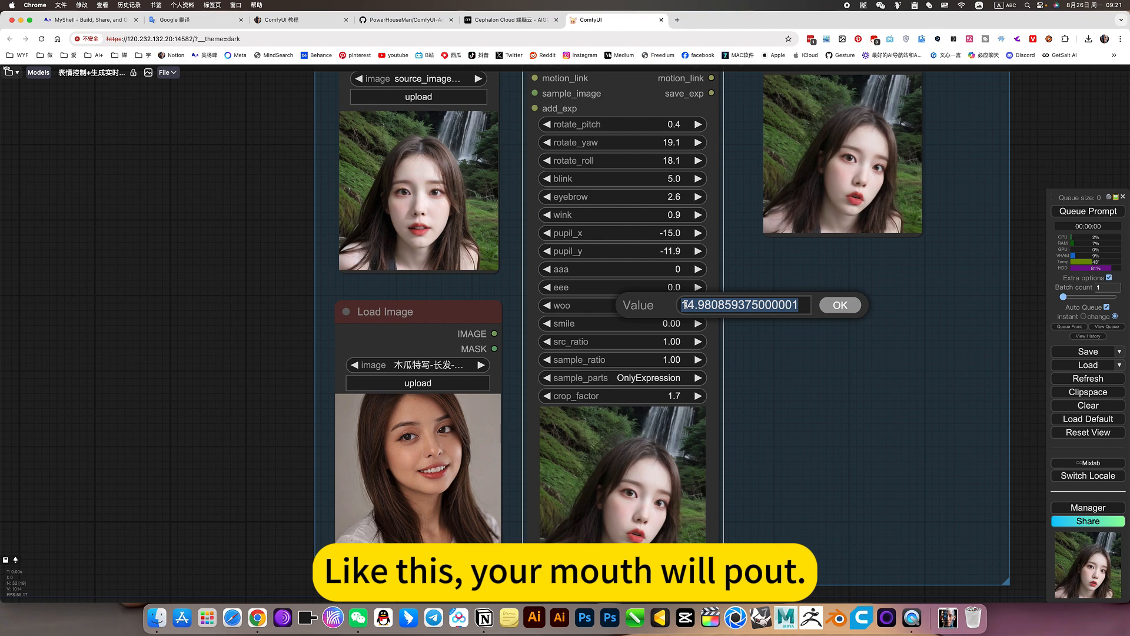
pyautogui.press('Return')
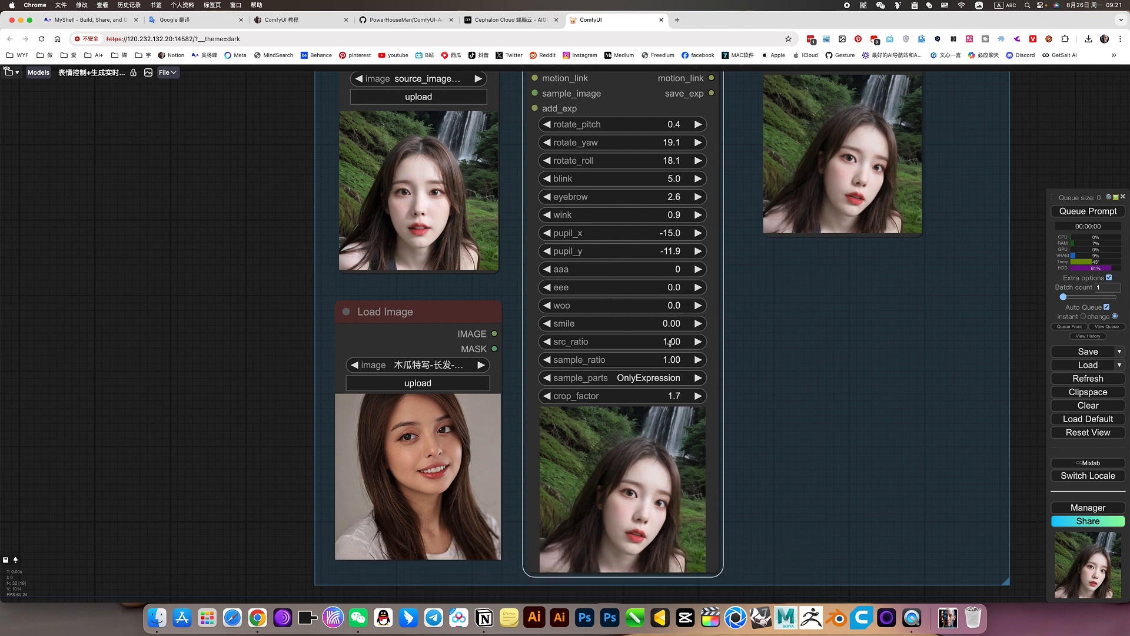
# - Make the portrait smile by setting smile to its maximum of 1.30
pyautogui.scroll(5, 764, 359)
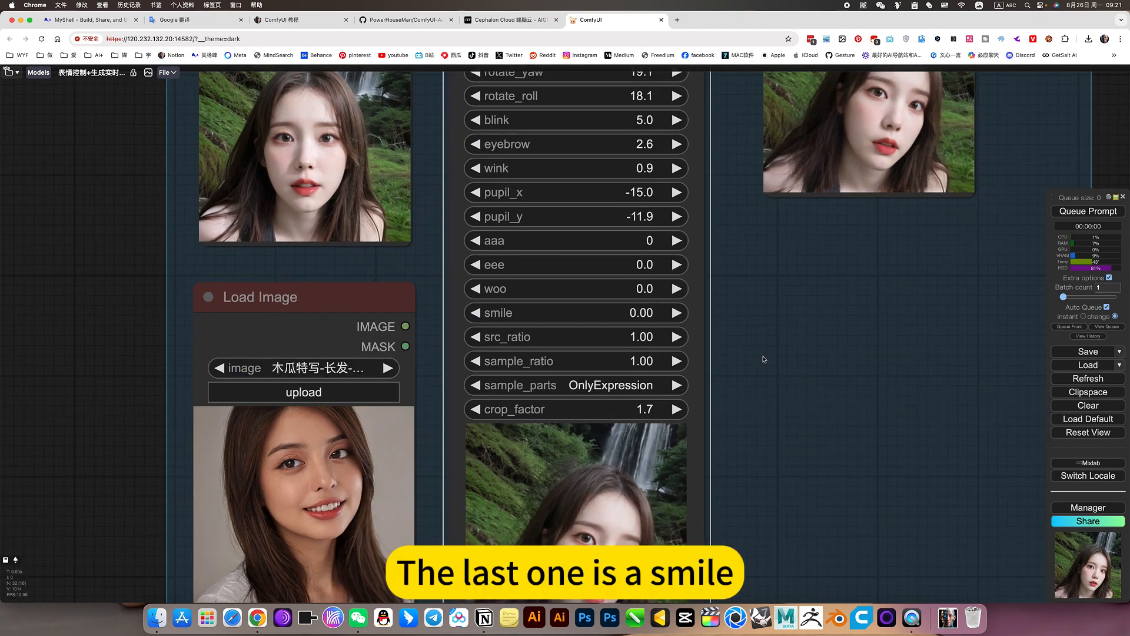
pyautogui.scroll(-2, 765, 359)
pyautogui.moveTo(642, 317); pyautogui.dragTo(825, 315)
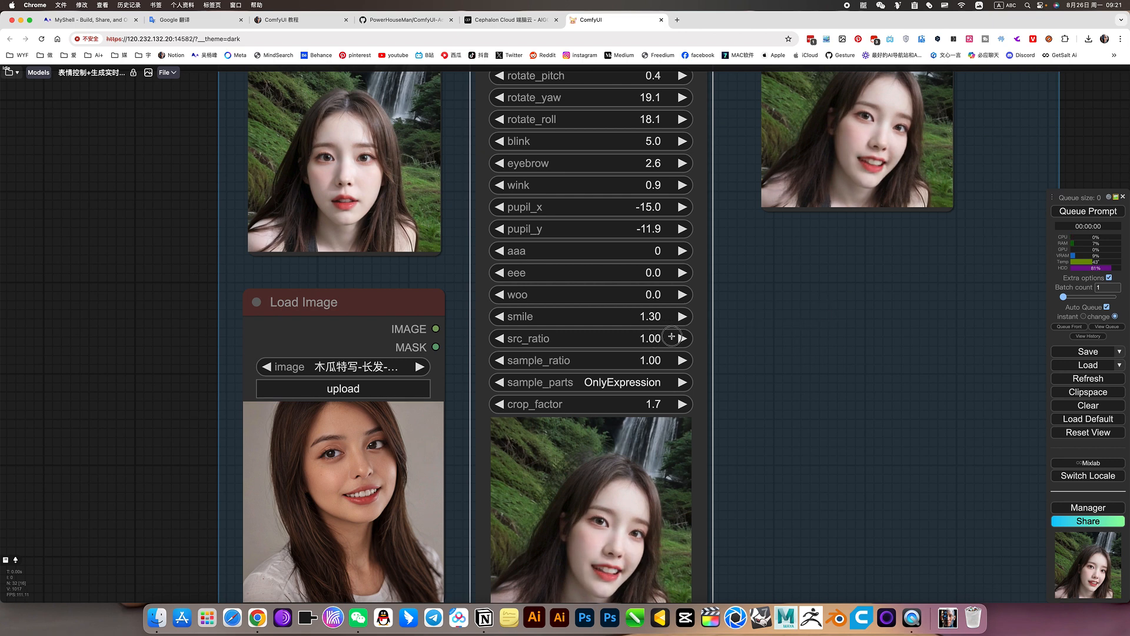
# - Set src_ratio to 0.00 and keep sample_ratio at 1 in the Expression Editor
pyautogui.moveTo(647, 338); pyautogui.dragTo(643, 339)
pyautogui.moveTo(648, 342); pyautogui.dragTo(625, 342)
pyautogui.moveTo(737, 371); pyautogui.dragTo(740, 340)
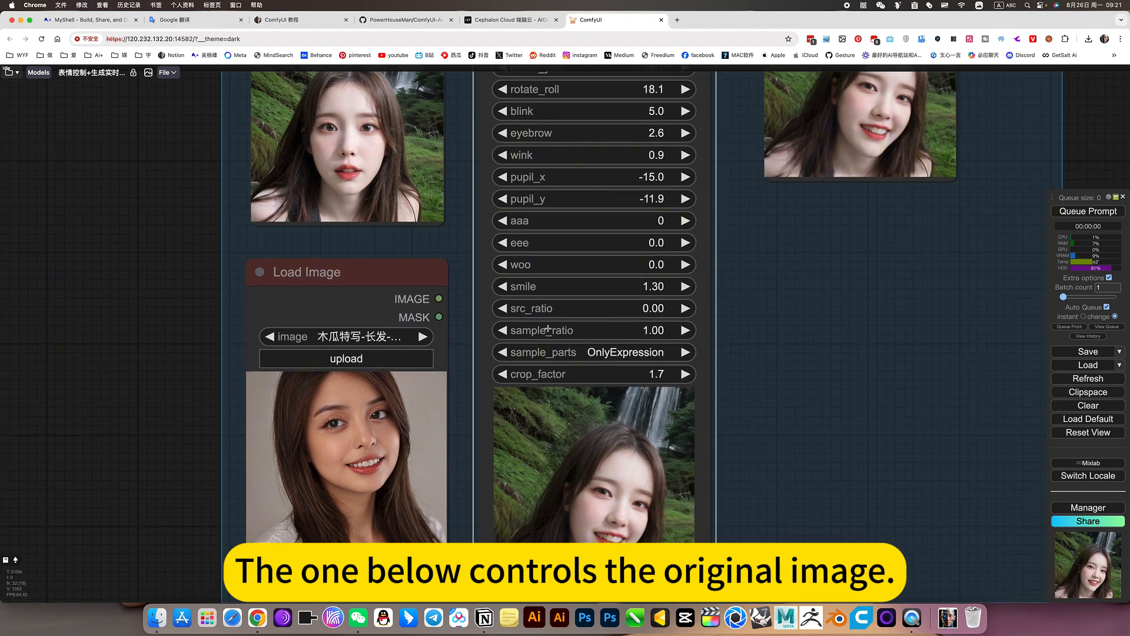
pyautogui.click(648, 330)
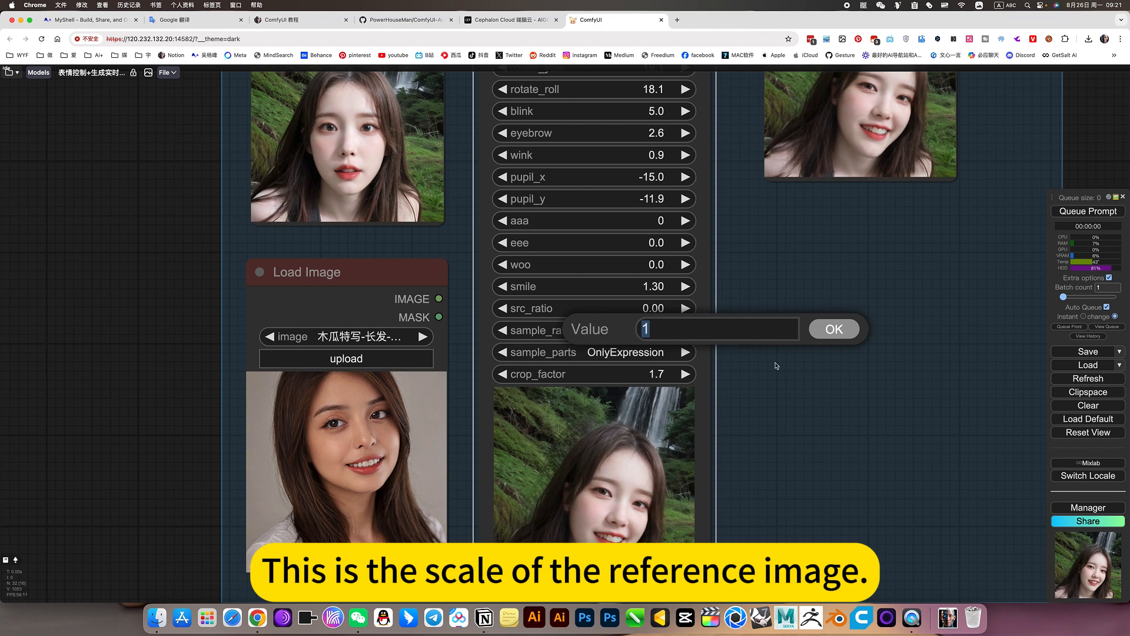
pyautogui.click(831, 333)
# - Try crop_factor at 2.5, and settle on 1.5 for a tighter face crop
pyautogui.scroll(-1, 762, 365)
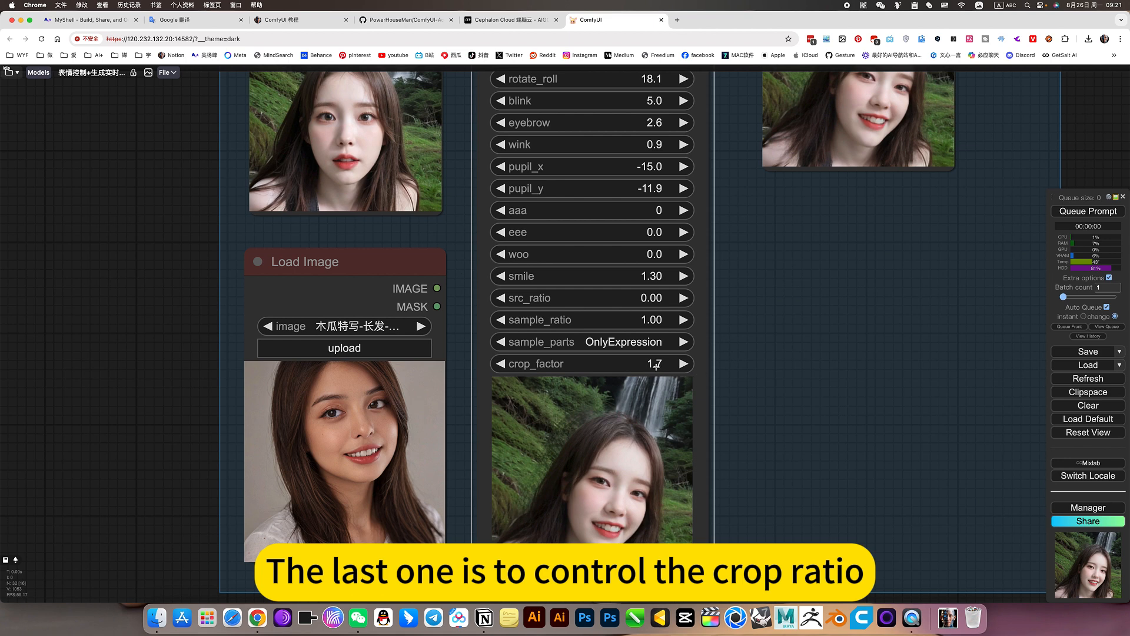
pyautogui.moveTo(664, 359); pyautogui.dragTo(869, 418)
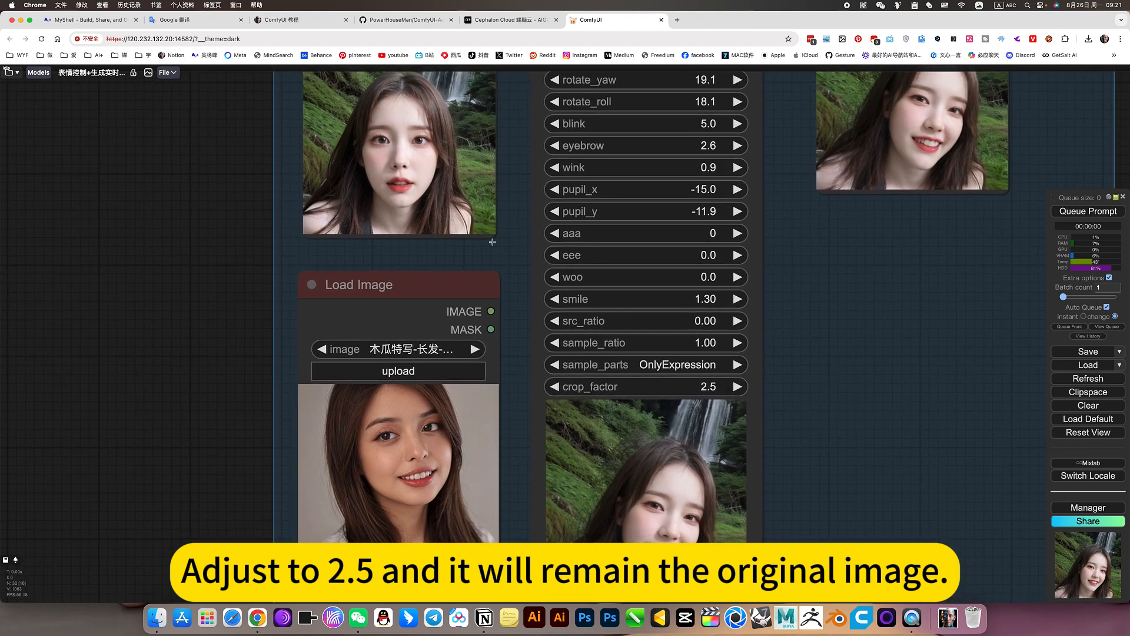
pyautogui.moveTo(707, 387); pyautogui.dragTo(527, 383)
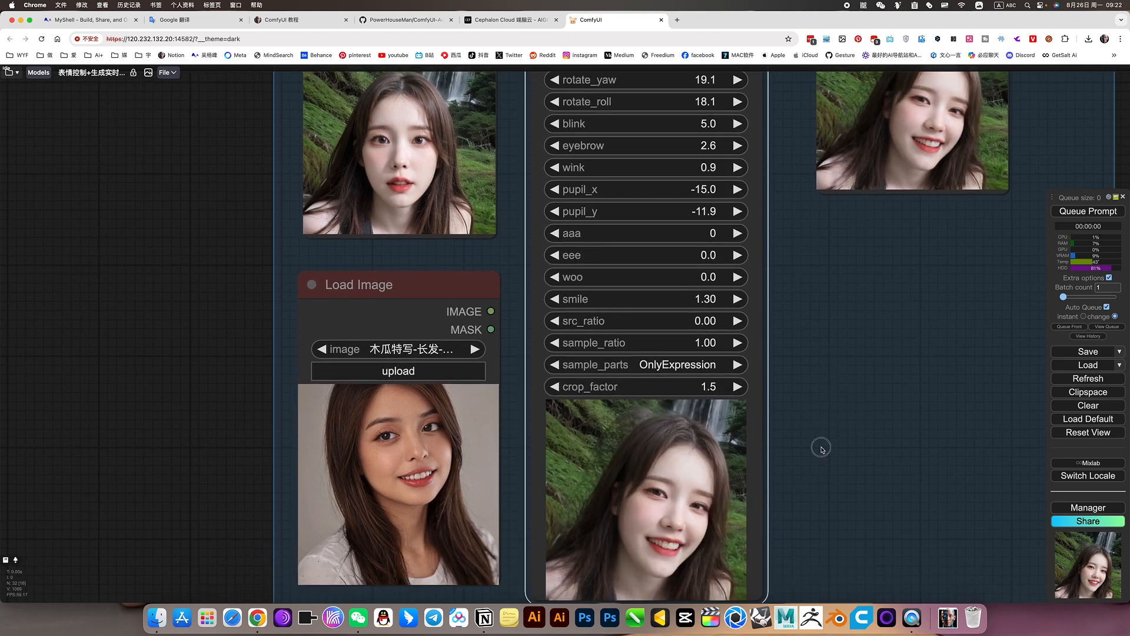
# - Expand the 控制表情 note to check its content, collapse it, and align it with the Expression Editor's left edge
pyautogui.hscroll(10, 672, 429)
pyautogui.scroll(-5, 672, 429)
pyautogui.moveTo(825, 469); pyautogui.dragTo(394, 424)
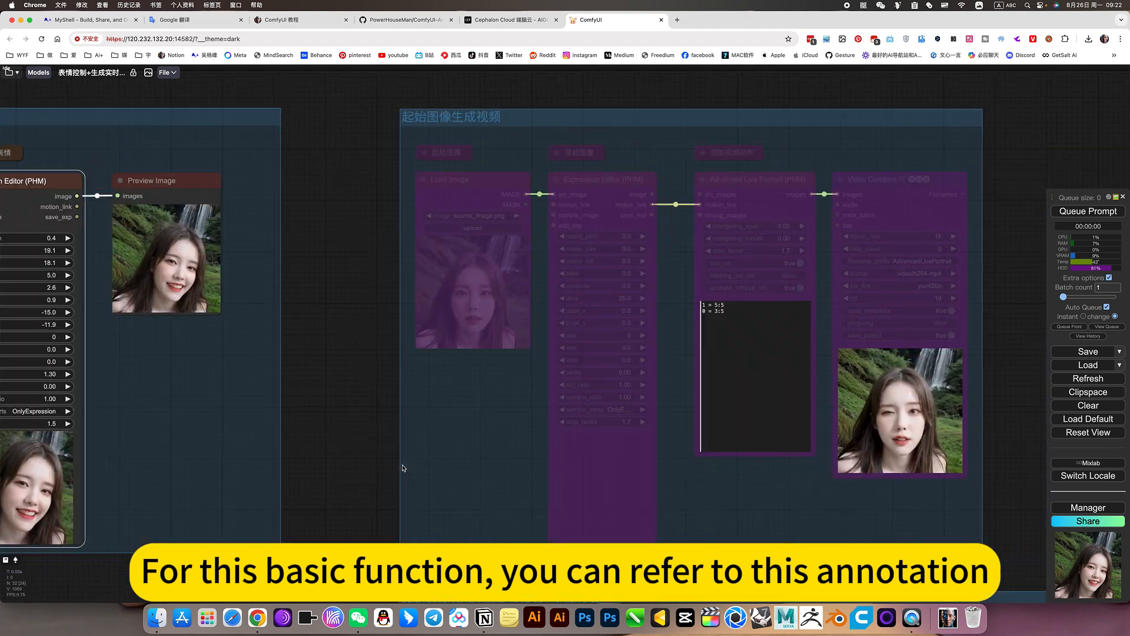
pyautogui.hscroll(-15, 394, 425)
pyautogui.scroll(3, 557, 229)
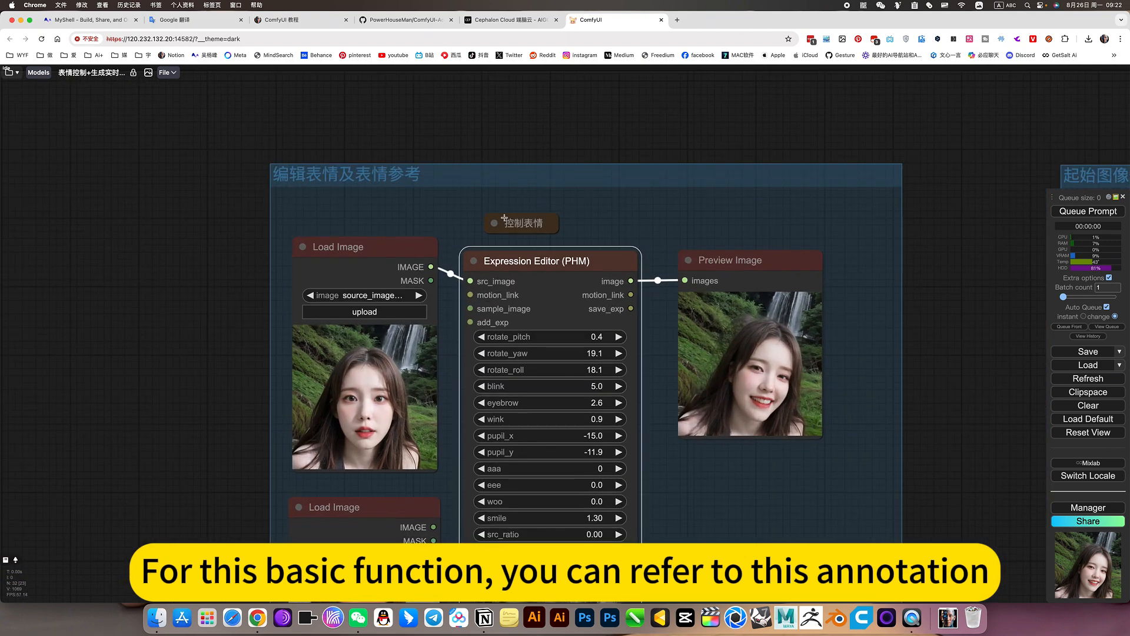
pyautogui.click(495, 224)
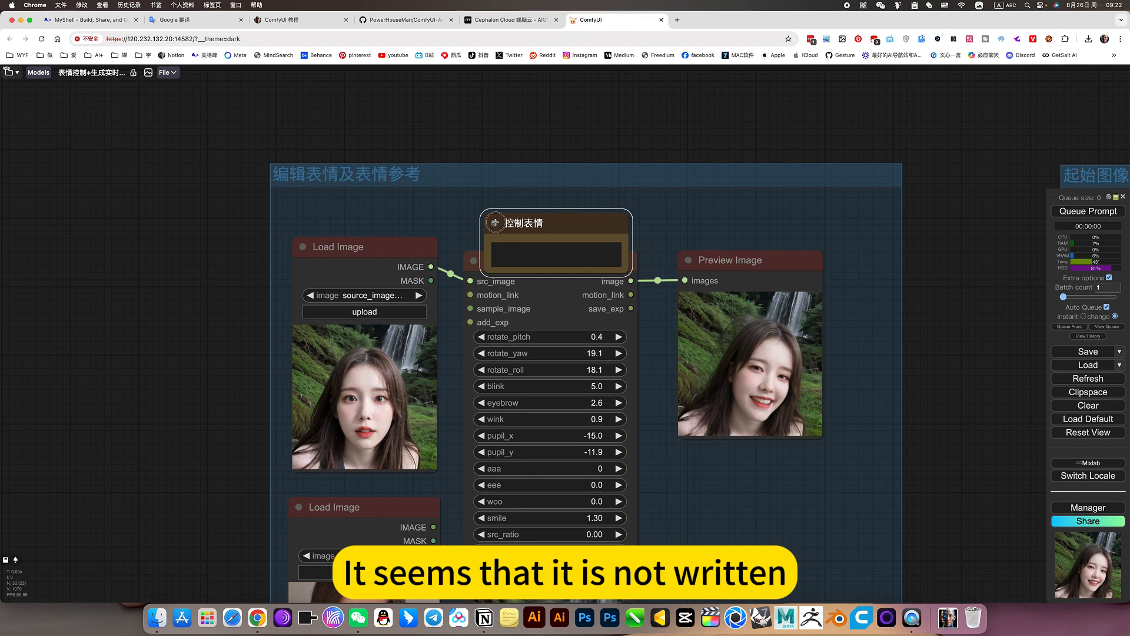
pyautogui.click(495, 223)
pyautogui.moveTo(518, 224); pyautogui.dragTo(498, 227)
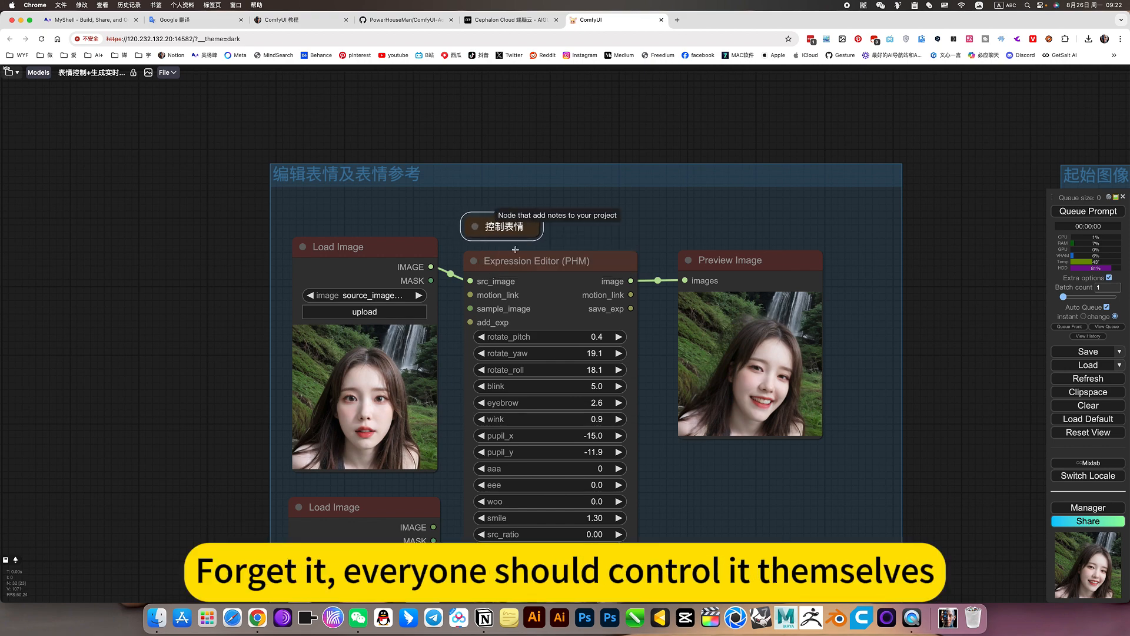
# - Bypass all nodes of the 编辑表情及表情参考 group
pyautogui.scroll(-5, 516, 250)
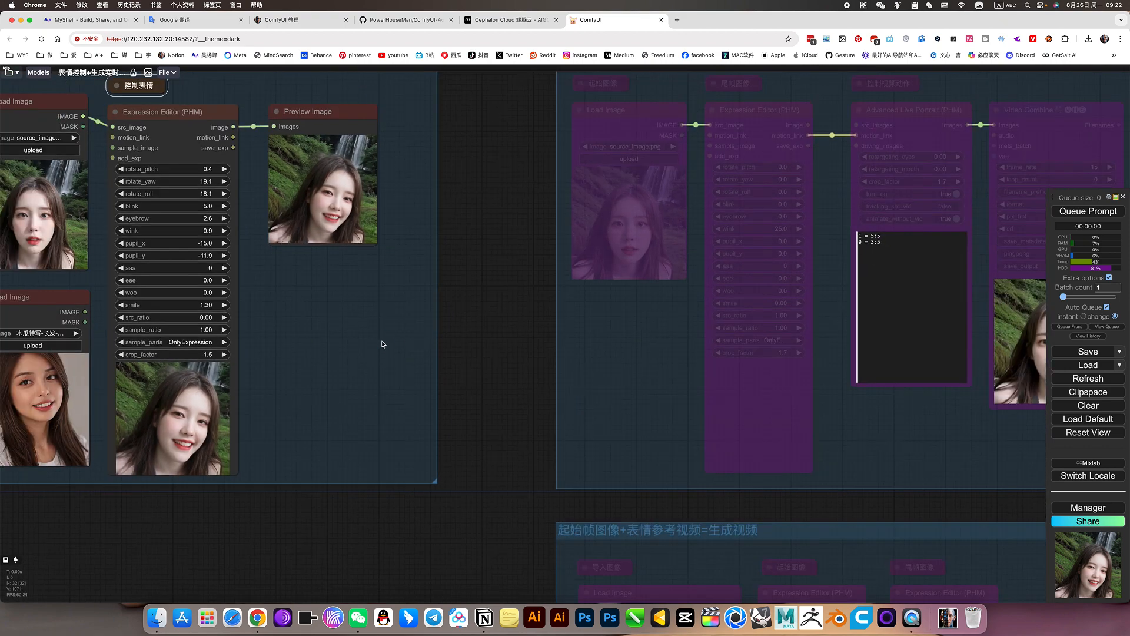
pyautogui.rightClick(383, 345)
pyautogui.click(412, 474)
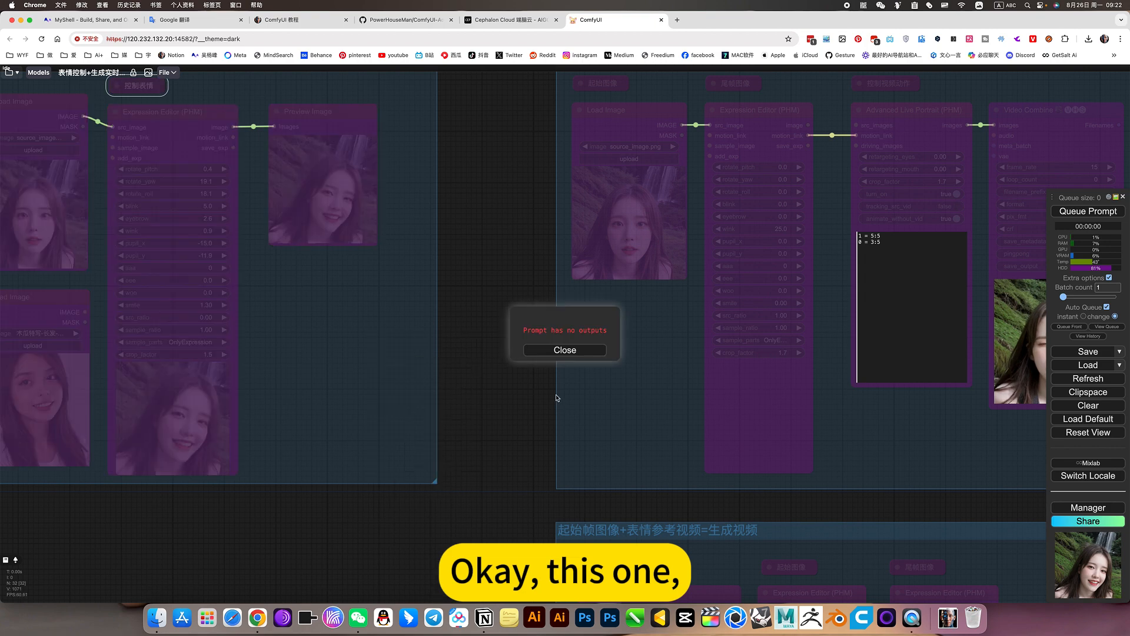
# - Activate the 起始图像生成视频 group by setting its nodes to Always
pyautogui.moveTo(557, 398); pyautogui.dragTo(388, 416)
pyautogui.rightClick(763, 342)
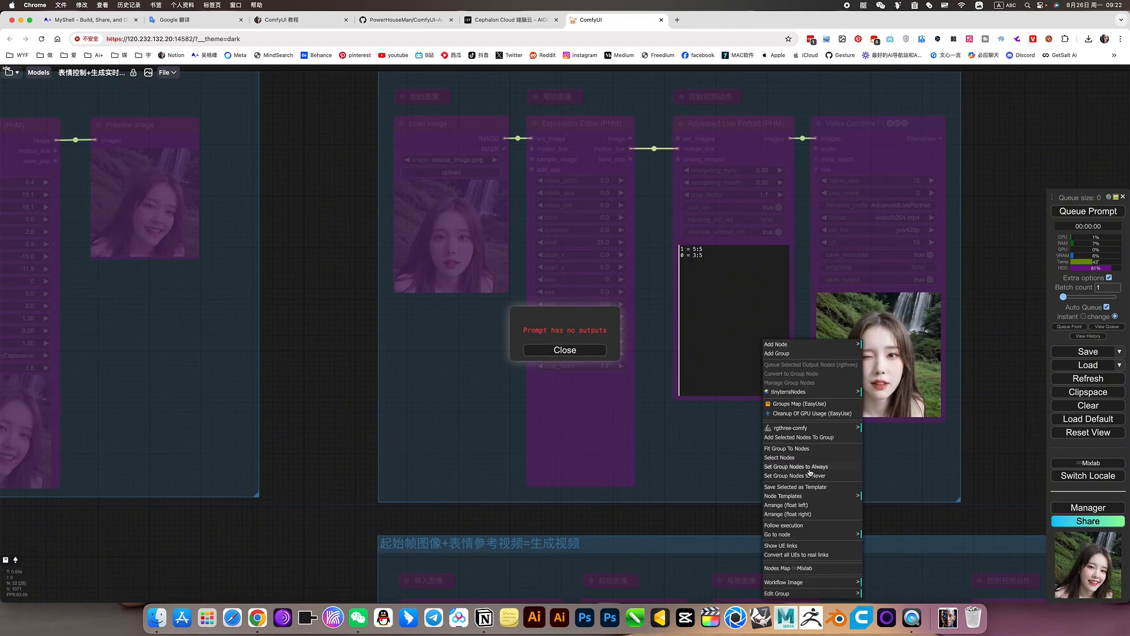
pyautogui.click(810, 468)
pyautogui.moveTo(752, 469); pyautogui.dragTo(687, 514)
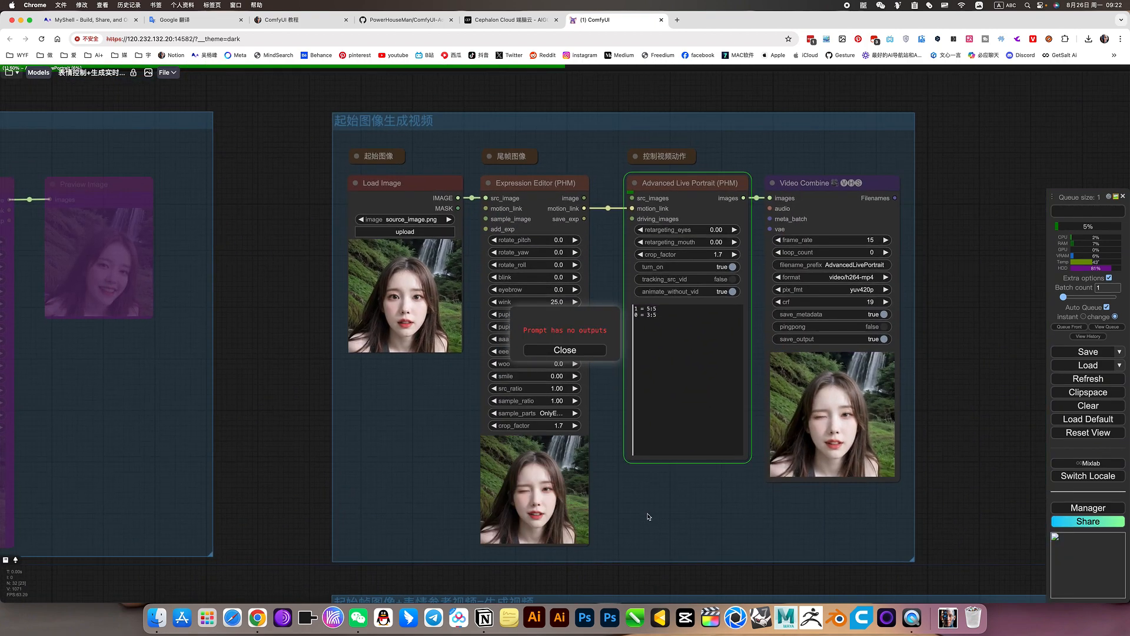
# - Examine the start image, end-frame expression settings, Advanced Live Portrait motion commands and Video Combine preview in the 起始图像生成视频 group
pyautogui.scroll(4, 648, 516)
pyautogui.moveTo(638, 487); pyautogui.dragTo(587, 531)
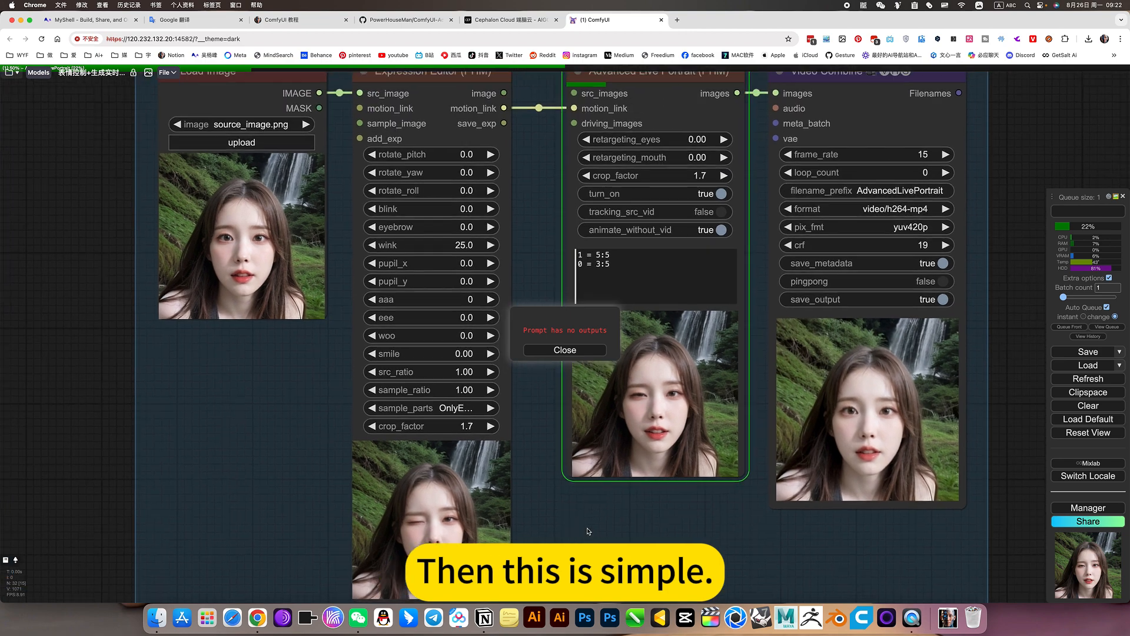
pyautogui.moveTo(248, 353); pyautogui.dragTo(229, 471)
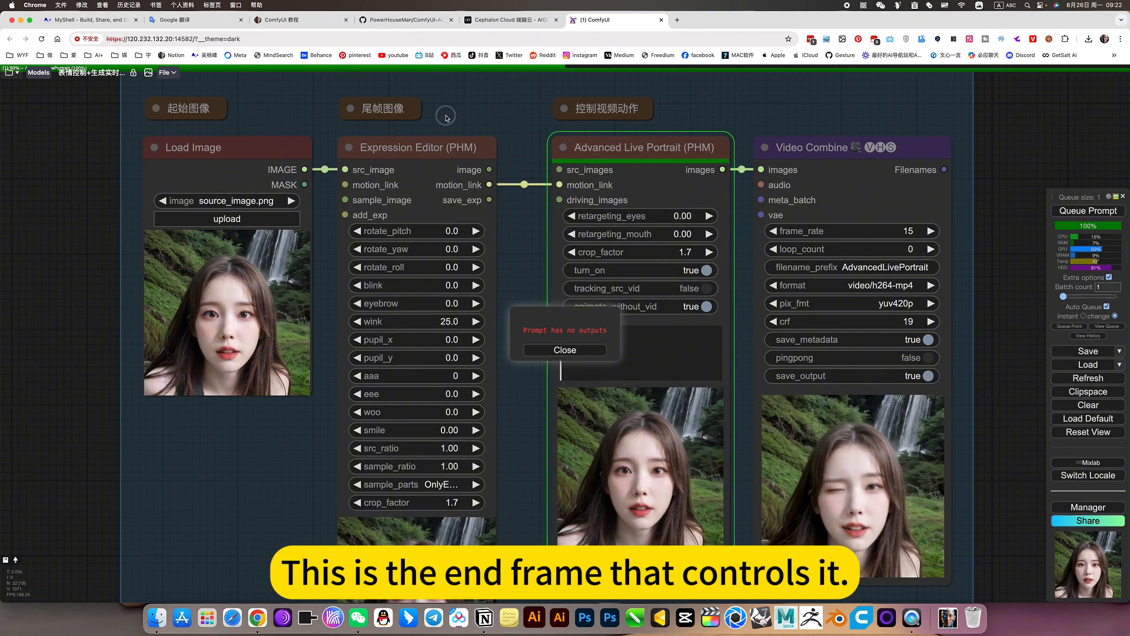
pyautogui.moveTo(447, 118)
pyautogui.mouseDown()
pyautogui.moveTo(433, 122)
pyautogui.moveTo(440, 105)
pyautogui.mouseUp()
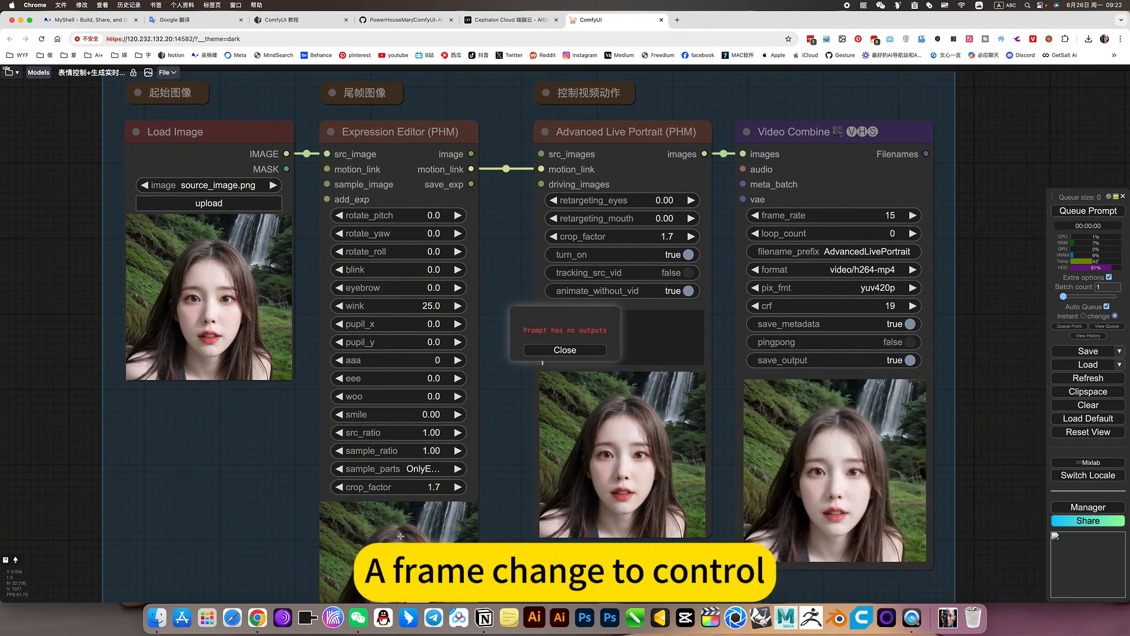
pyautogui.moveTo(504, 436); pyautogui.dragTo(462, 393)
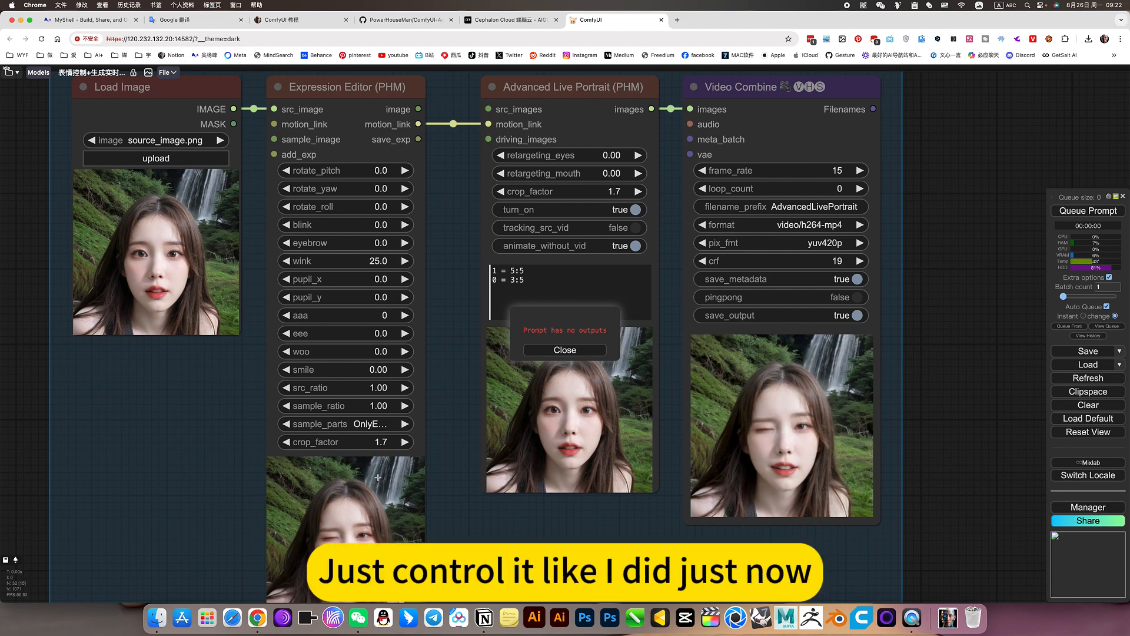
pyautogui.moveTo(444, 324); pyautogui.dragTo(480, 308)
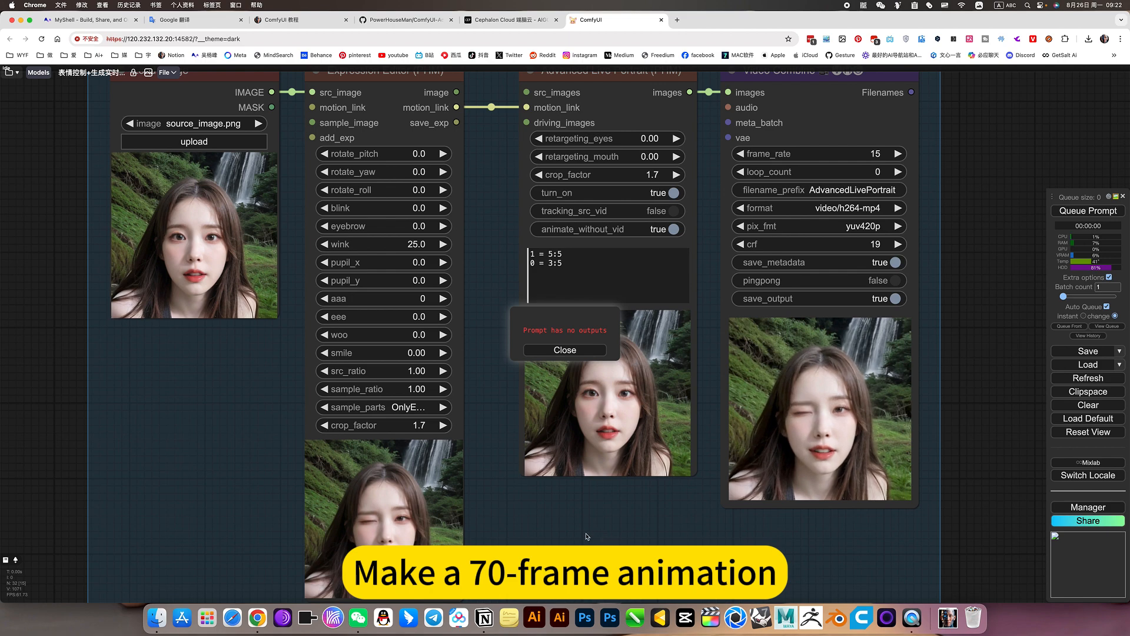
pyautogui.moveTo(493, 289); pyautogui.dragTo(406, 357)
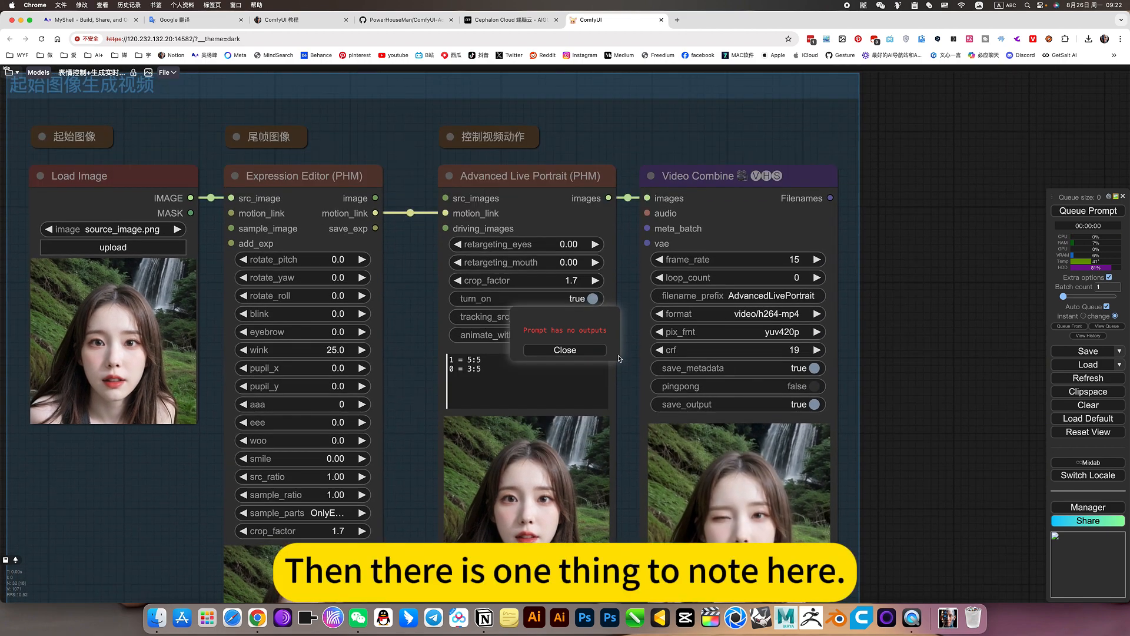
# - Dismiss the message and expand the 控制视频动作 note to read its motion command syntax and example lines
pyautogui.click(562, 350)
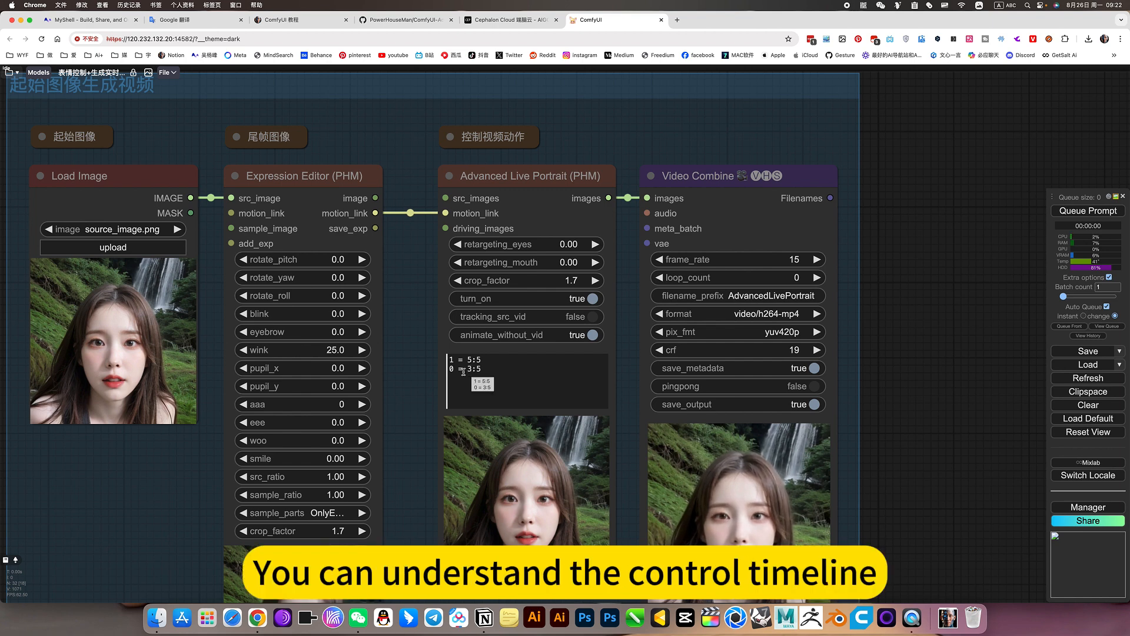
pyautogui.click(451, 137)
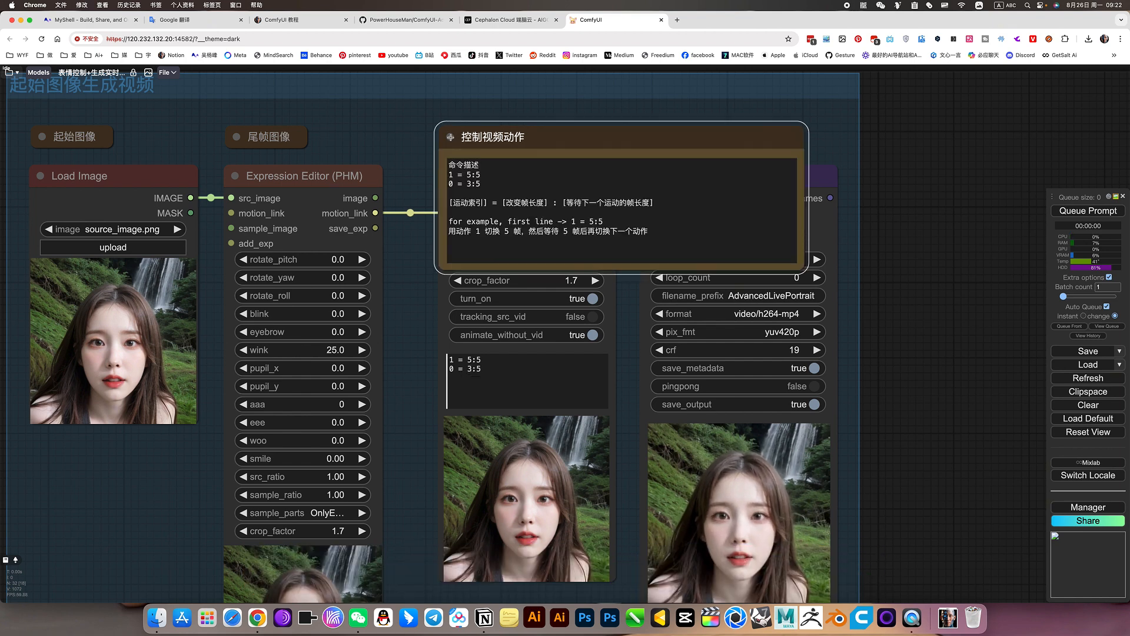
pyautogui.click(478, 175)
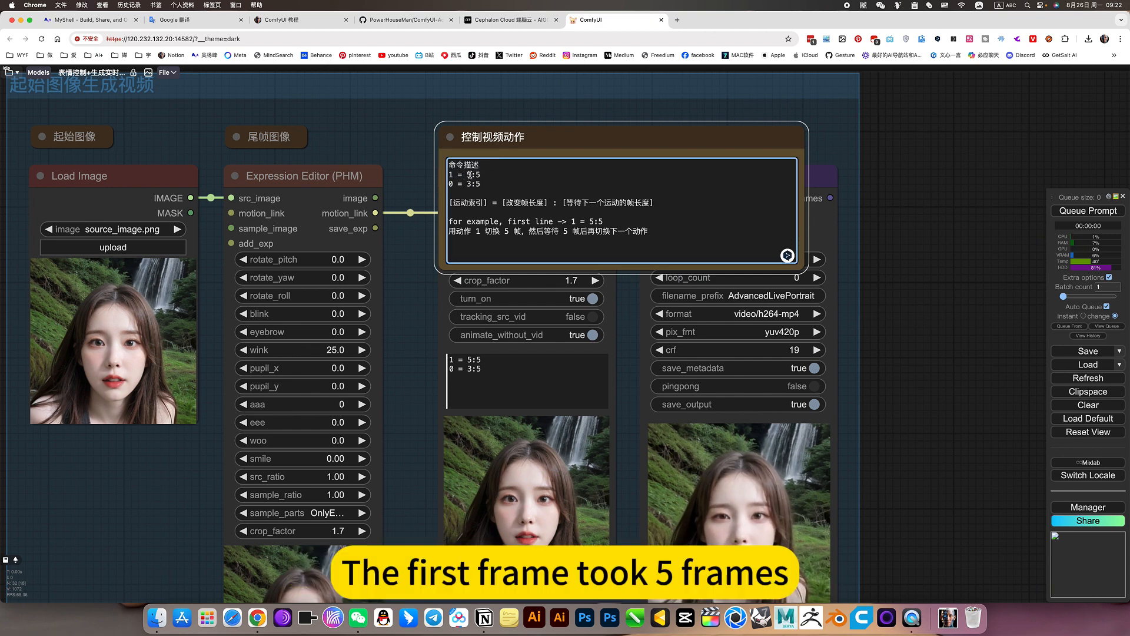
pyautogui.click(80, 171)
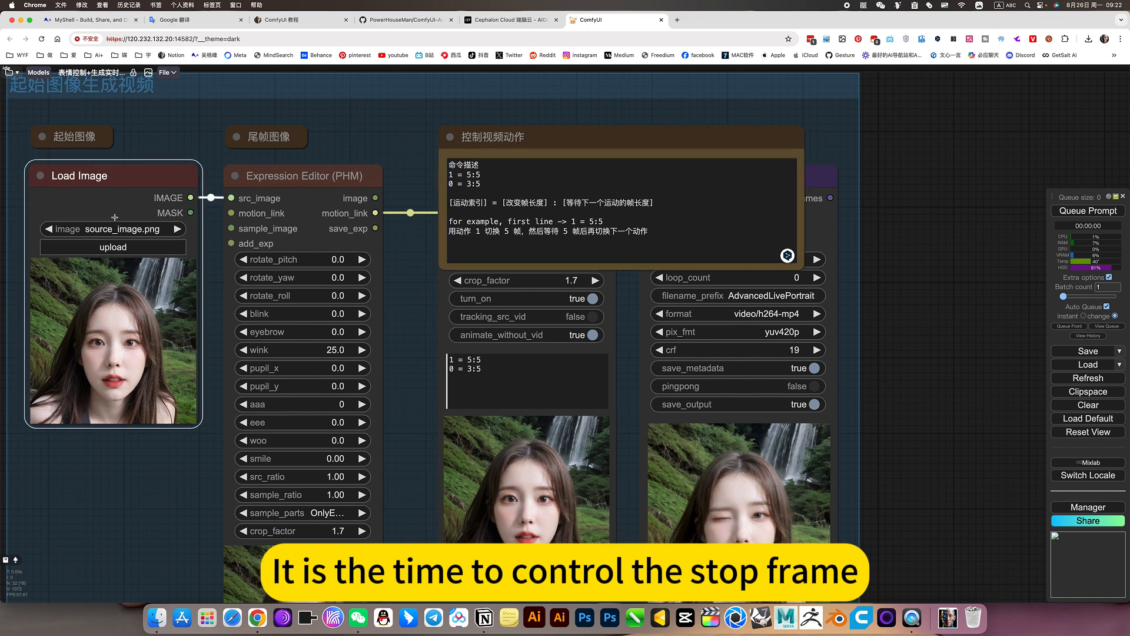
pyautogui.click(468, 175)
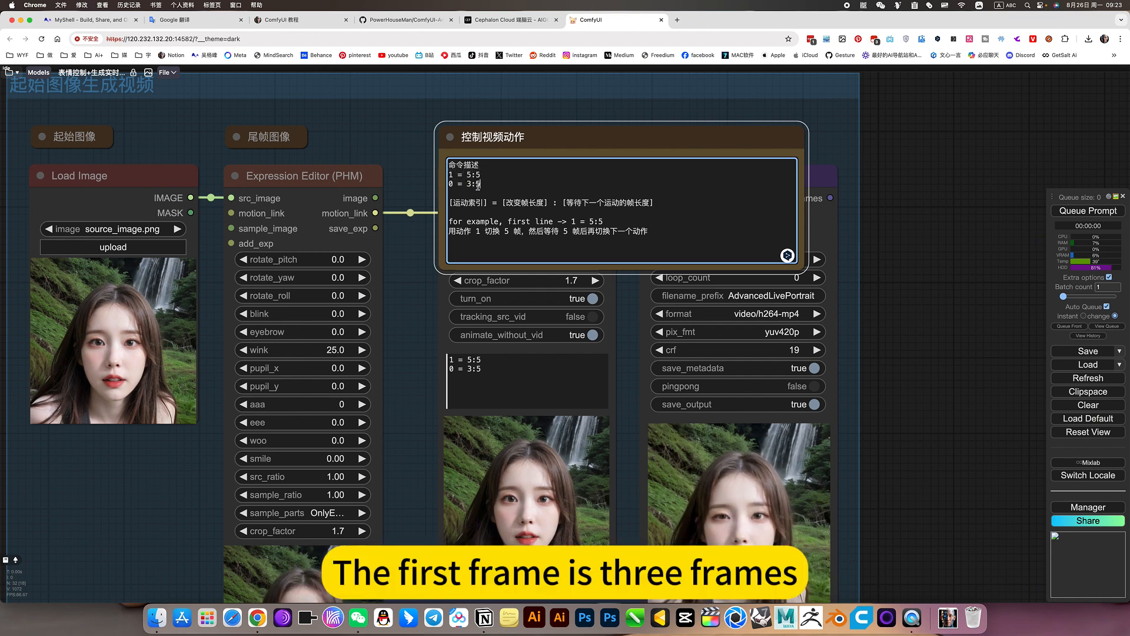
pyautogui.click(480, 183)
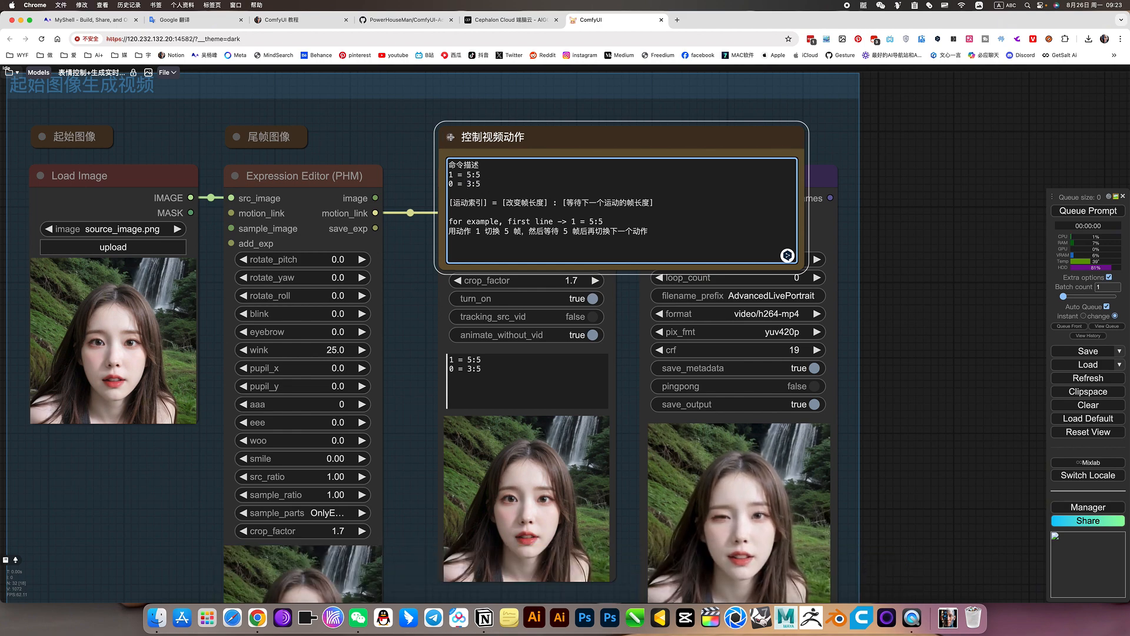
# - Review the two motion command lines in the Advanced Live Portrait node against the portrait previews
pyautogui.scroll(-5, 397, 358)
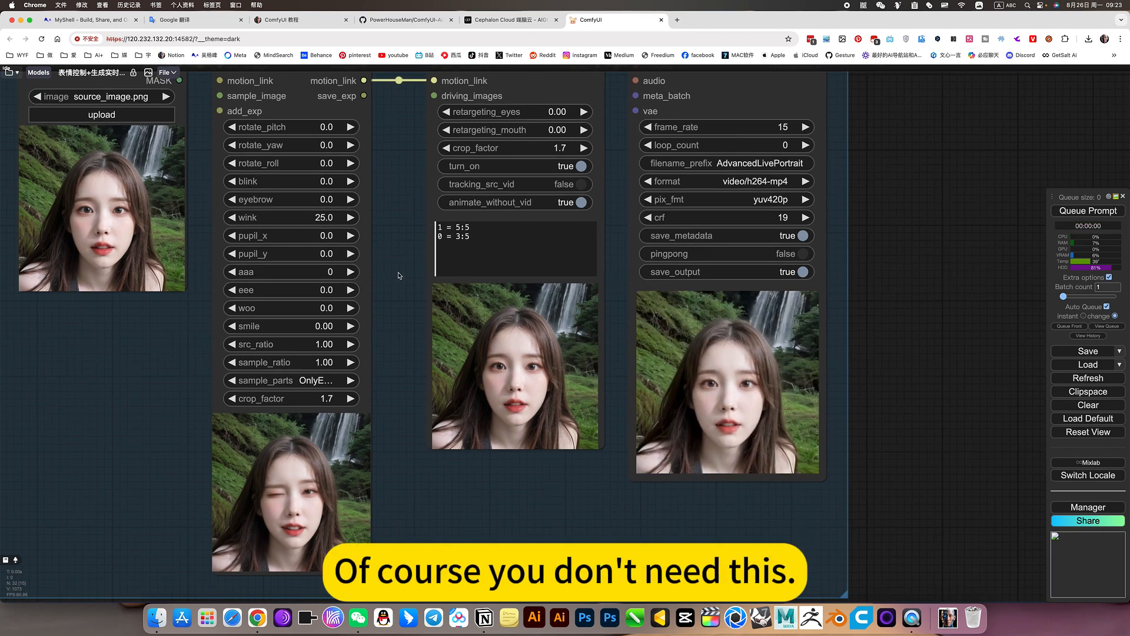
pyautogui.scroll(2, 399, 276)
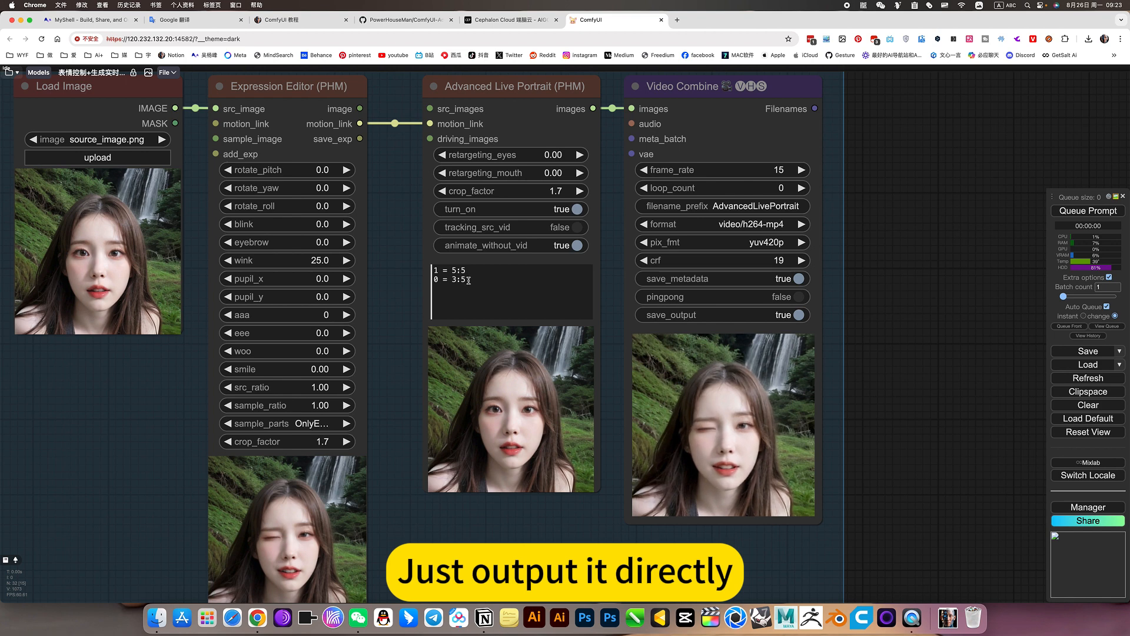
pyautogui.moveTo(469, 280); pyautogui.dragTo(410, 260)
pyautogui.click(380, 265)
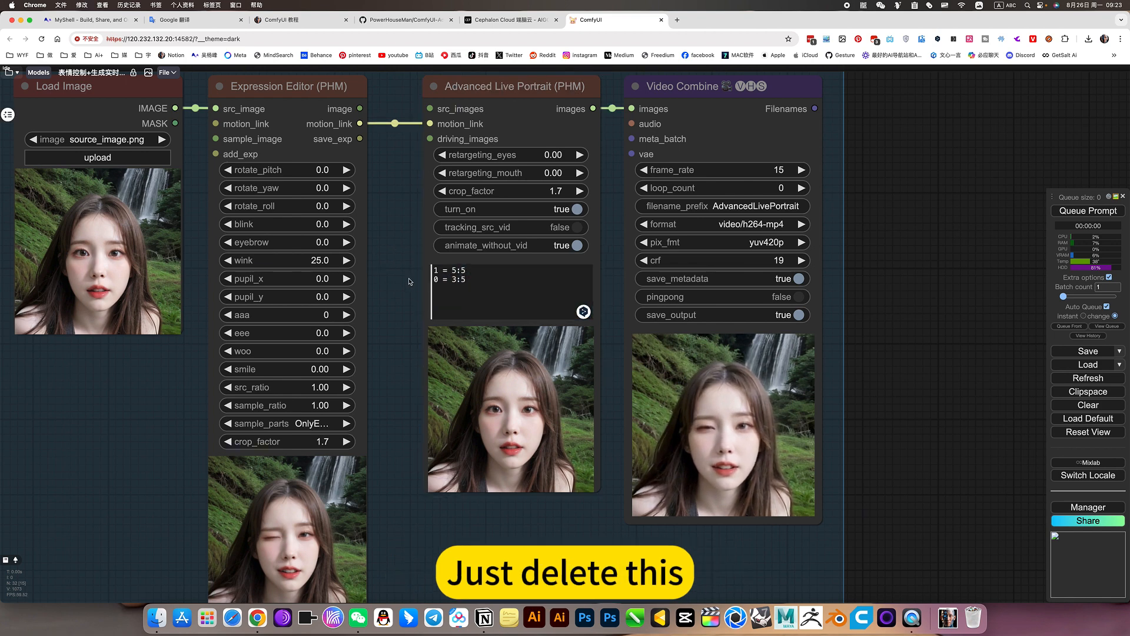
# - Try a longer stay length in Advanced Live Portrait's second motion command, restoring the line to 0 = 3:5
pyautogui.click(453, 281)
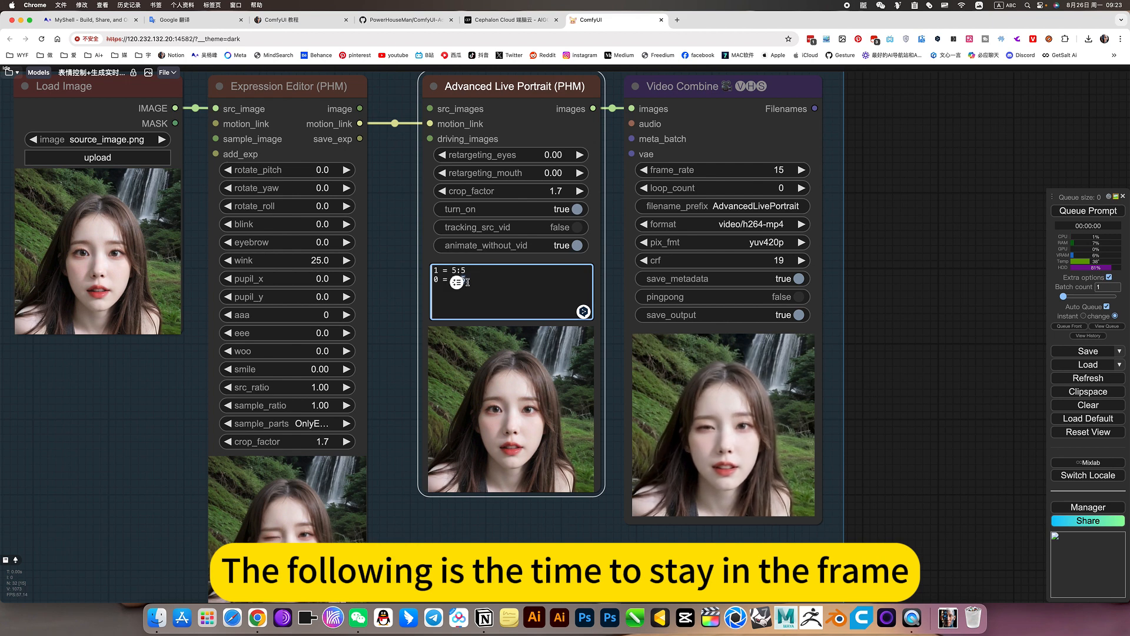
pyautogui.click(401, 308)
pyautogui.click(477, 283)
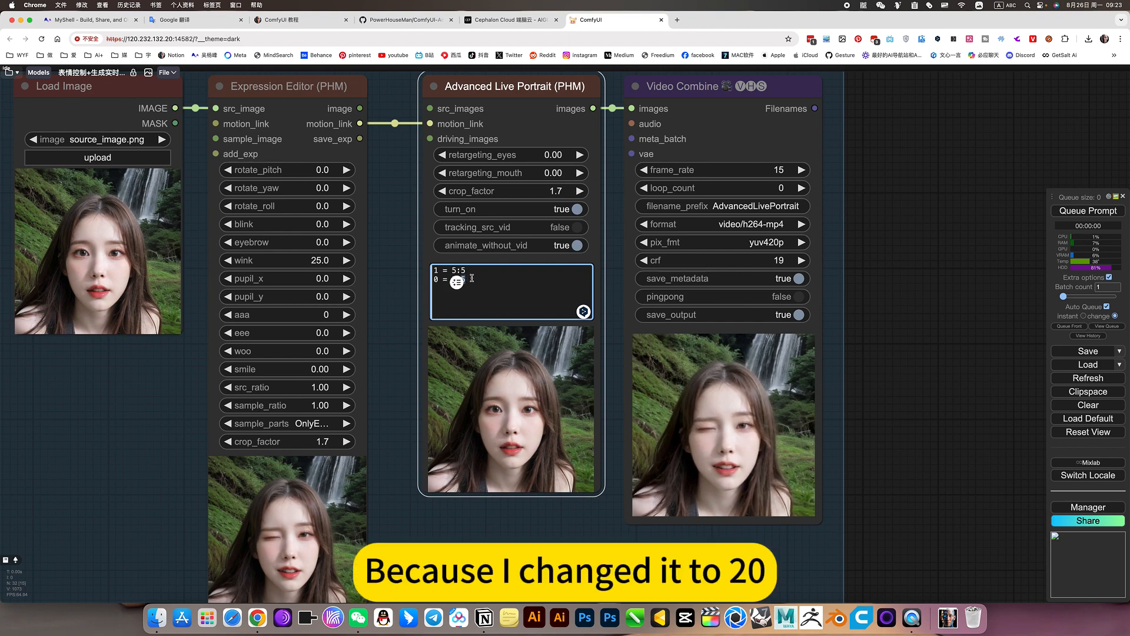
pyautogui.write('0')
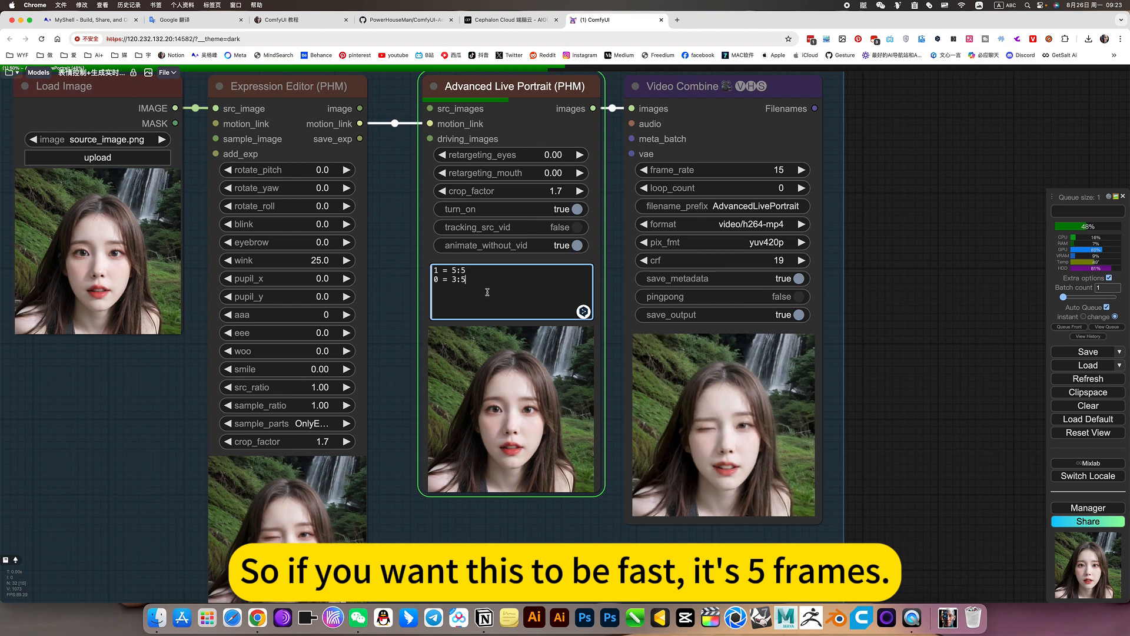
pyautogui.click(364, 329)
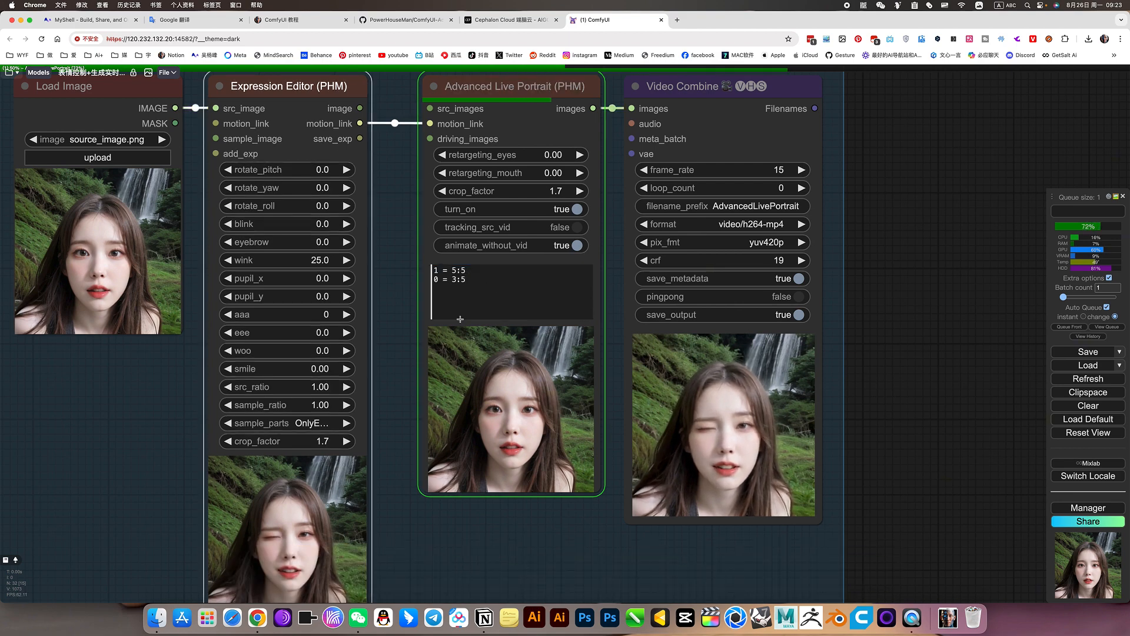
# - Examine the video preview and the change and stay frame counts in Advanced Live Portrait's motion commands
pyautogui.moveTo(524, 536); pyautogui.dragTo(495, 529)
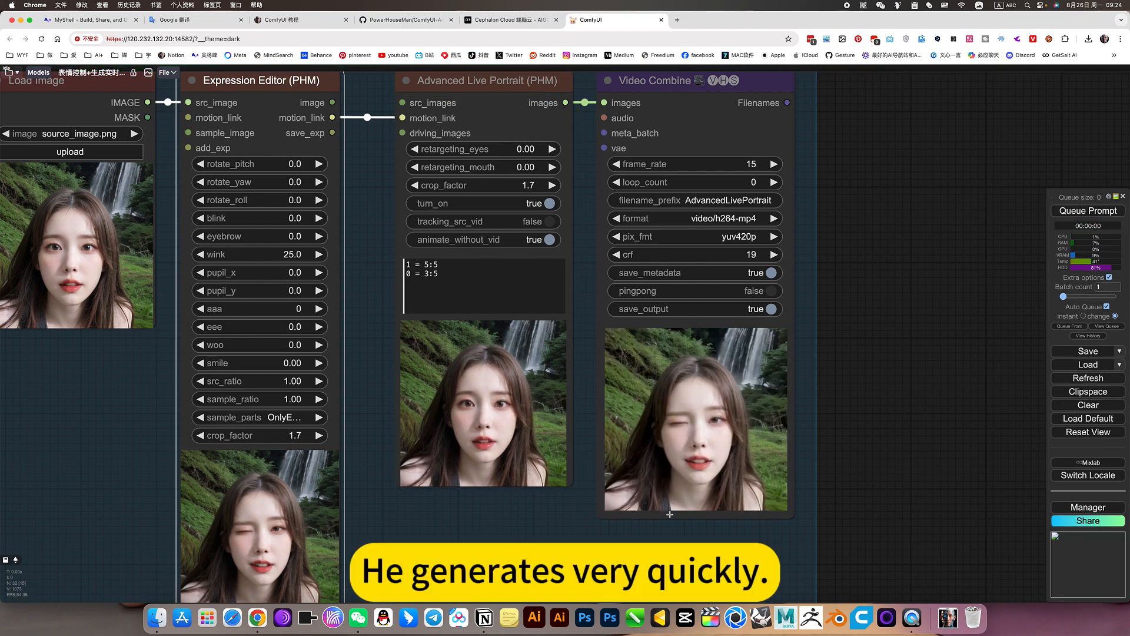
pyautogui.scroll(-5, 534, 533)
pyautogui.scroll(-2, 535, 533)
pyautogui.hscroll(-1, 524, 448)
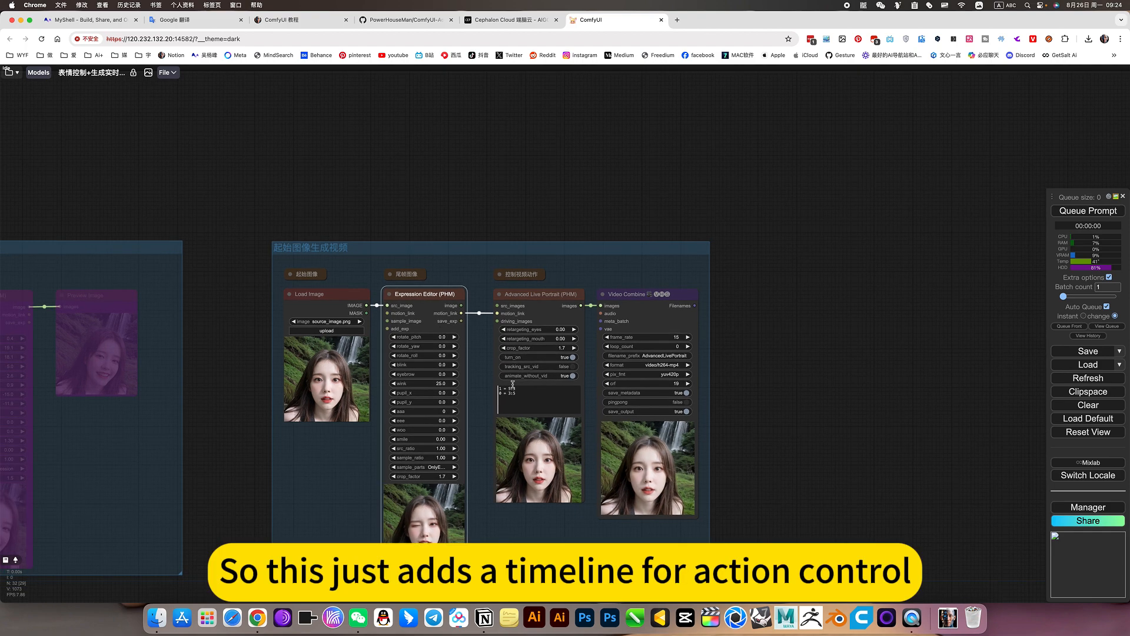
pyautogui.scroll(5, 492, 396)
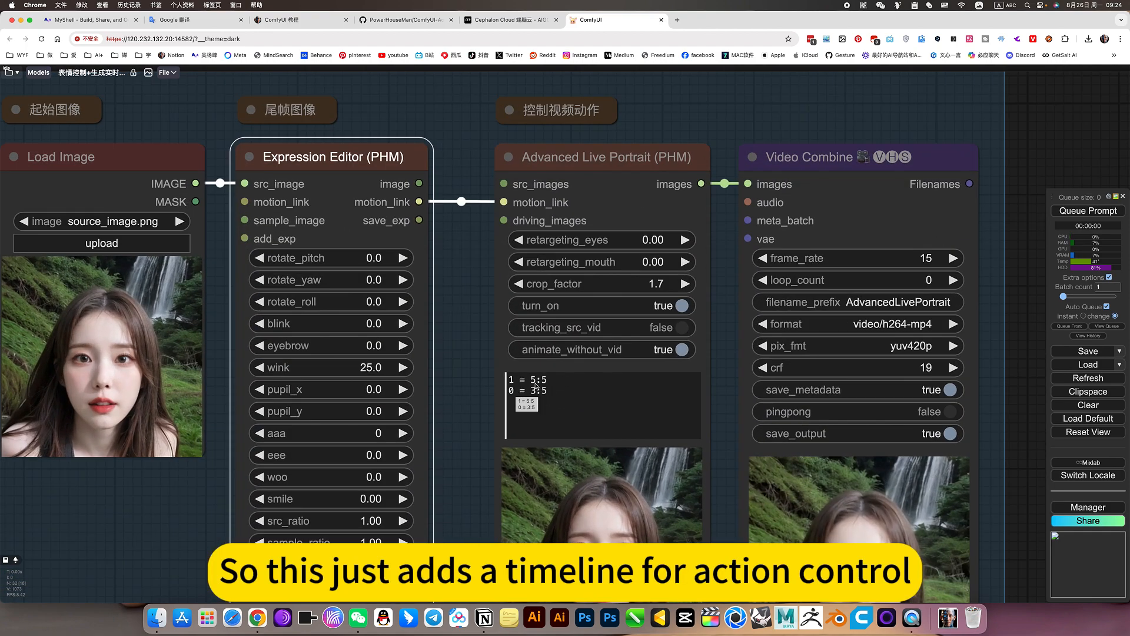
pyautogui.click(471, 398)
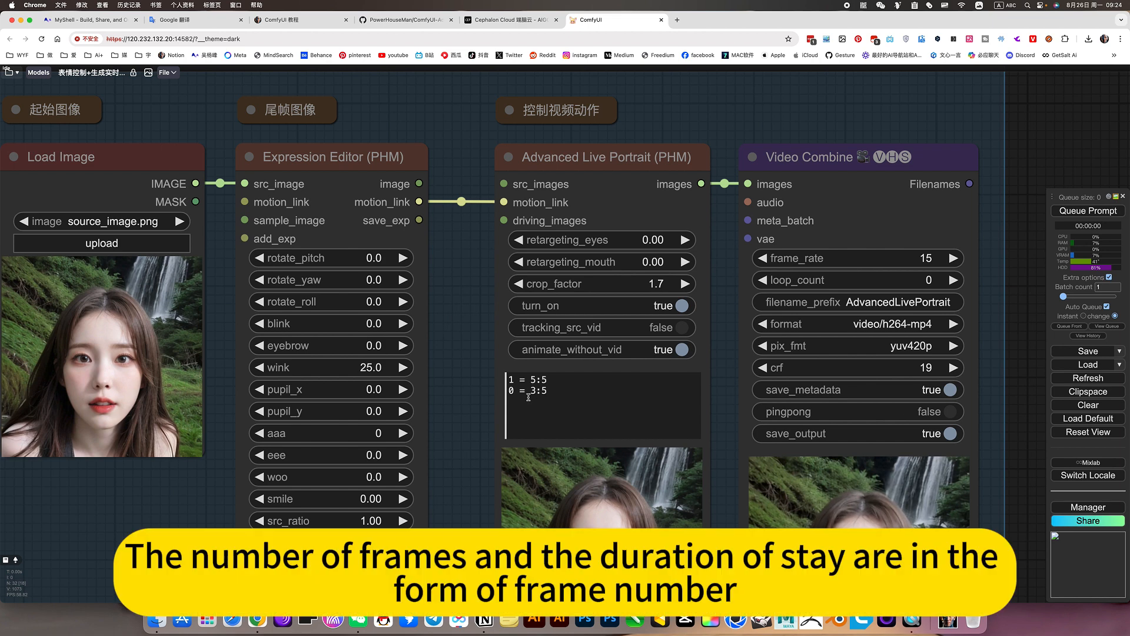
pyautogui.click(542, 391)
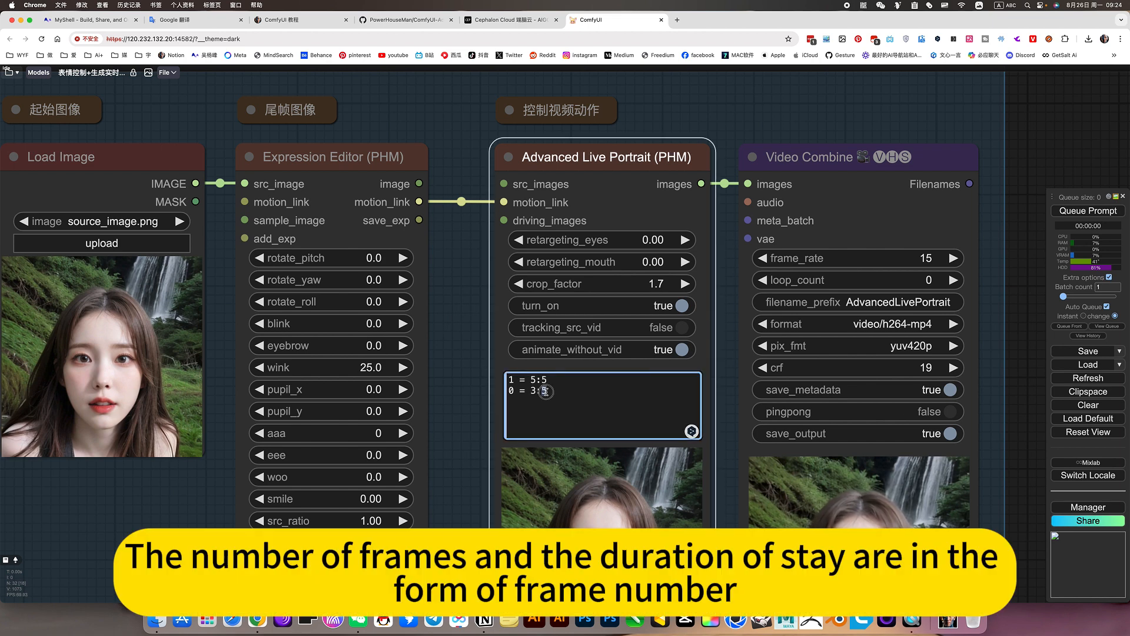
pyautogui.click(465, 427)
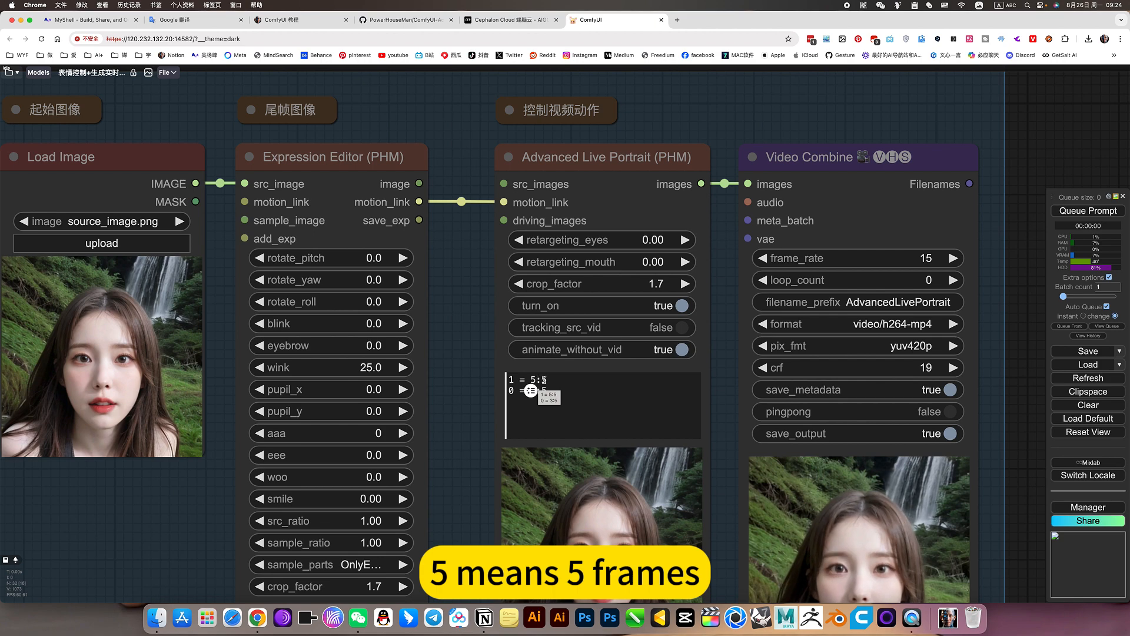
pyautogui.click(543, 380)
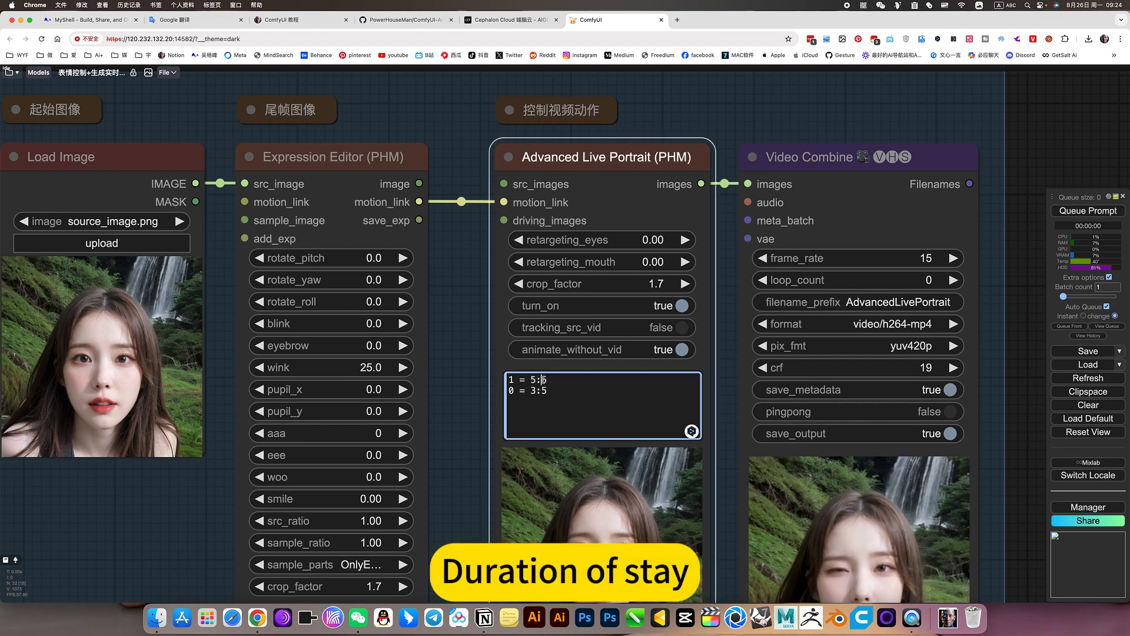
pyautogui.click(462, 415)
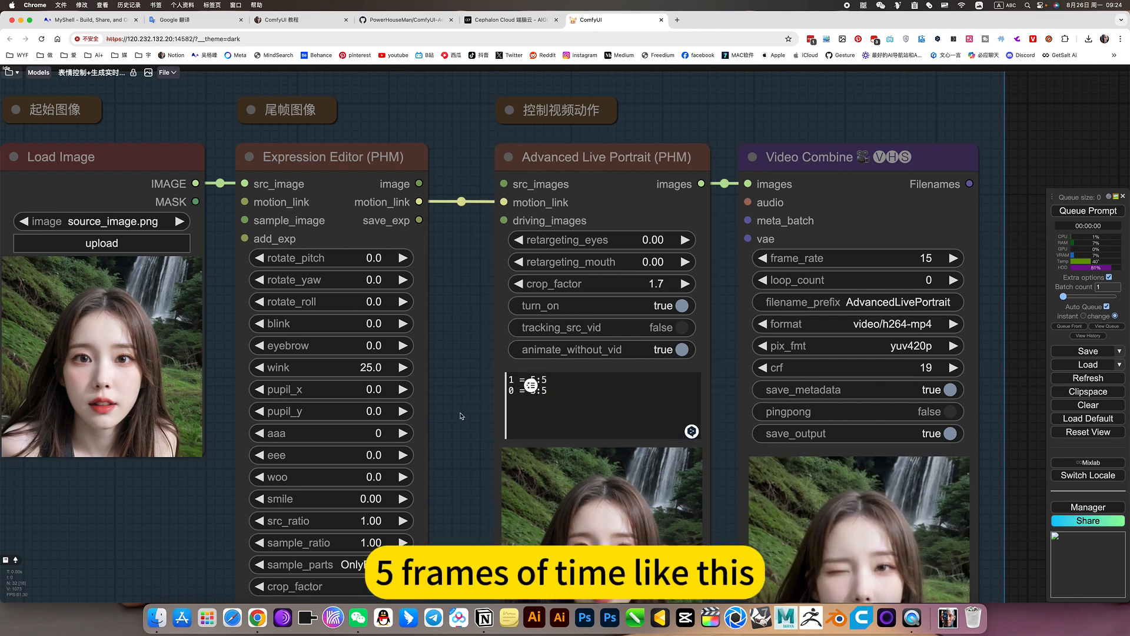
# - Bypass all nodes of the 起始图像生成视频 group
pyautogui.scroll(-1, 460, 417)
pyautogui.scroll(-5, 460, 417)
pyautogui.rightClick(459, 340)
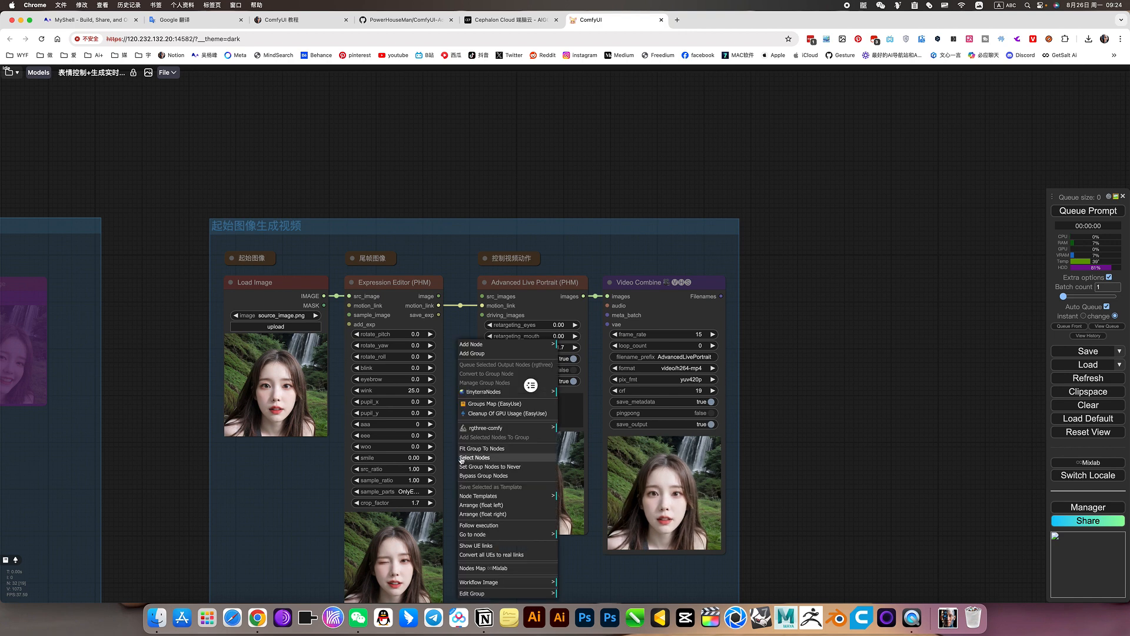
pyautogui.click(483, 475)
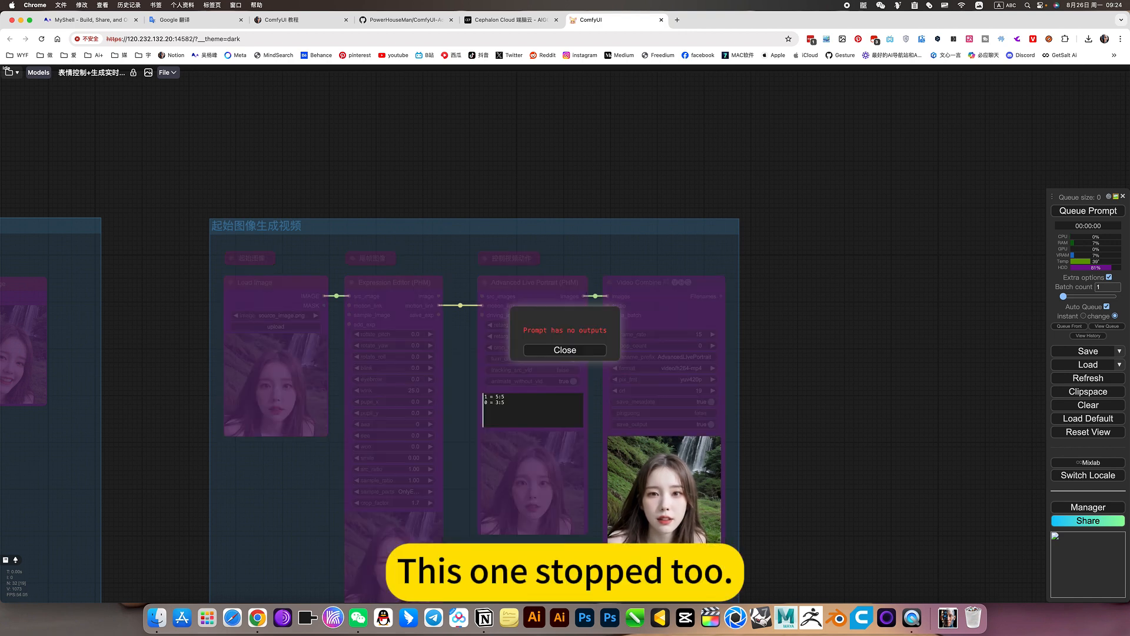
# - Activate the 起始帧图像+表情参考视频=生成视频 group by setting its nodes to Always
pyautogui.scroll(-10, 552, 298)
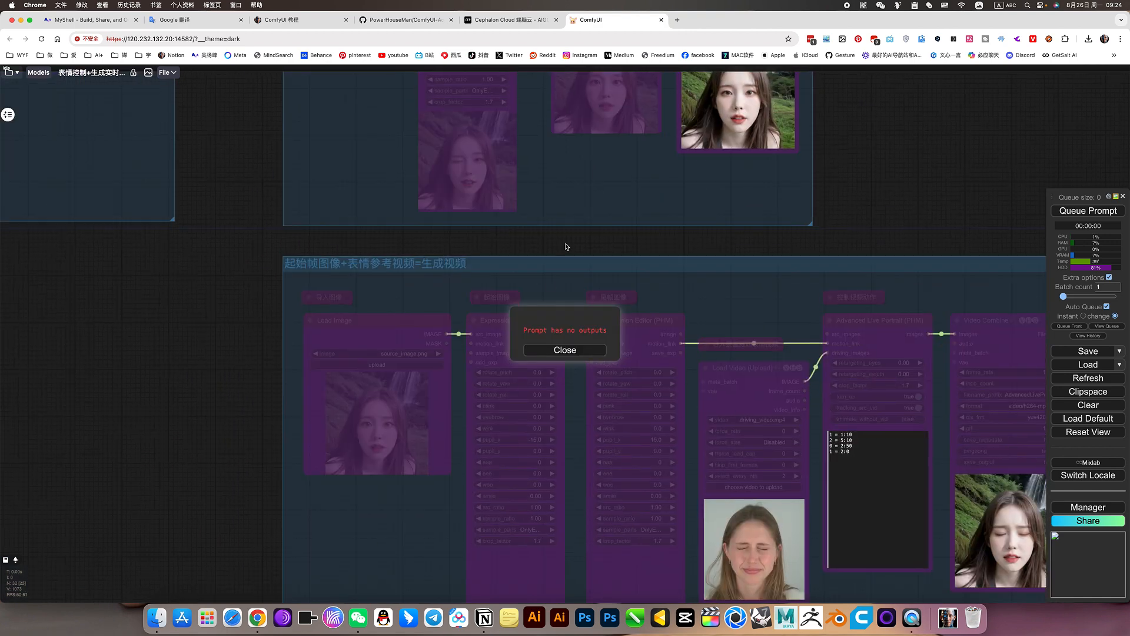
pyautogui.rightClick(713, 305)
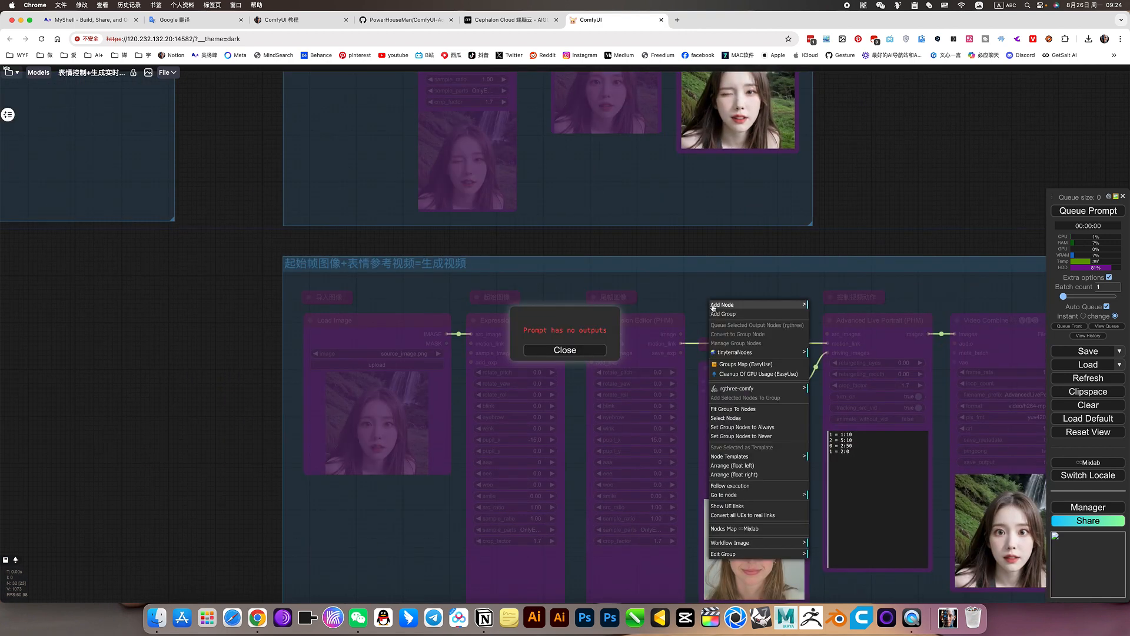
pyautogui.click(742, 427)
# - Examine the source image, start and end expressions, driving video and its driving_images link, and the output preview in the 起始帧图像+表情参考视频=生成视频 group
pyautogui.hscroll(5, 754, 517)
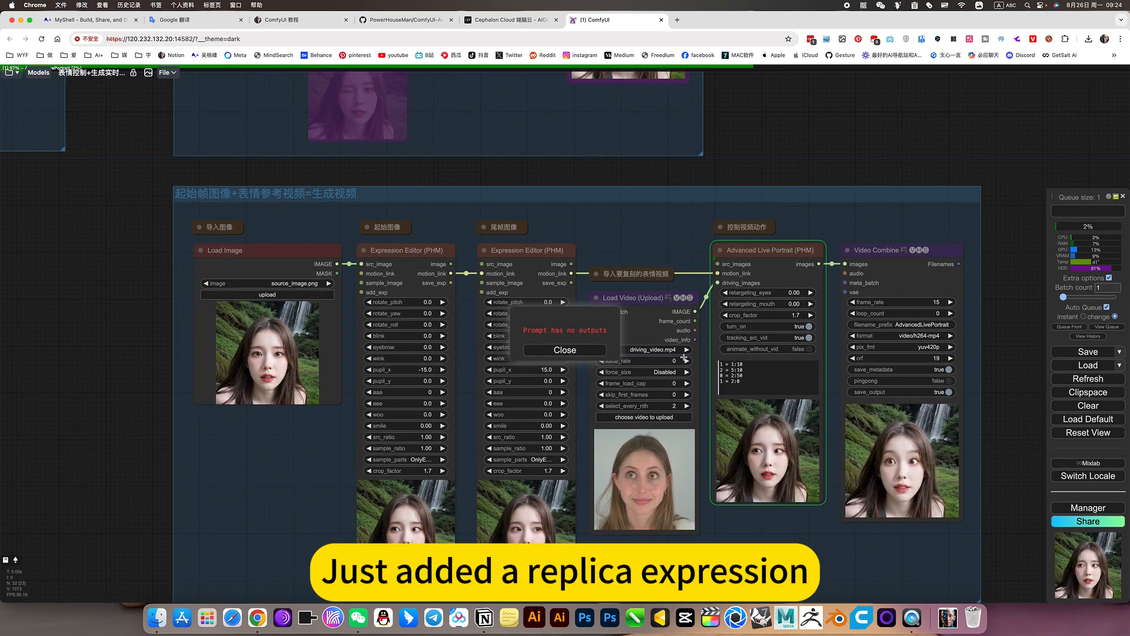
pyautogui.hscroll(-5, 846, 517)
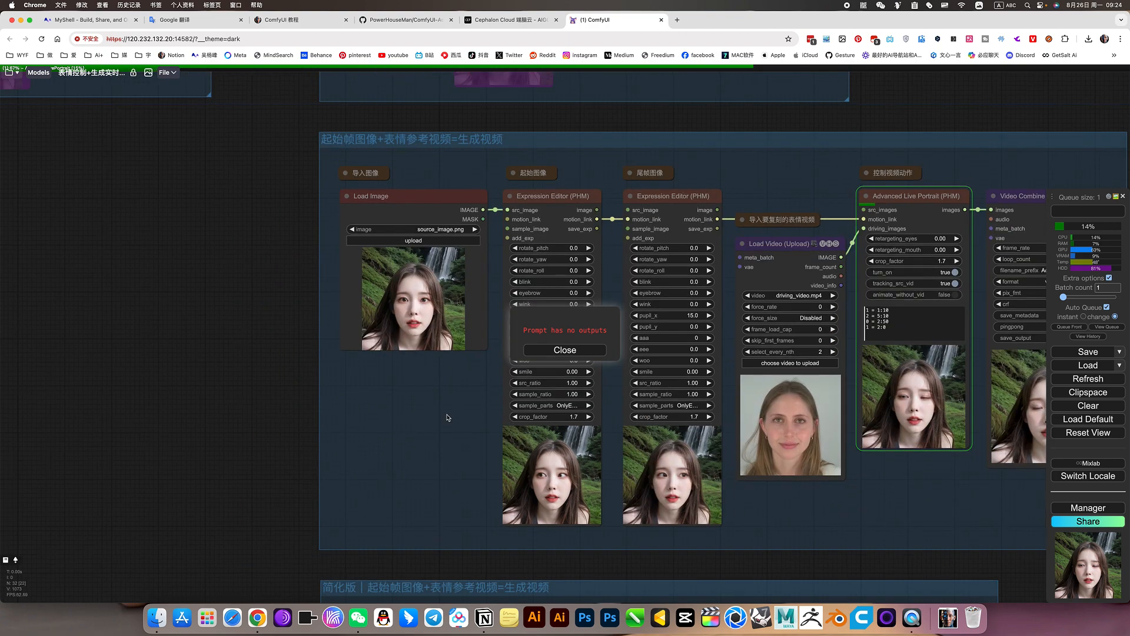
pyautogui.scroll(2, 447, 418)
pyautogui.scroll(2, 447, 418)
pyautogui.scroll(2, 435, 392)
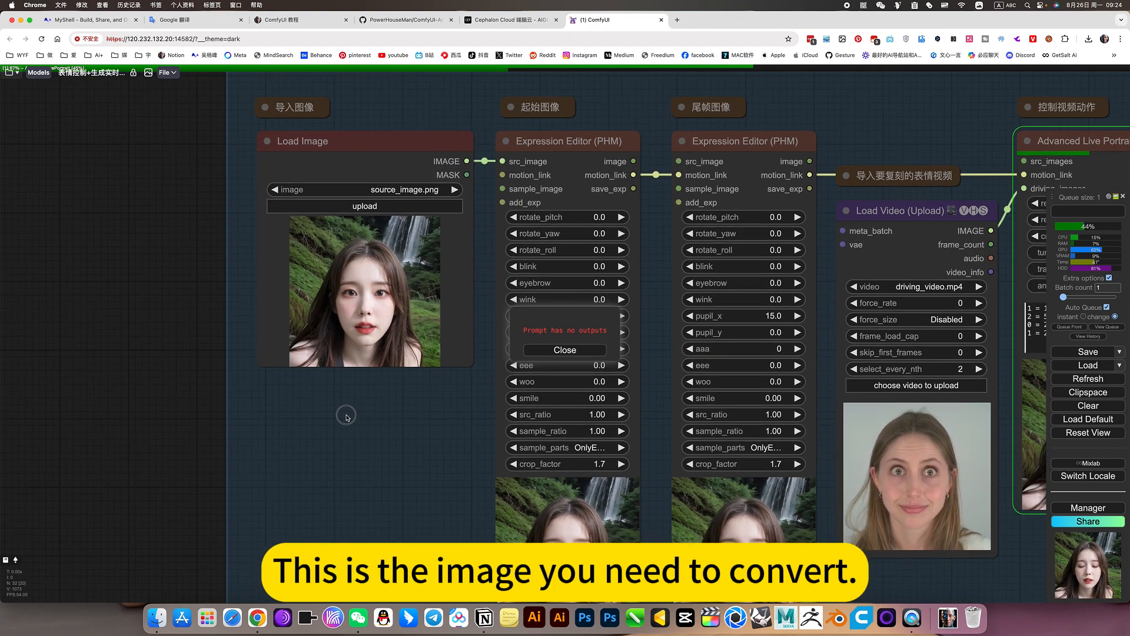
pyautogui.hscroll(3, 442, 283)
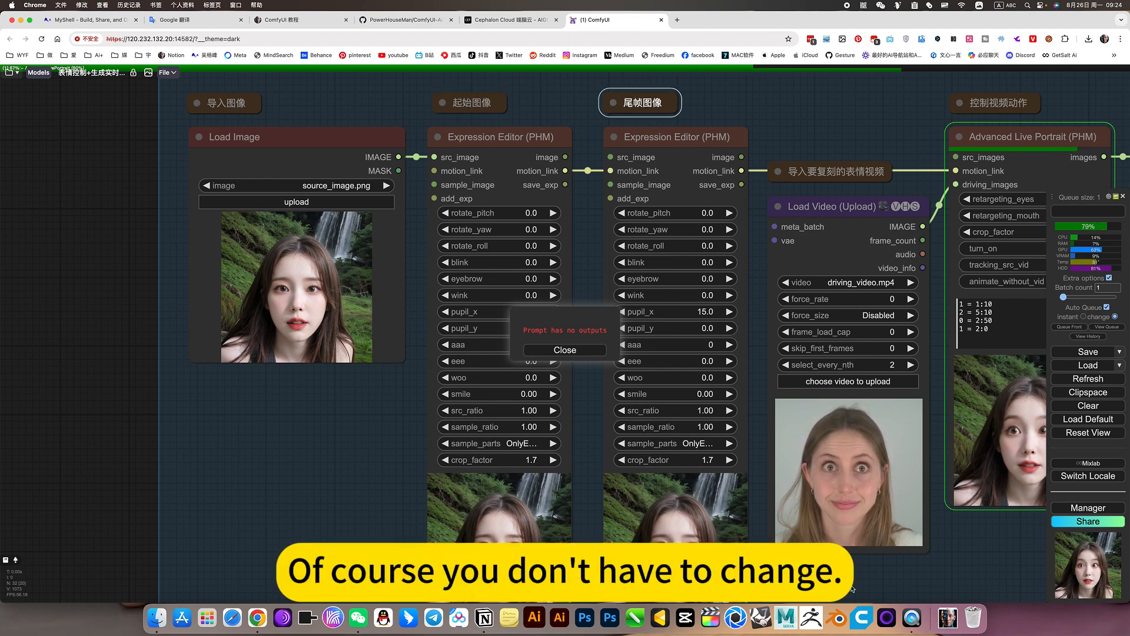
pyautogui.moveTo(1013, 310); pyautogui.dragTo(673, 324)
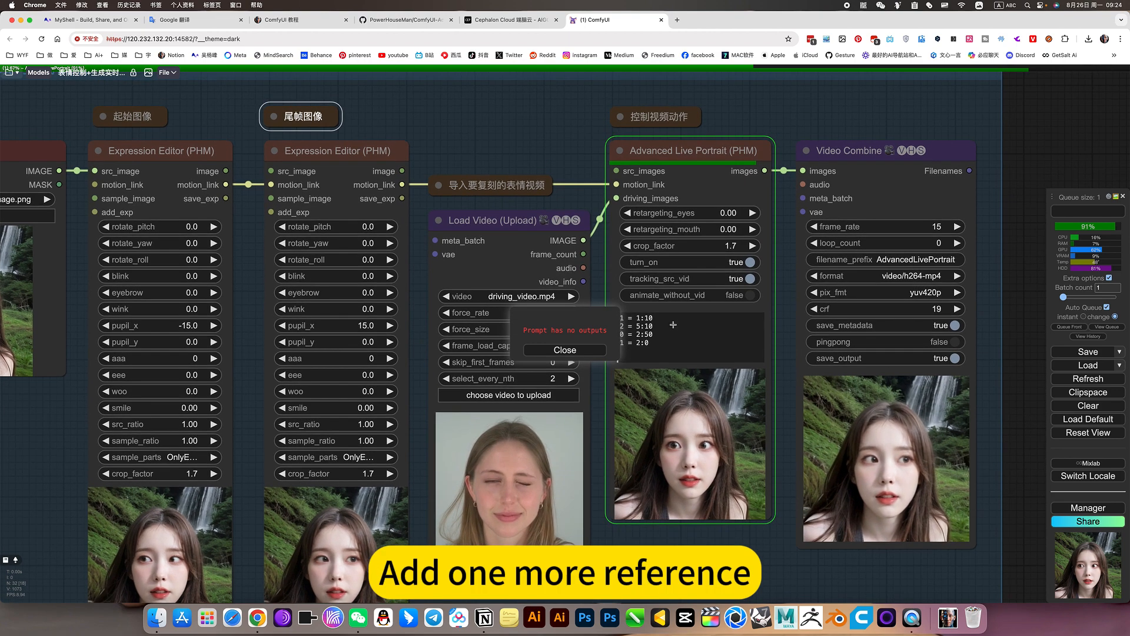
pyautogui.click(673, 325)
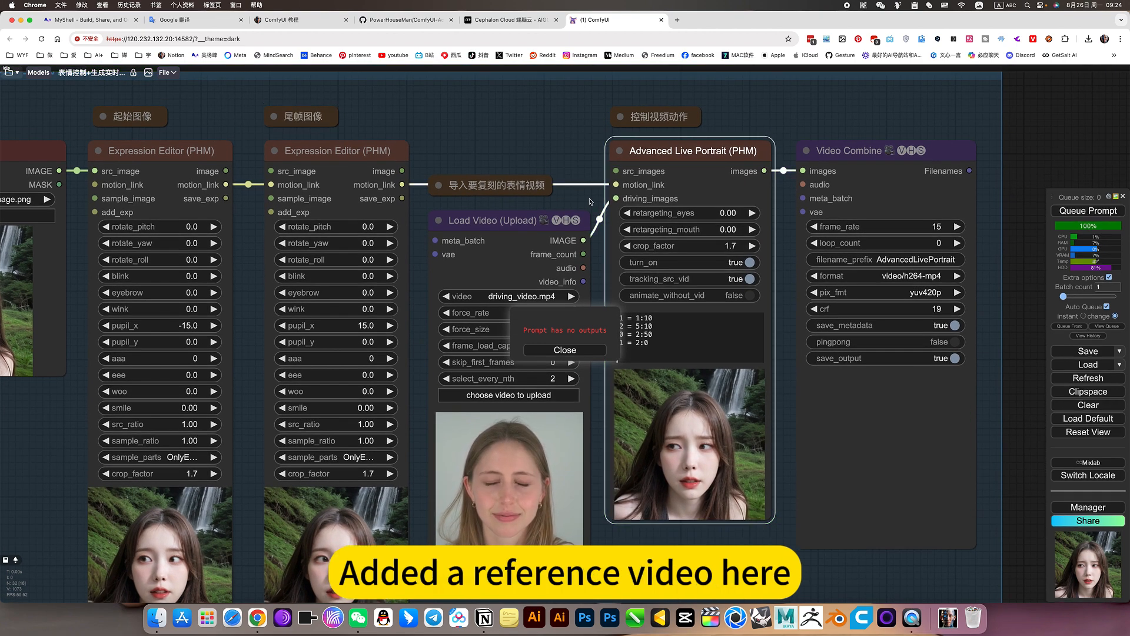
pyautogui.scroll(9, 643, 200)
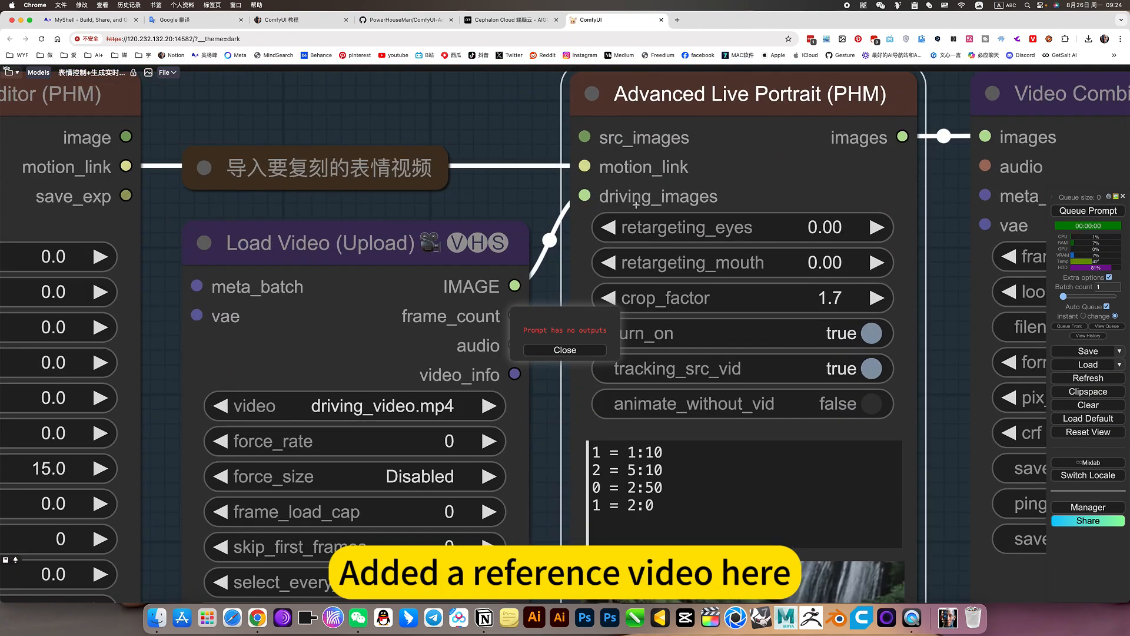
pyautogui.scroll(-10, 566, 226)
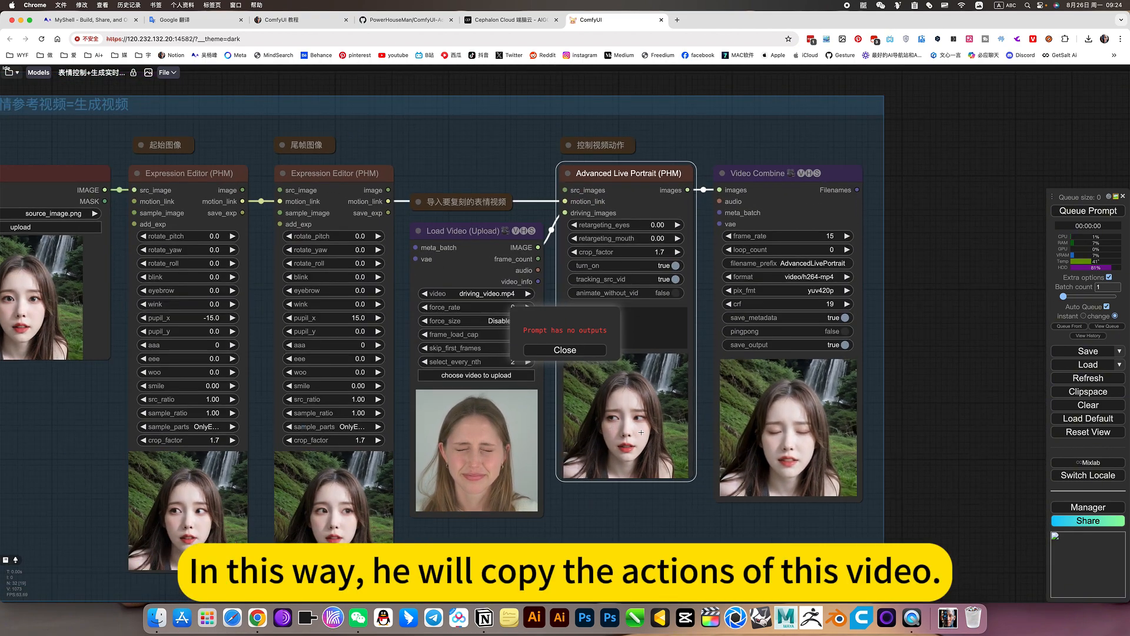
pyautogui.rightClick(451, 142)
pyautogui.click(426, 163)
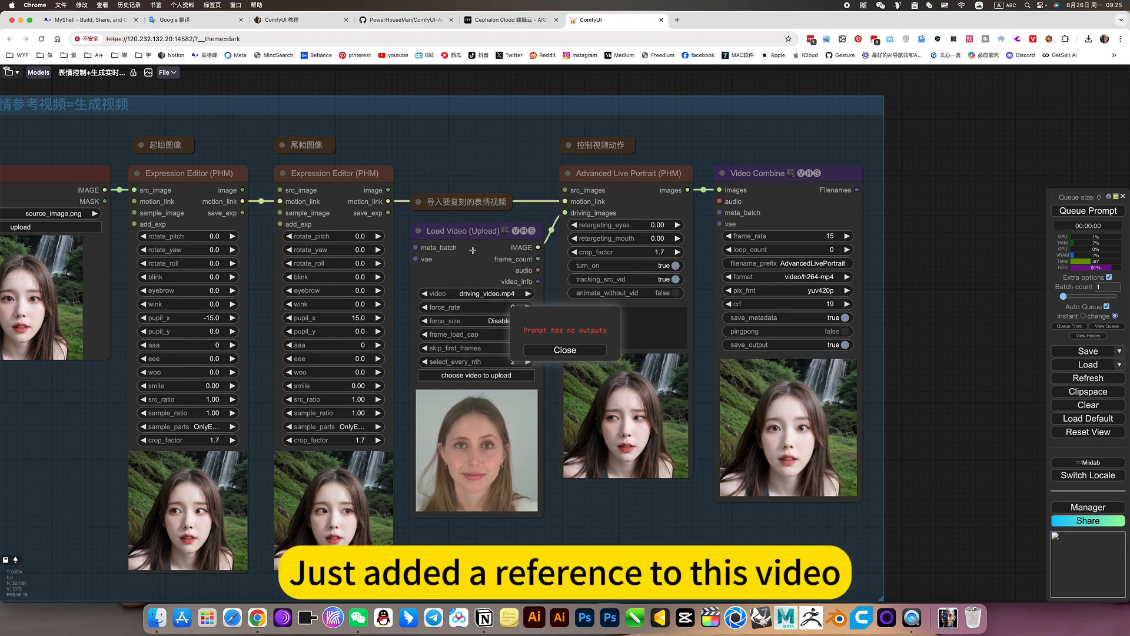
pyautogui.click(473, 249)
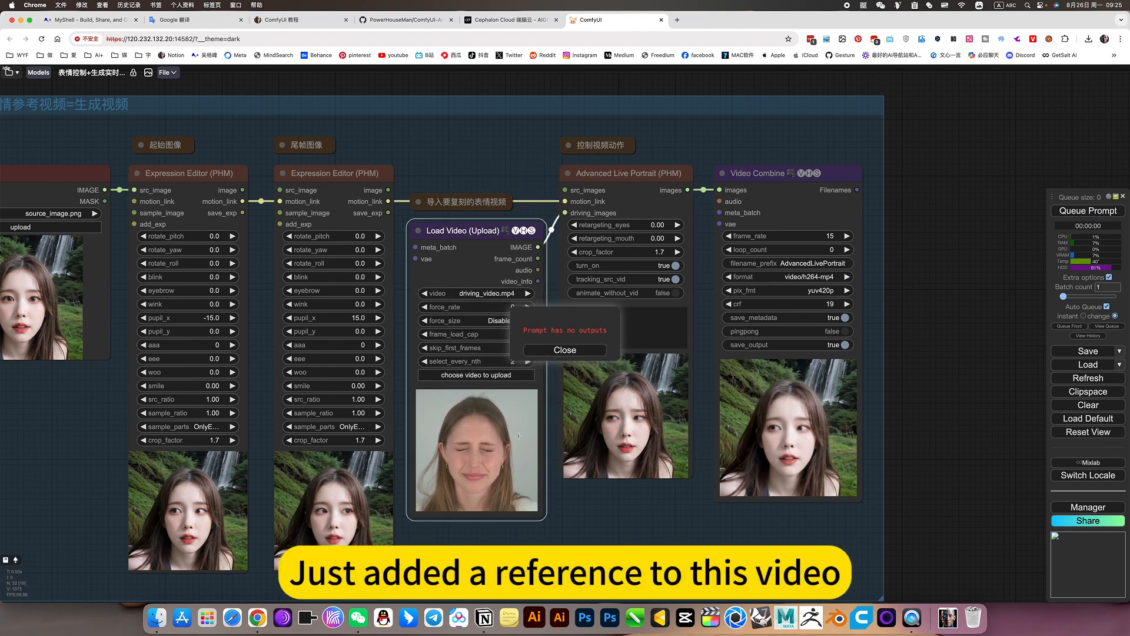
# - Bypass all nodes of the 起始帧图像+表情参考视频=生成视频 group
pyautogui.rightClick(501, 161)
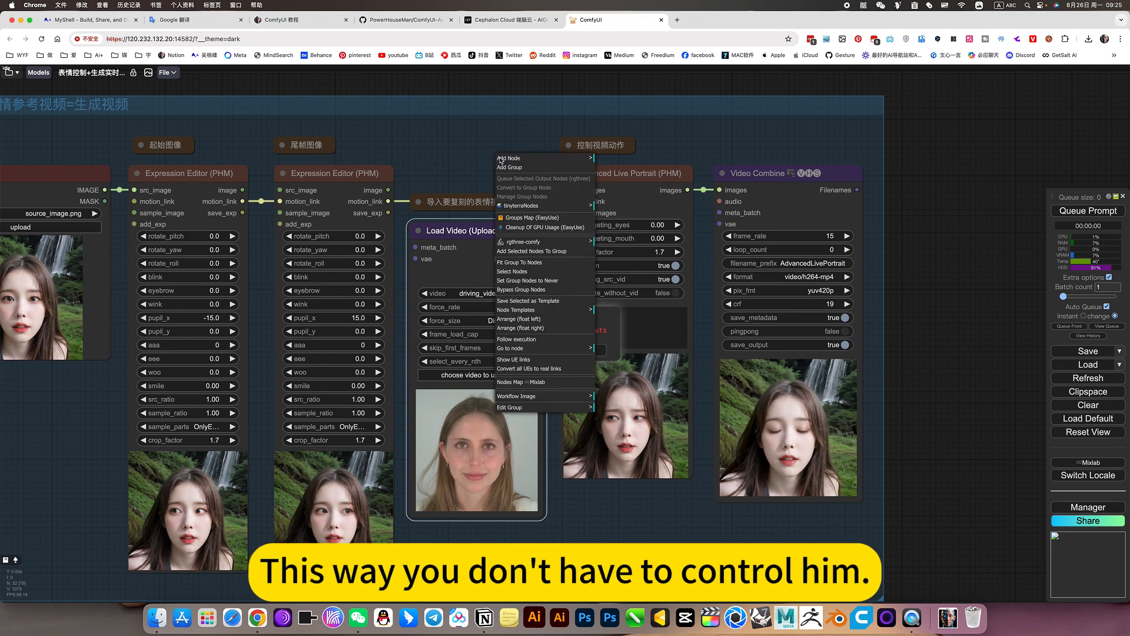
pyautogui.click(611, 510)
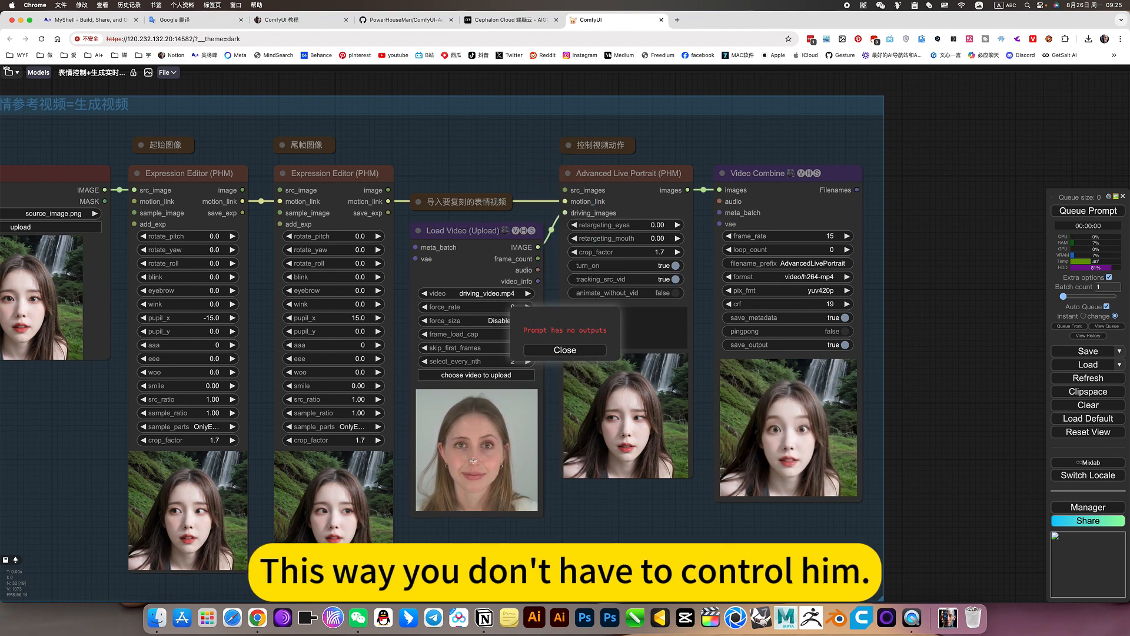
pyautogui.scroll(7, 474, 458)
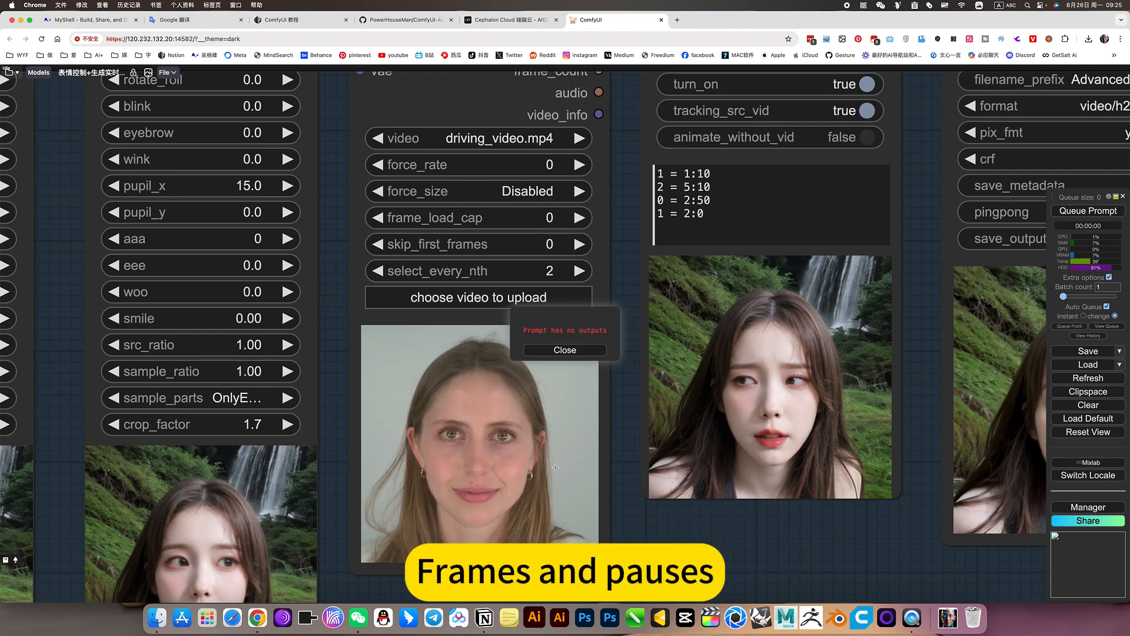
pyautogui.scroll(-3, 676, 523)
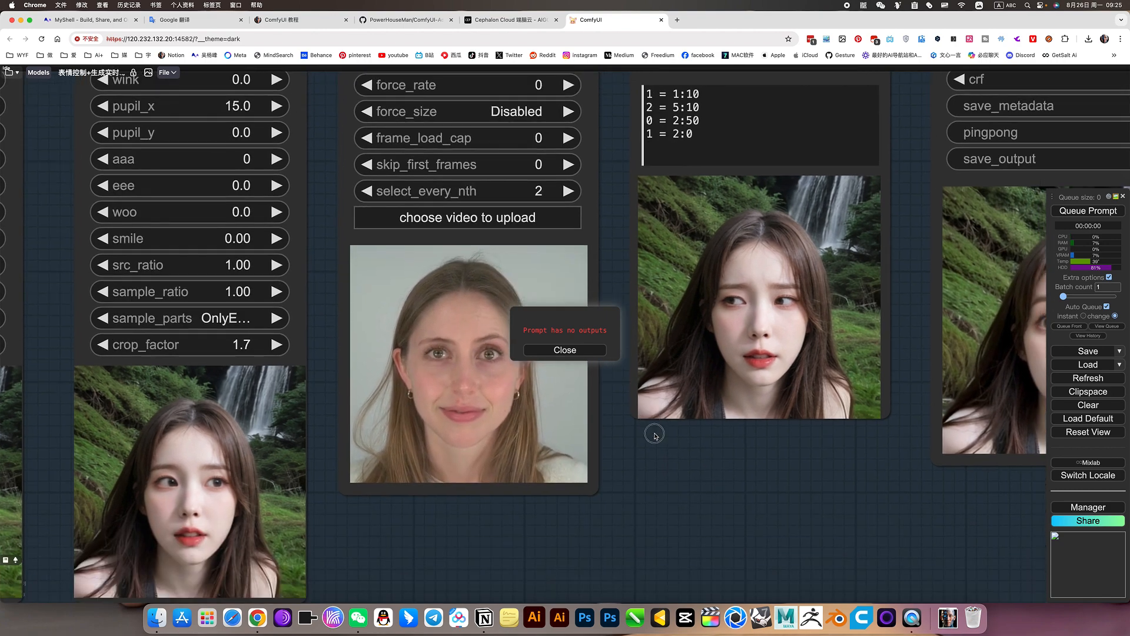
pyautogui.rightClick(651, 458)
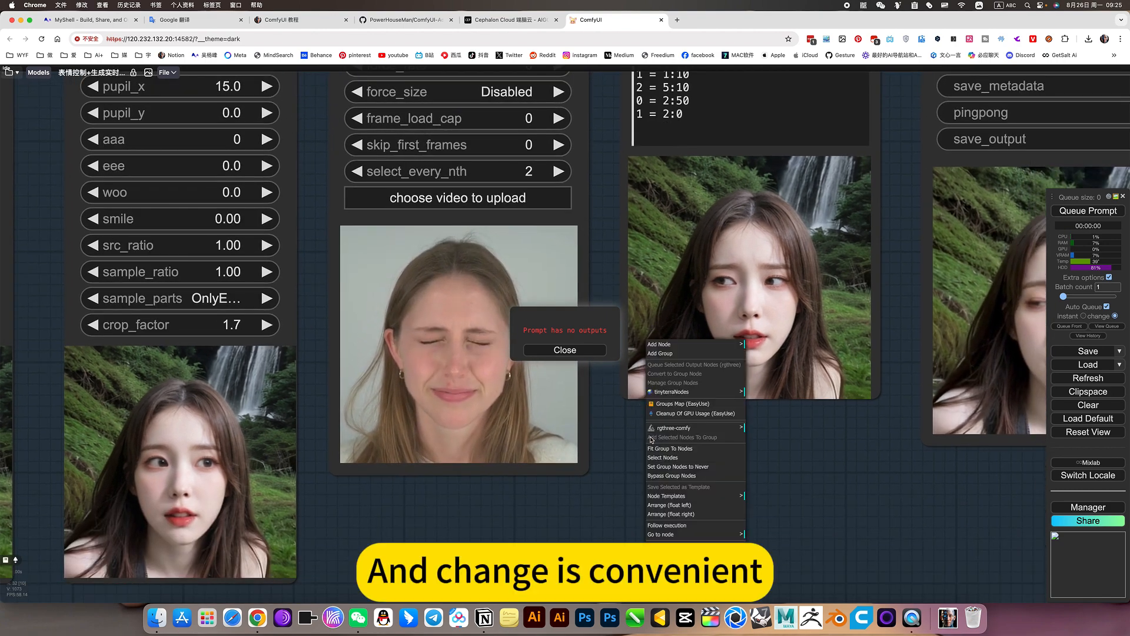
pyautogui.click(677, 475)
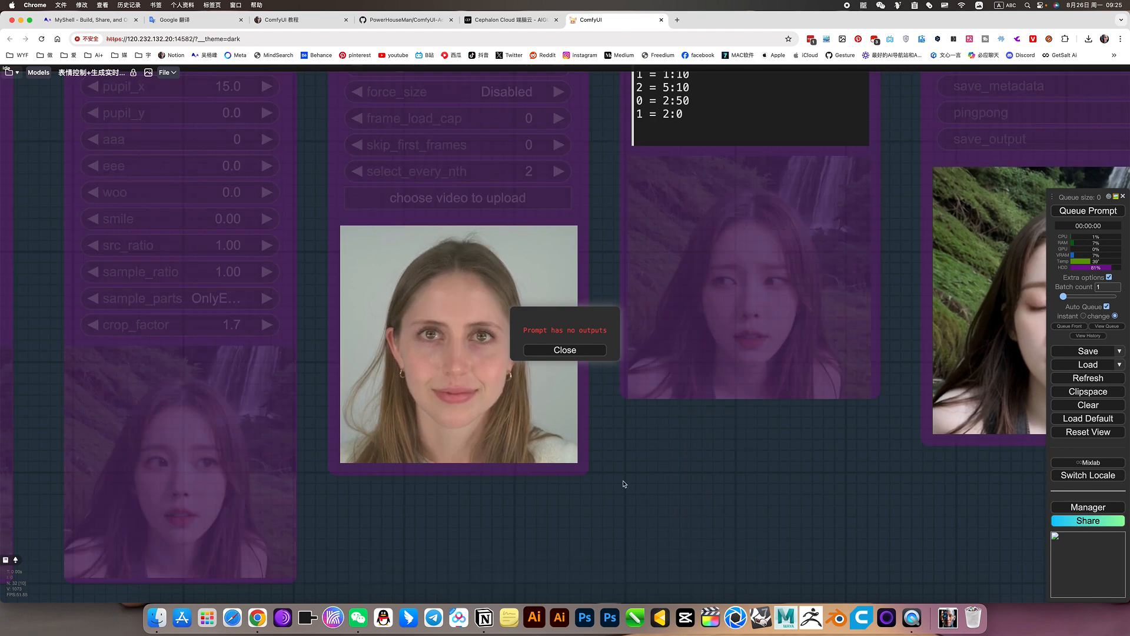
# - Select the entire motion command text in the bypassed Advanced Live Portrait node for review
pyautogui.scroll(-3, 626, 496)
pyautogui.scroll(-2, 625, 495)
pyautogui.scroll(2, 661, 559)
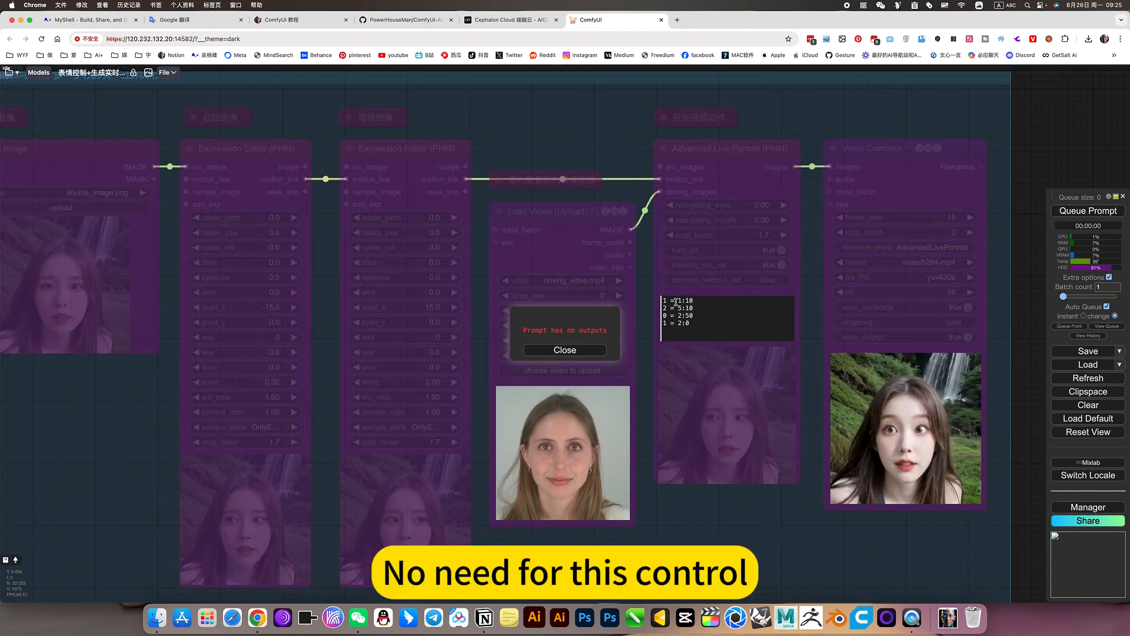
pyautogui.click(697, 335)
pyautogui.press('super+a')
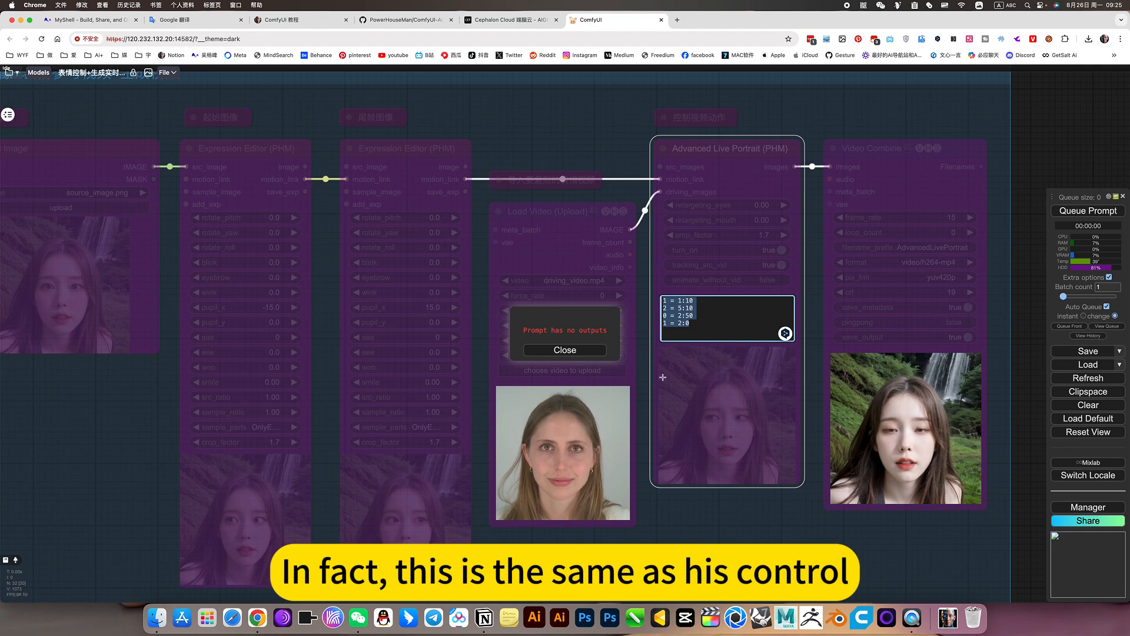
pyautogui.click(664, 540)
# - Activate the 简化版｜起始帧图像+表情参考视频=生成视频 group by setting its nodes to Always
pyautogui.moveTo(664, 540); pyautogui.dragTo(698, 387)
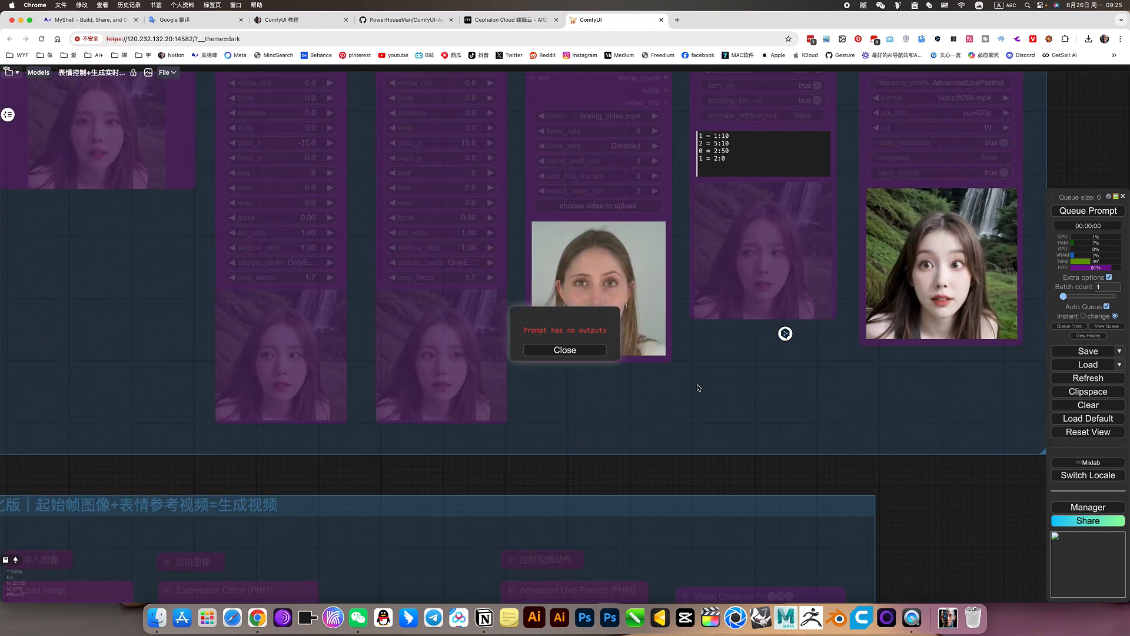
pyautogui.moveTo(638, 406); pyautogui.dragTo(841, 286)
pyautogui.rightClick(556, 443)
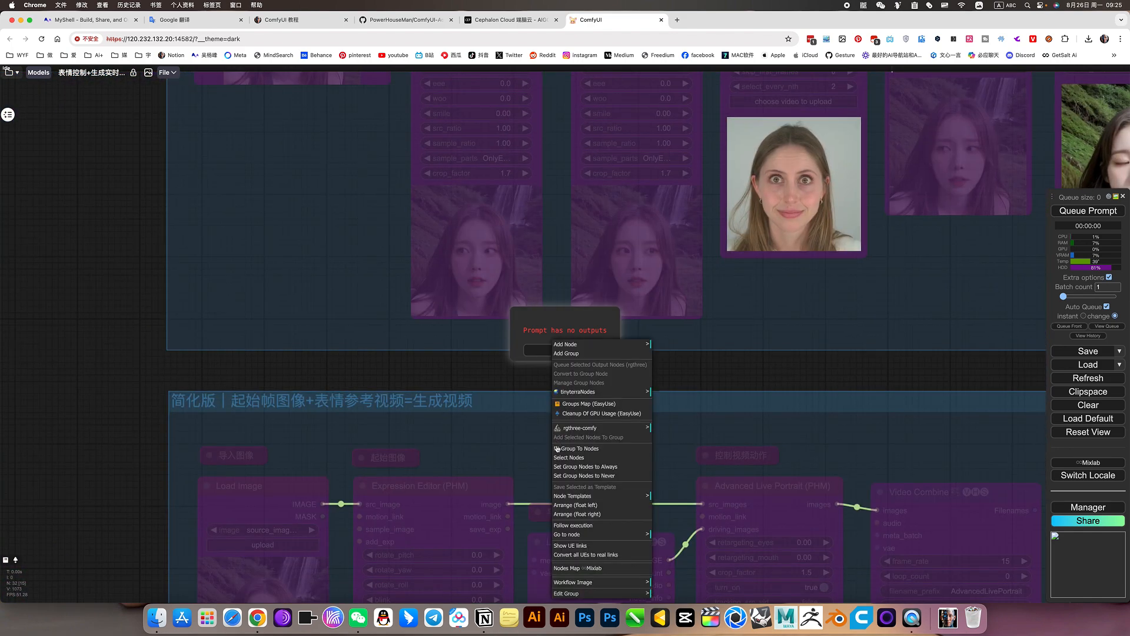
pyautogui.click(587, 466)
# - Examine the simplified group's source image, single start-frame Expression Editor, driving video and Video Combine preview
pyautogui.moveTo(585, 462); pyautogui.dragTo(528, 368)
pyautogui.scroll(-2, 528, 367)
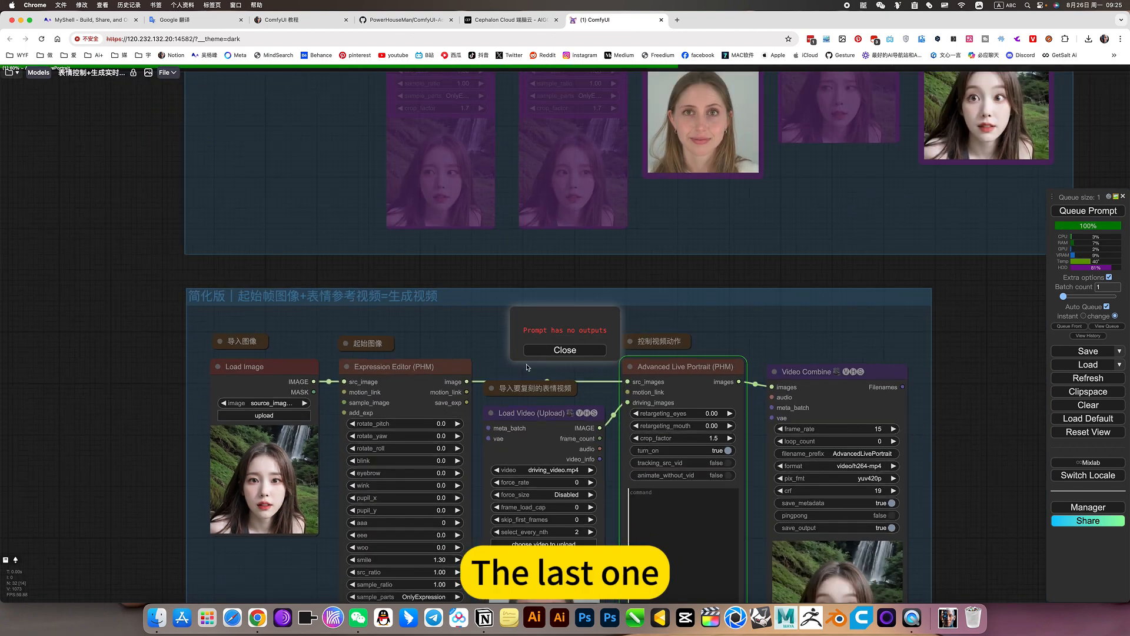
pyautogui.scroll(-2, 527, 368)
pyautogui.scroll(-3, 625, 477)
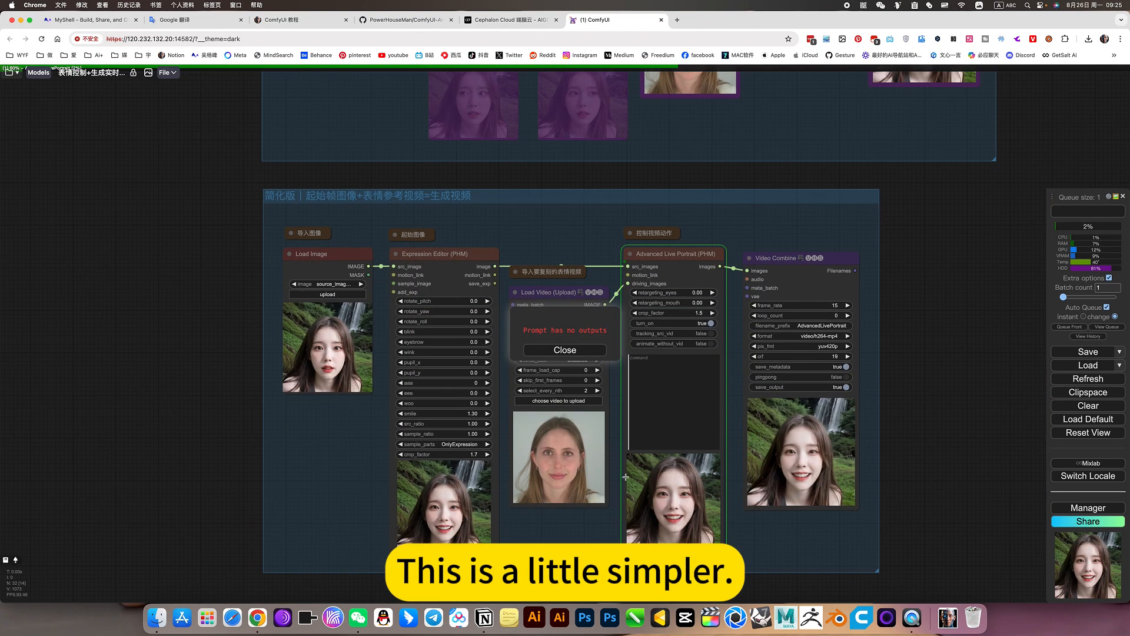
pyautogui.scroll(3, 548, 504)
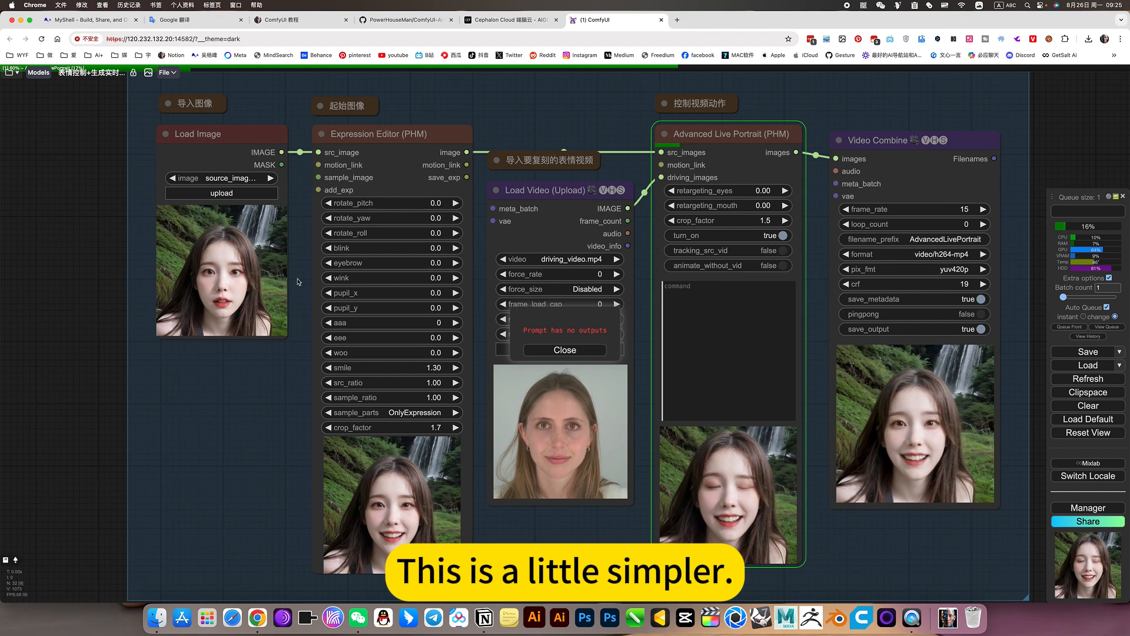
pyautogui.moveTo(248, 409); pyautogui.dragTo(425, 509)
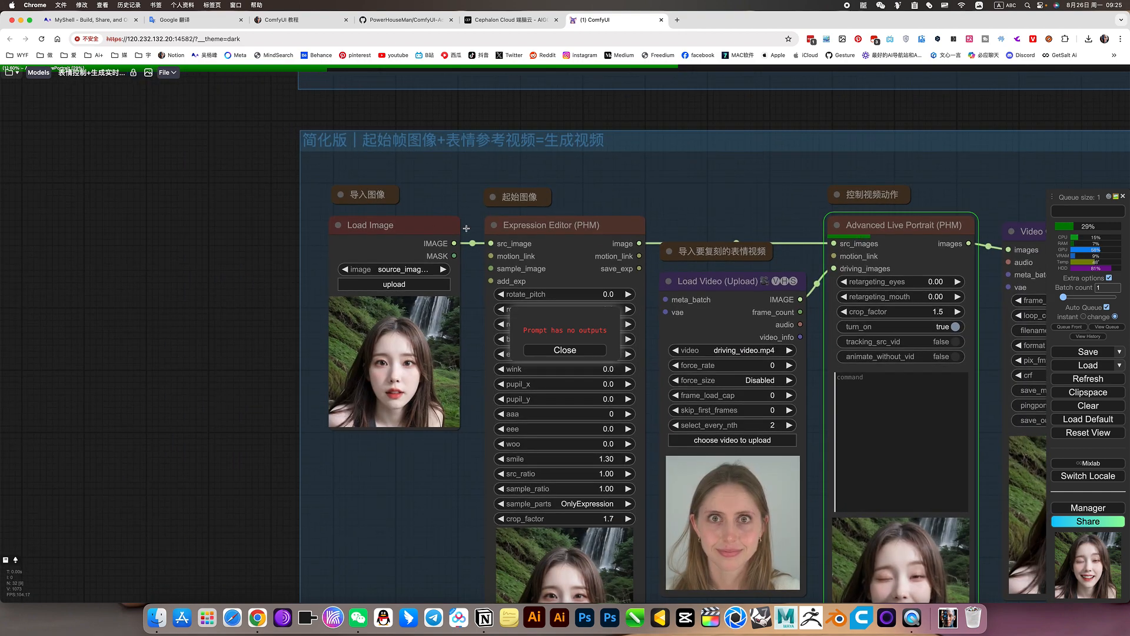
pyautogui.click(528, 227)
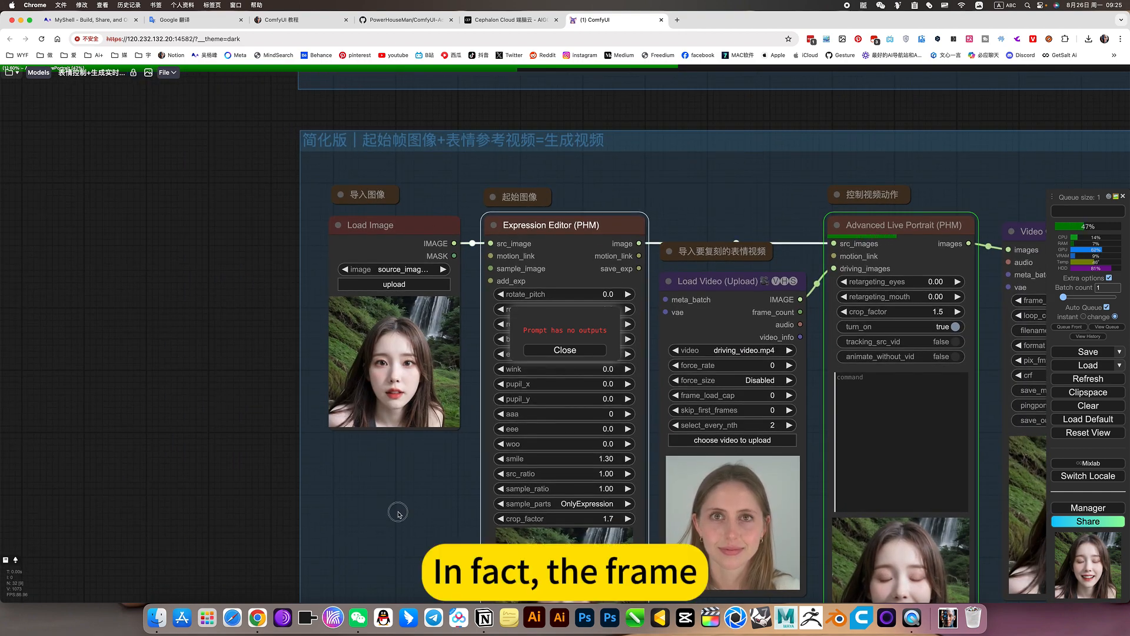
pyautogui.moveTo(398, 513); pyautogui.dragTo(293, 418)
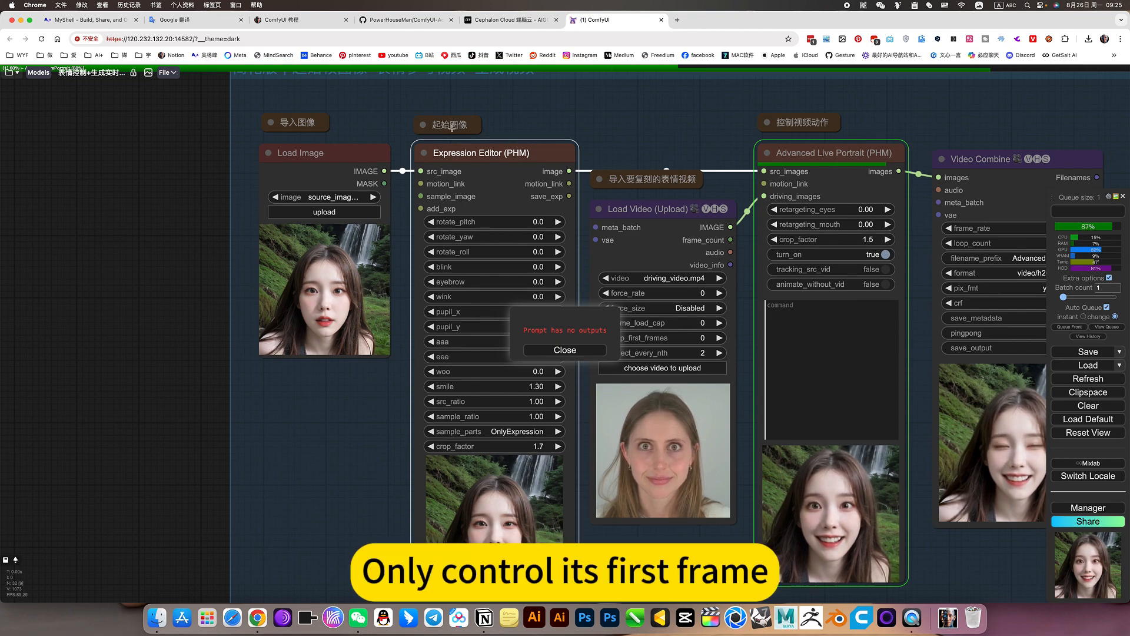
pyautogui.moveTo(592, 541); pyautogui.dragTo(498, 534)
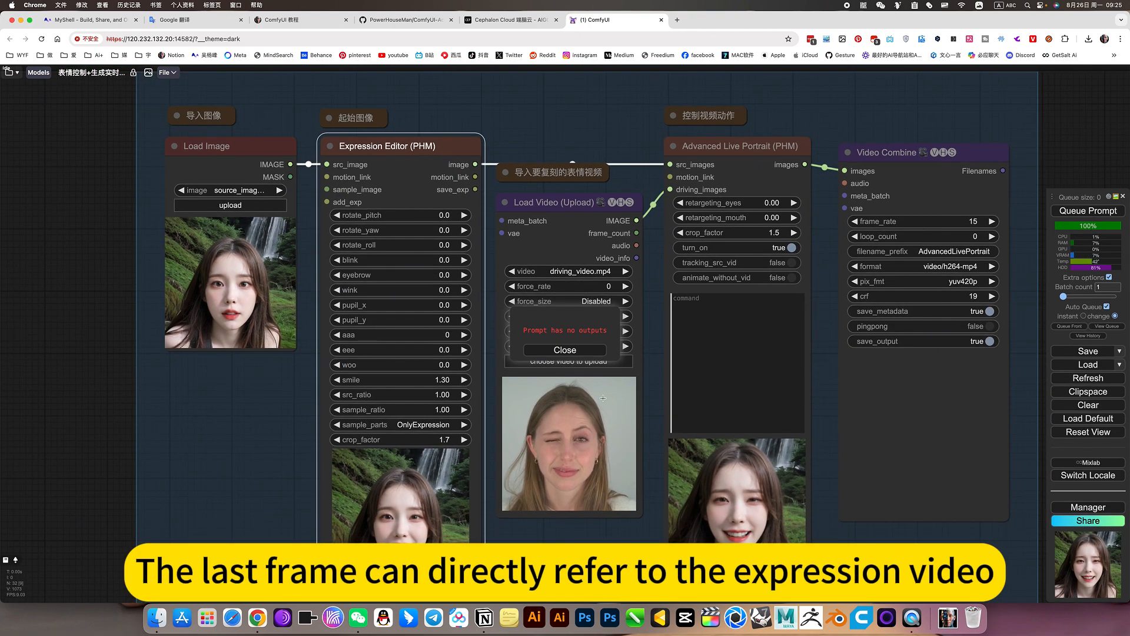
pyautogui.click(573, 446)
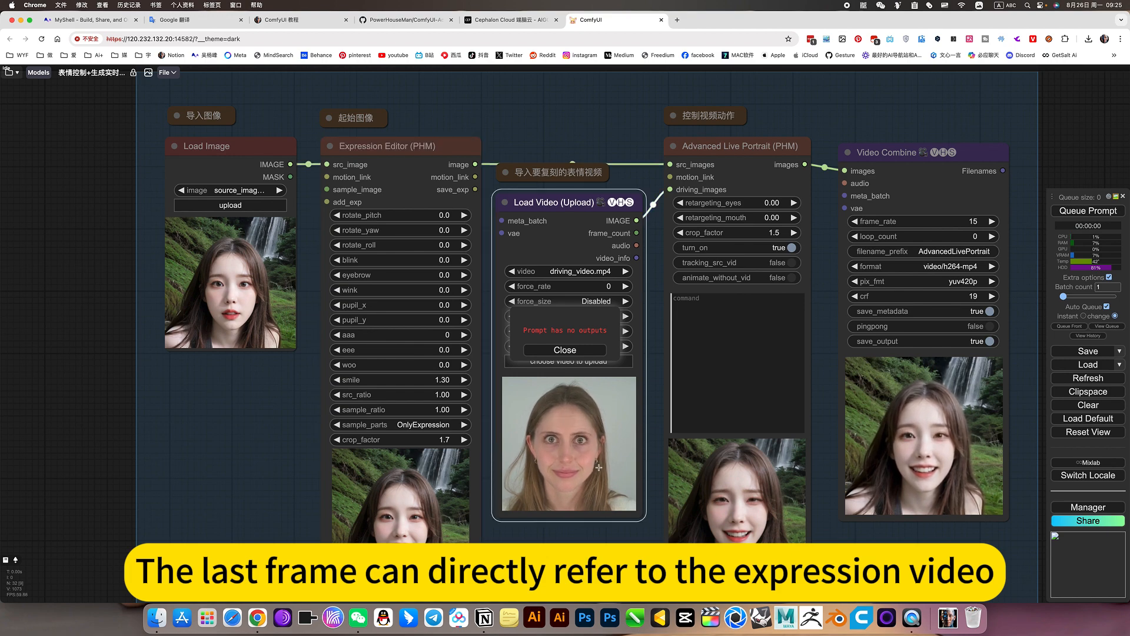
pyautogui.scroll(-8, 599, 466)
pyautogui.scroll(6, 731, 477)
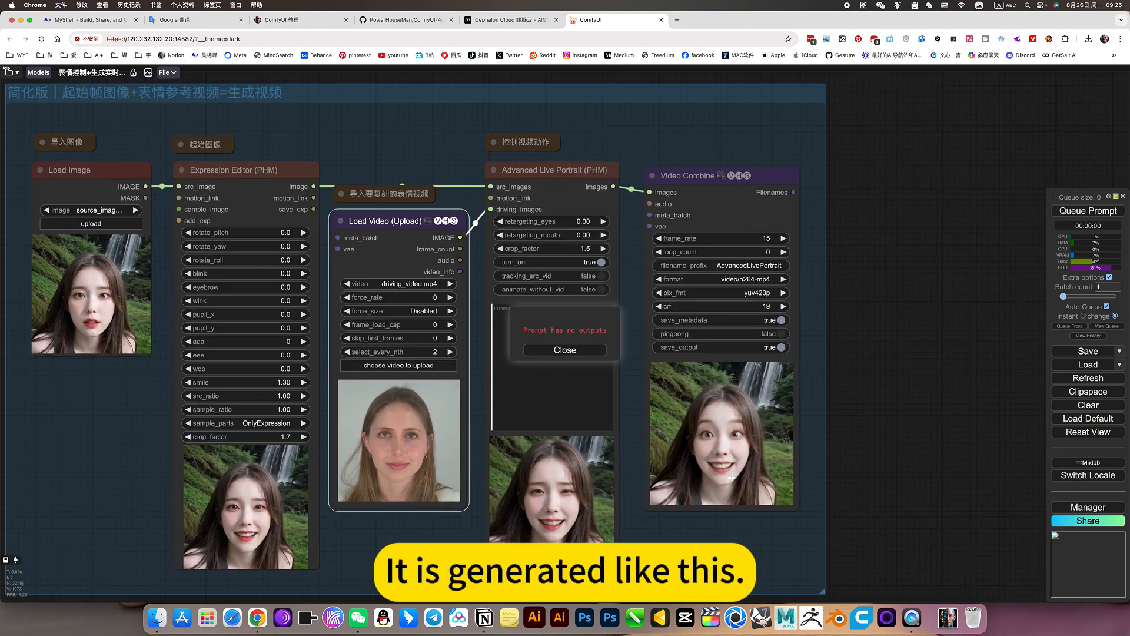
pyautogui.scroll(1, 732, 477)
pyautogui.click(746, 417)
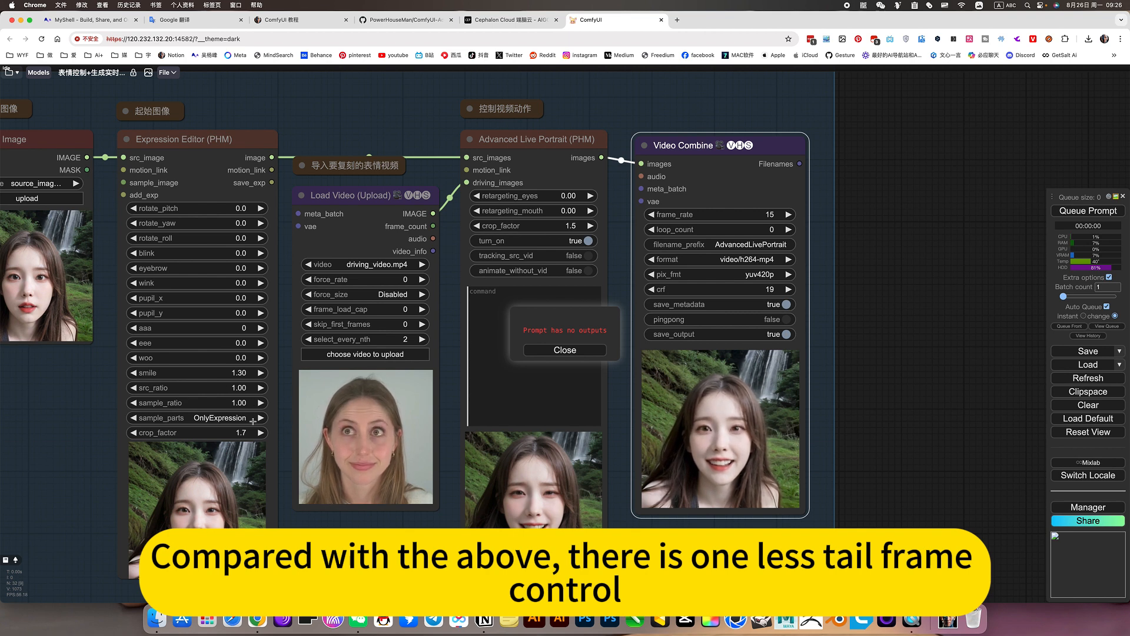
# - Bypass all nodes of the 简化版｜起始帧图像+表情参考视频=生成视频 group
pyautogui.rightClick(343, 99)
pyautogui.click(390, 531)
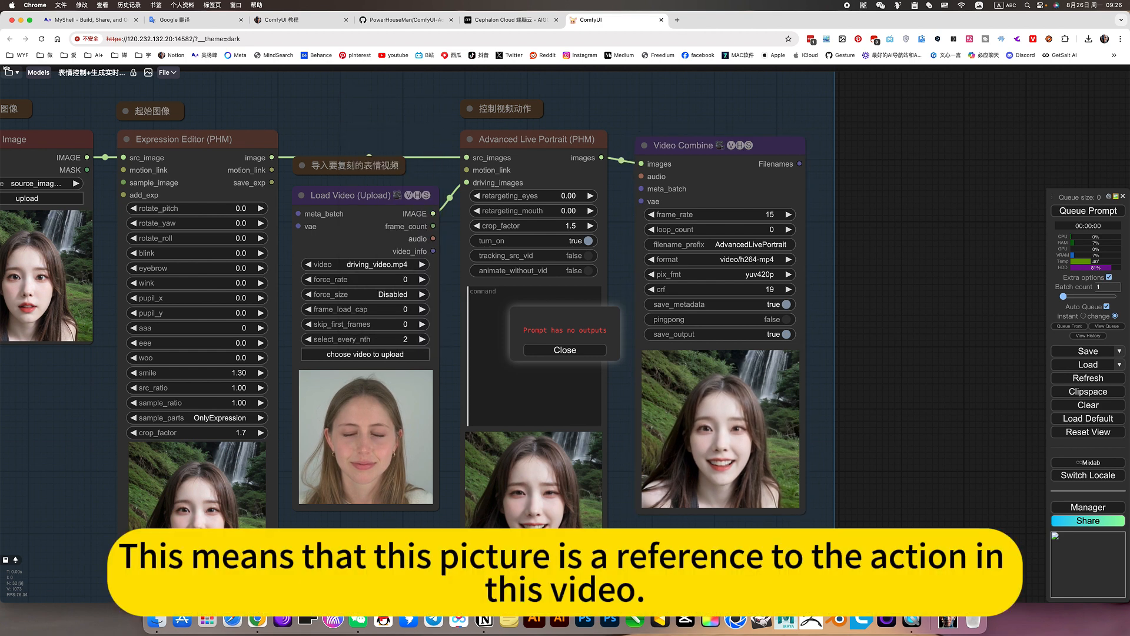
pyautogui.click(399, 423)
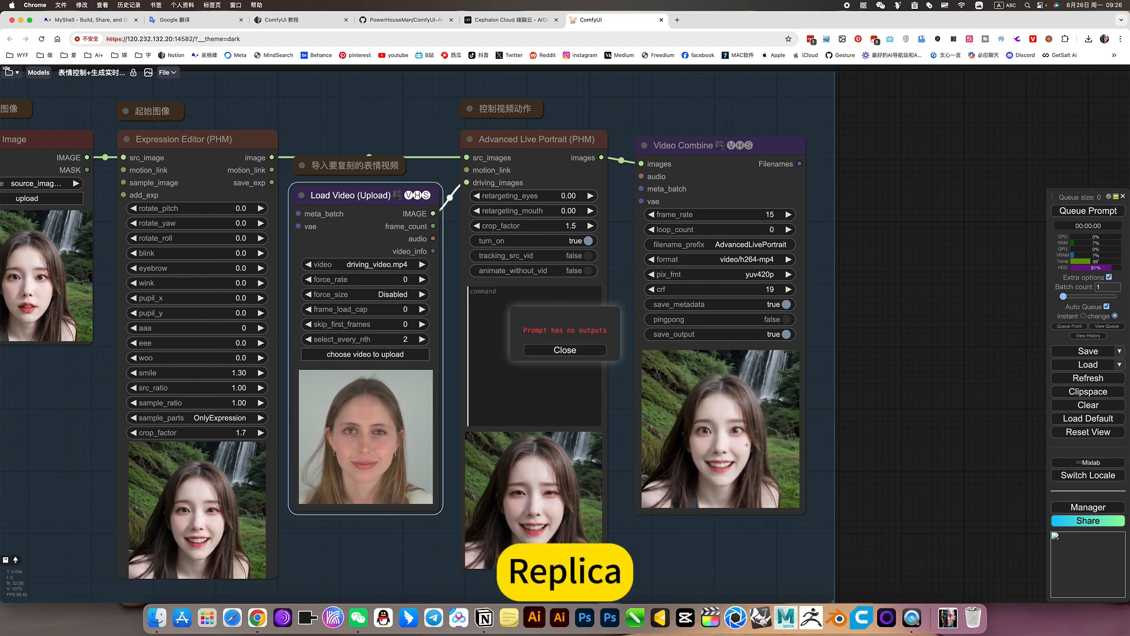
pyautogui.rightClick(353, 114)
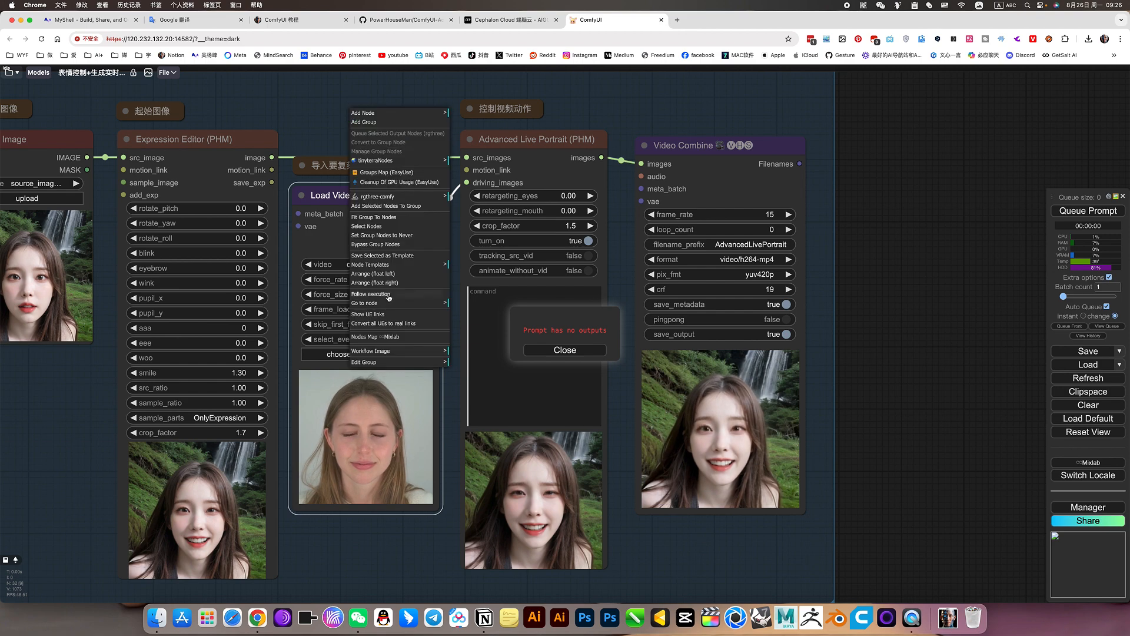
pyautogui.click(375, 244)
# - Reactivate the upper 起始帧图像+表情参考视频=生成视频 group by setting its nodes to Always
pyautogui.scroll(10, 742, 297)
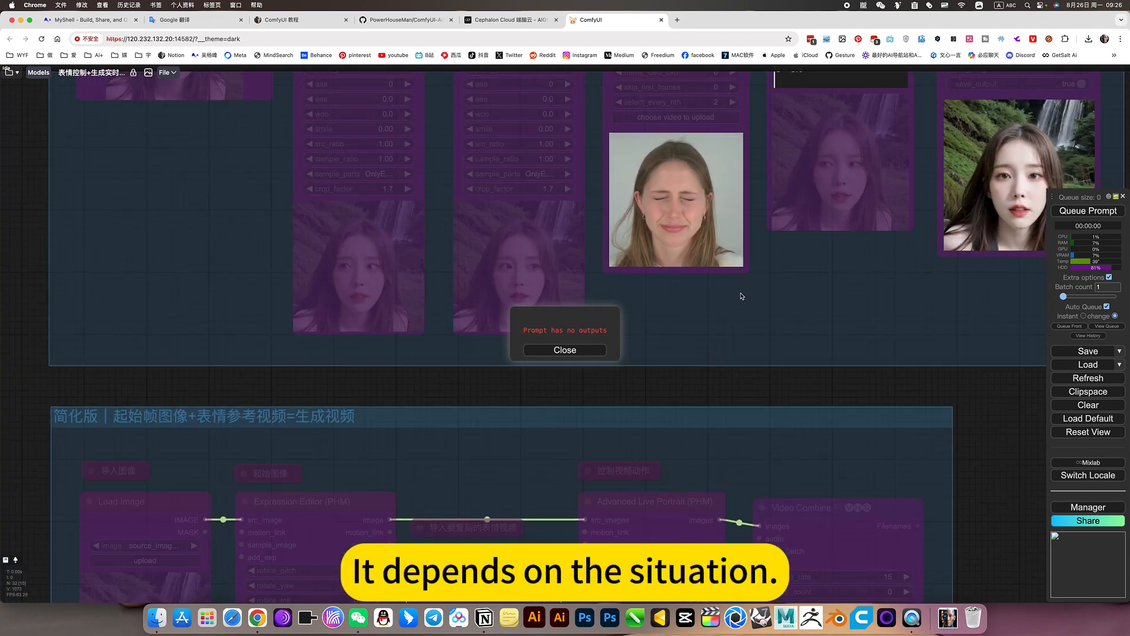
pyautogui.rightClick(802, 289)
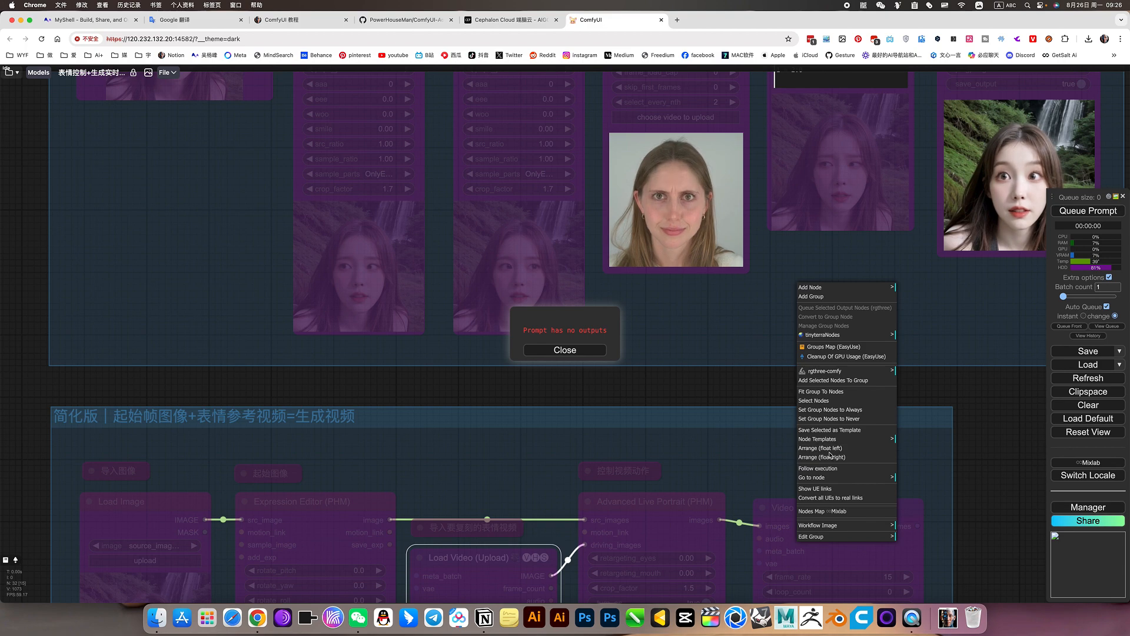
pyautogui.click(837, 410)
# - Examine the reactivated group's end-frame Expression Editor, its motion link, the driving video, motion commands and generated video preview
pyautogui.scroll(5, 644, 384)
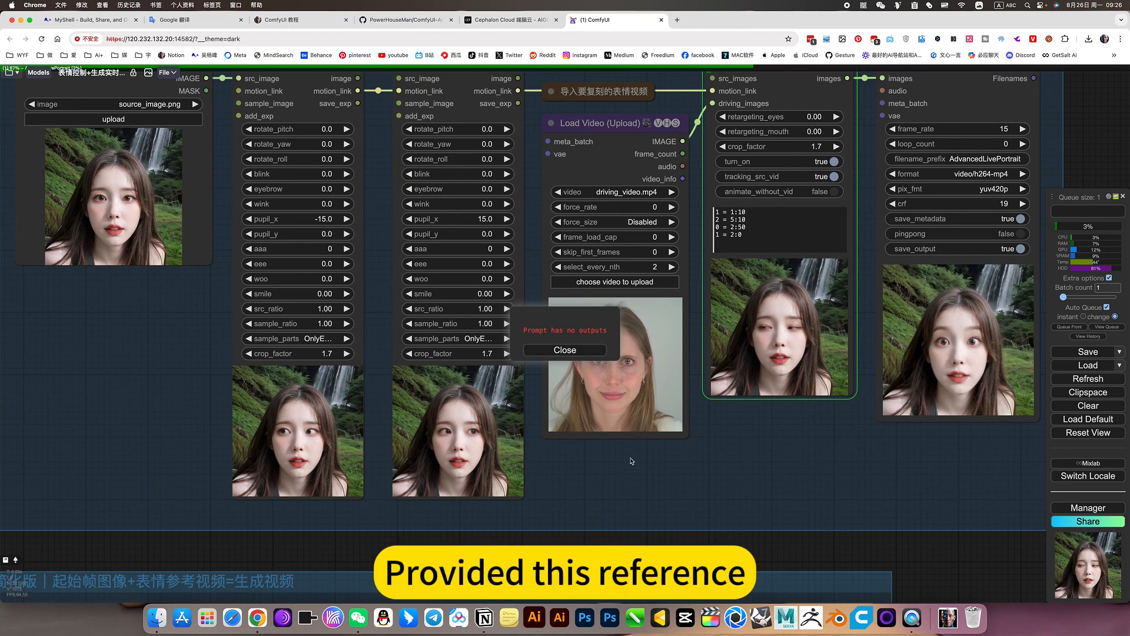
pyautogui.scroll(2, 618, 447)
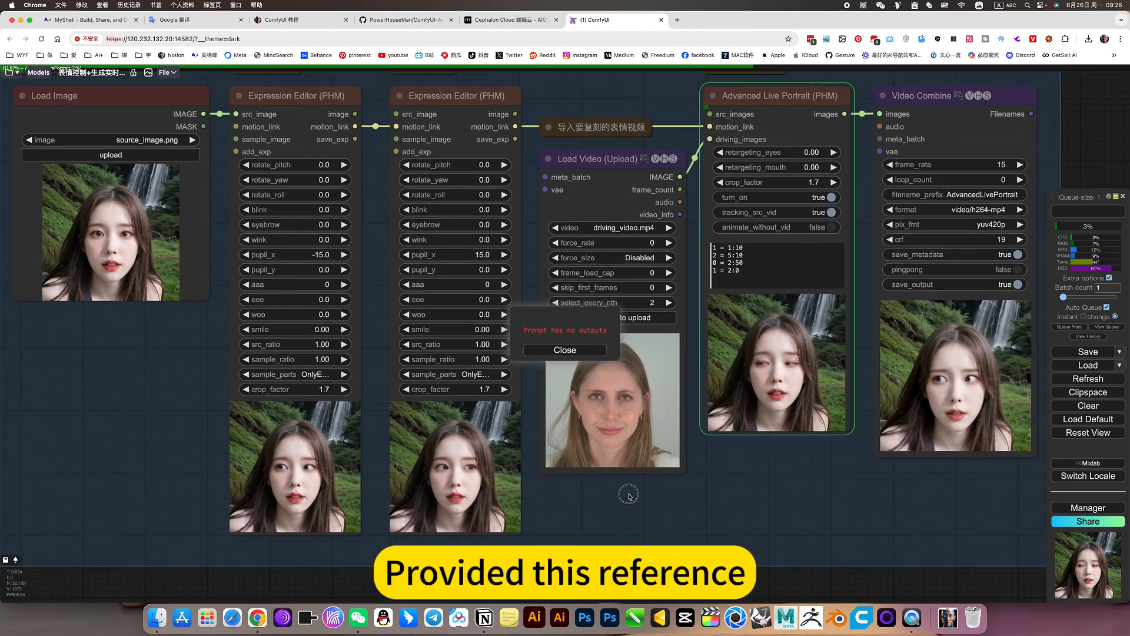
pyautogui.click(436, 463)
pyautogui.scroll(4, 559, 124)
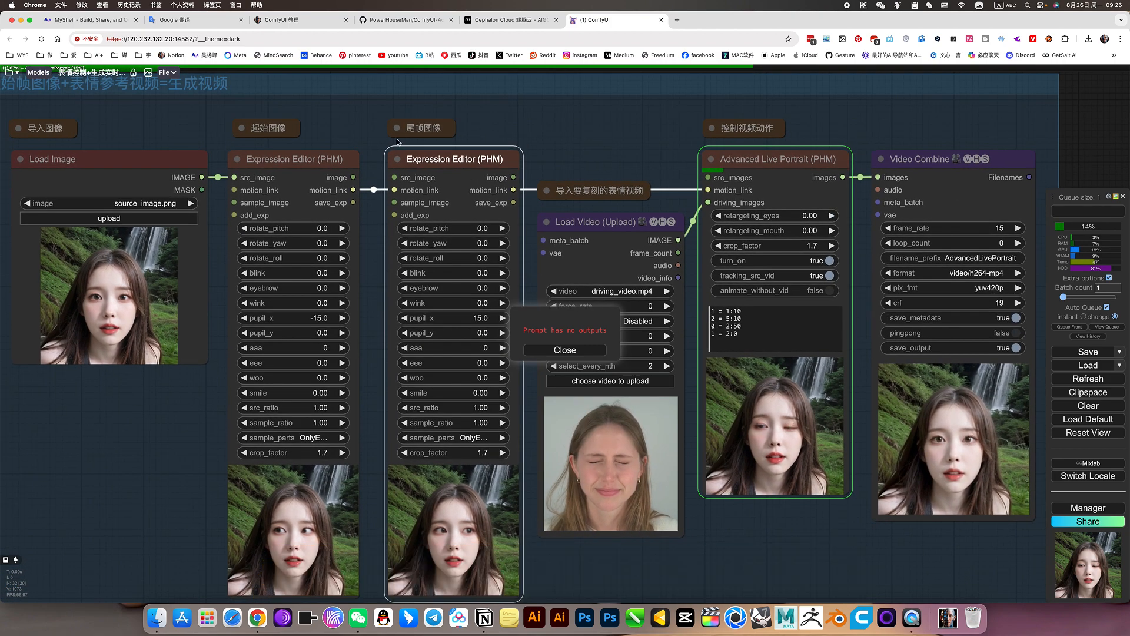
pyautogui.hscroll(6, 520, 115)
pyautogui.scroll(-3, 520, 115)
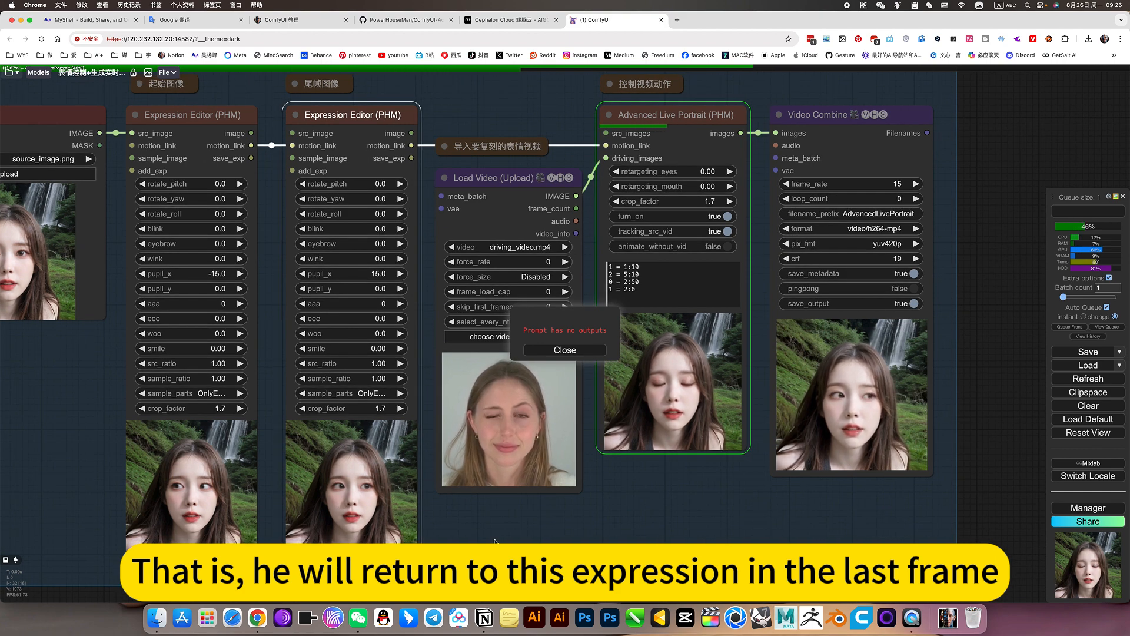
pyautogui.scroll(1, 779, 402)
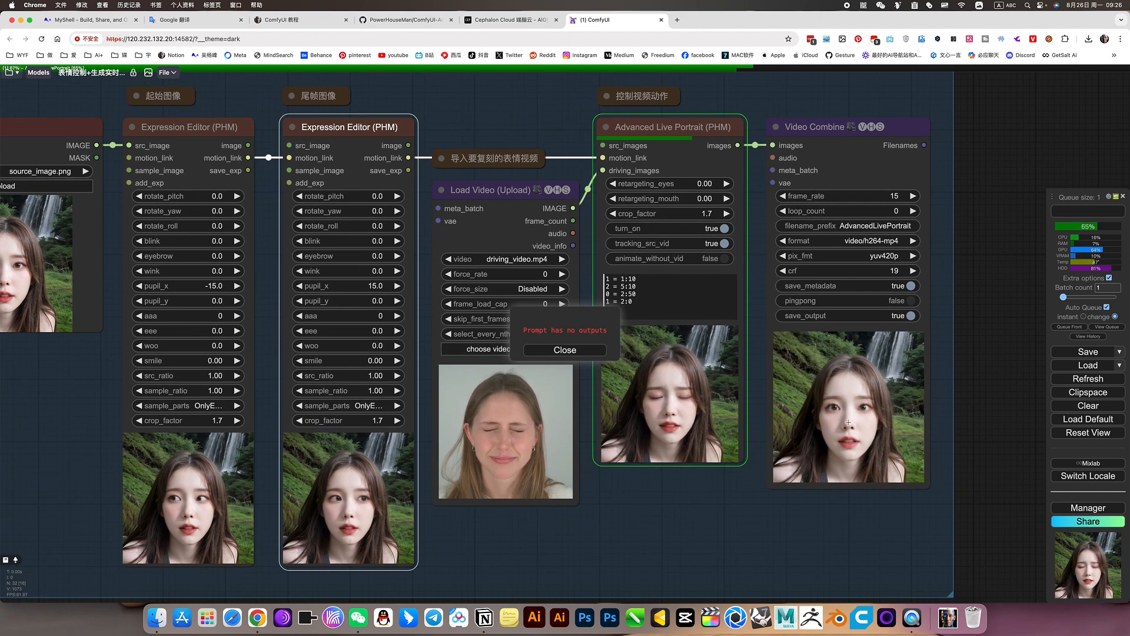
pyautogui.hscroll(-5, 849, 422)
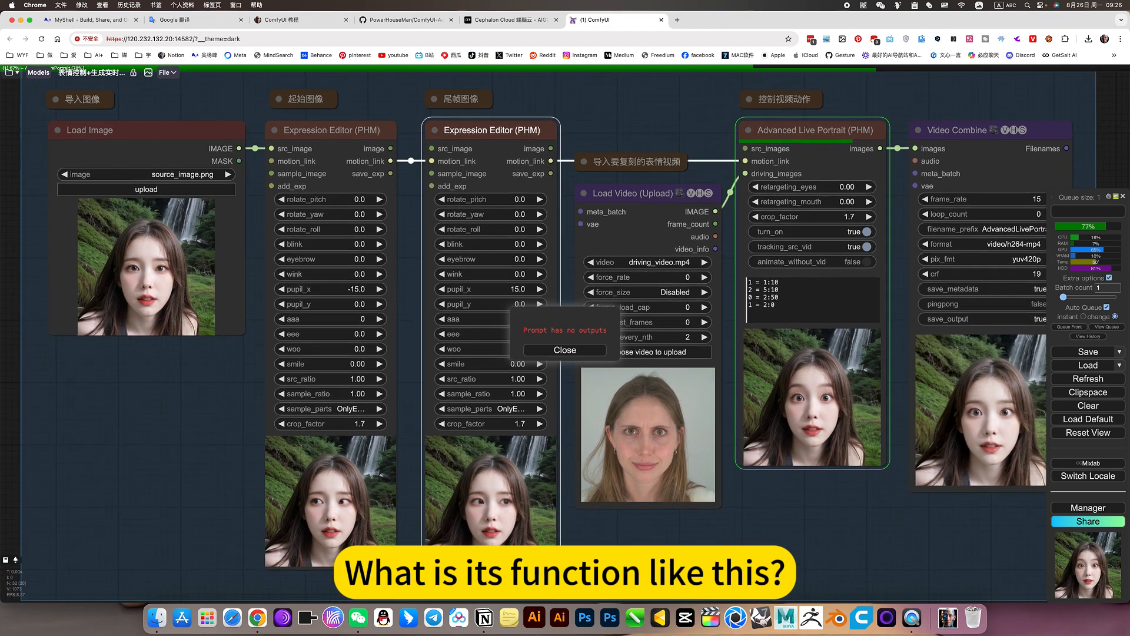
pyautogui.scroll(-1, 611, 544)
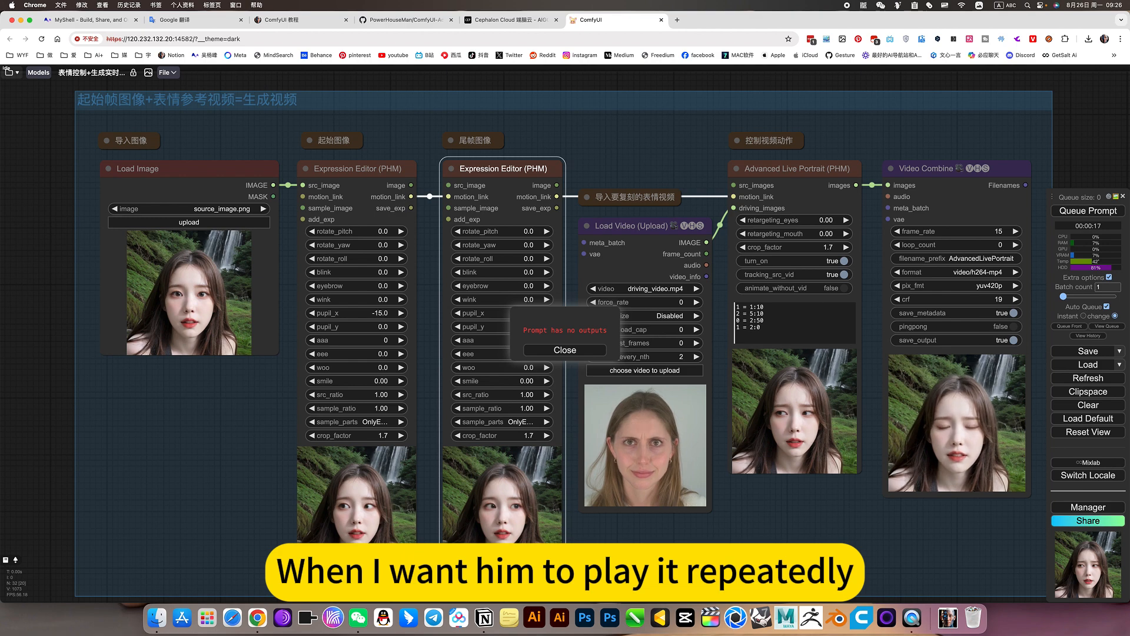
pyautogui.moveTo(616, 463); pyautogui.dragTo(493, 458)
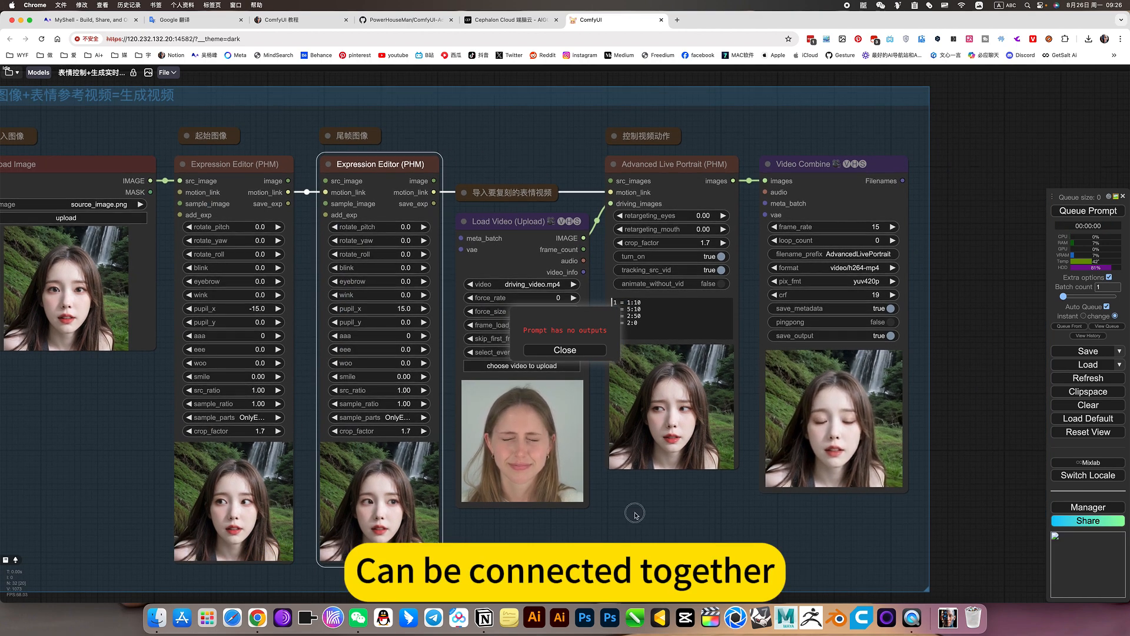
pyautogui.moveTo(685, 513); pyautogui.dragTo(562, 531)
pyautogui.scroll(3, 664, 501)
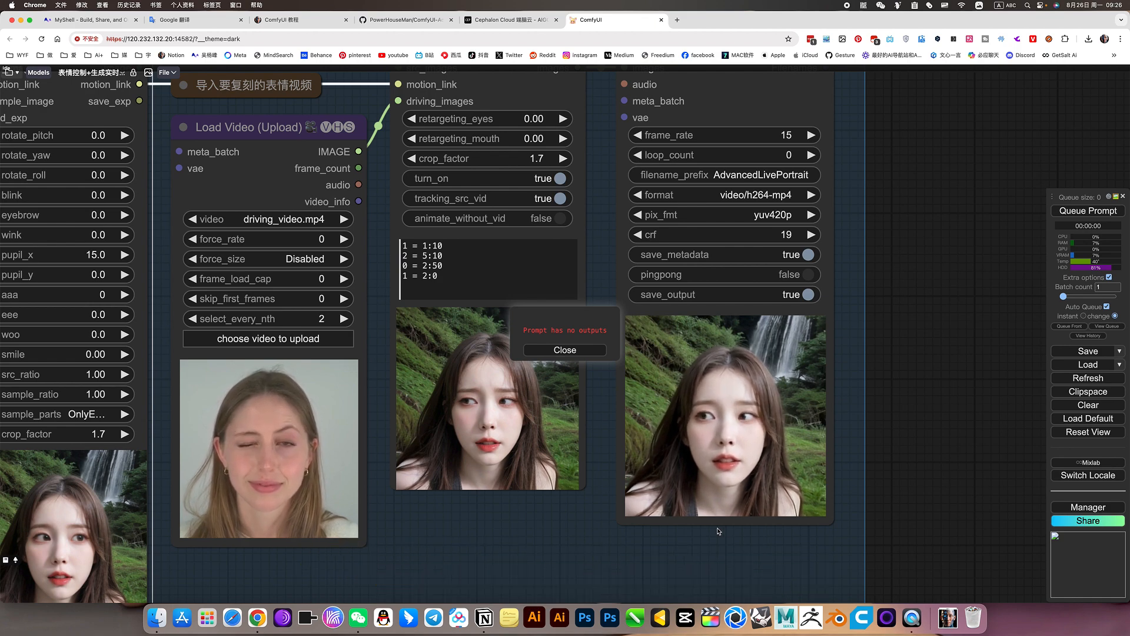
pyautogui.scroll(-10, 722, 531)
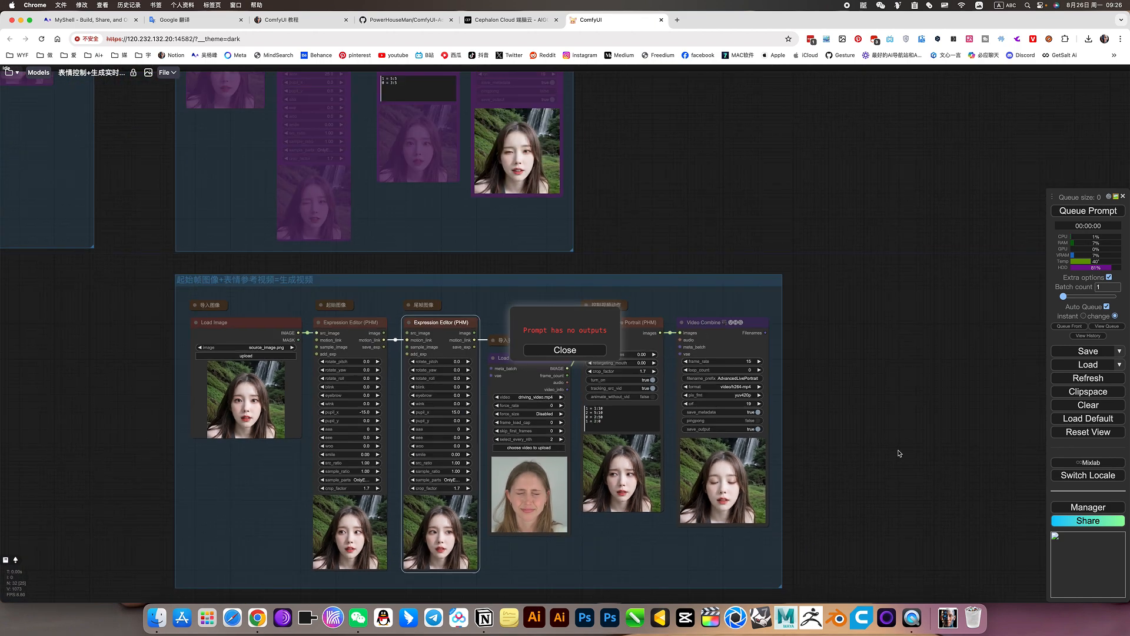
# - Dismiss the error dialog covering the node graph
pyautogui.moveTo(859, 418); pyautogui.dragTo(979, 357)
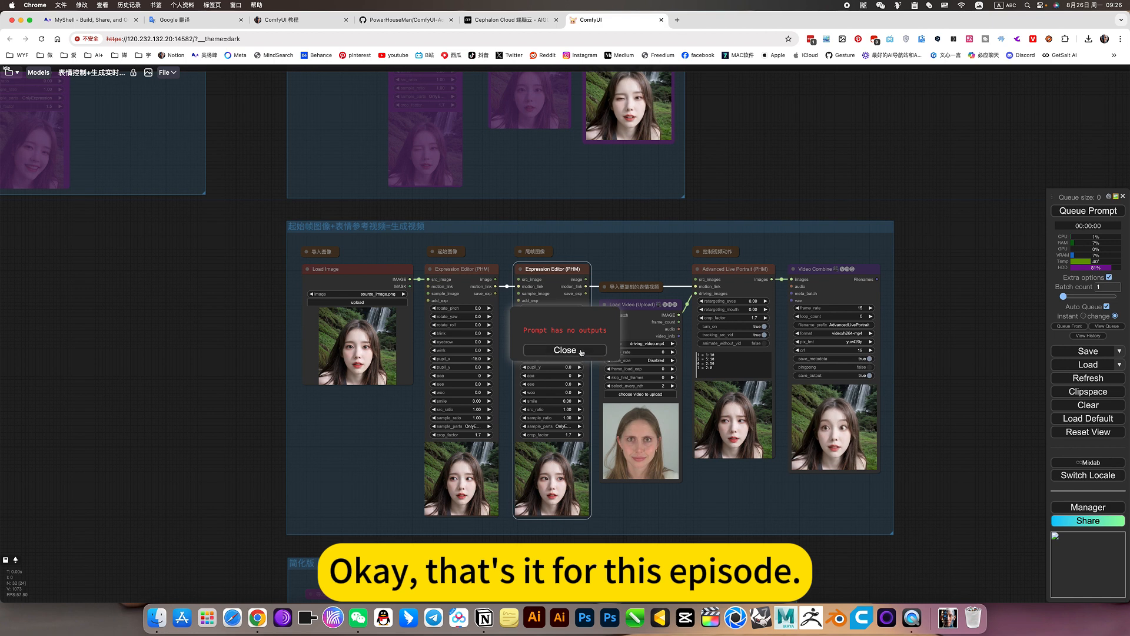
pyautogui.click(581, 351)
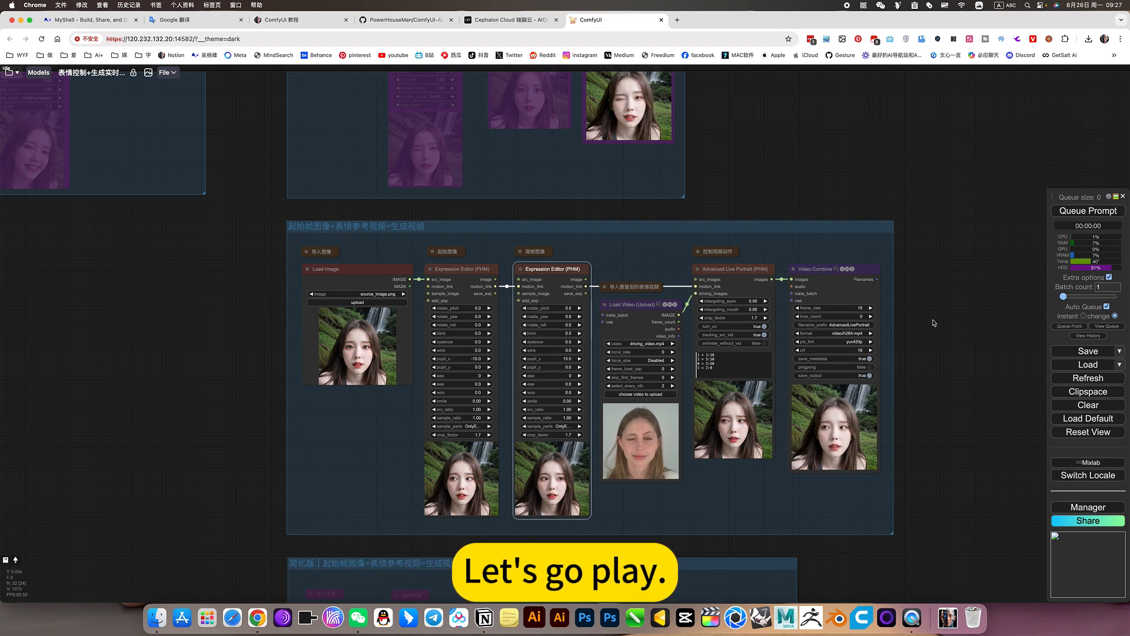